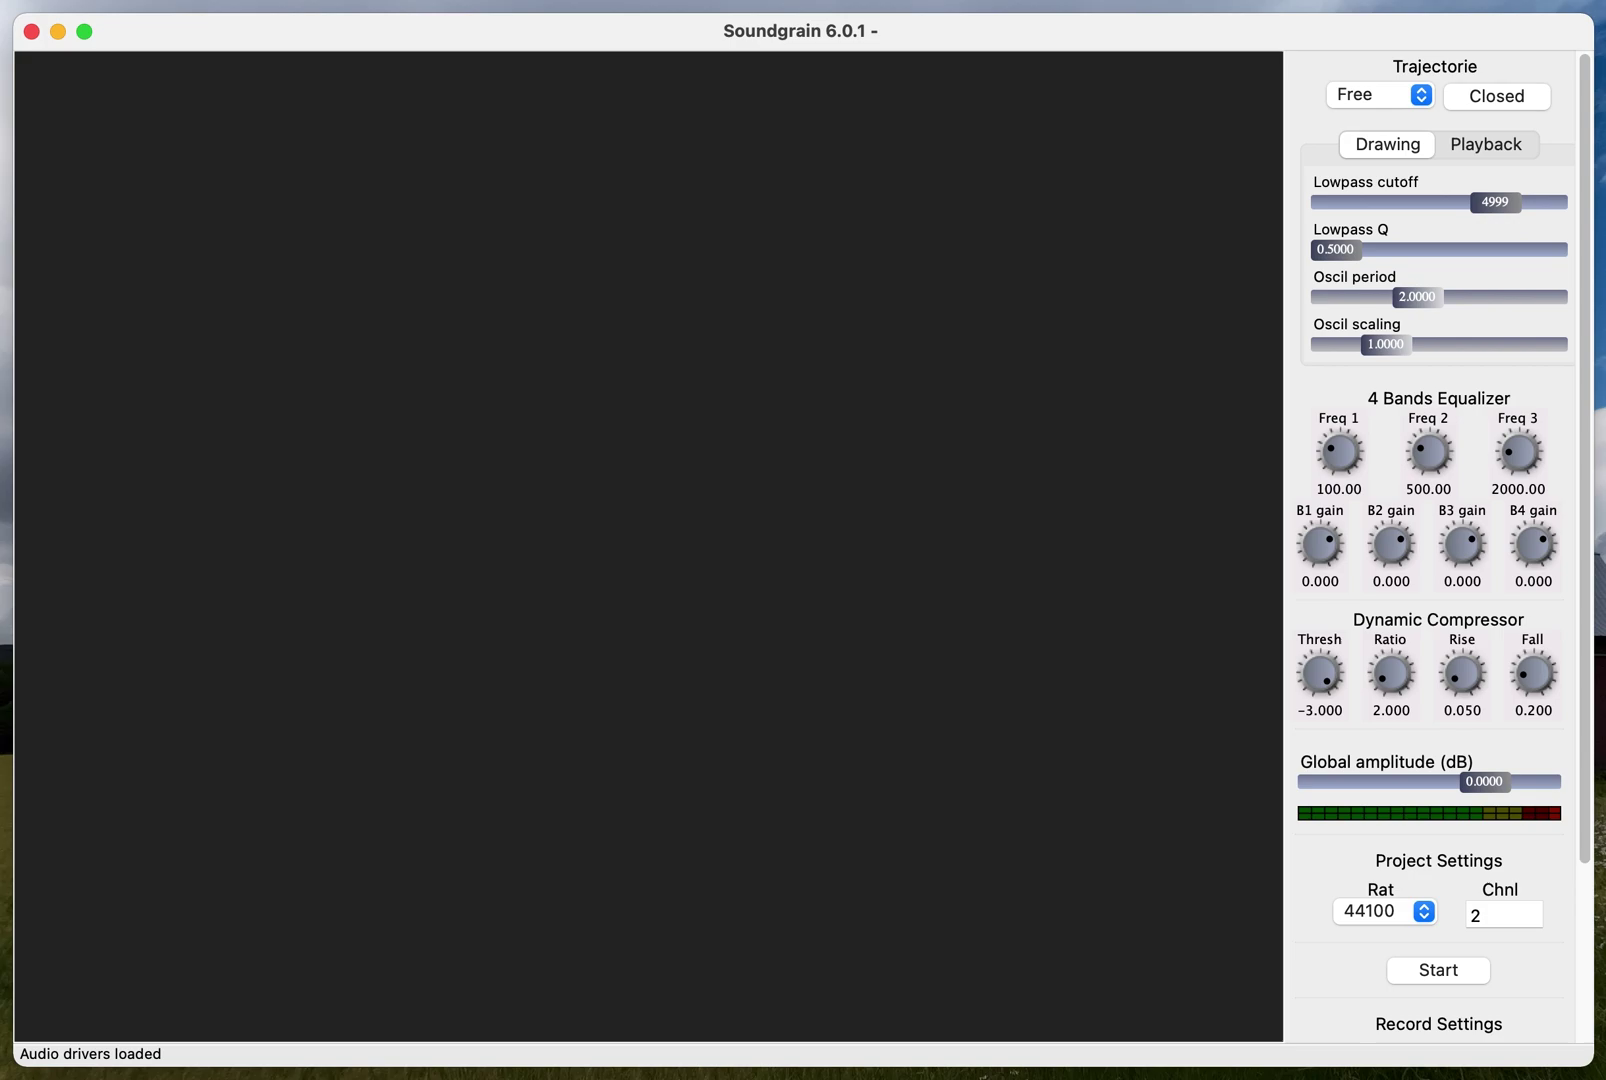
Switch to Finder and open a window showing the audio files in the tmp folder
{"action": "key", "text": "super+Tab"}
{"action": "key", "text": "super+Tab"}
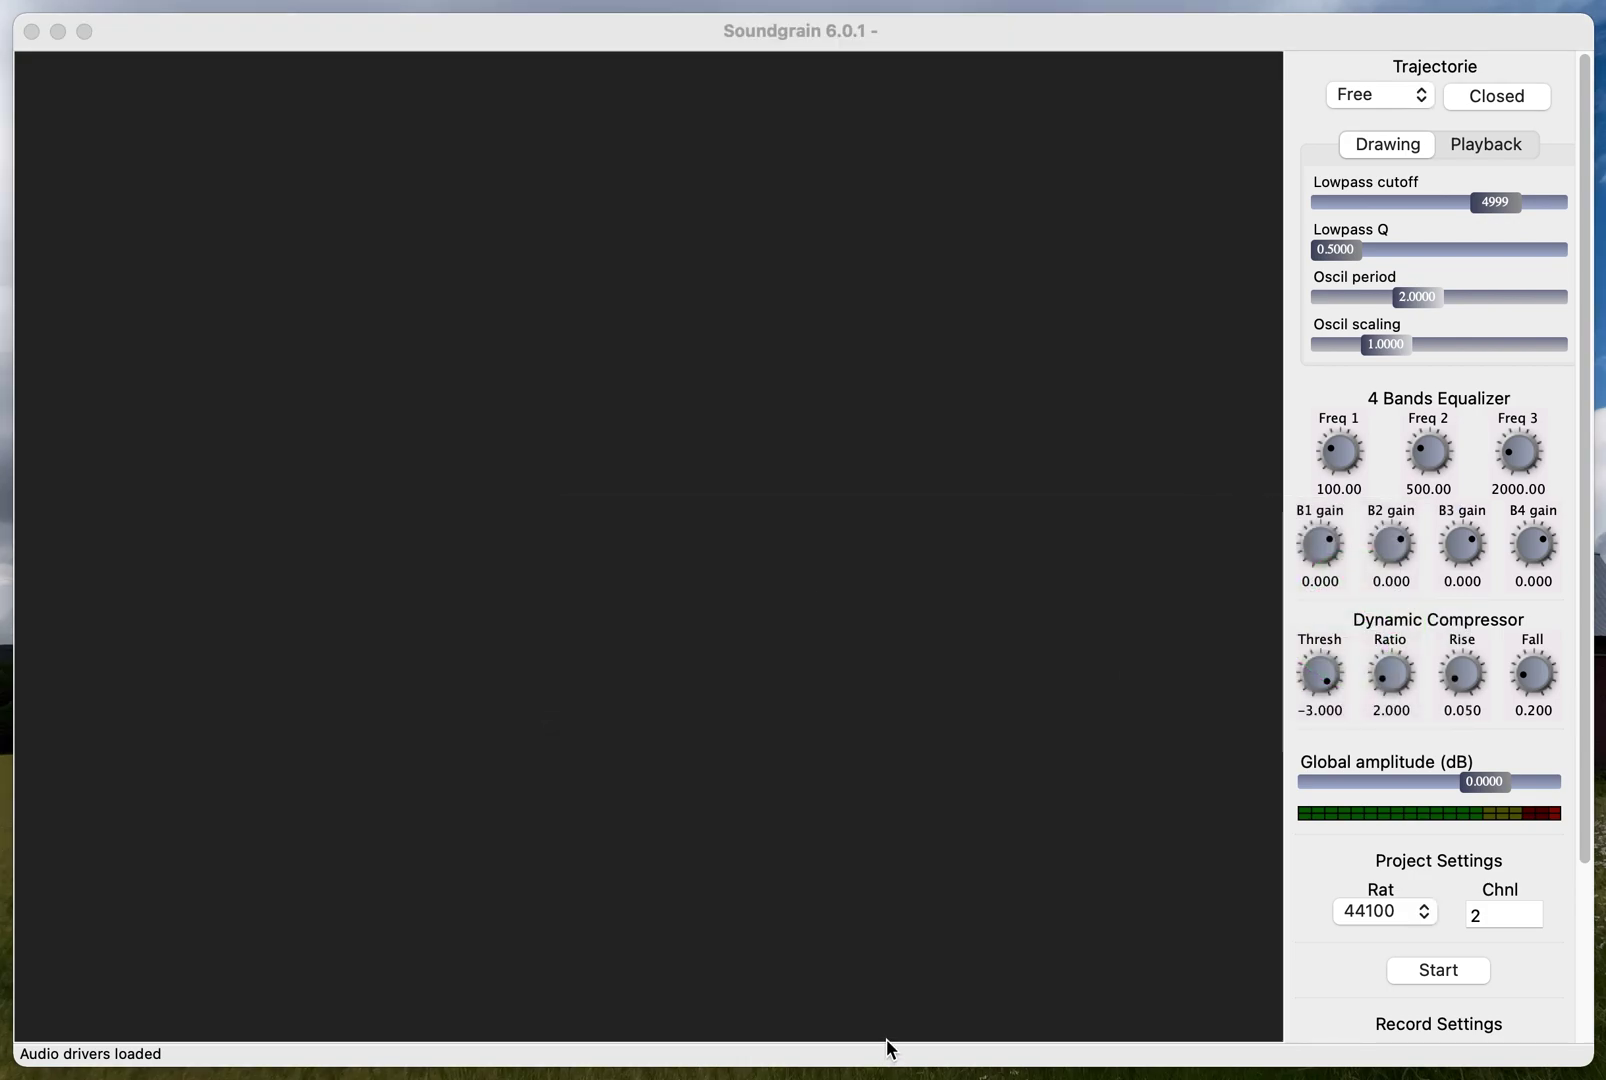
{"action": "key", "text": "super+space"}
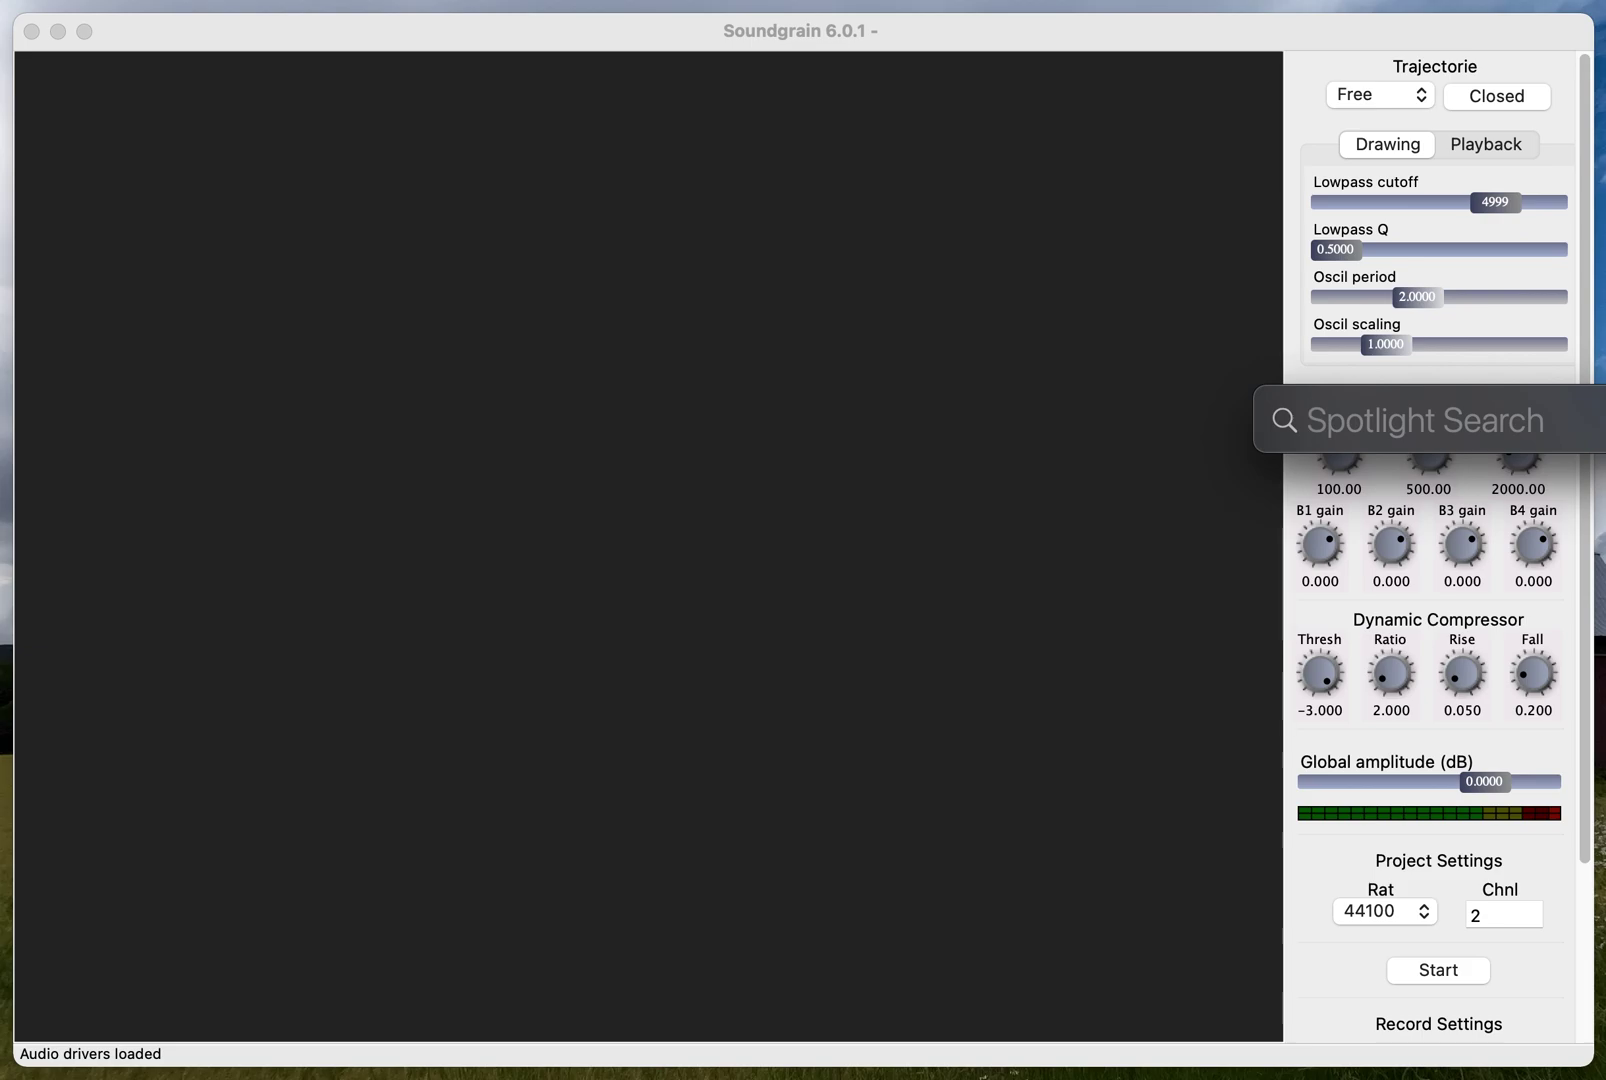
{"action": "key", "text": "Escape"}
{"action": "key", "text": "super+n"}
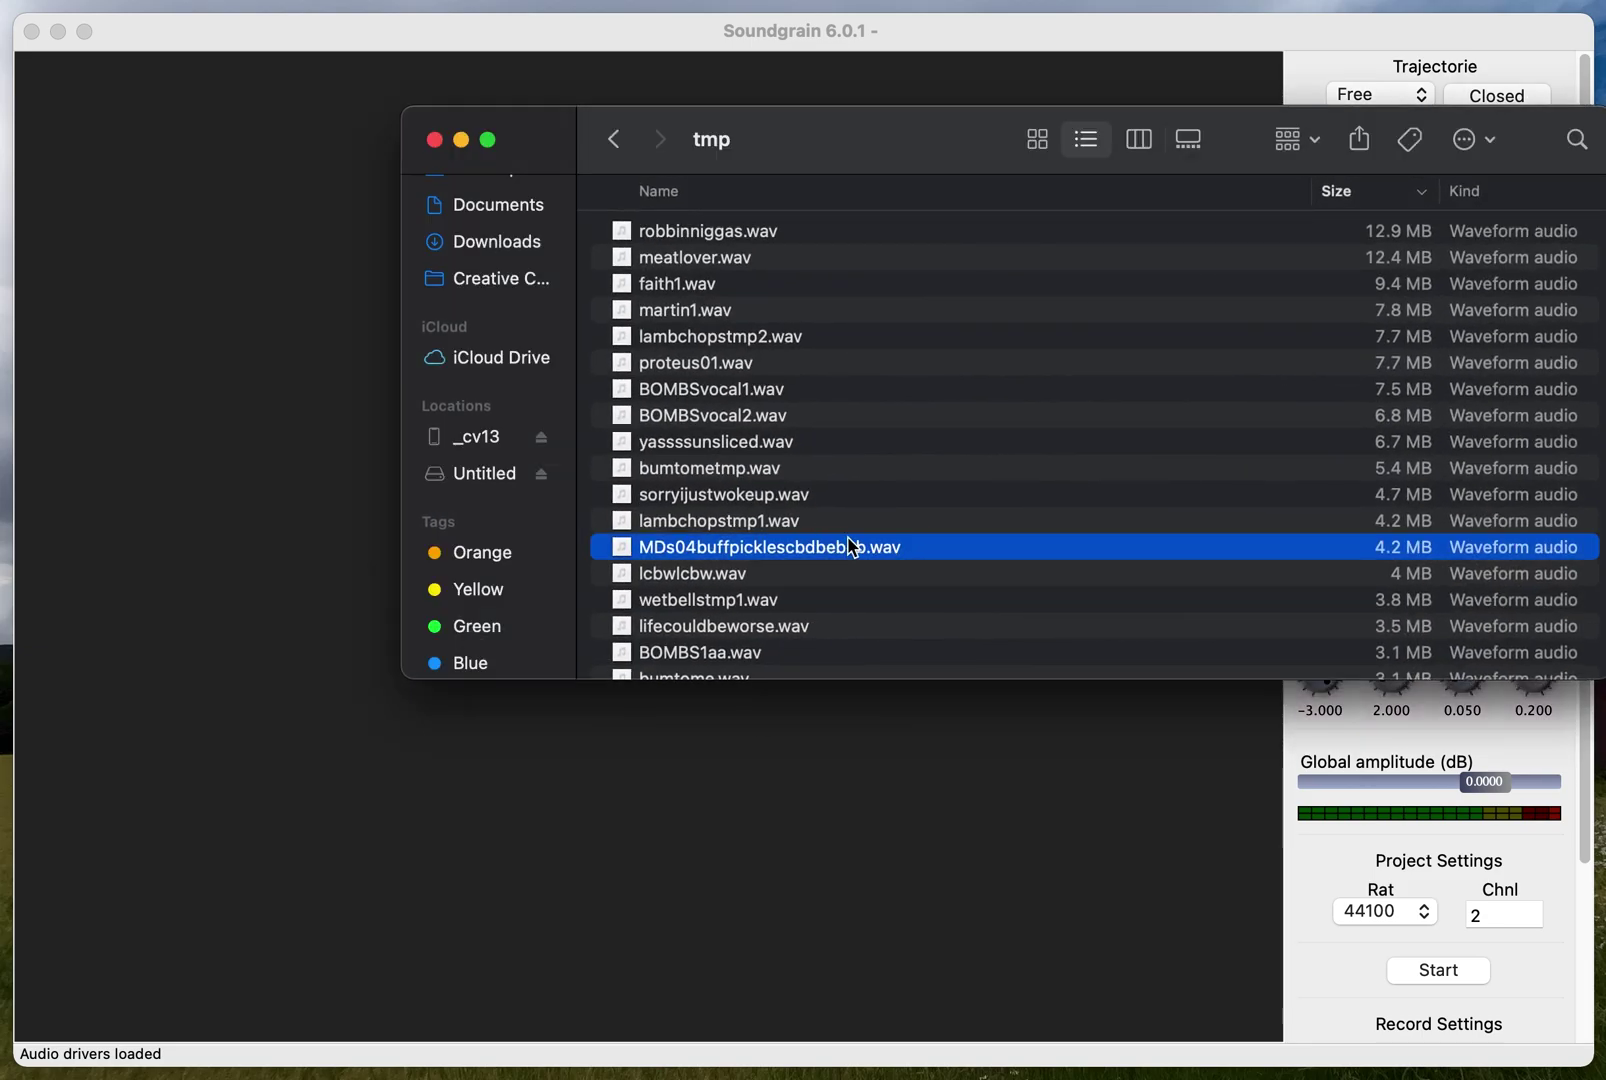
Browse the tmp folder's WAV files and preview MDs04buffpicklescbdbebeb.wav
{"action": "scroll", "coordinate": [853, 548], "scroll_direction": "up", "scroll_amount": 2}
{"action": "scroll", "coordinate": [853, 548], "scroll_direction": "down", "scroll_amount": 15}
{"action": "scroll", "coordinate": [853, 548], "scroll_direction": "up", "scroll_amount": 15}
{"action": "scroll", "coordinate": [853, 548], "scroll_direction": "down", "scroll_amount": 3}
{"action": "scroll", "coordinate": [853, 548], "scroll_direction": "down", "scroll_amount": 7}
{"action": "scroll", "coordinate": [853, 548], "scroll_direction": "up", "scroll_amount": 7}
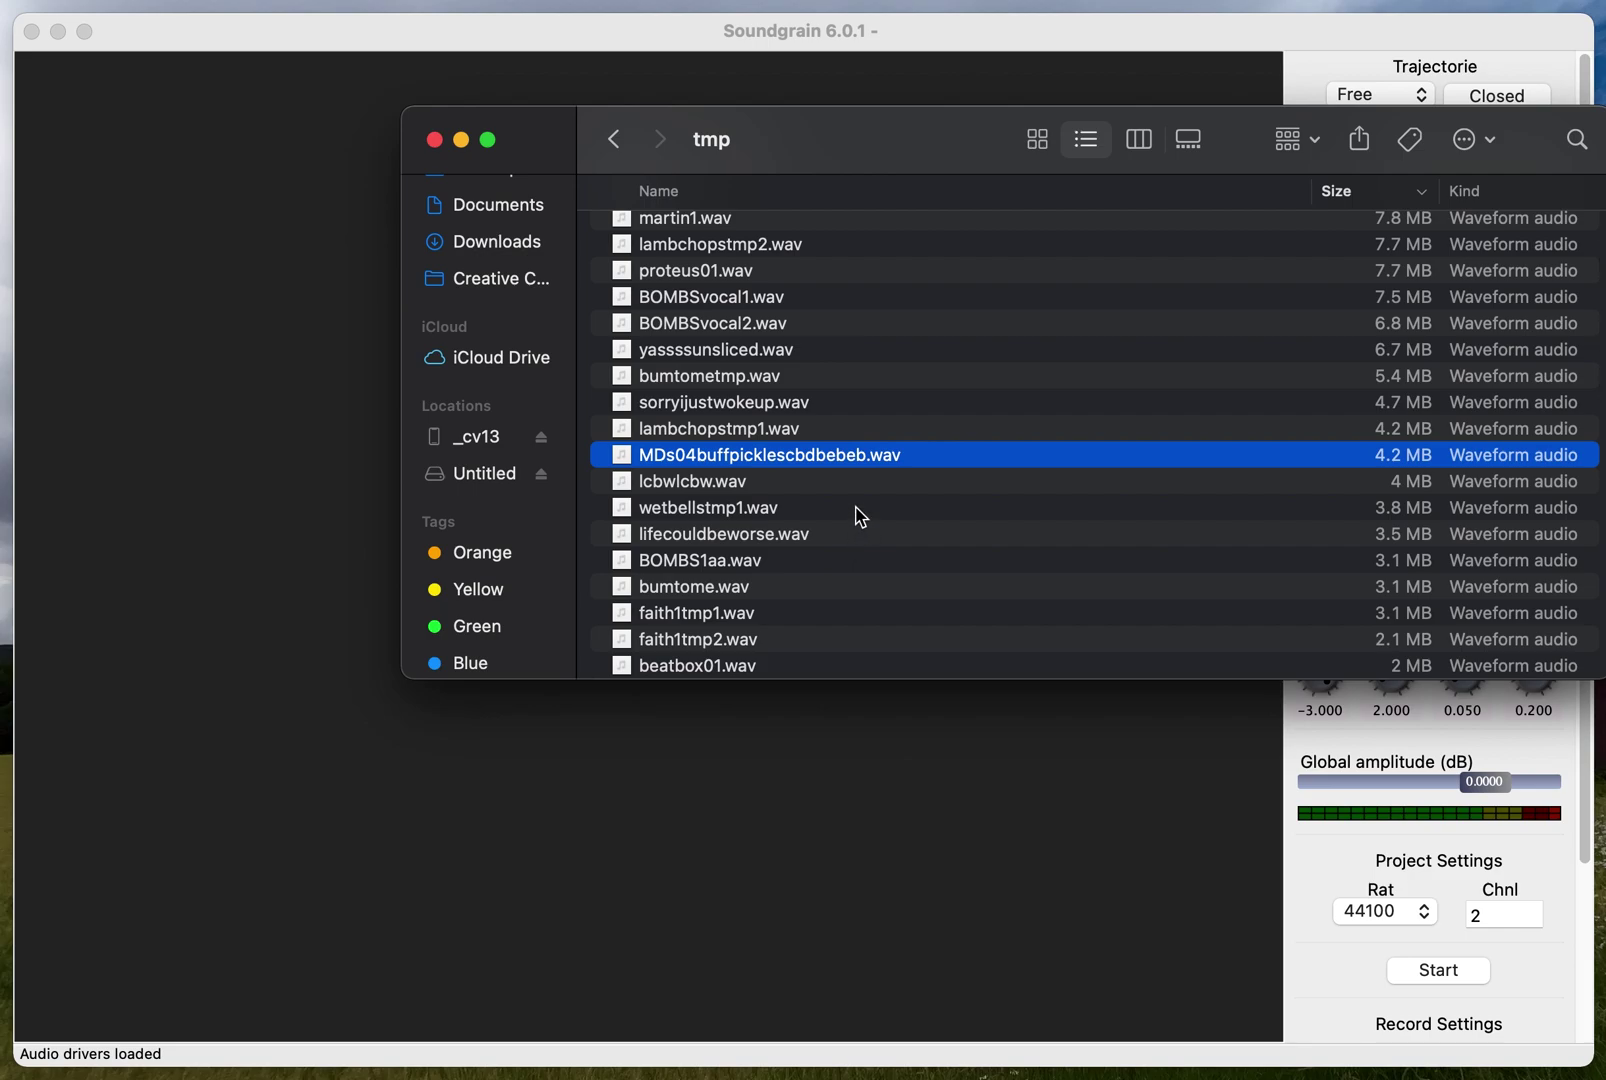
{"action": "key", "text": "space"}
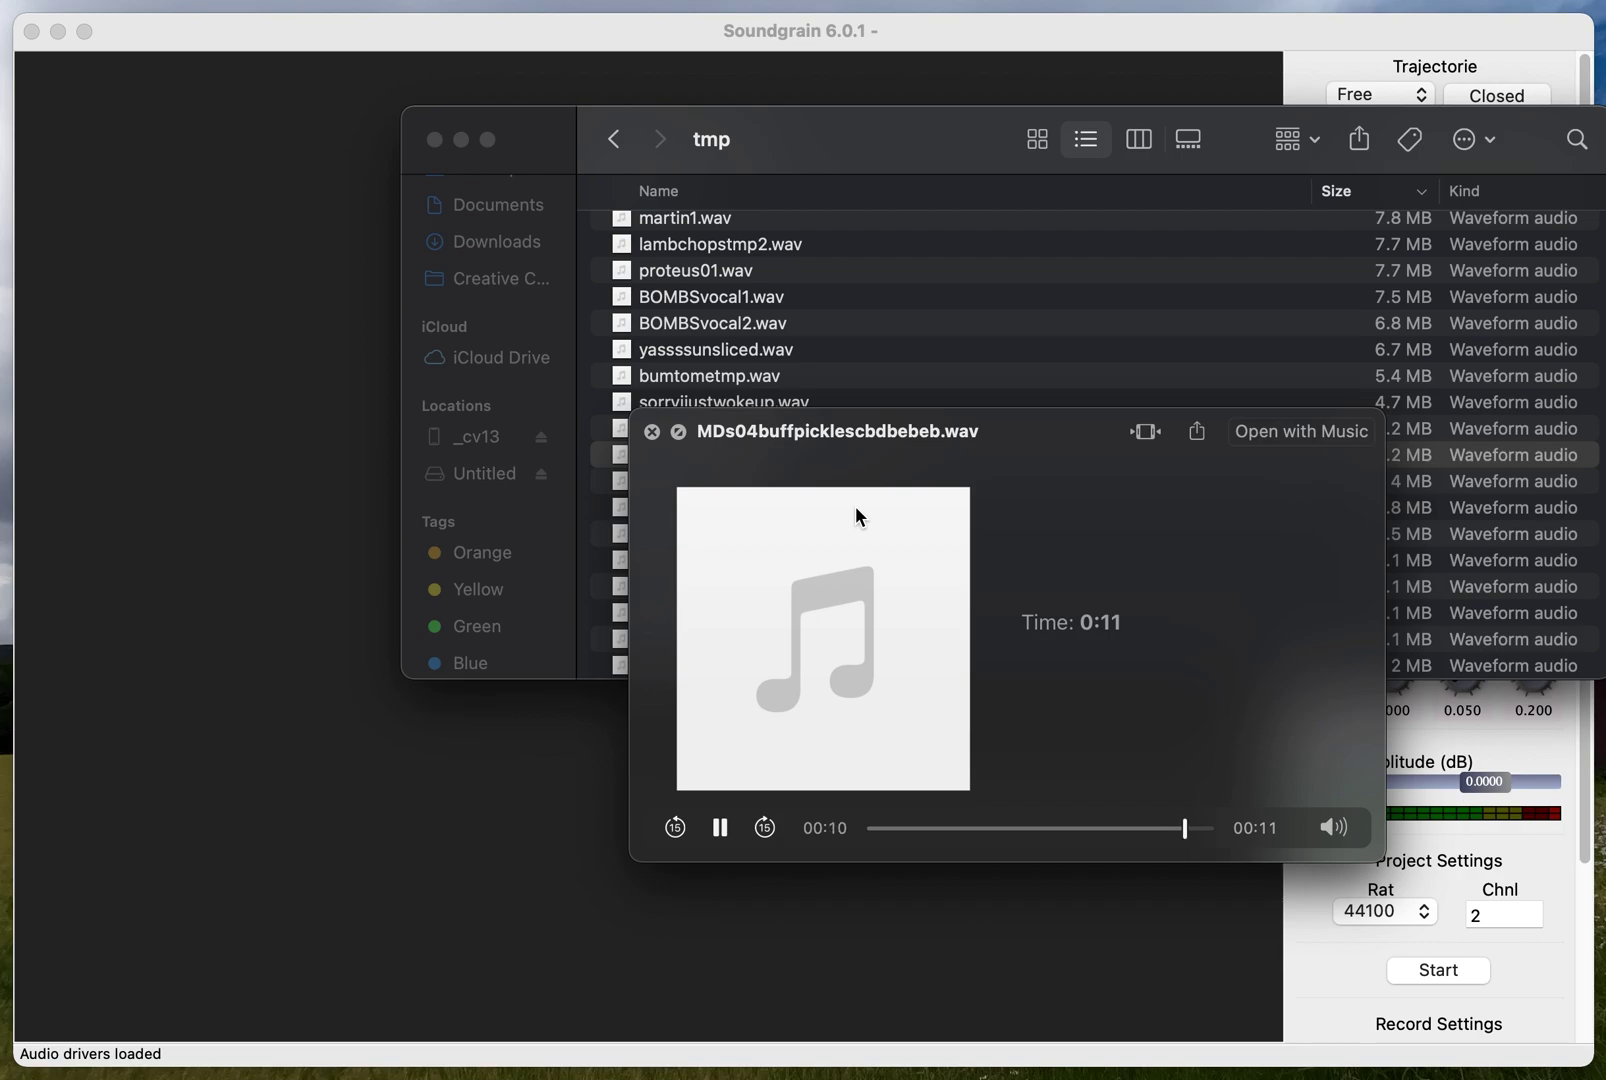
{"action": "key", "text": "space"}
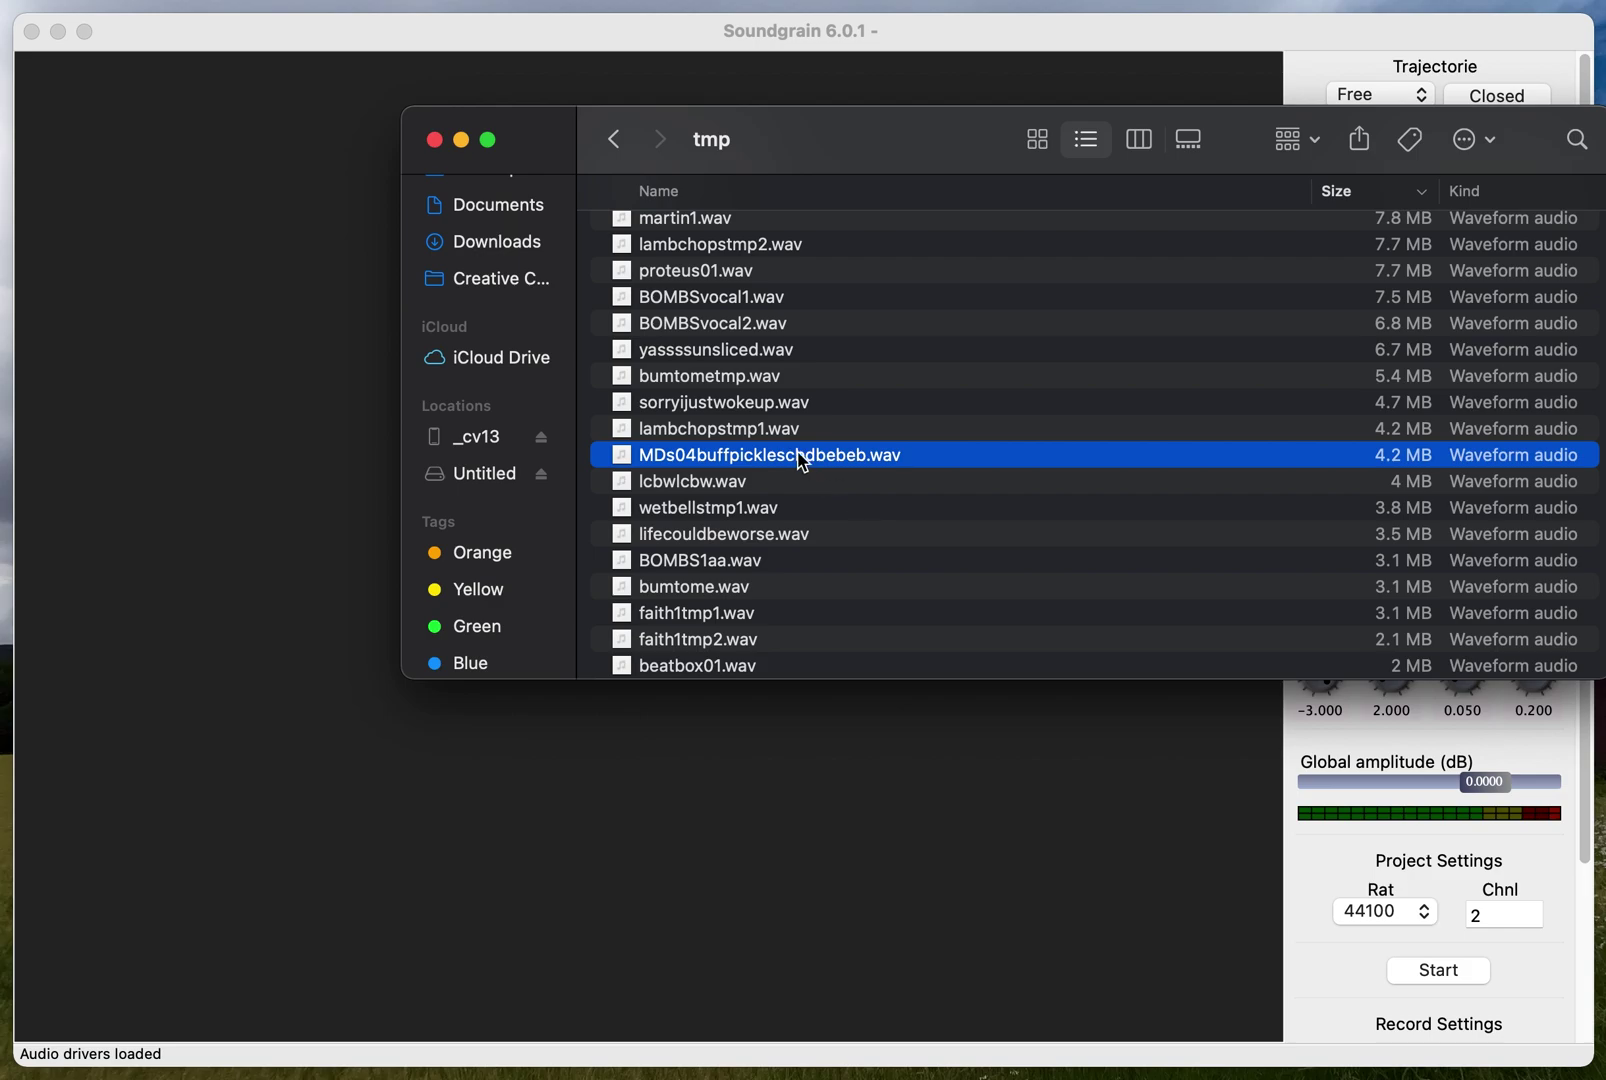
Load MDs04buffpicklescbdbebeb.wav from Finder into the Soundgrain canvas and minimize the Finder window
{"action": "left_click_drag", "start_coordinate": [803, 463], "coordinate": [330, 495]}
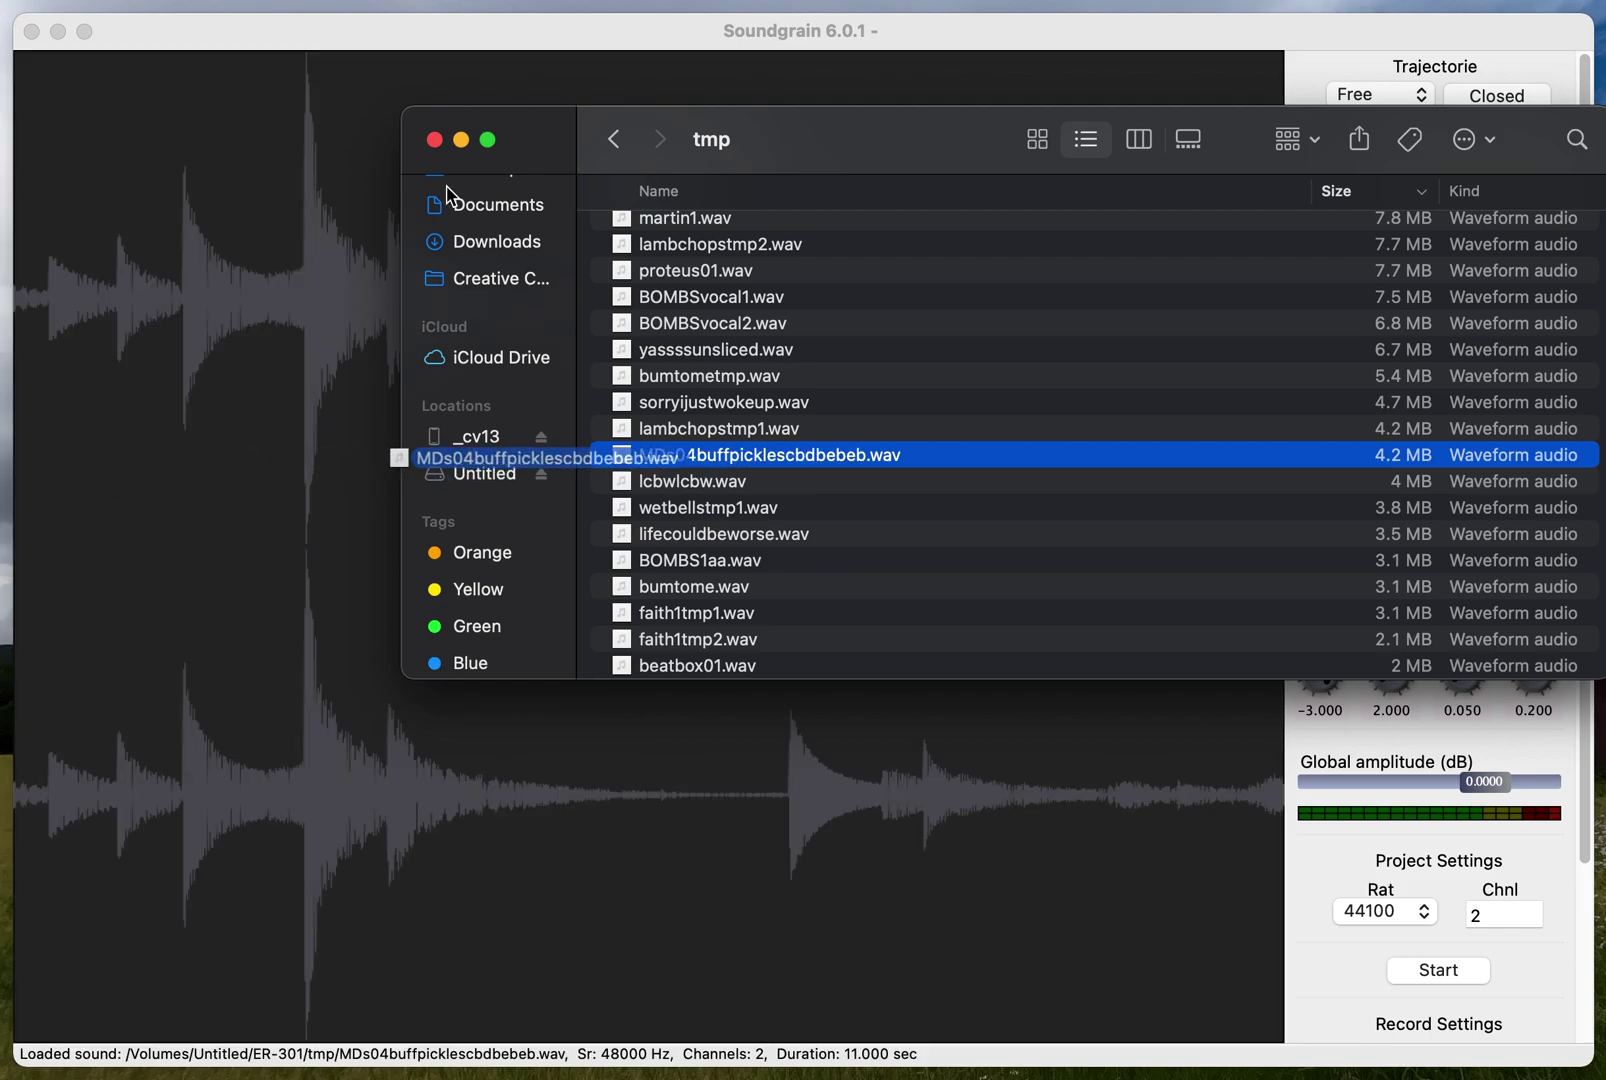
{"action": "left_click", "coordinate": [462, 140]}
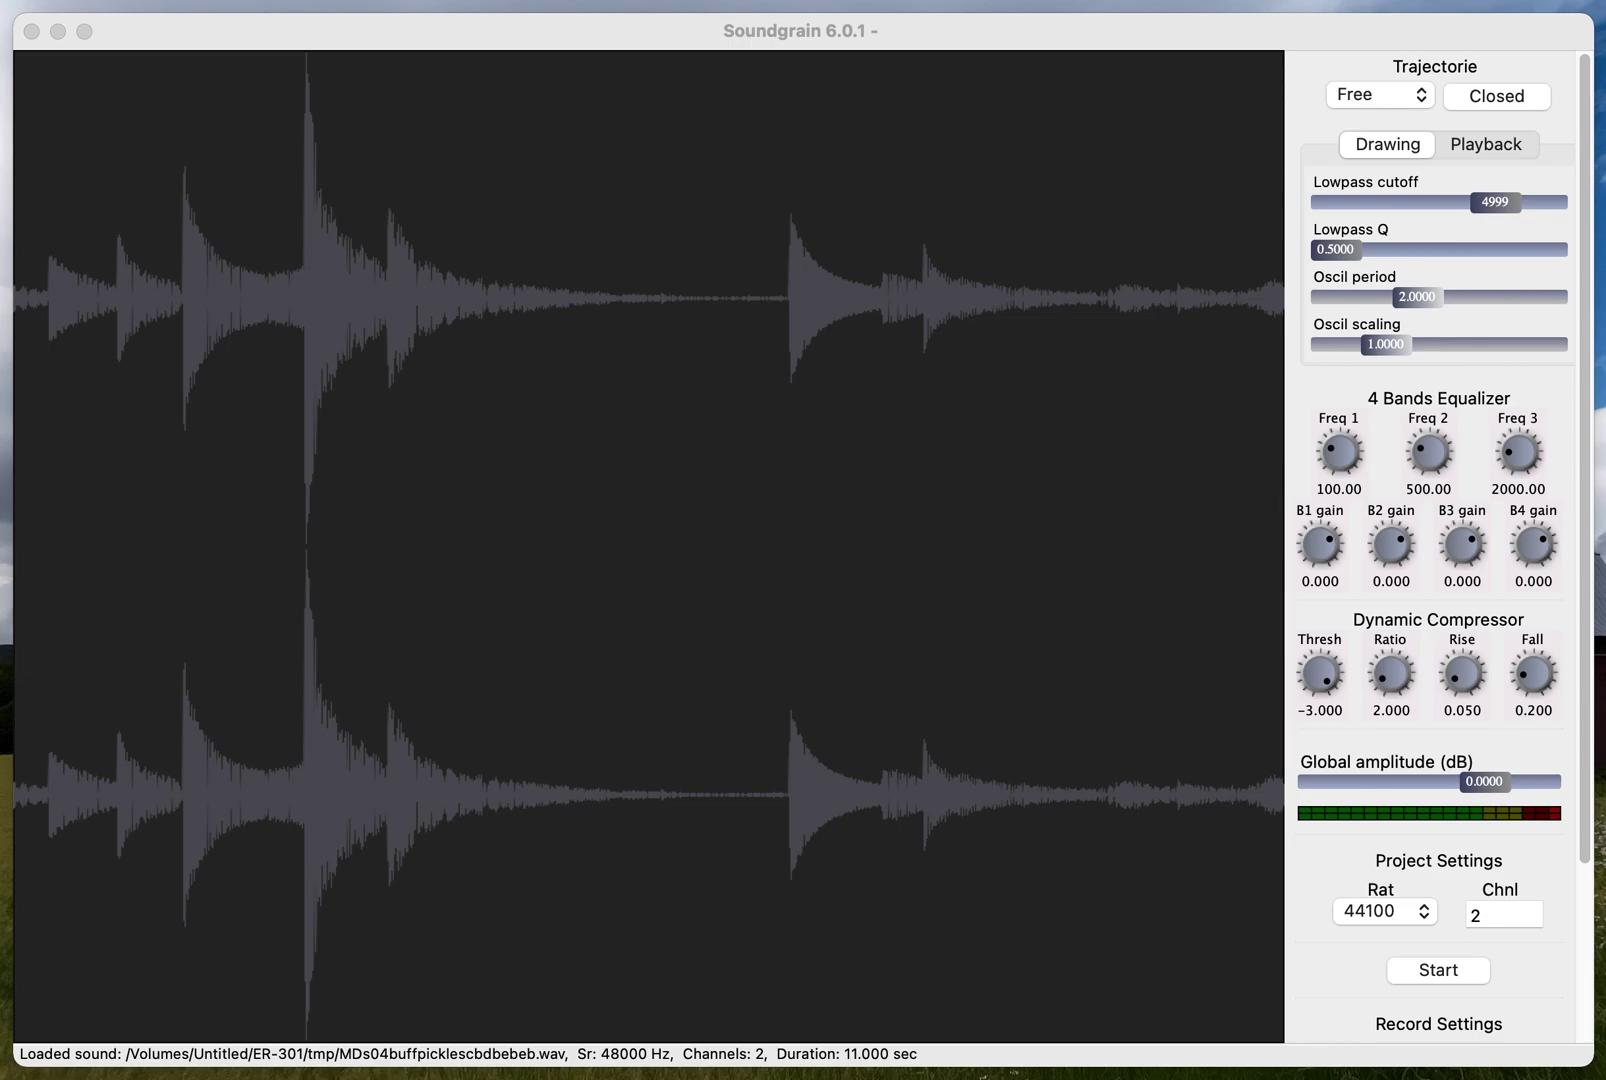
{"action": "left_click", "coordinate": [4, 2]}
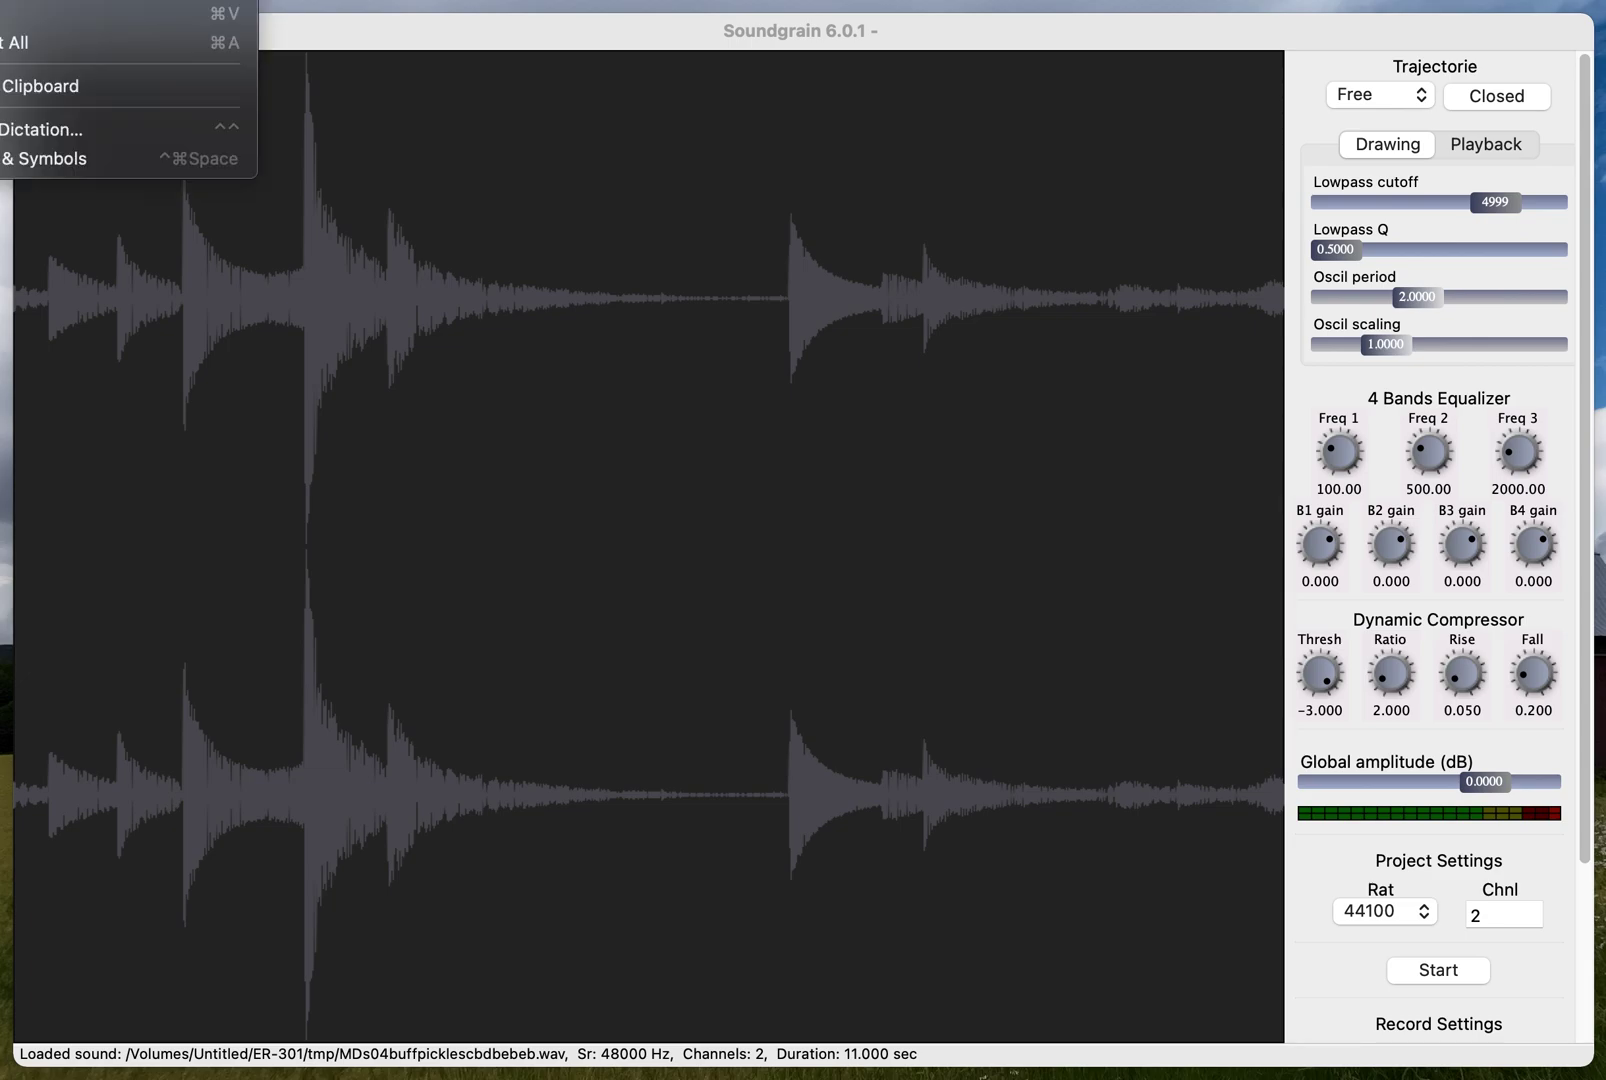
{"action": "left_click", "coordinate": [371, 24]}
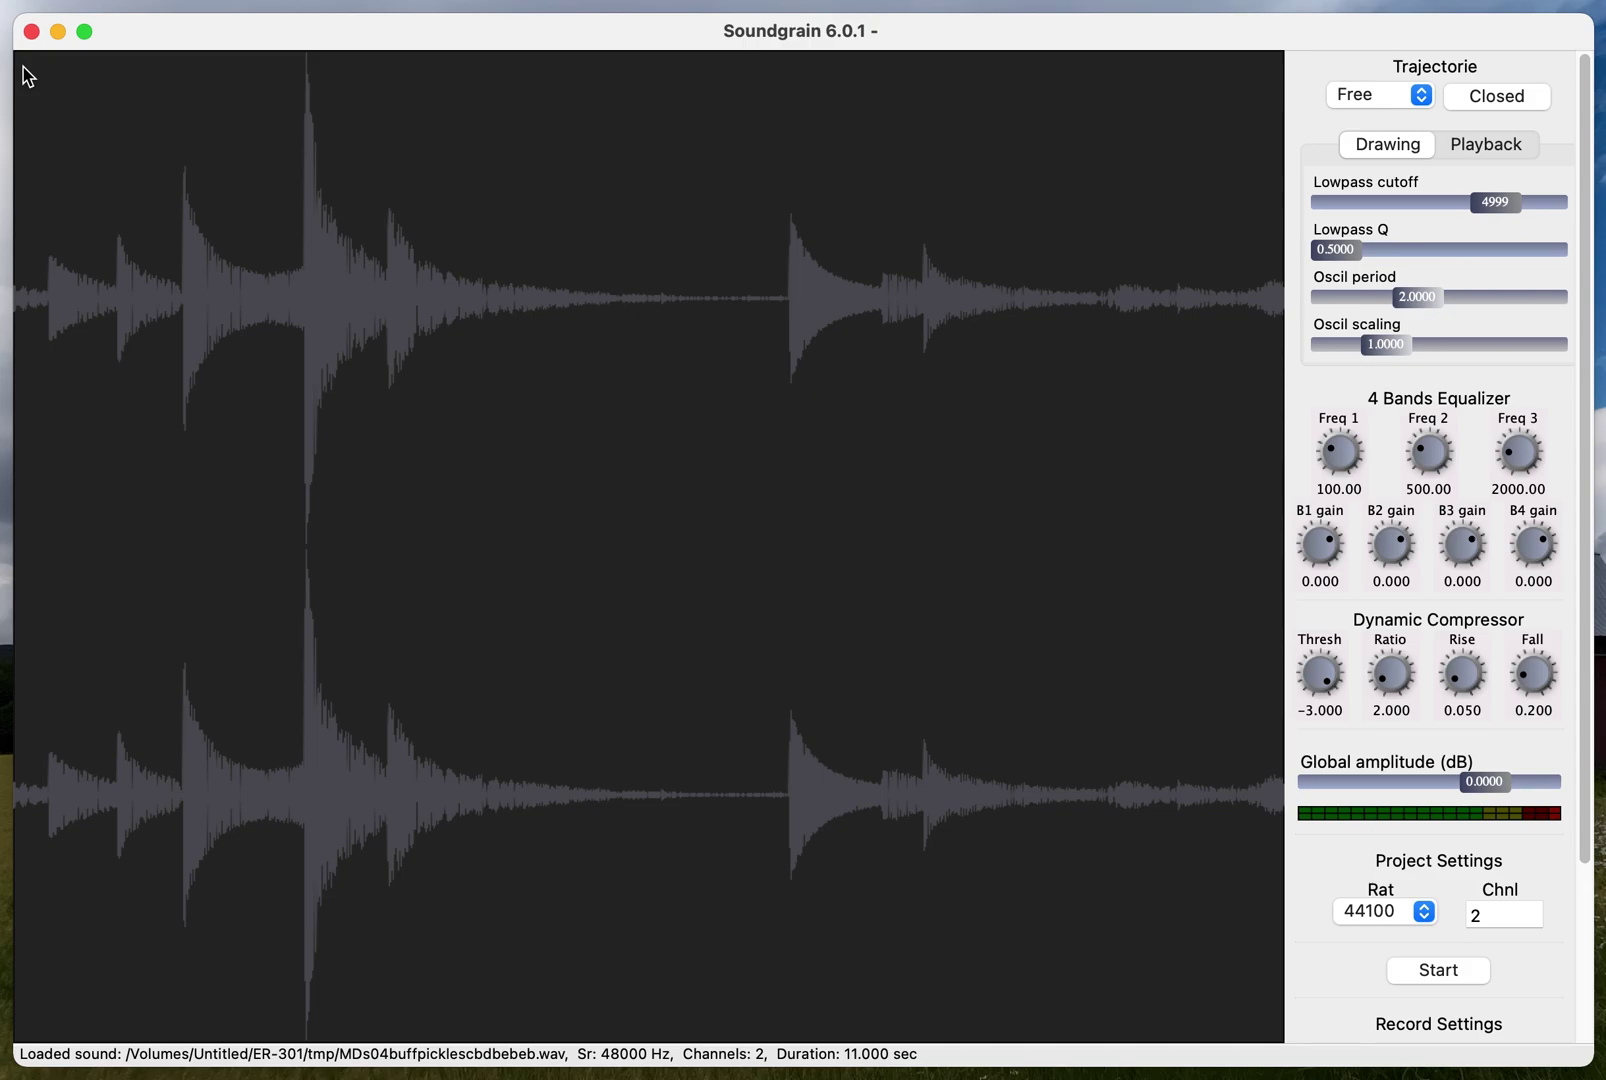
Draw a free trajectory along the canvas's upper edge from the sound's start to its end and start playback
{"action": "mouse_move", "coordinate": [23, 66]}
{"action": "left_mouse_down"}
{"action": "mouse_move", "coordinate": [1040, 113]}
{"action": "mouse_move", "coordinate": [1272, 68]}
{"action": "left_mouse_up"}
{"action": "left_click", "coordinate": [1412, 966]}
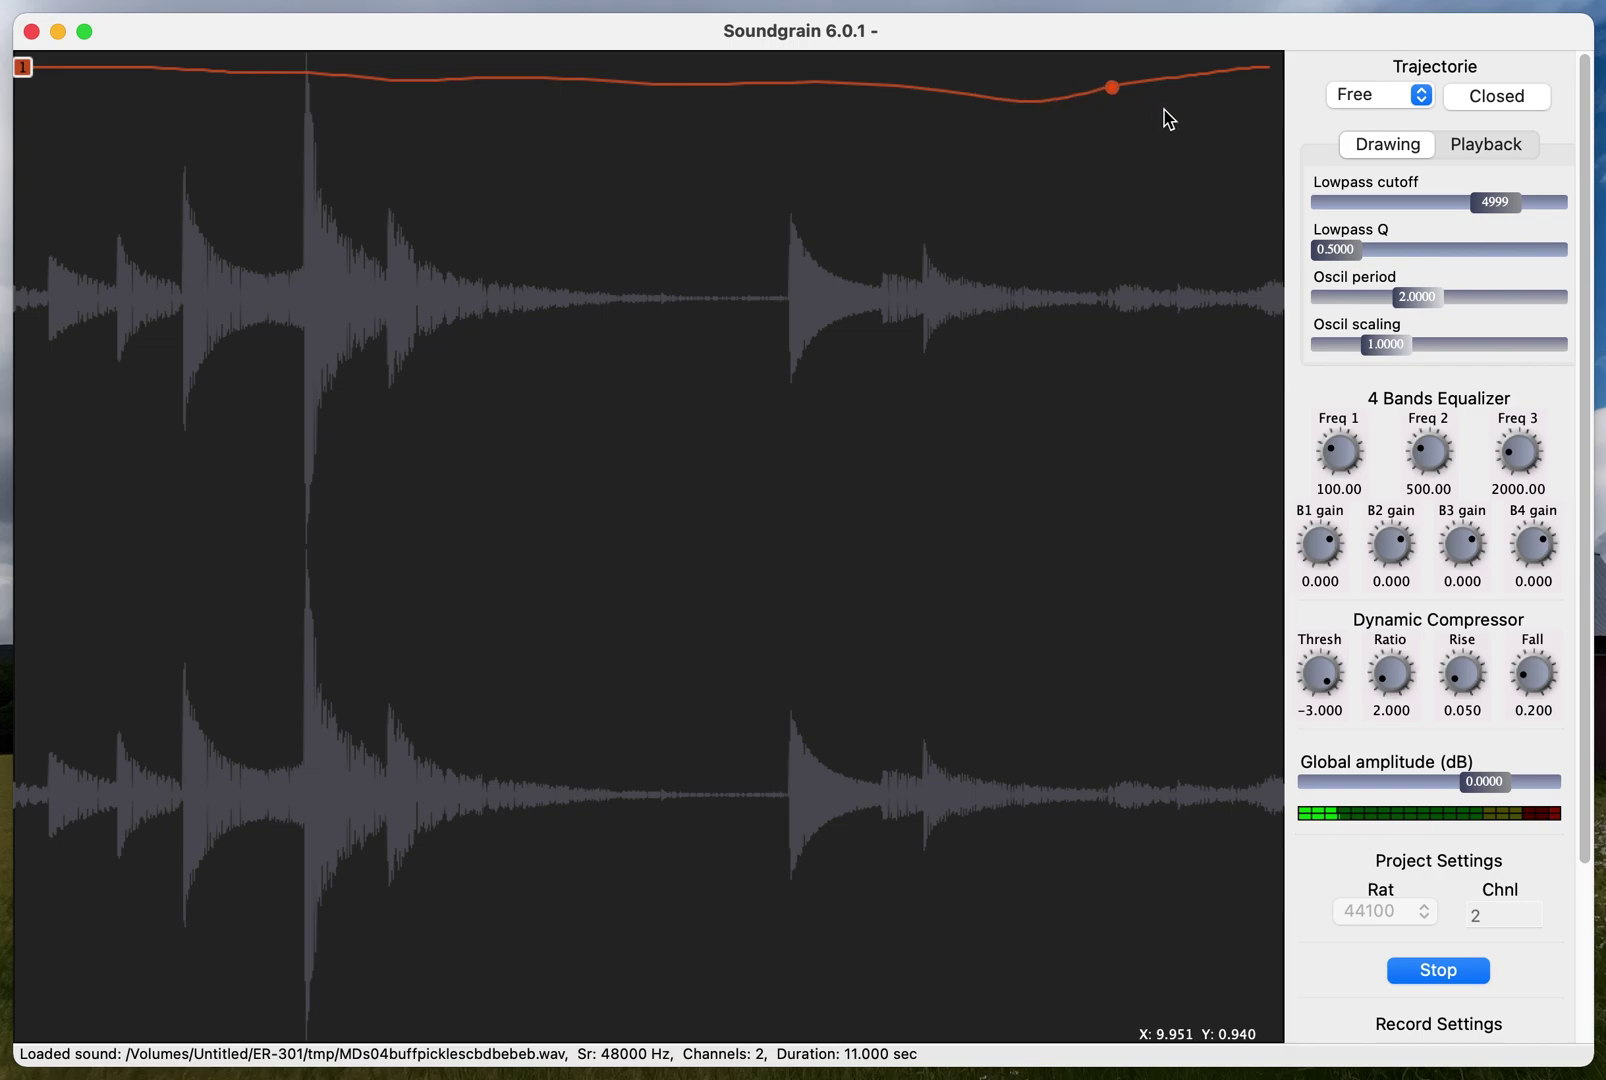
Move the trajectory down to the middle of the upper channel and back to the canvas's upper edge
{"action": "left_click_drag", "start_coordinate": [22, 78], "coordinate": [37, 316]}
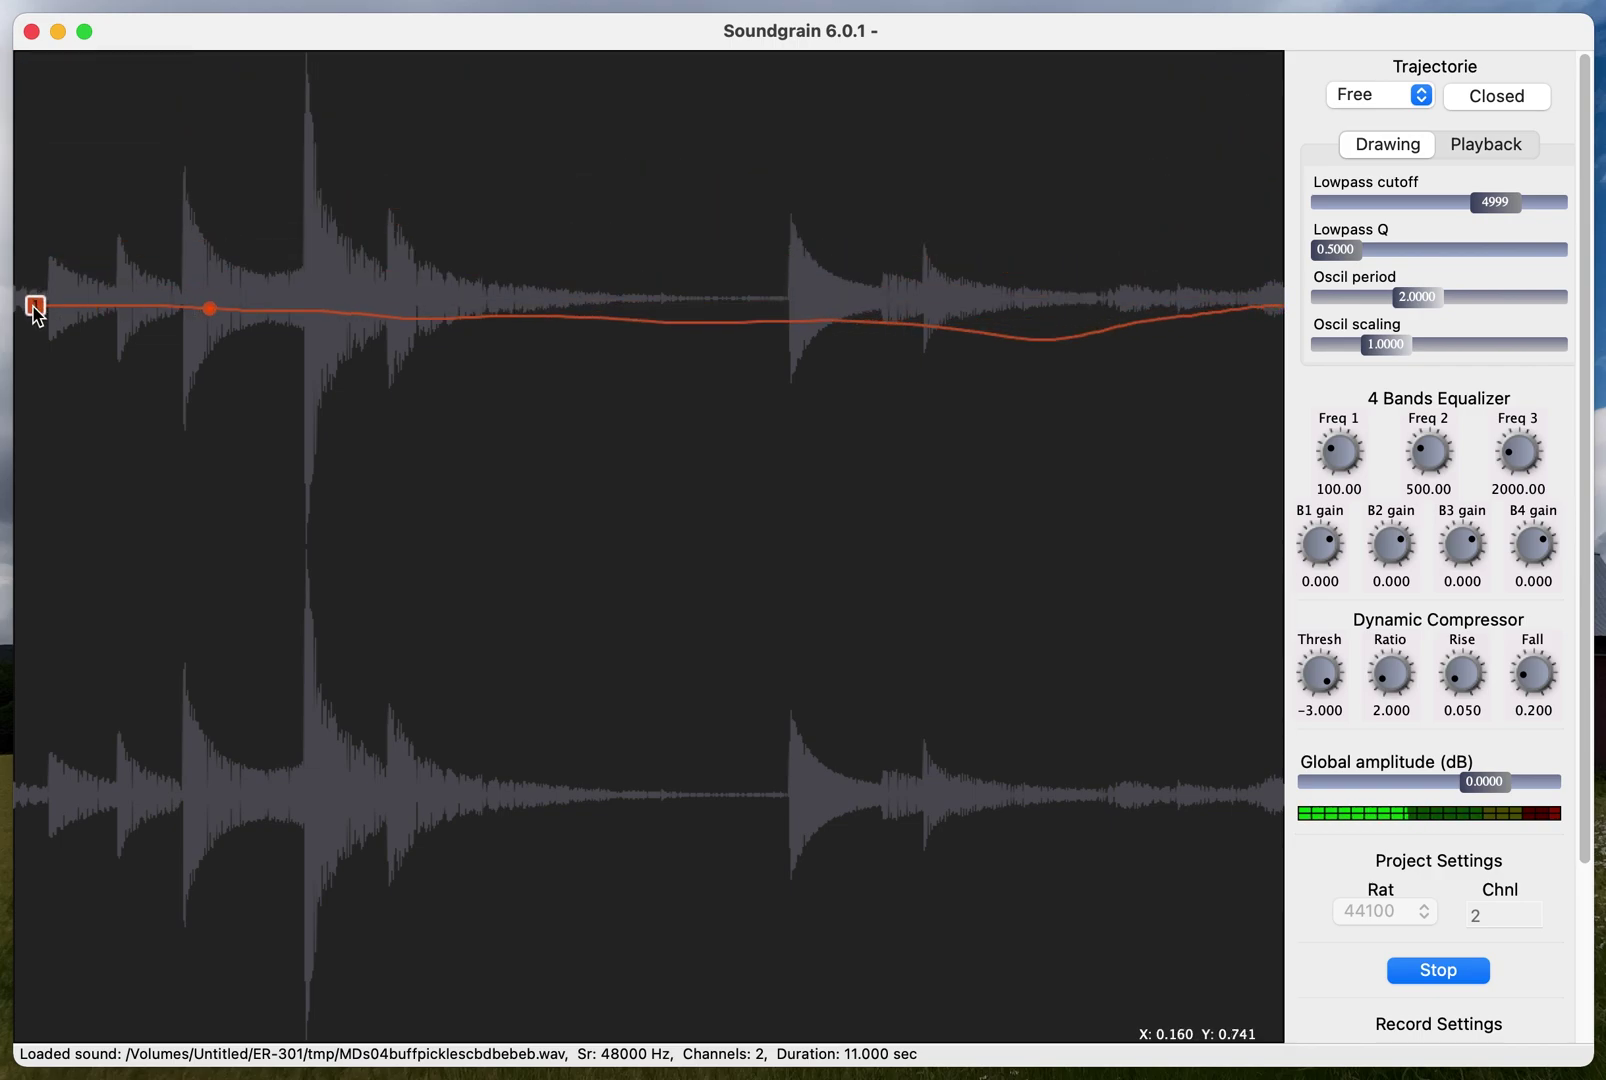
{"action": "left_click_drag", "start_coordinate": [37, 316], "coordinate": [28, 76]}
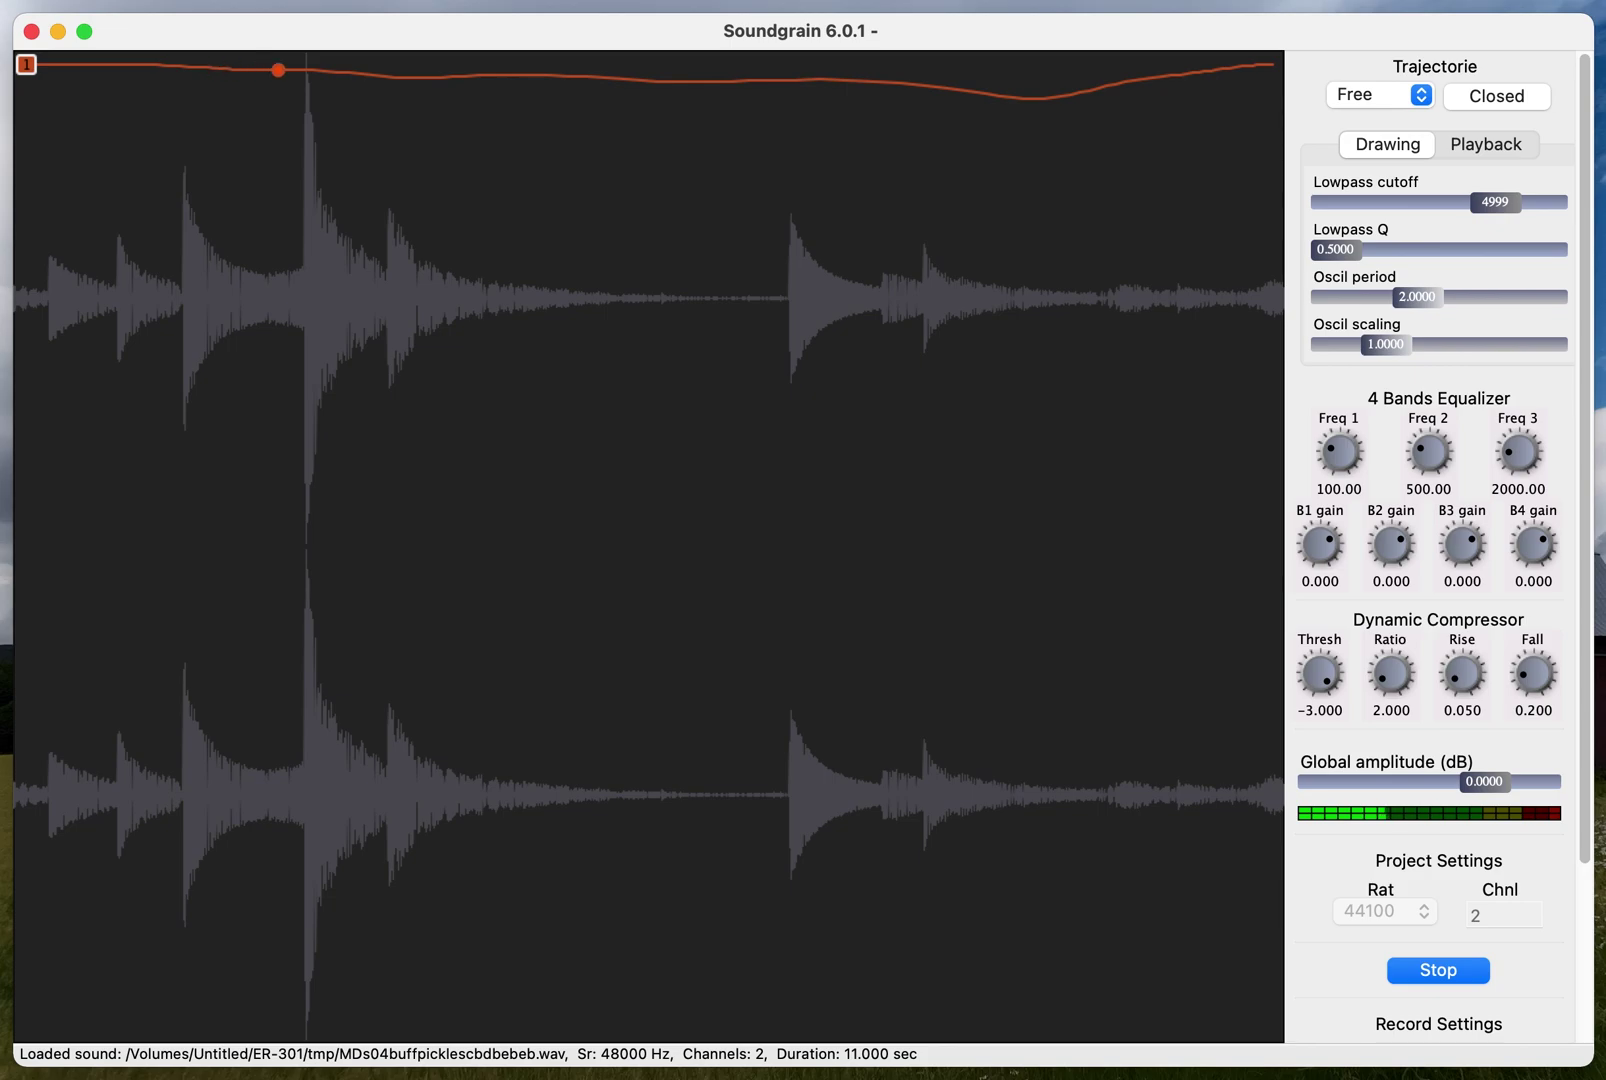
Open the Granulator controls window and bring it into view
{"action": "left_click", "coordinate": [2, 1]}
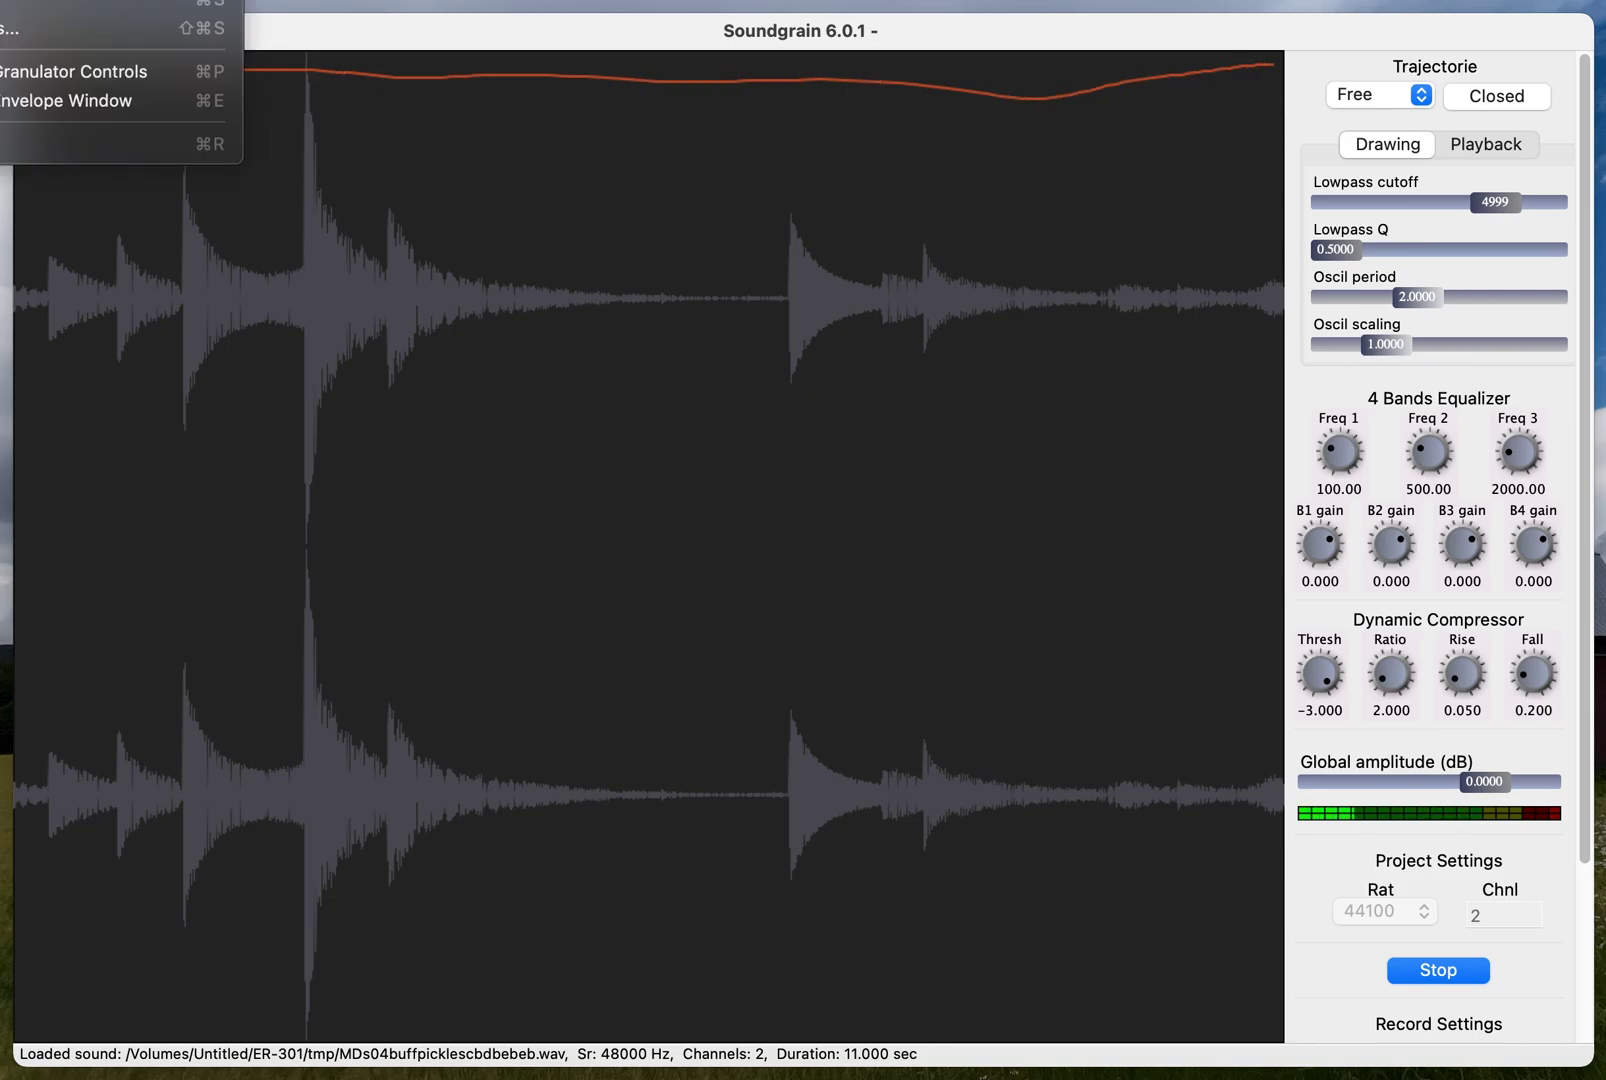
{"action": "left_click", "coordinate": [27, 72]}
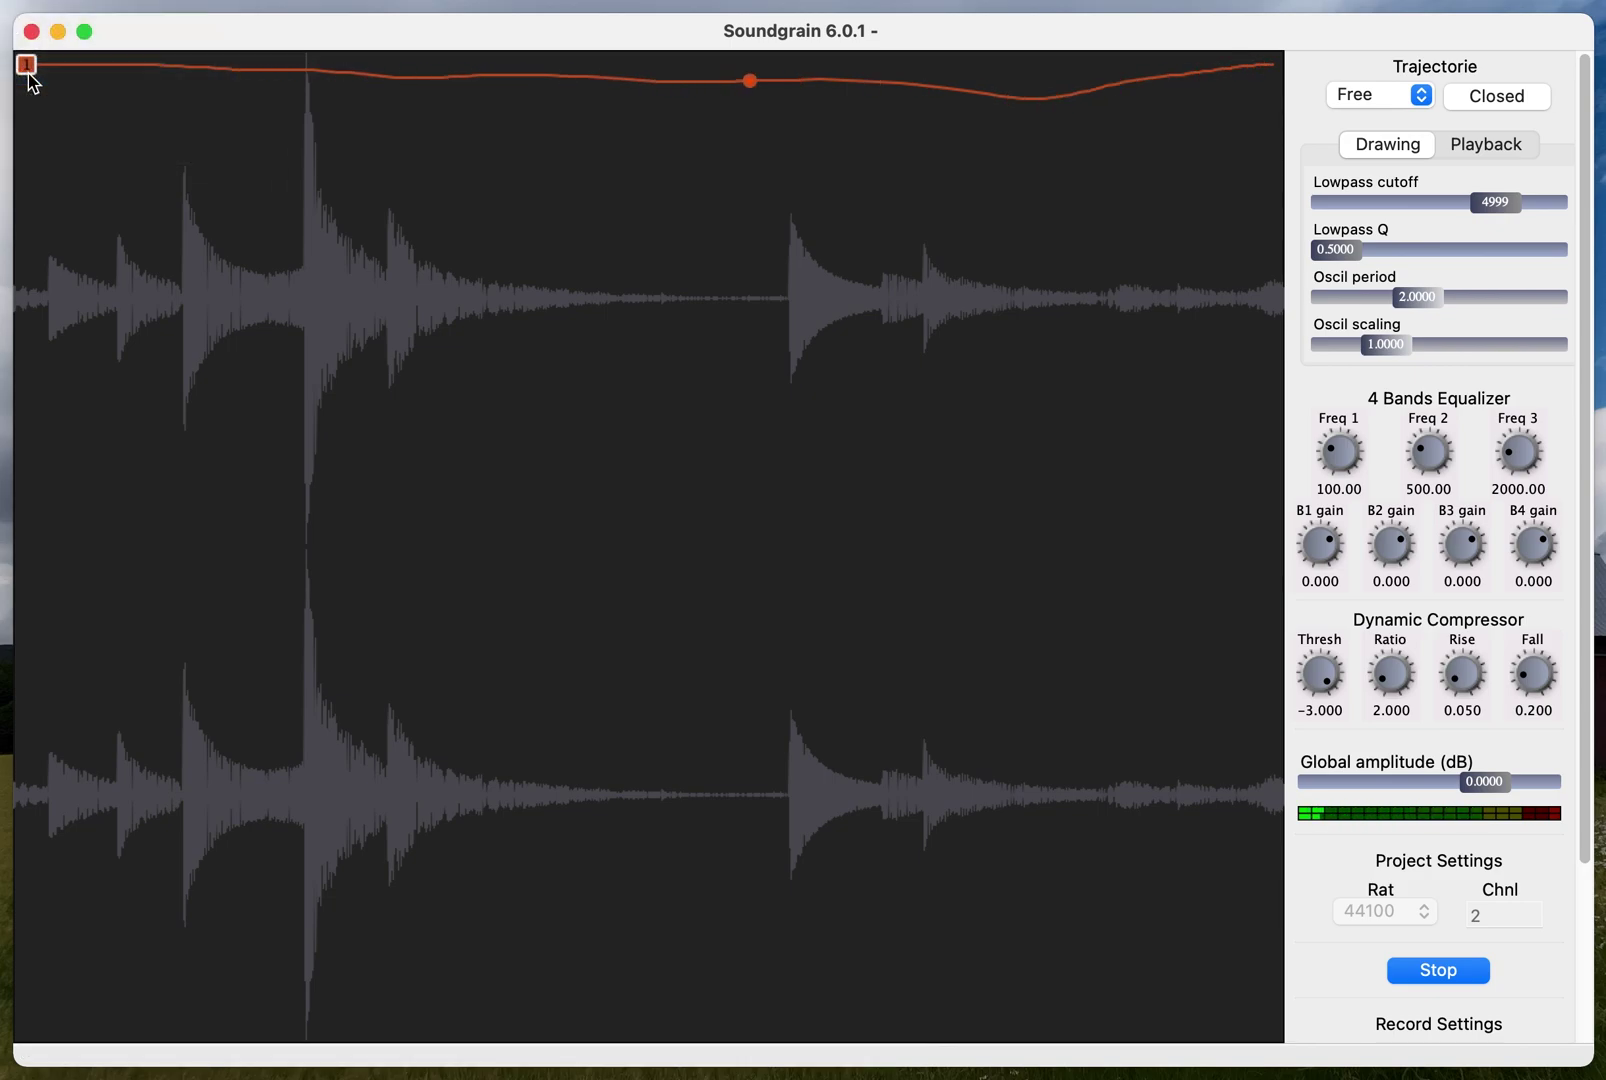
{"action": "left_click", "coordinate": [805, 40]}
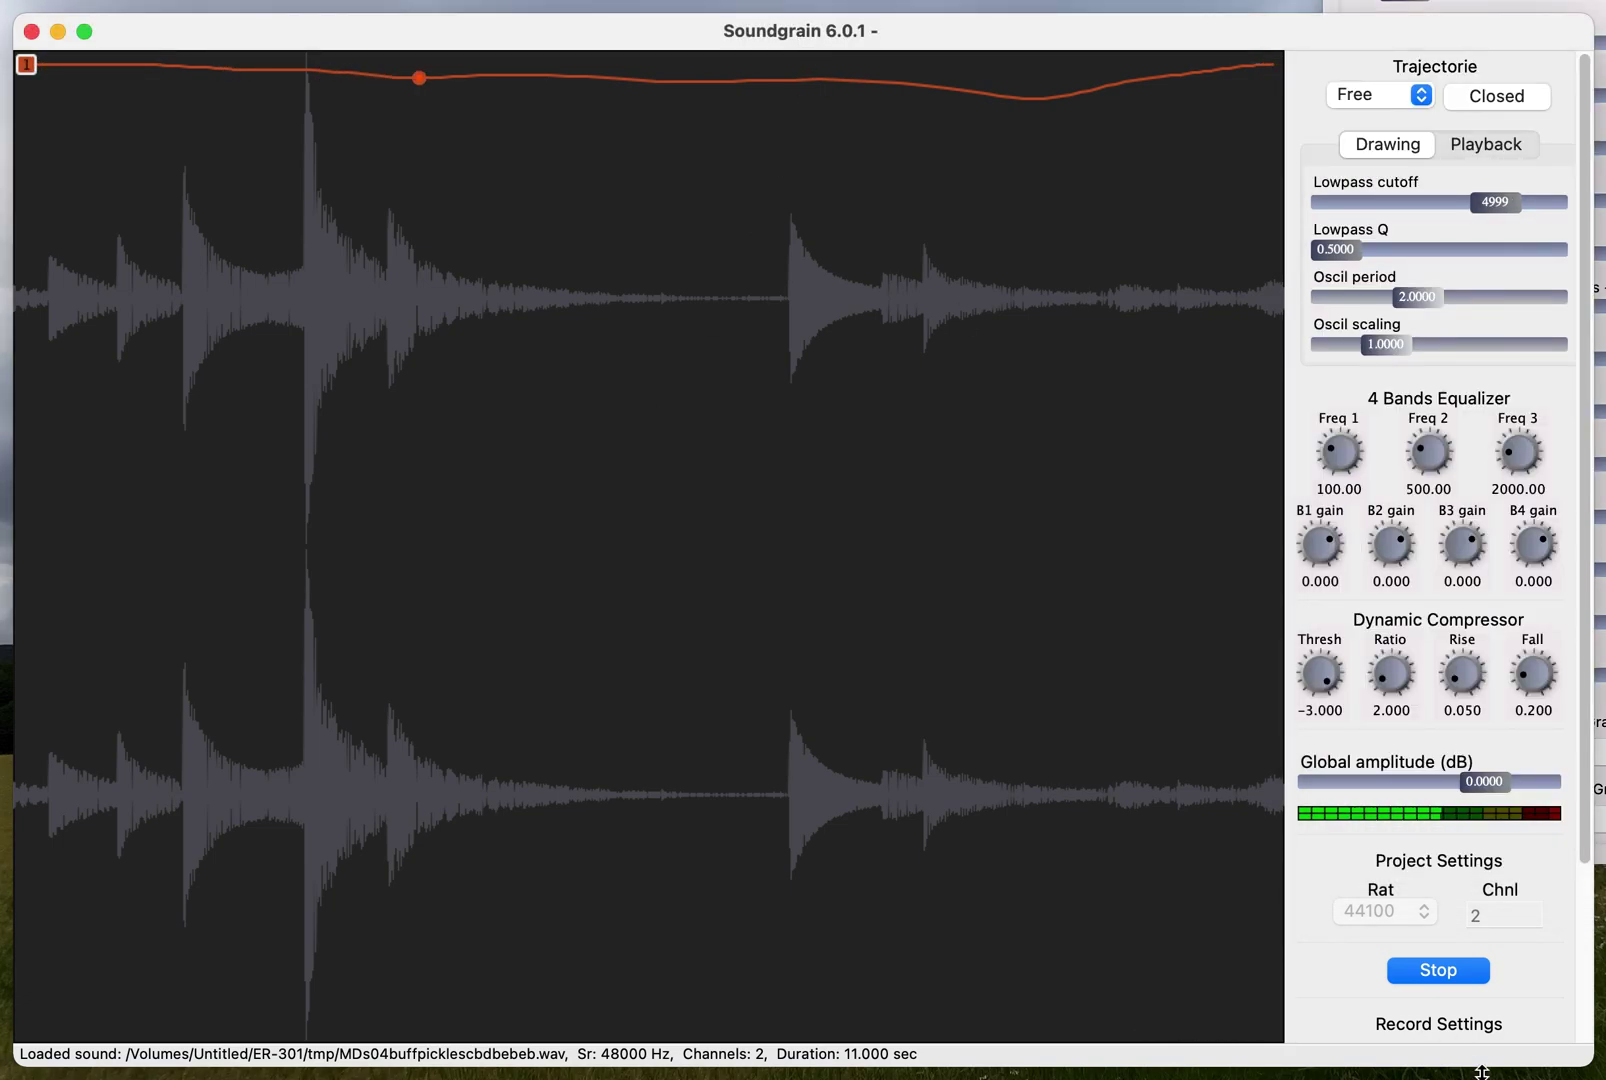
{"action": "left_click", "coordinate": [1602, 384]}
{"action": "left_click_drag", "start_coordinate": [1440, 0], "coordinate": [1432, 69]}
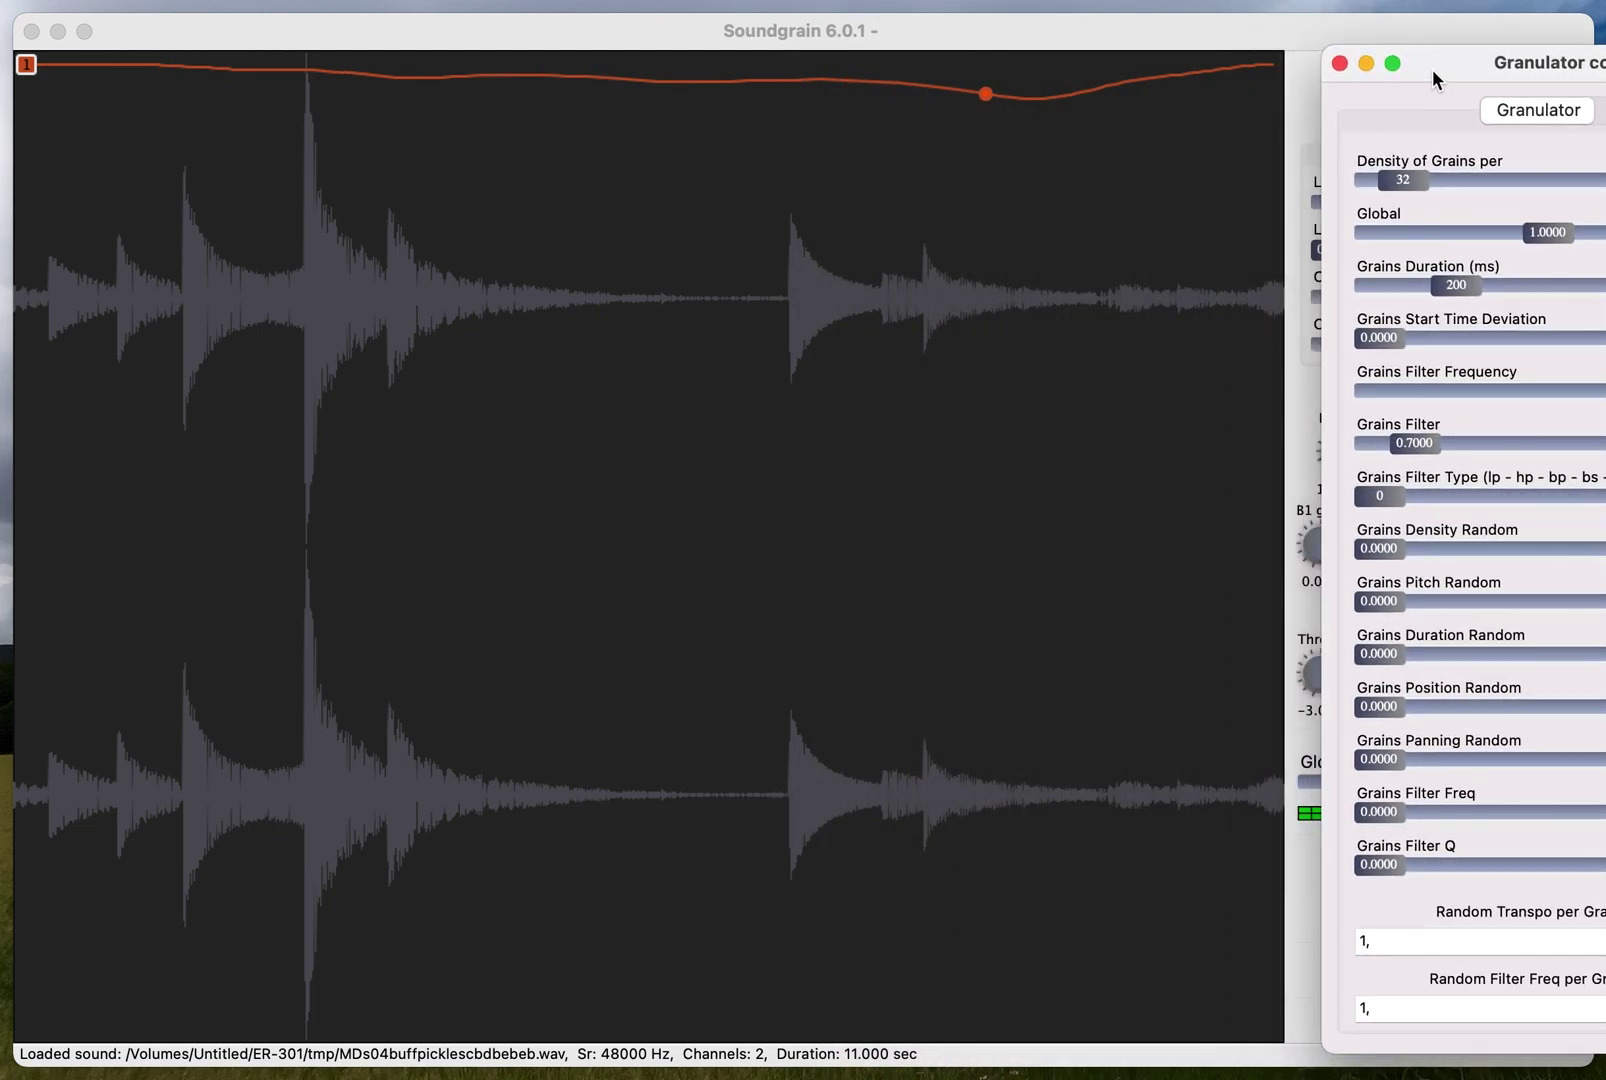
Lower the global amplitude to about -52.7 dB and move the Granulator controls window over the middle of the canvas
{"action": "left_click", "coordinate": [1386, 37]}
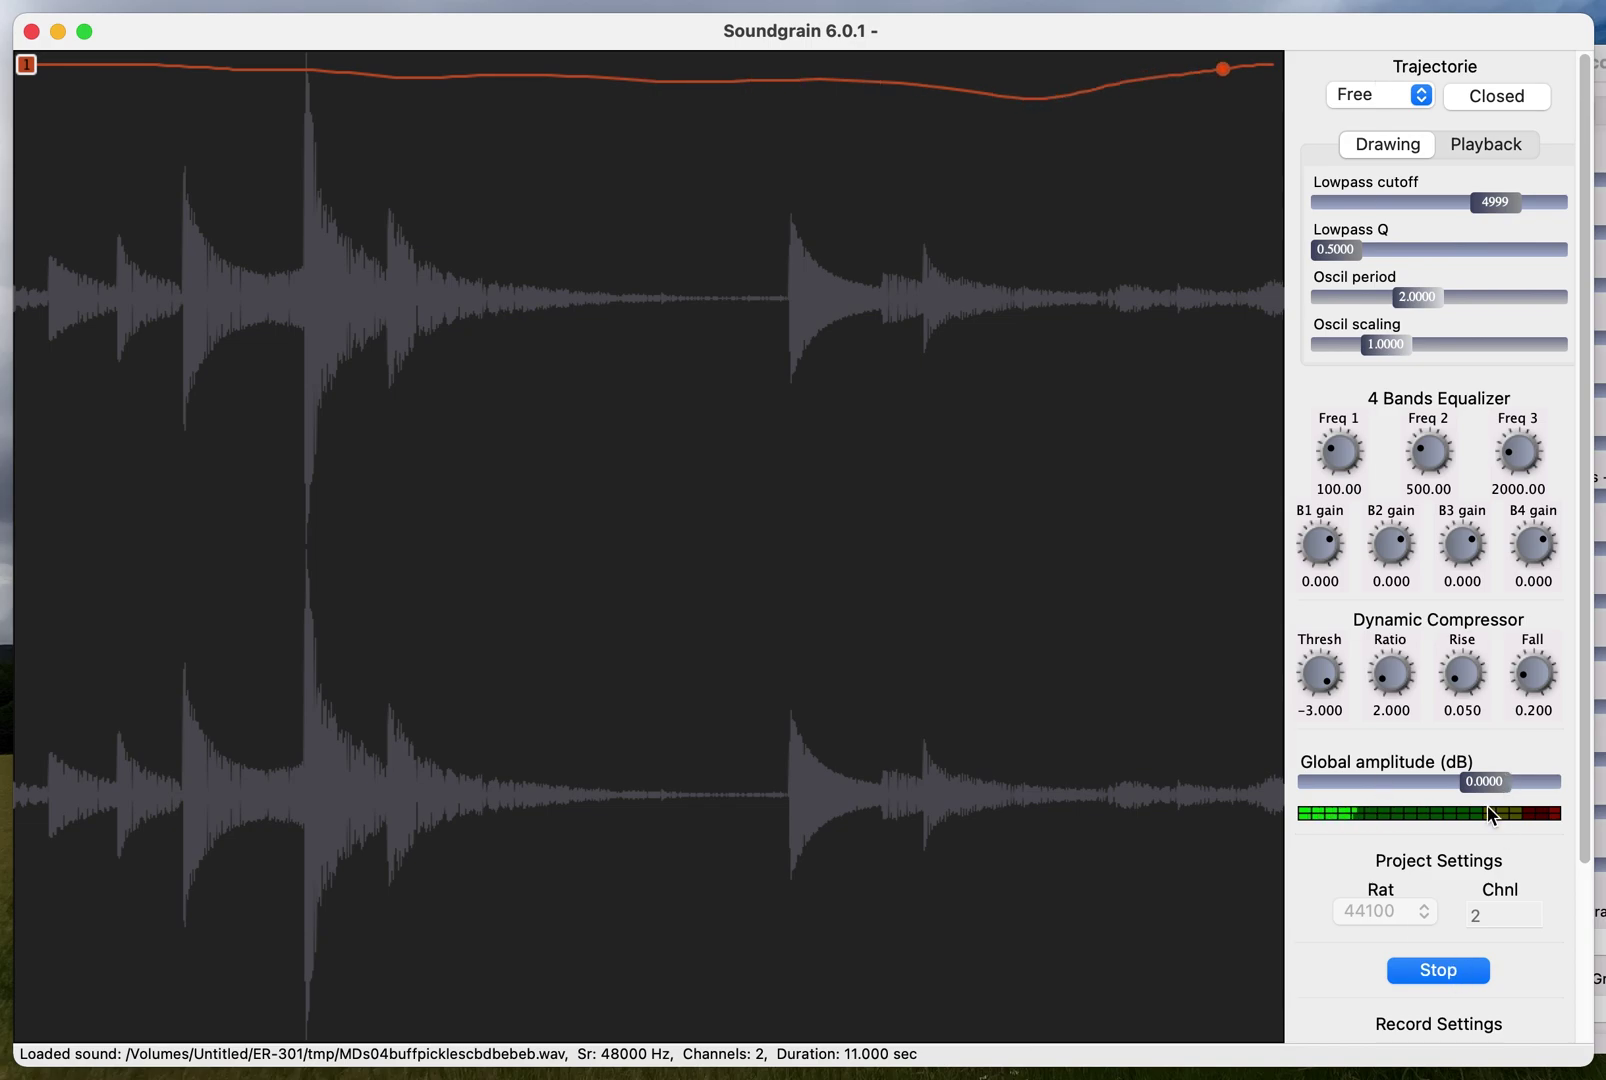
{"action": "left_click_drag", "start_coordinate": [1472, 783], "coordinate": [1345, 784]}
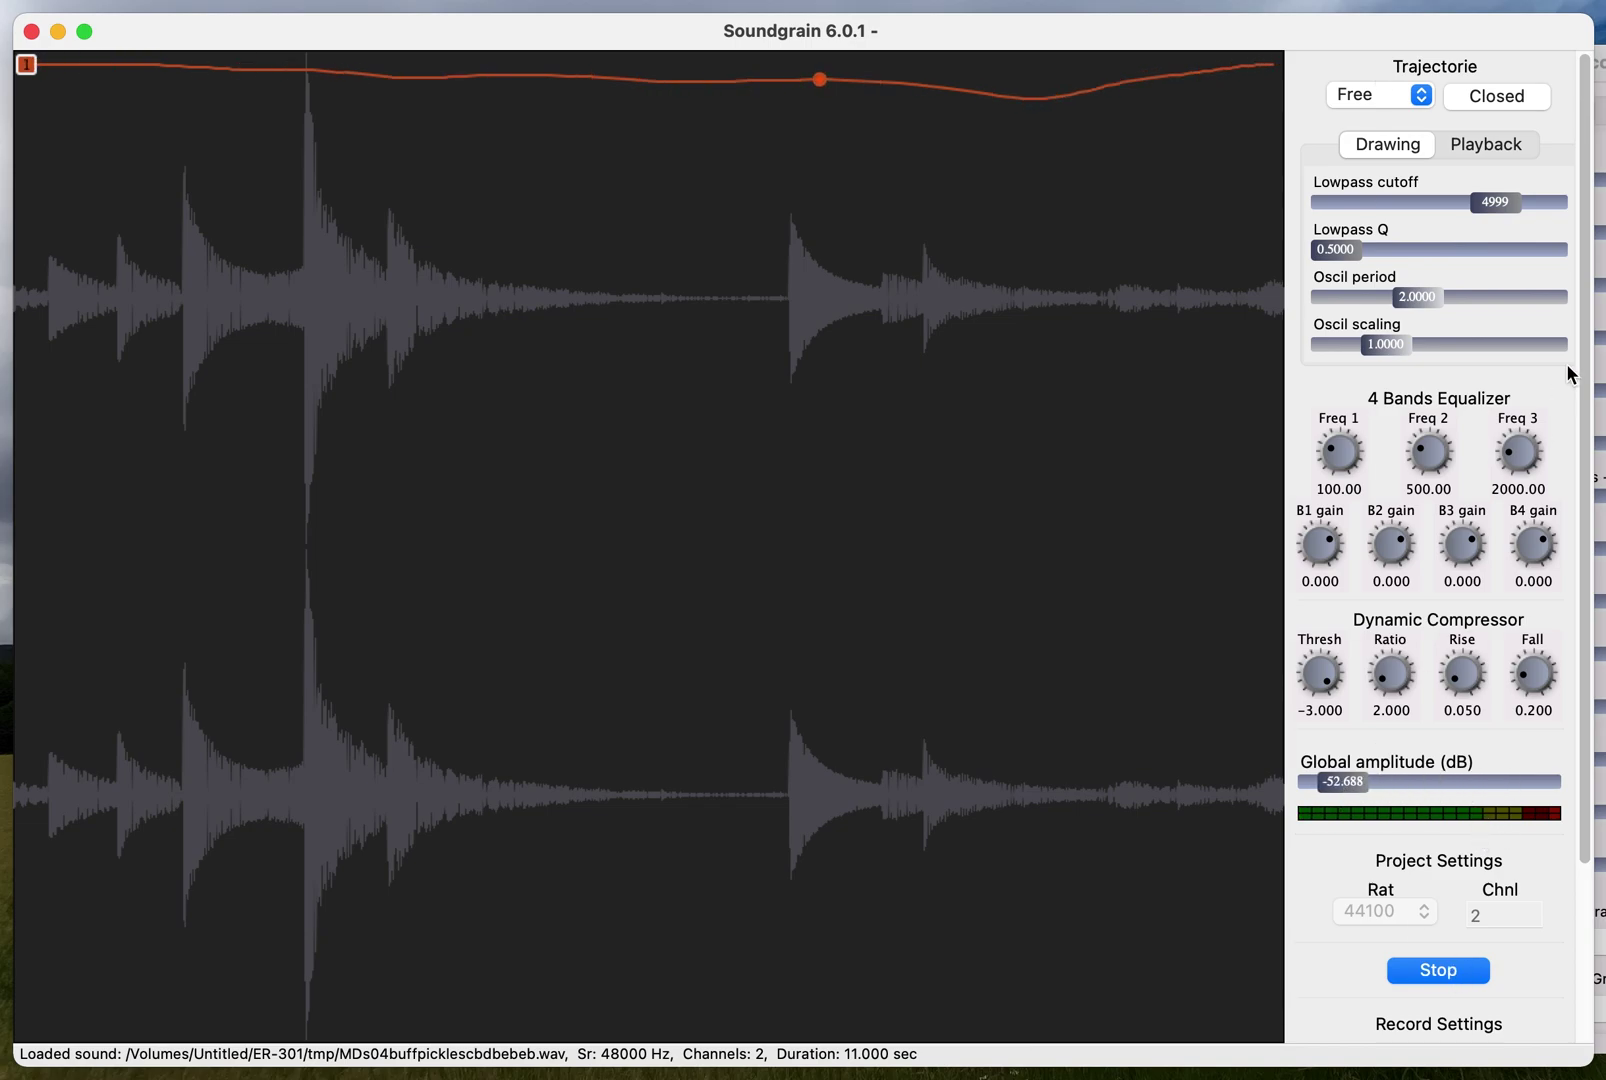
{"action": "left_click", "coordinate": [1600, 77]}
{"action": "mouse_move", "coordinate": [1600, 77]}
{"action": "left_mouse_down"}
{"action": "mouse_move", "coordinate": [1307, 87]}
{"action": "mouse_move", "coordinate": [1270, 220]}
{"action": "mouse_move", "coordinate": [900, 84]}
{"action": "left_mouse_up"}
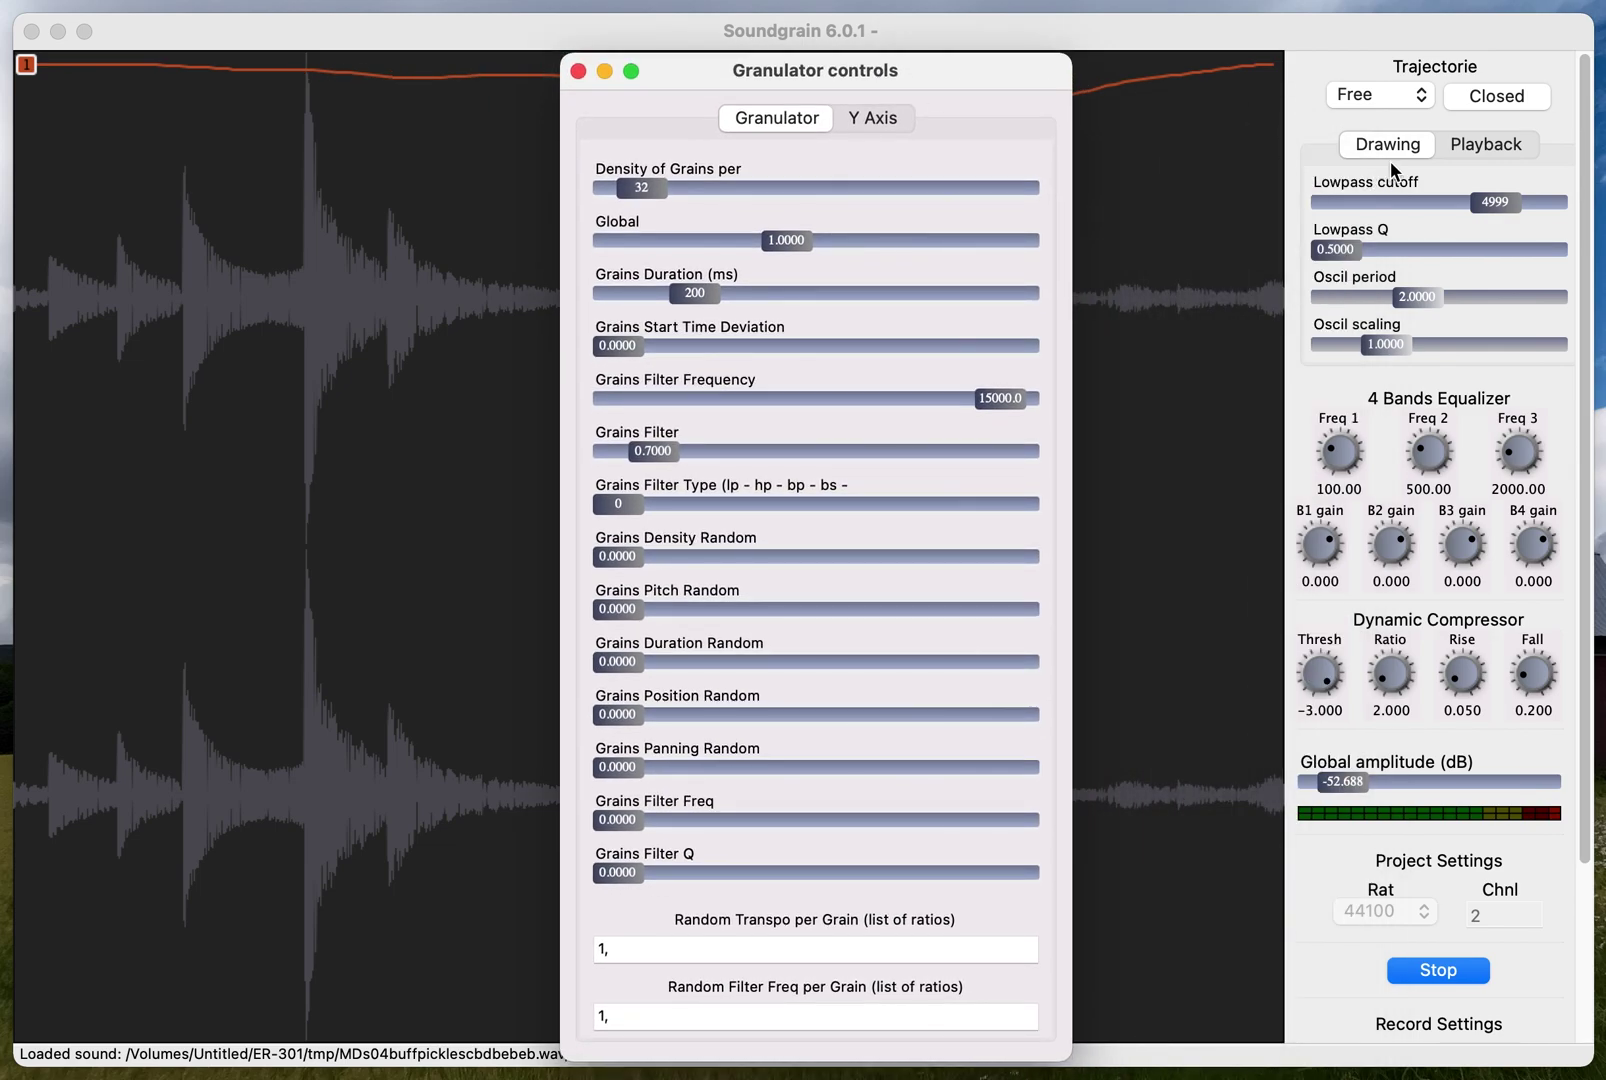
Examine the trajectory's playback and drawing settings and the available trajectory types, keeping Free selected
{"action": "left_click", "coordinate": [1410, 33]}
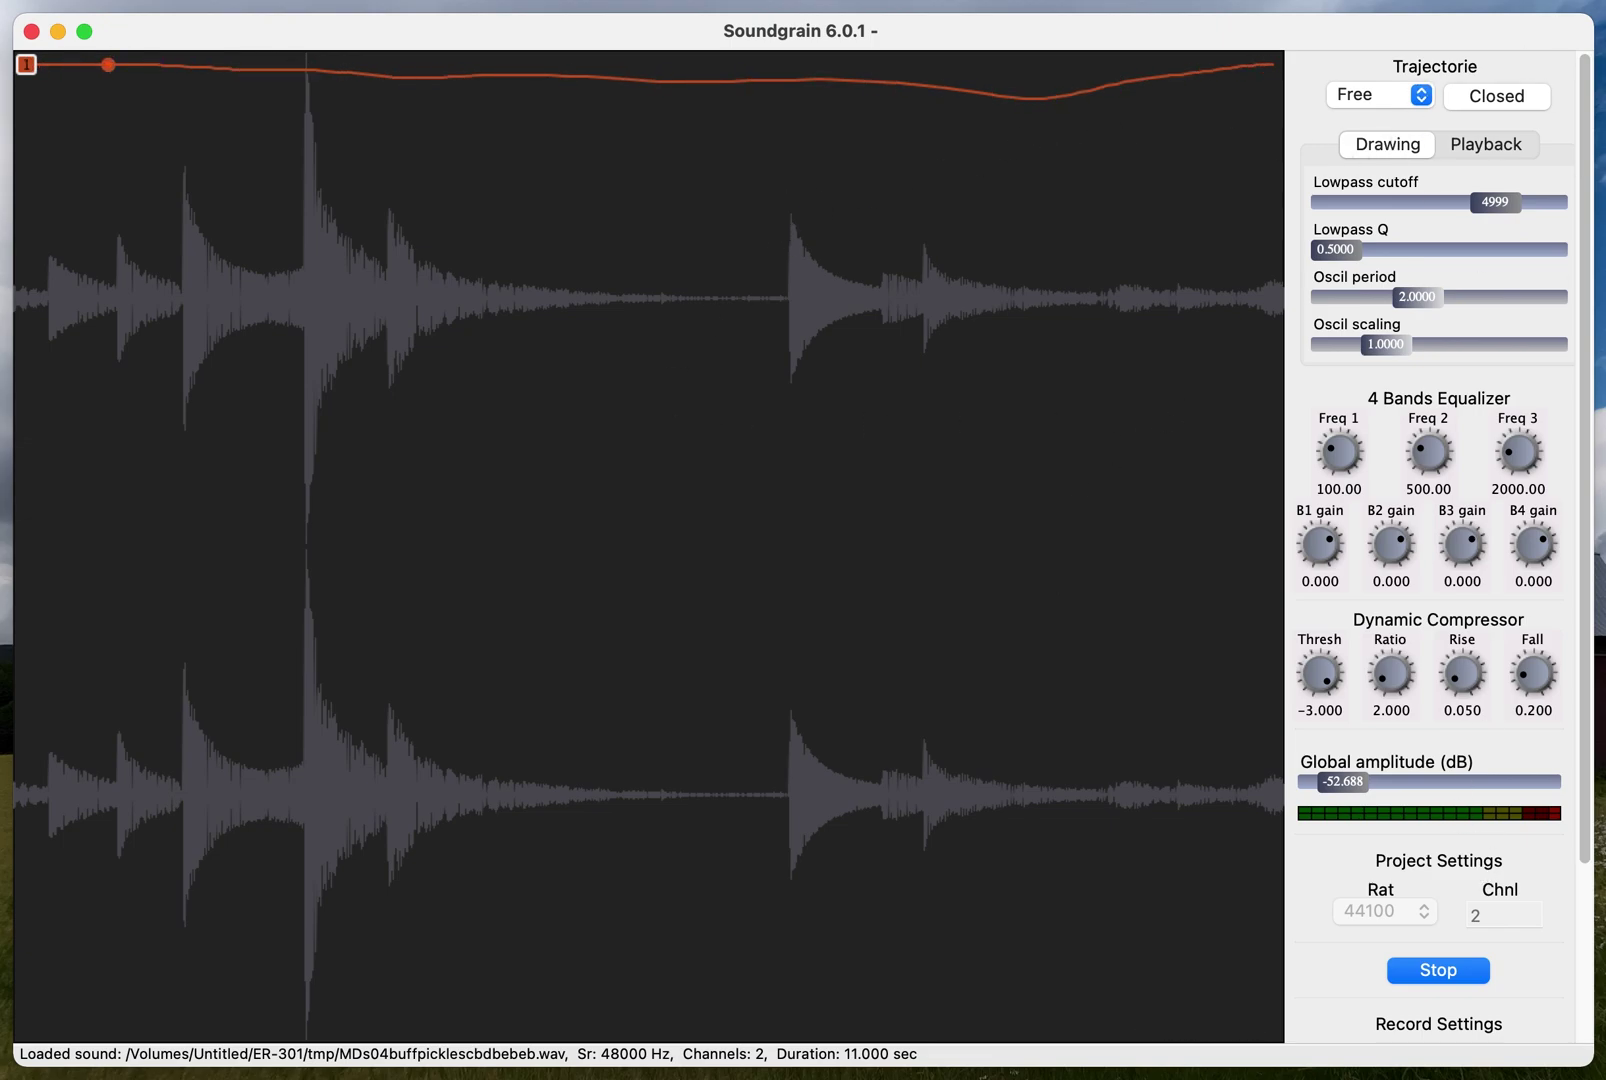
{"action": "left_click", "coordinate": [1515, 144]}
{"action": "left_click", "coordinate": [1405, 146]}
{"action": "left_click", "coordinate": [1420, 95]}
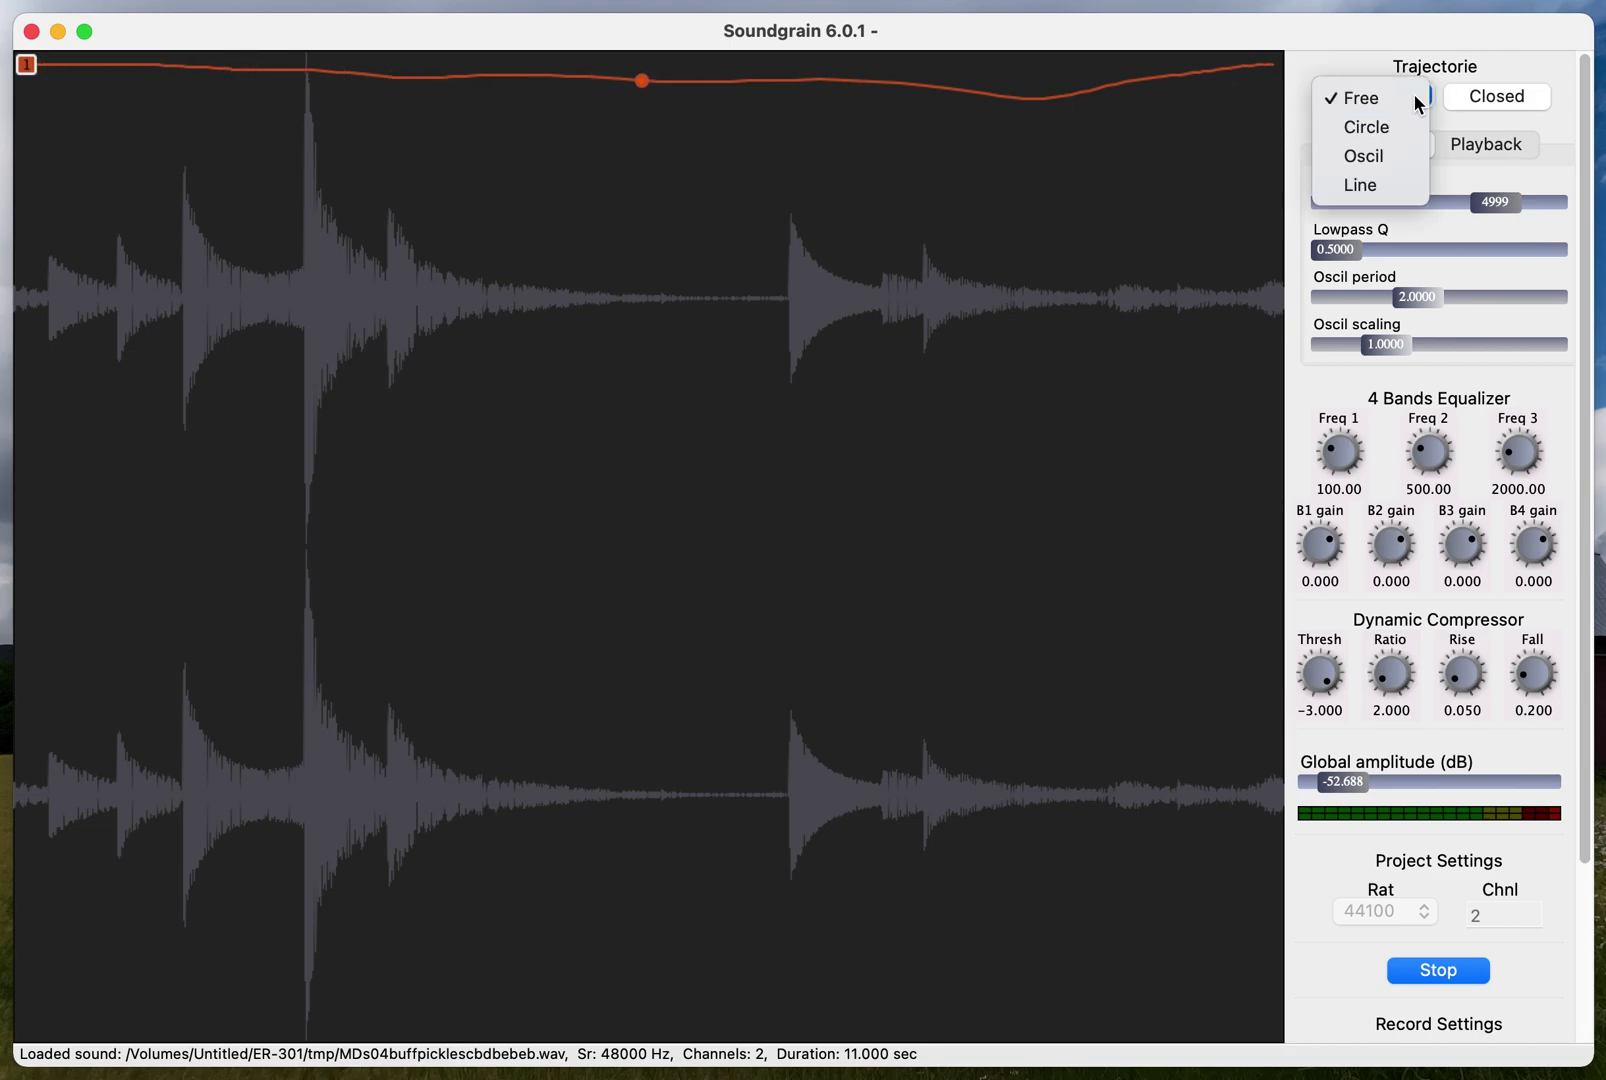
{"action": "left_click", "coordinate": [1410, 97]}
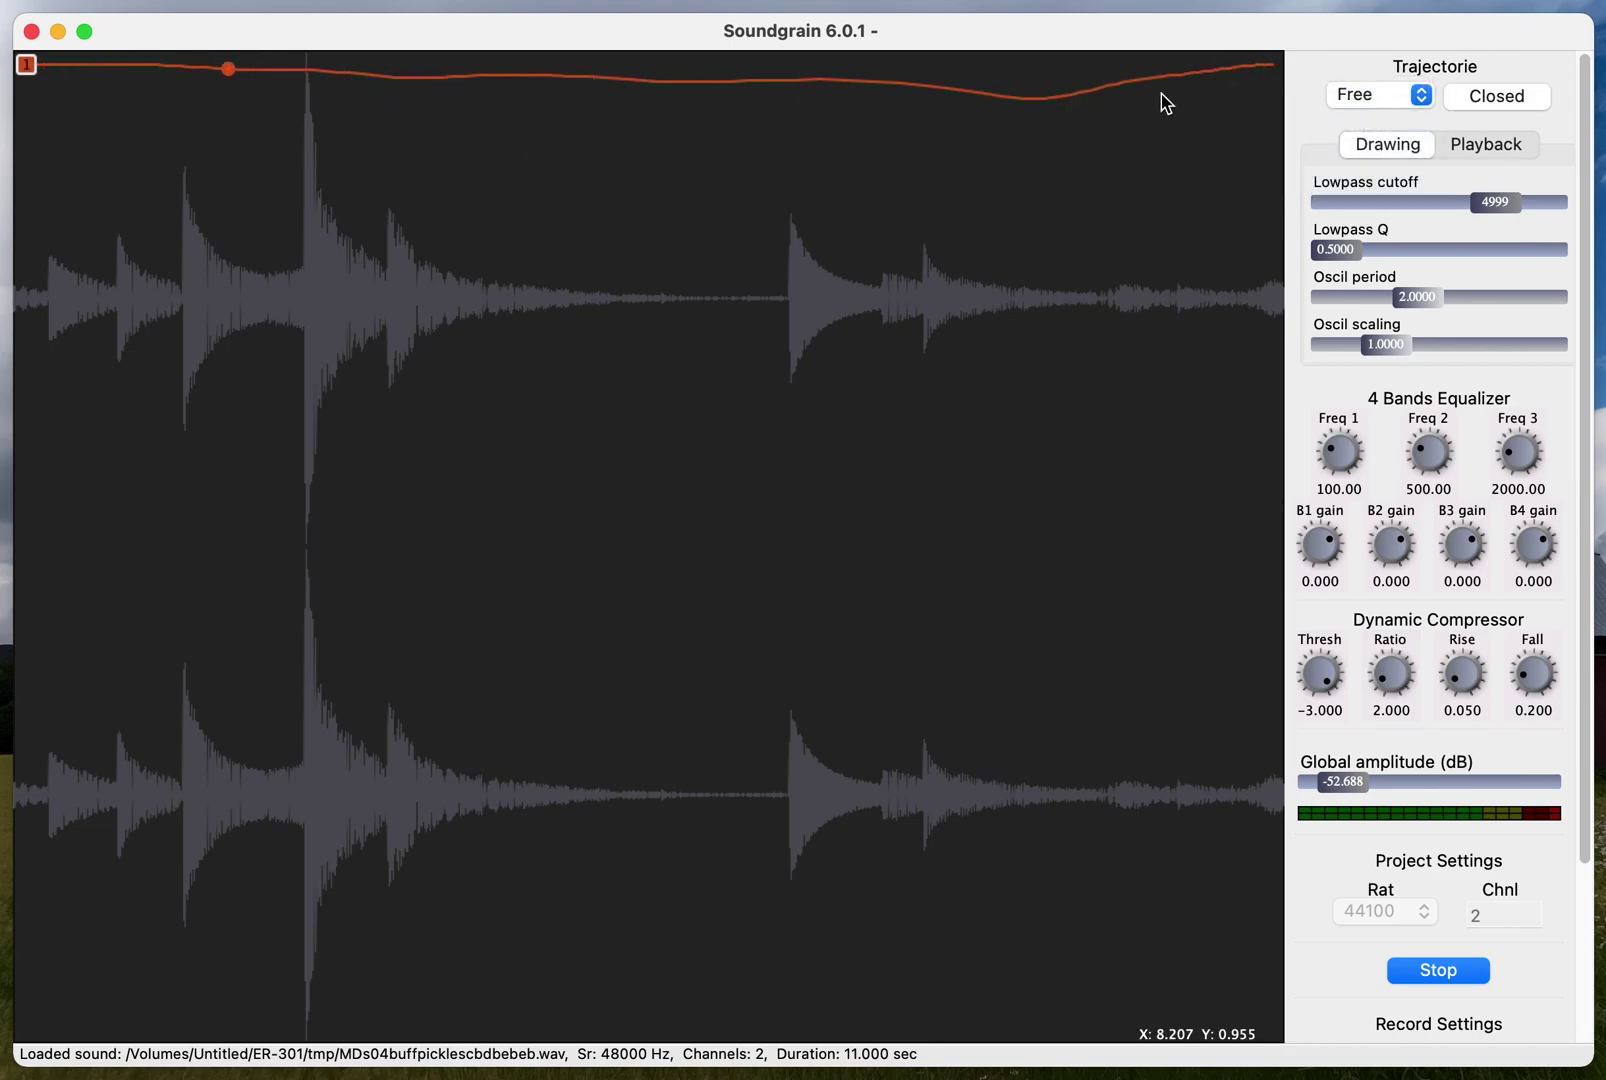
{"action": "left_click", "coordinate": [1361, 100]}
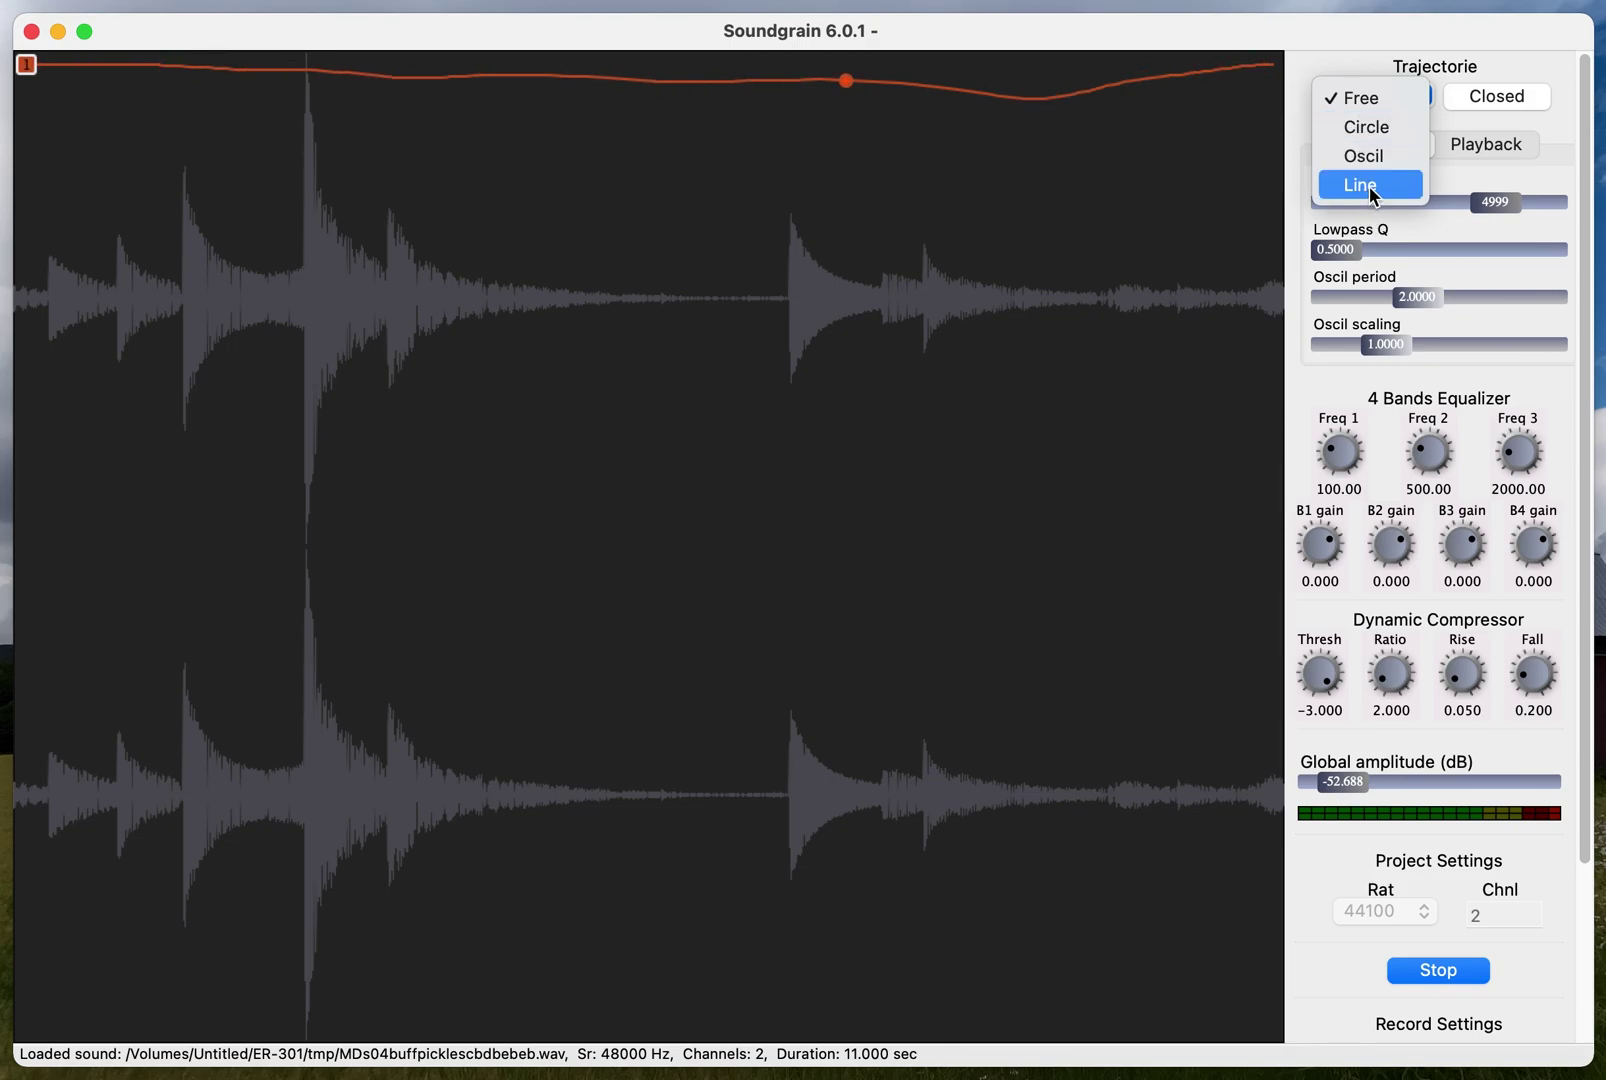
{"action": "left_click", "coordinate": [1404, 46]}
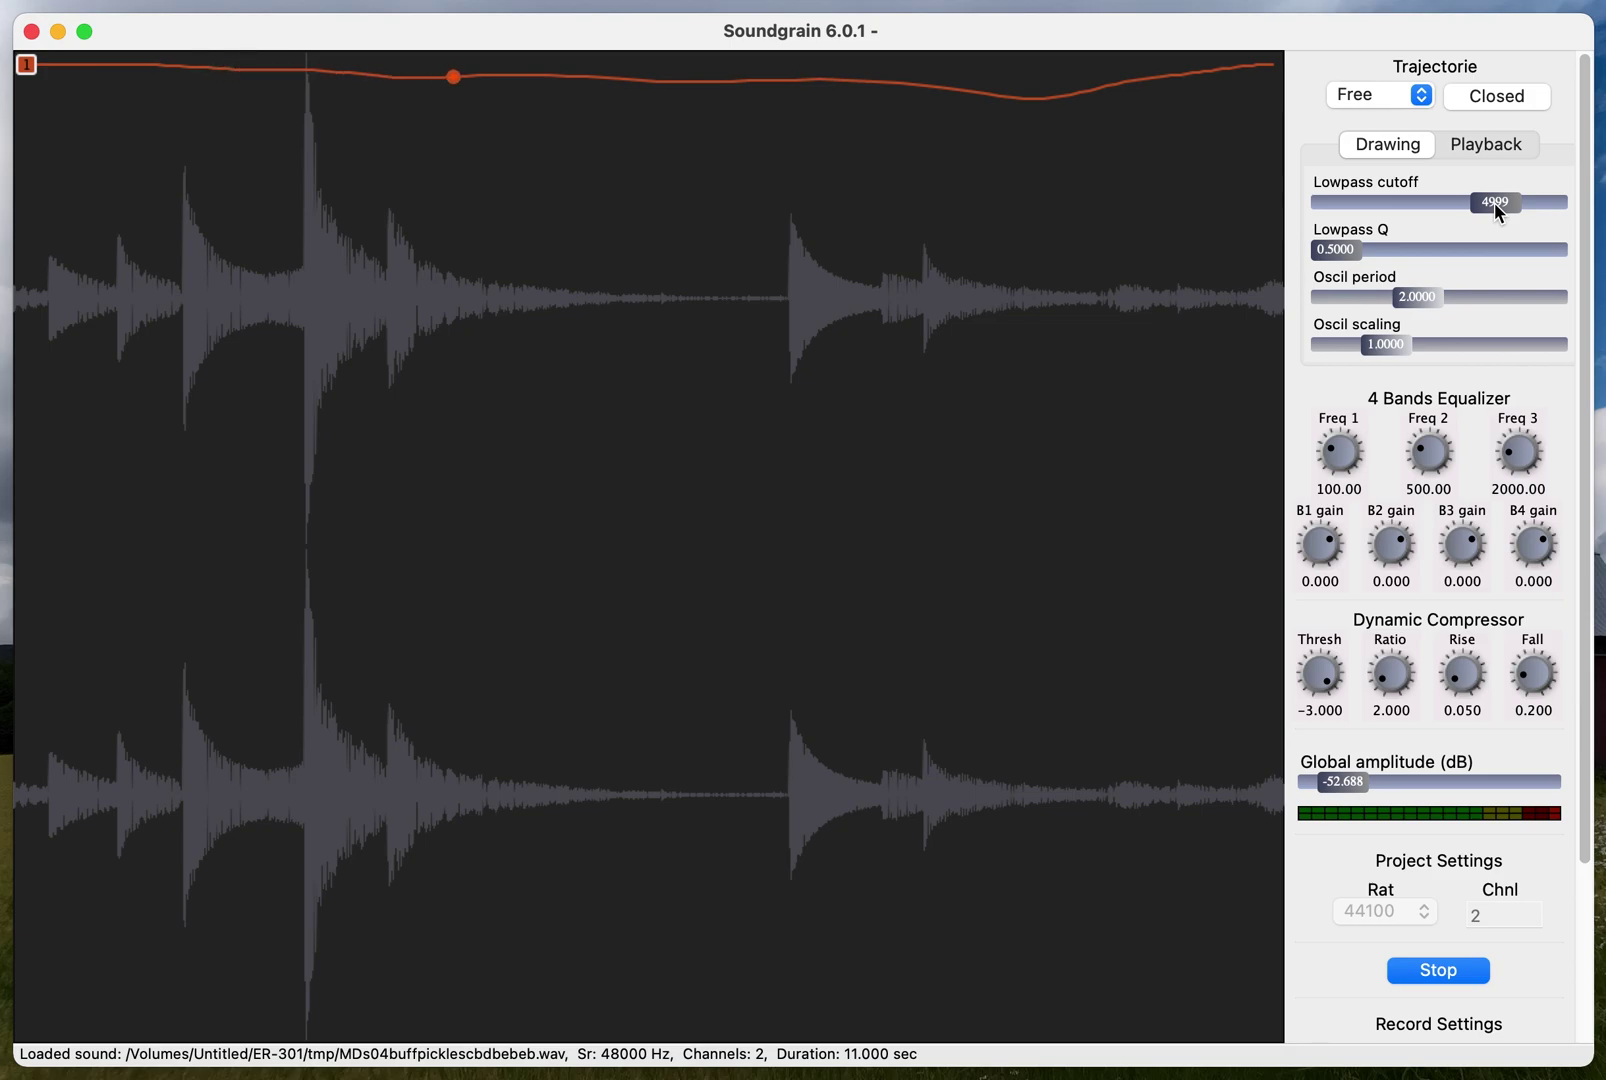
Set the drawing Lowpass cutoff to 15000 and review the trajectory types, keeping Free
{"action": "left_click_drag", "start_coordinate": [1494, 202], "coordinate": [1561, 200]}
{"action": "left_click", "coordinate": [1396, 87]}
{"action": "left_click", "coordinate": [1374, 92]}
{"action": "left_click", "coordinate": [1396, 89]}
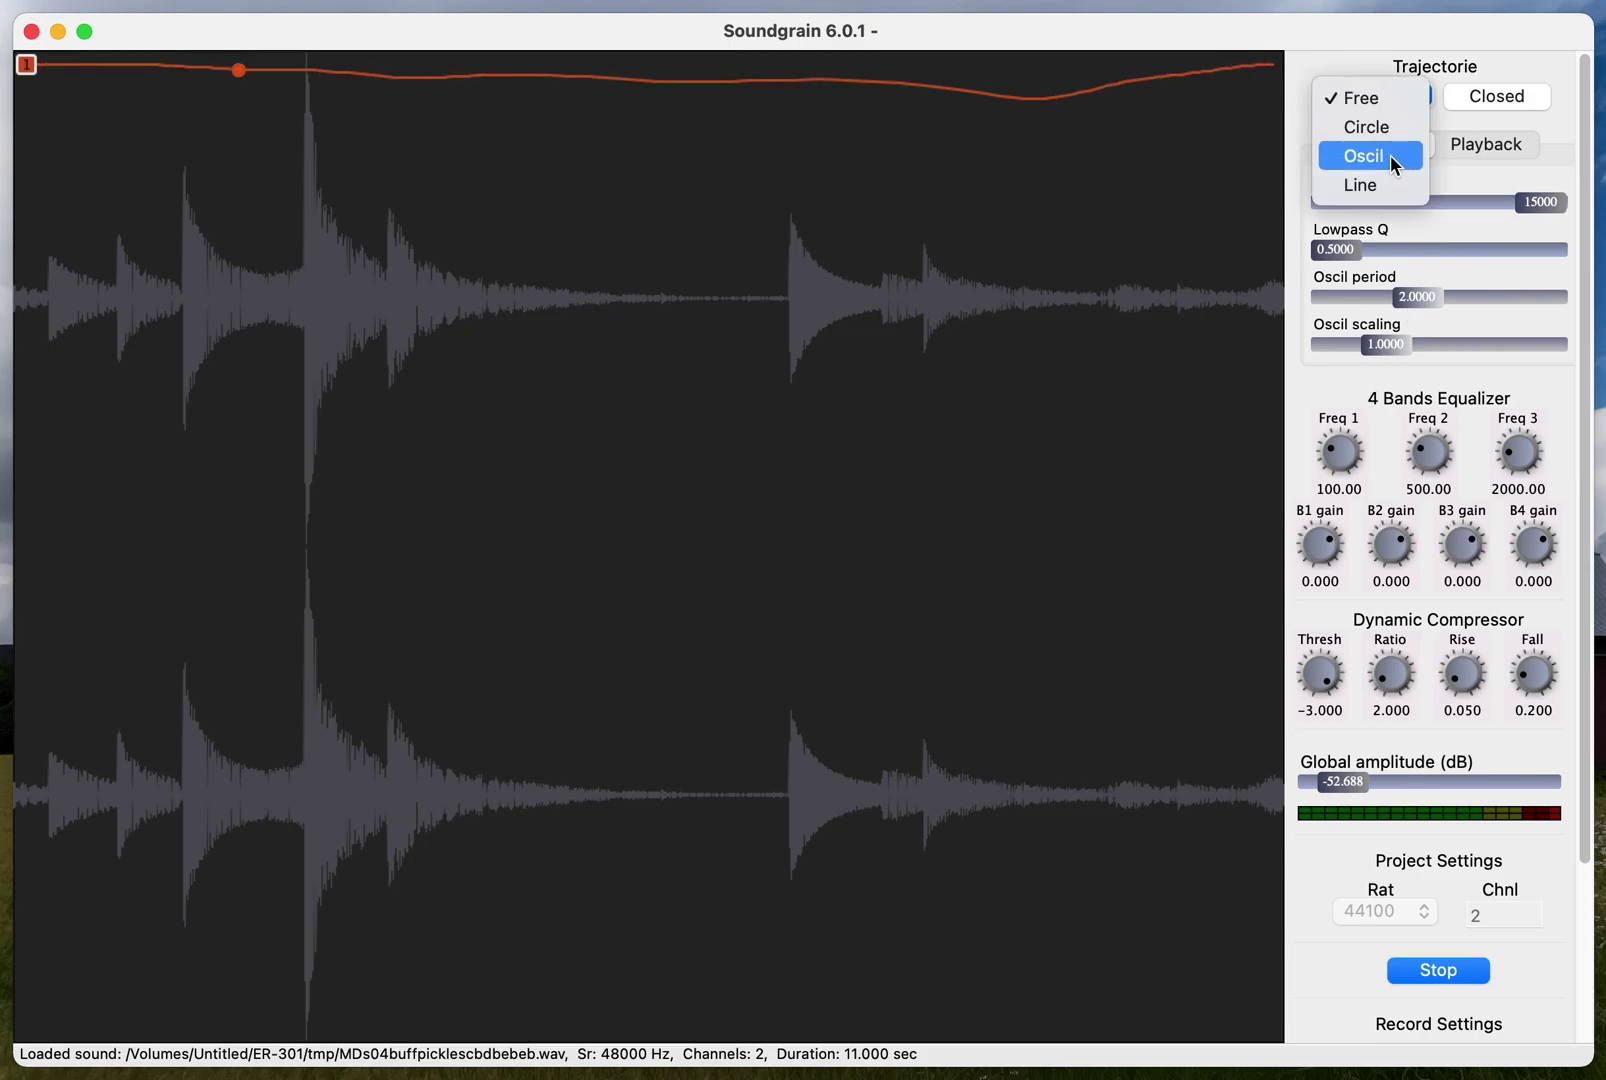
{"action": "left_click", "coordinate": [1400, 295]}
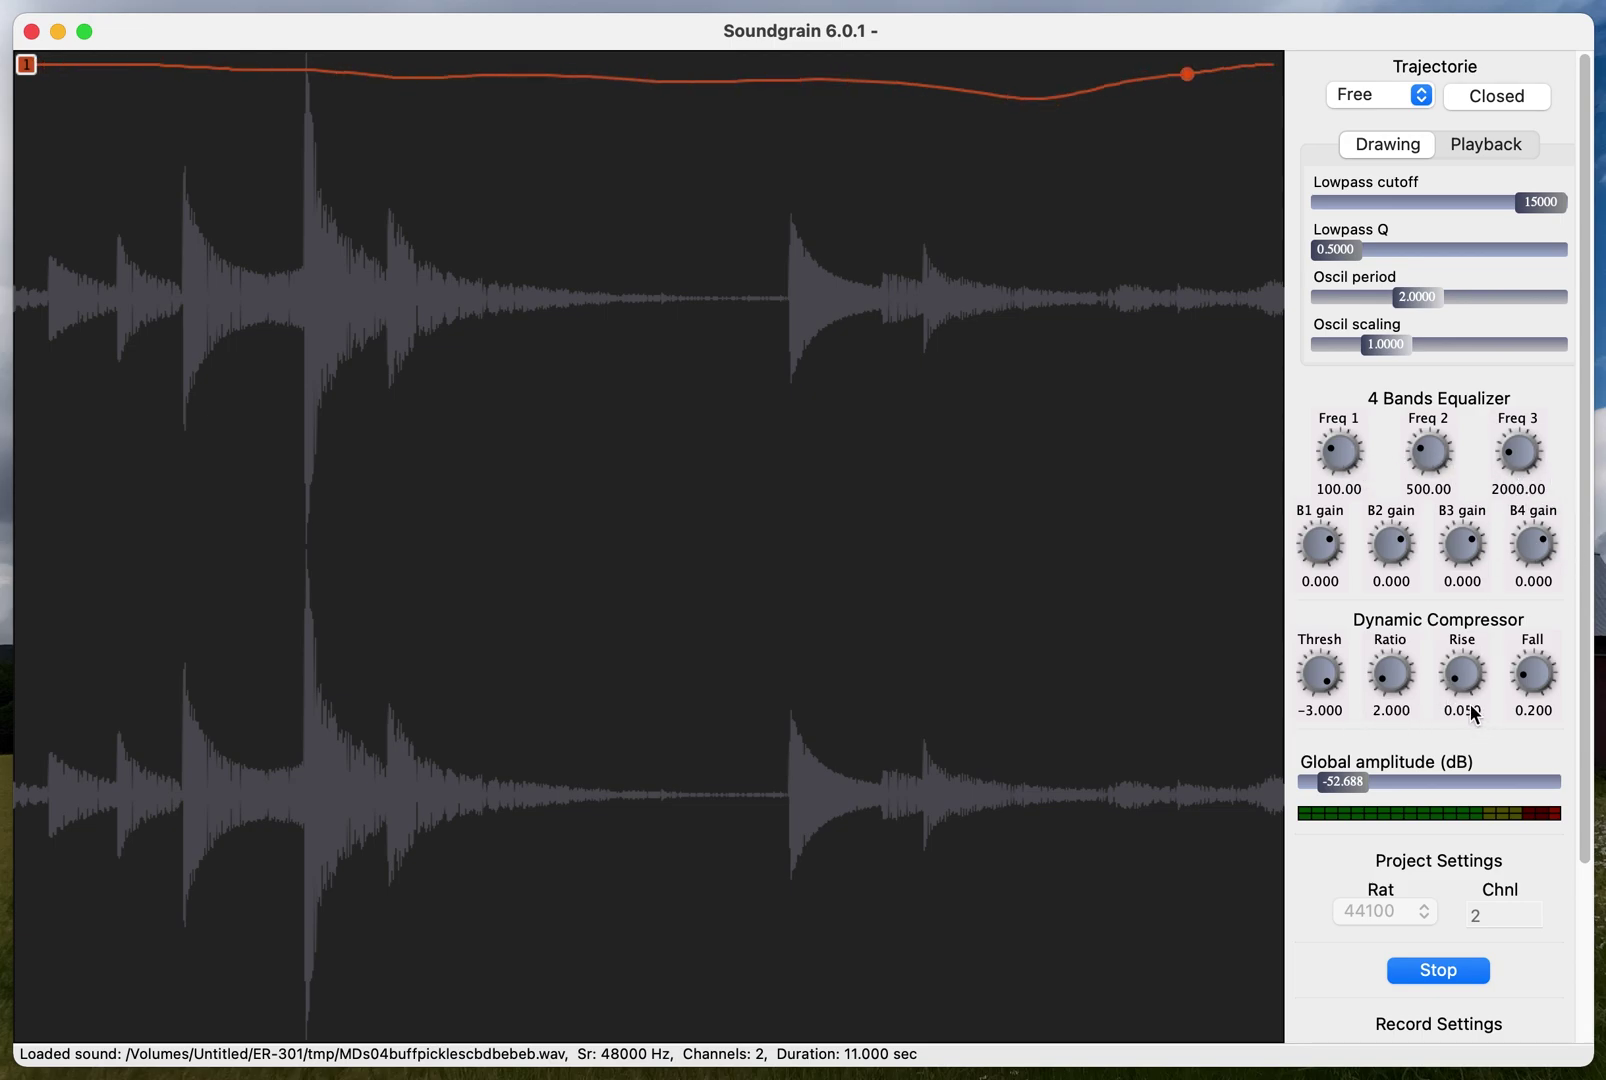
Lower the global amplitude to -60 dB and review the playback settings and the list of selectable trajectories
{"action": "left_click_drag", "start_coordinate": [1345, 781], "coordinate": [1198, 798]}
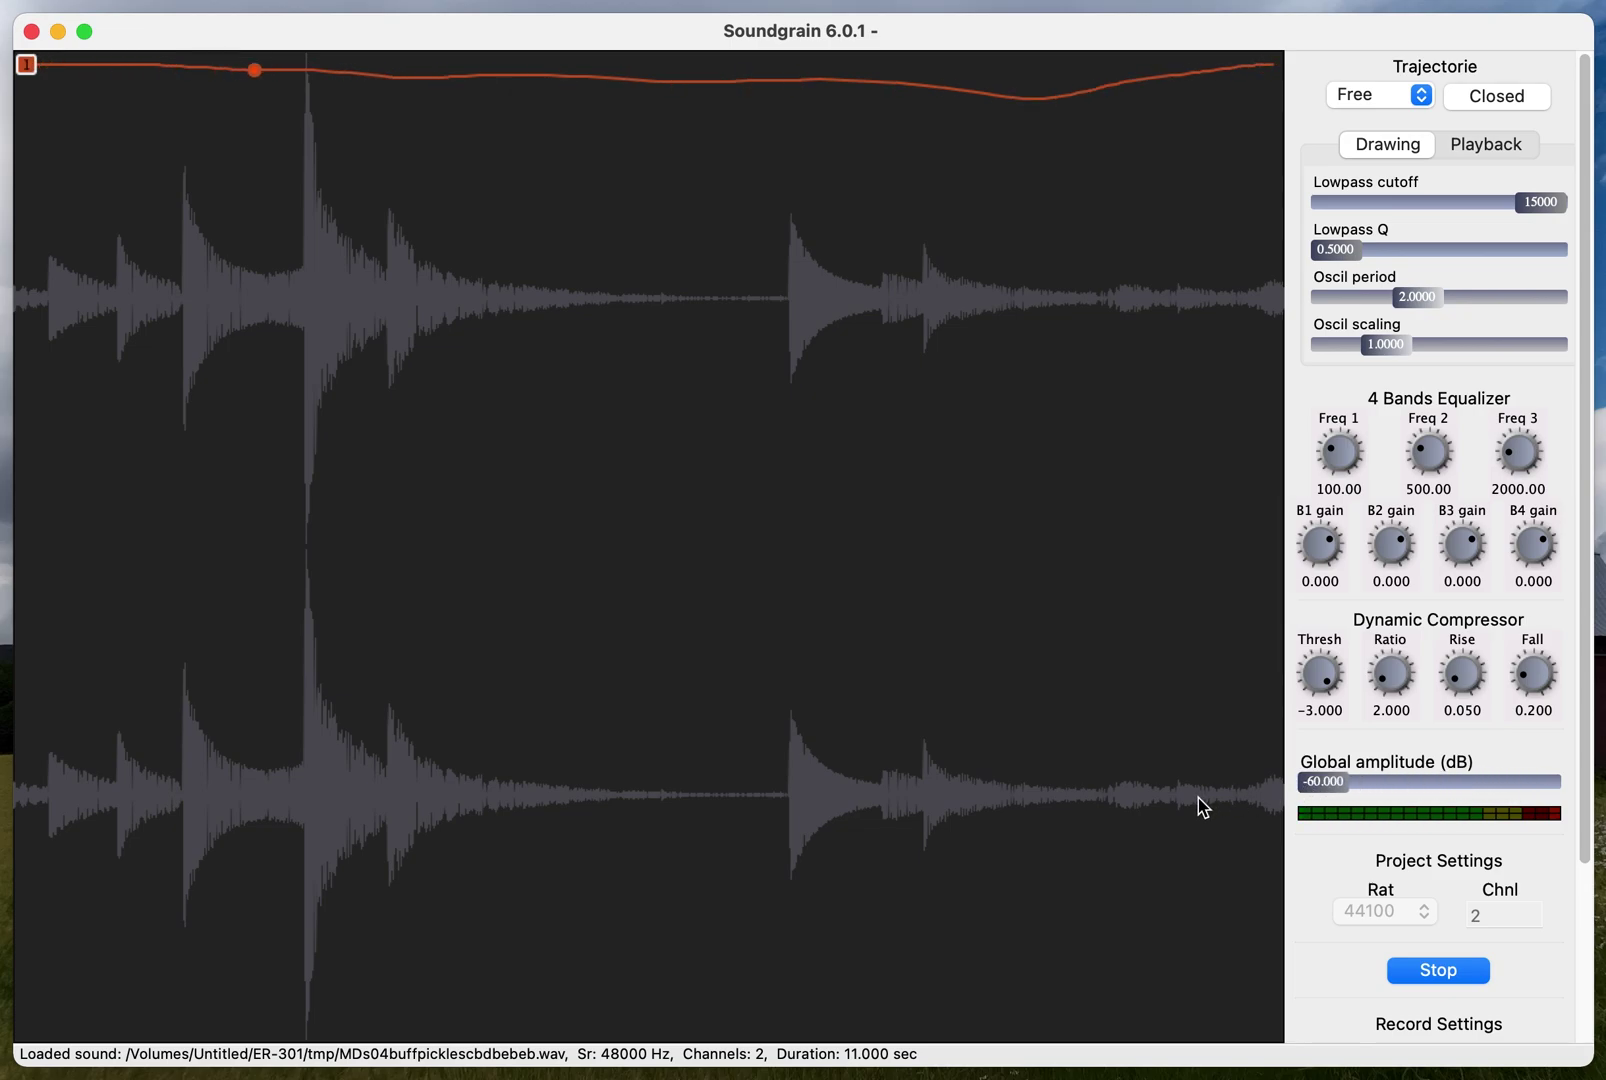
{"action": "left_click", "coordinate": [1455, 143]}
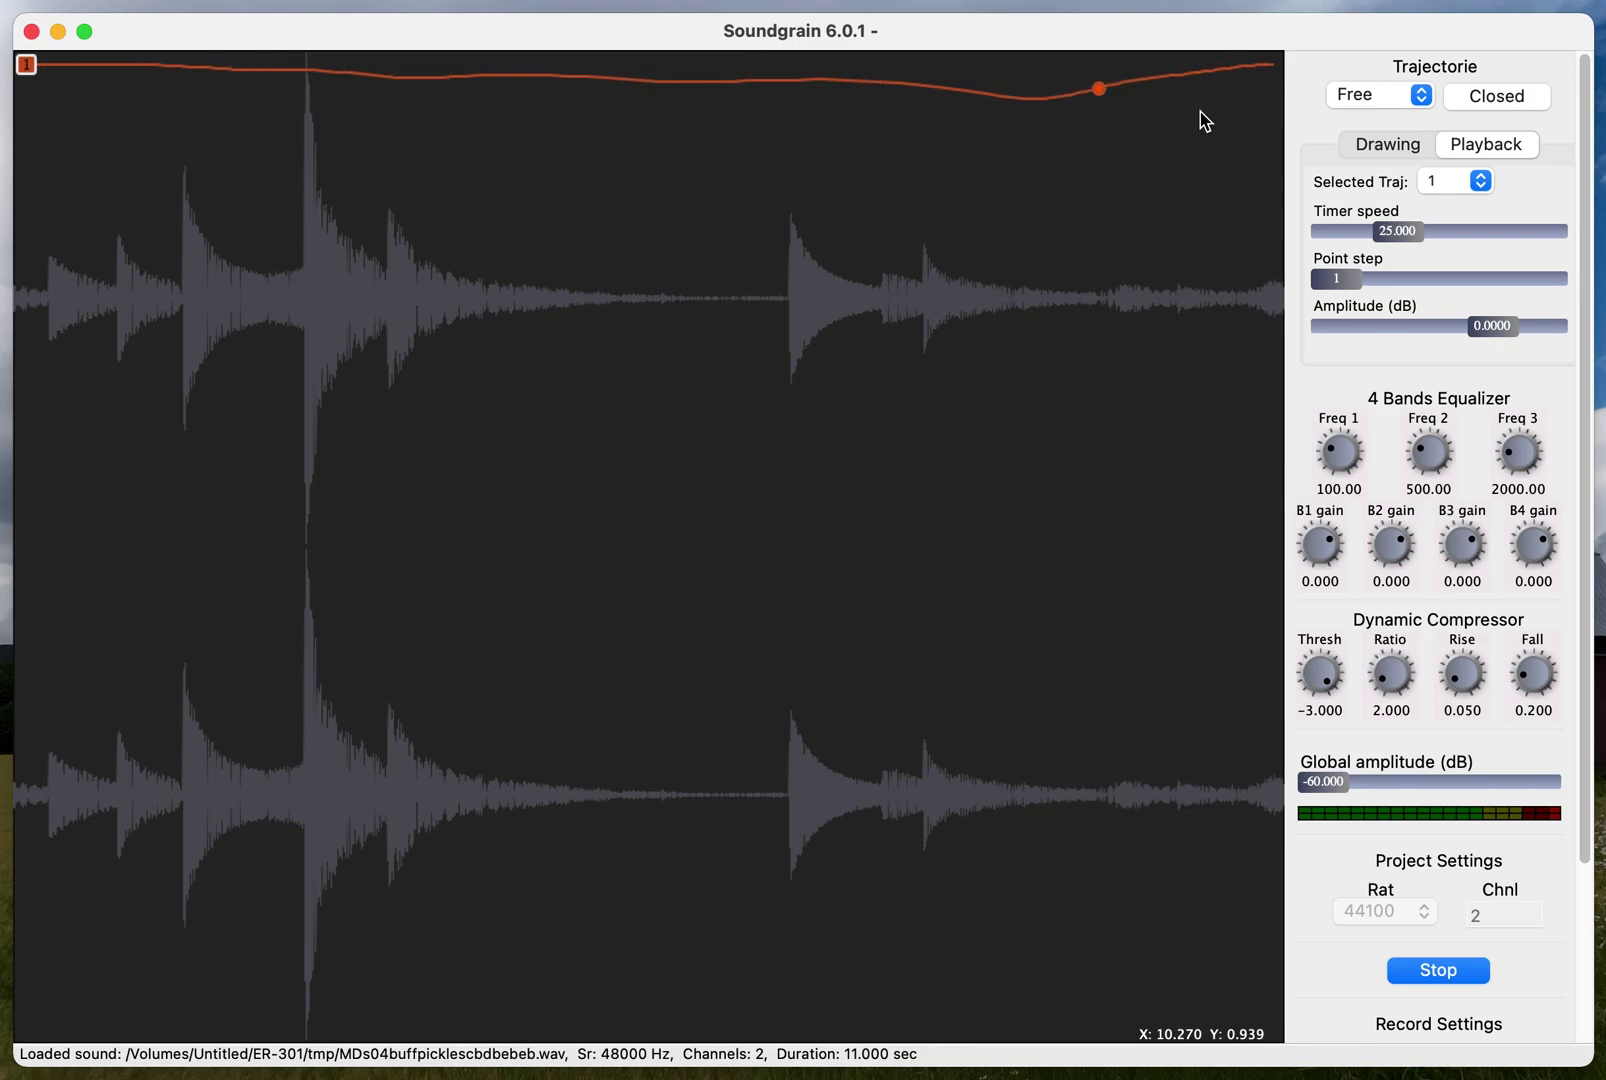
{"action": "left_click", "coordinate": [1345, 284]}
{"action": "left_click", "coordinate": [1480, 185]}
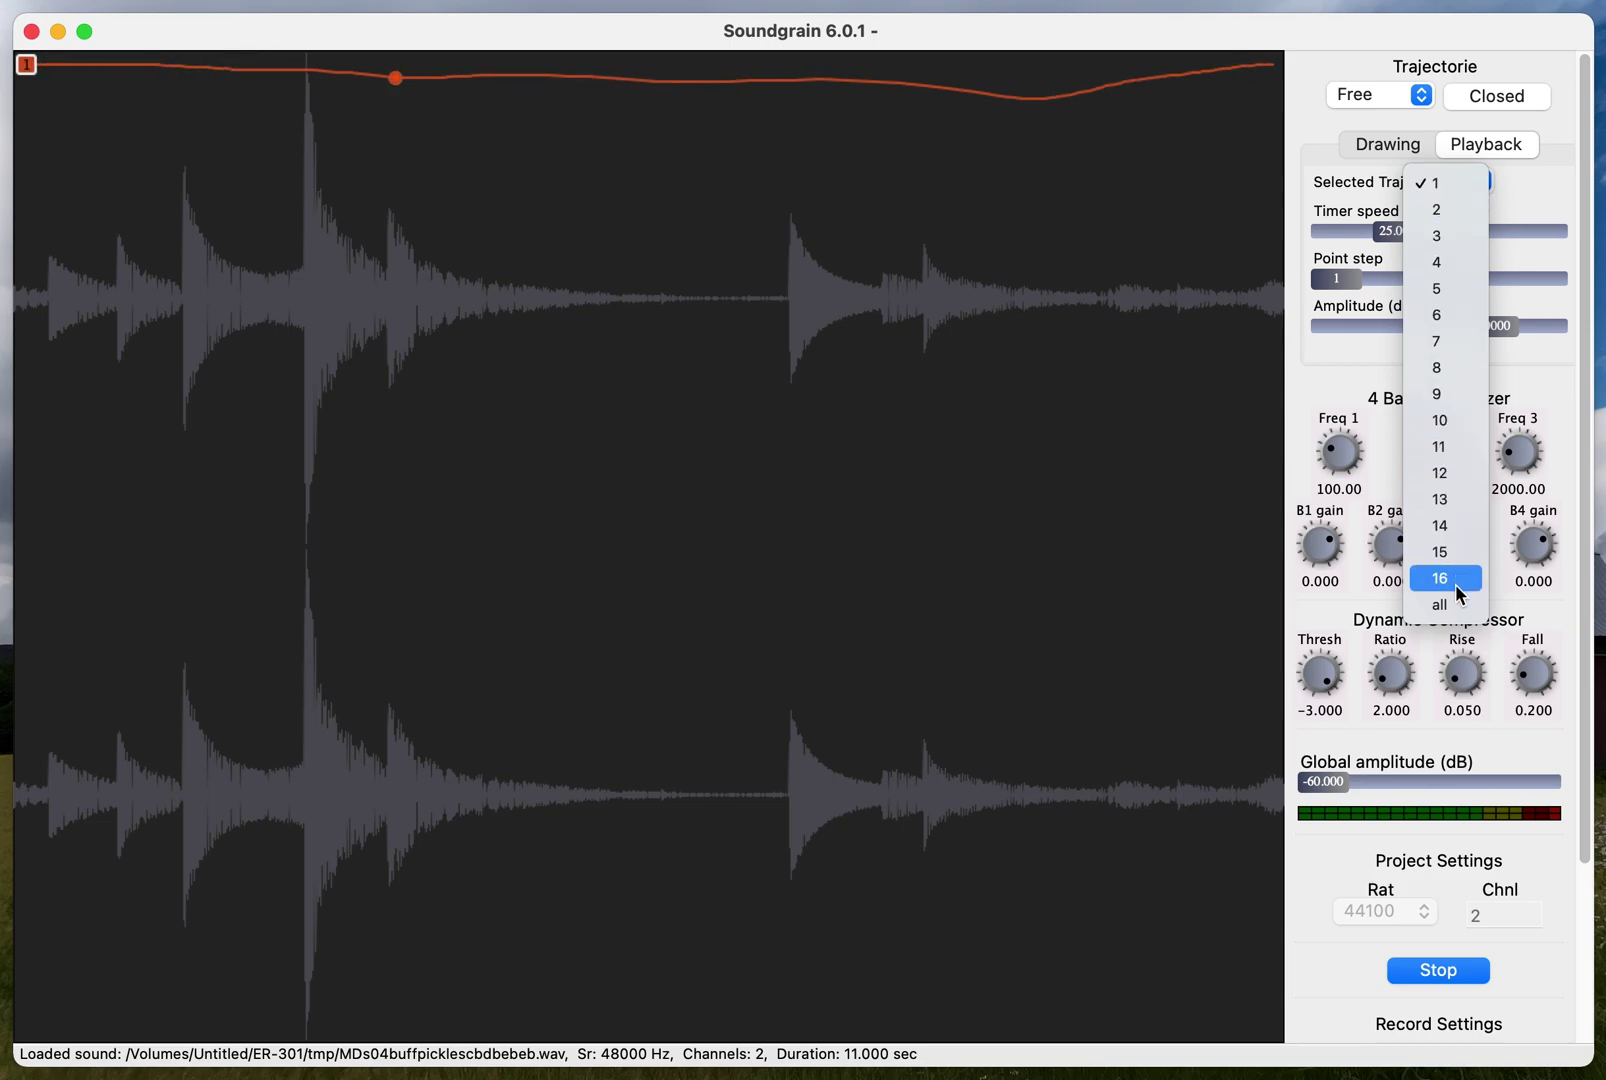
{"action": "left_click", "coordinate": [1516, 174]}
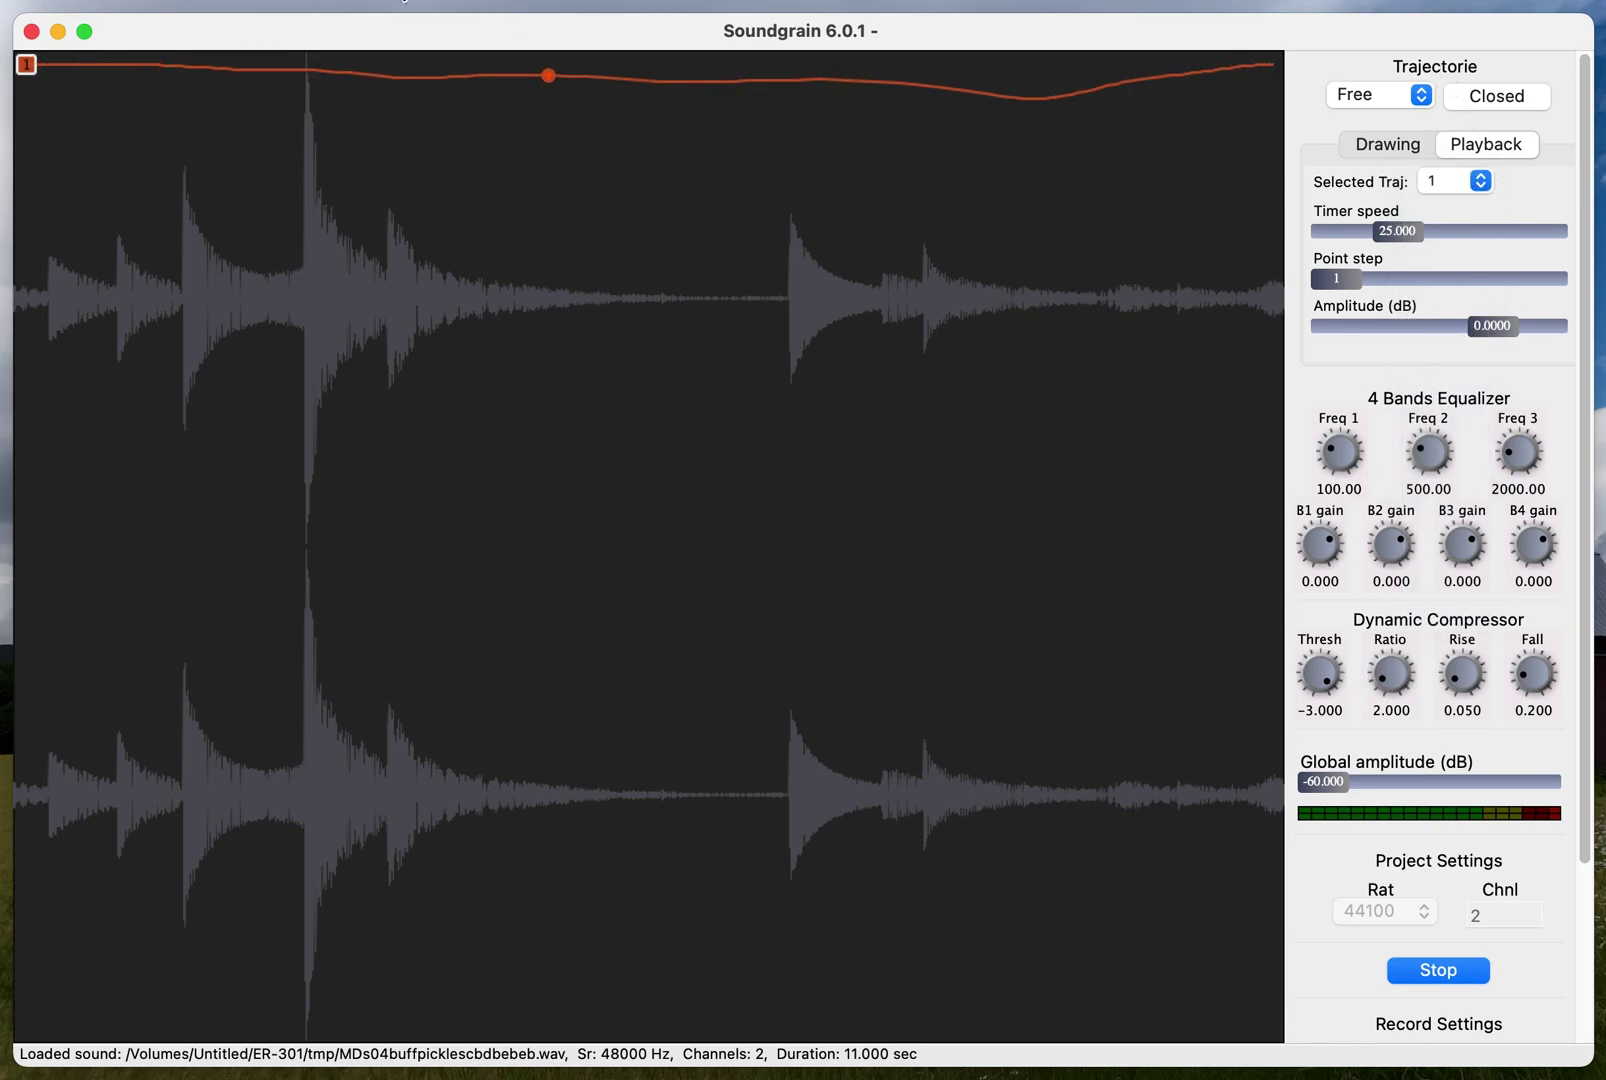
Raise the global amplitude to about 9.2 dB and place the Granulator controls window beside the waveform, clear of the trajectory
{"action": "key", "text": "ctrl+Up"}
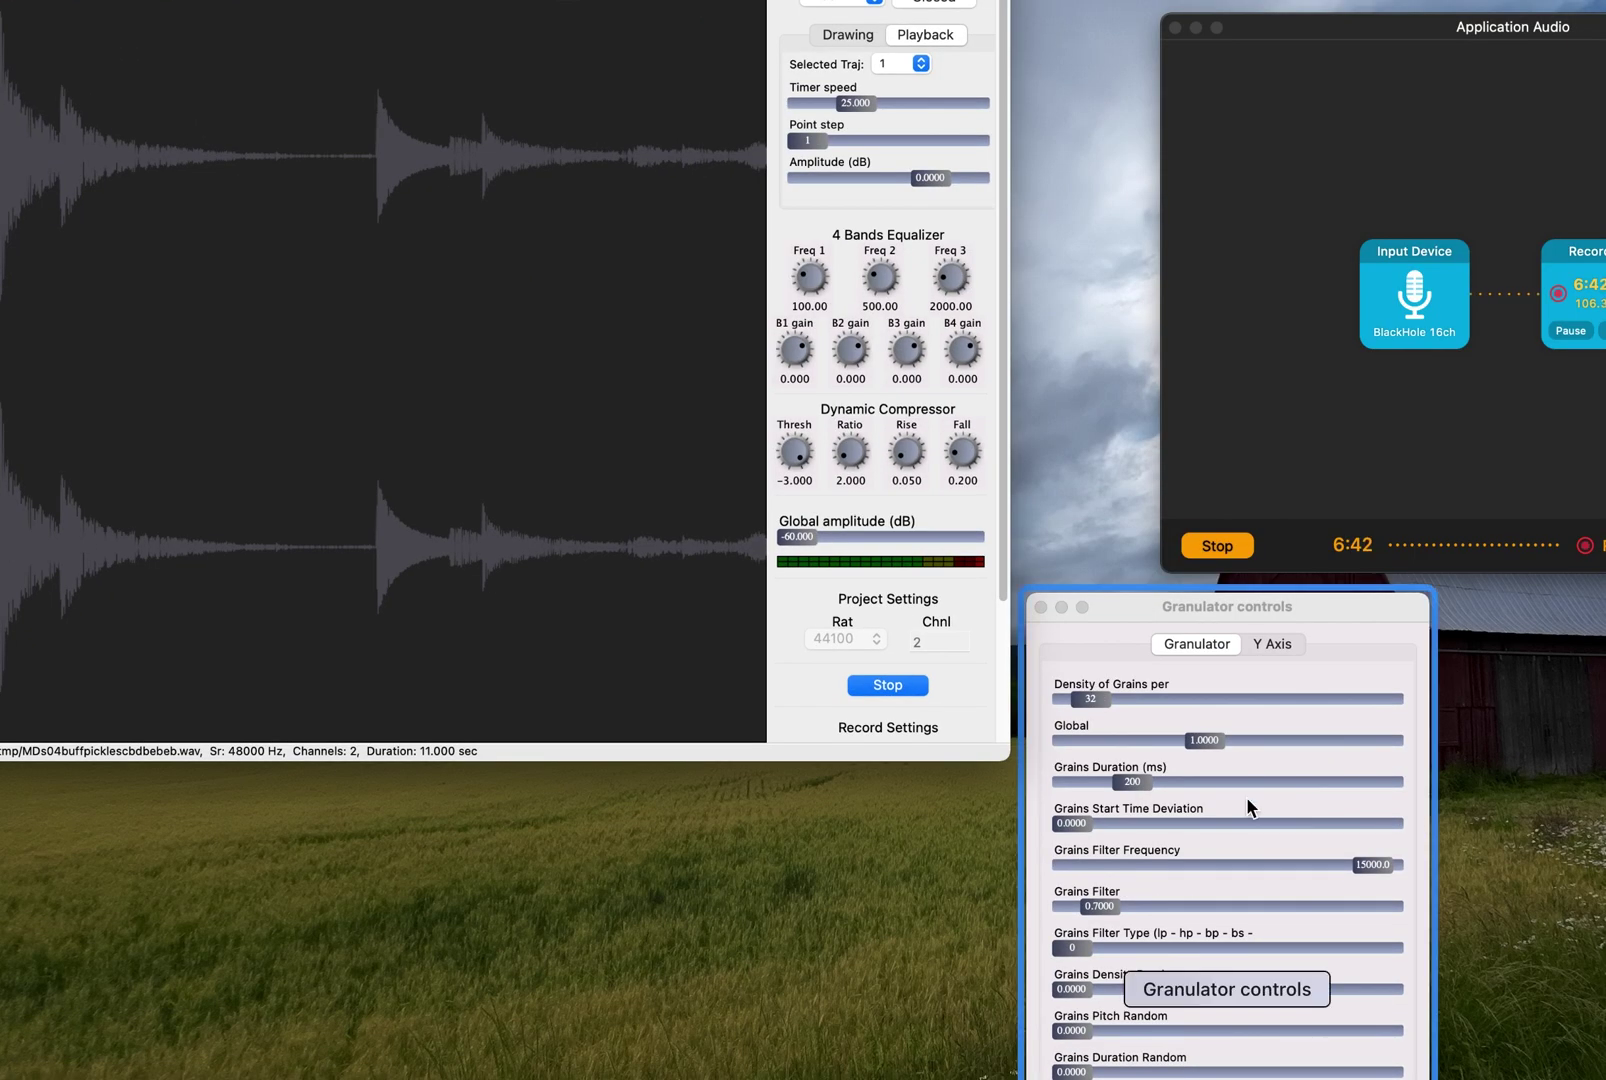
{"action": "left_click", "coordinate": [1246, 795]}
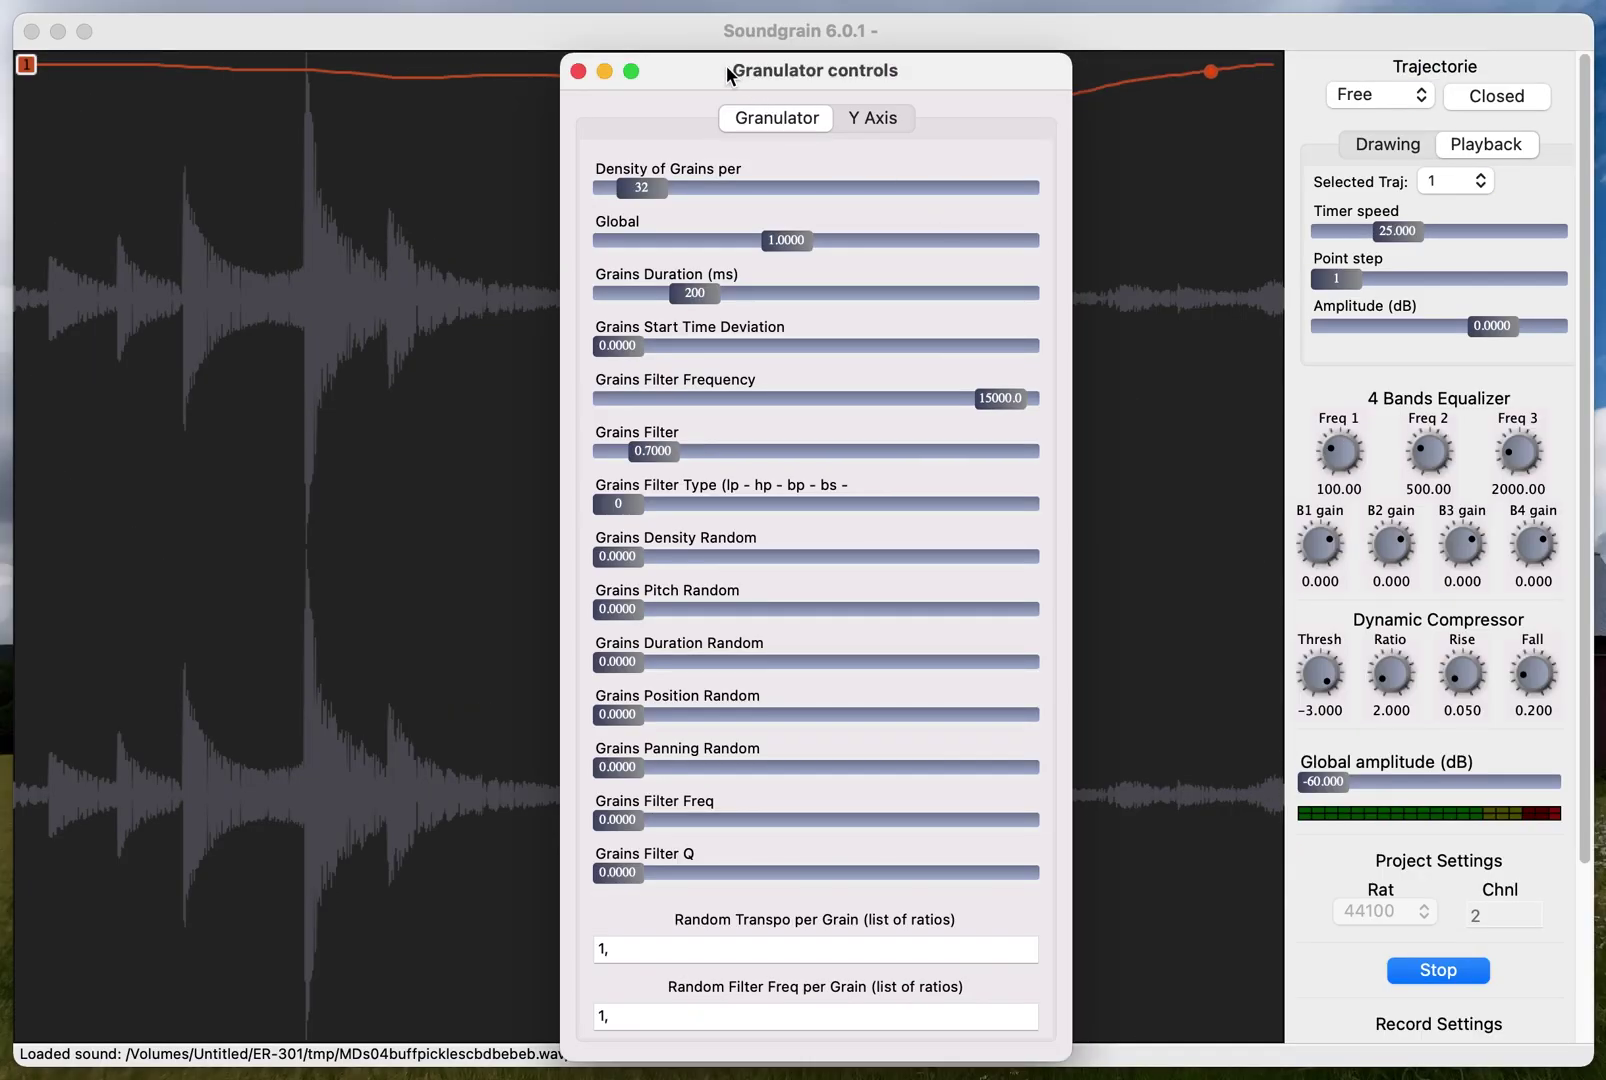
{"action": "left_click", "coordinate": [1334, 776]}
{"action": "left_click_drag", "start_coordinate": [1334, 776], "coordinate": [1516, 784]}
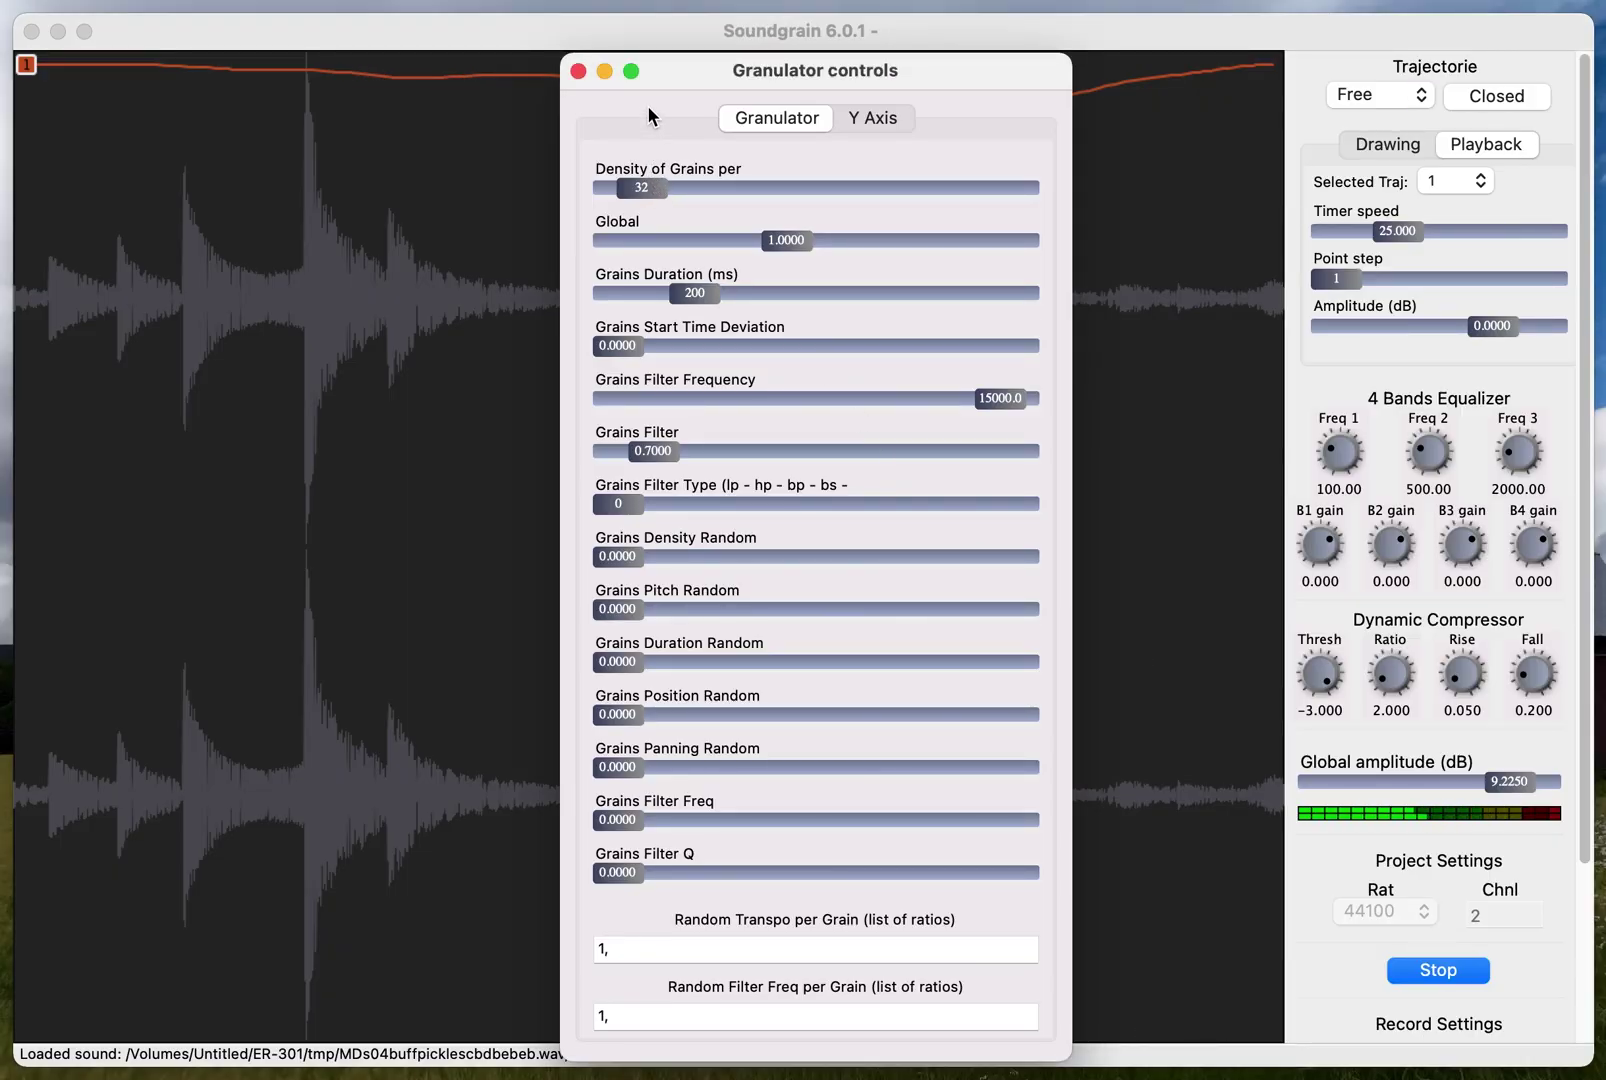
{"action": "left_click_drag", "start_coordinate": [664, 69], "coordinate": [1414, 41]}
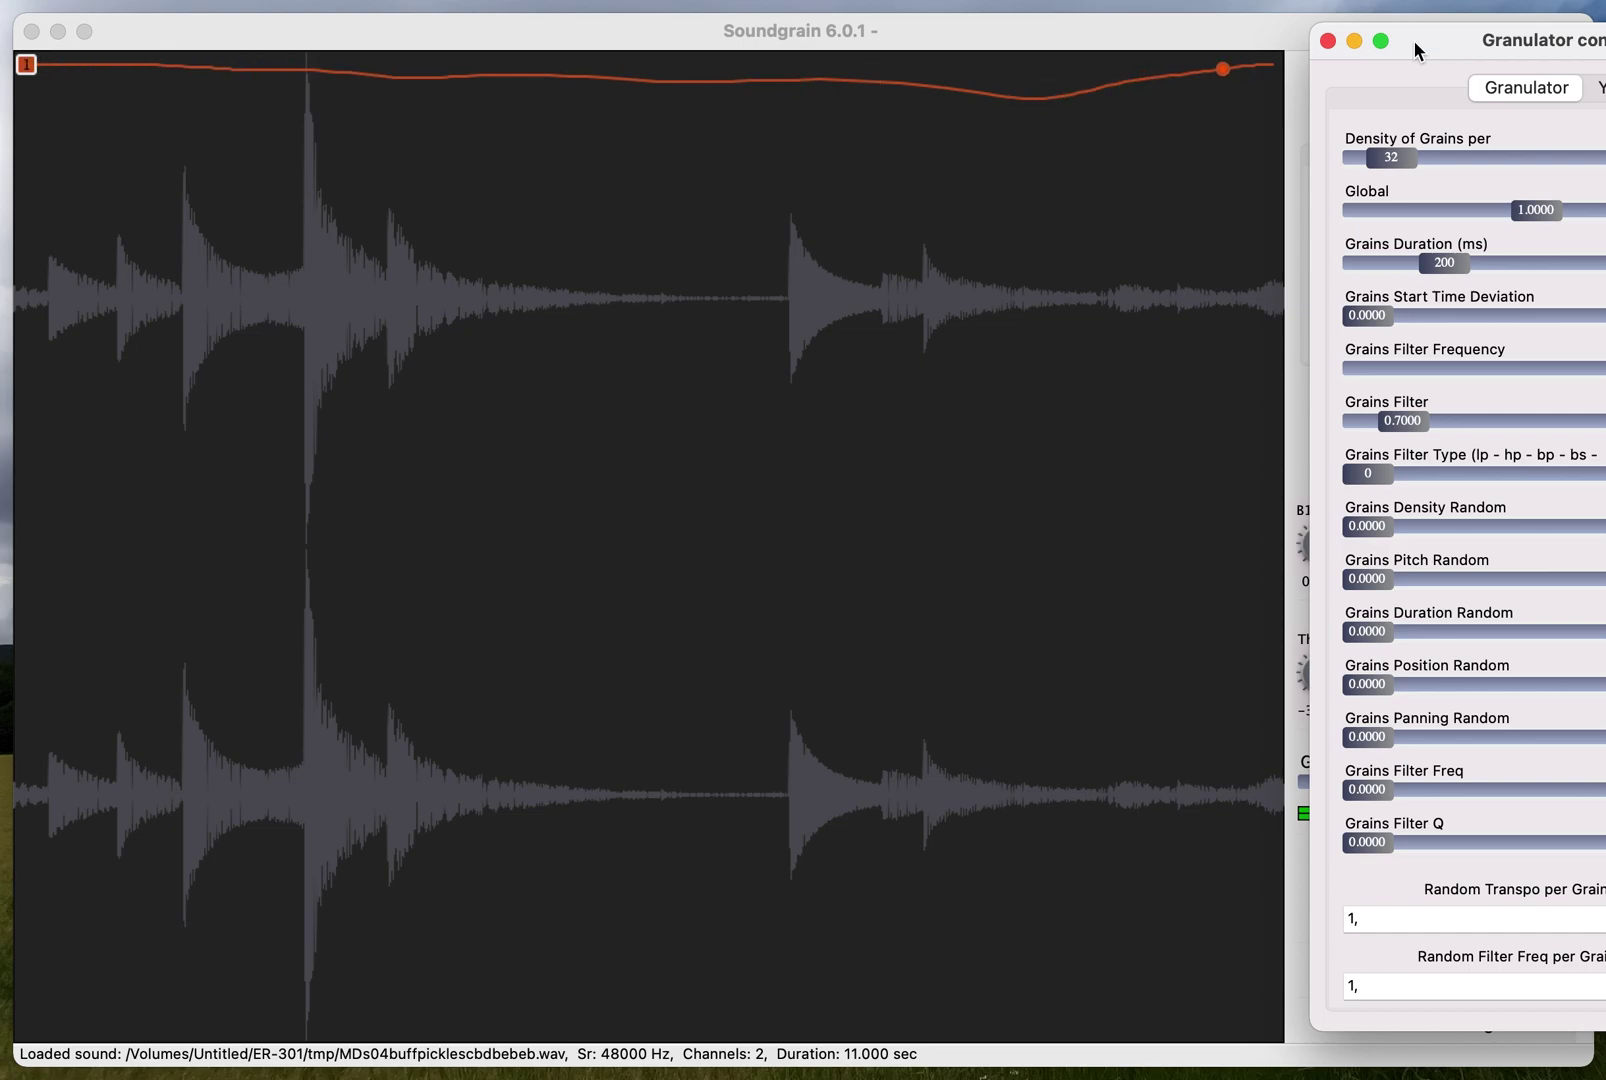
Lower the density of grains to 2 and lengthen the grain duration to 447 ms
{"action": "left_click_drag", "start_coordinate": [1404, 161], "coordinate": [1368, 162]}
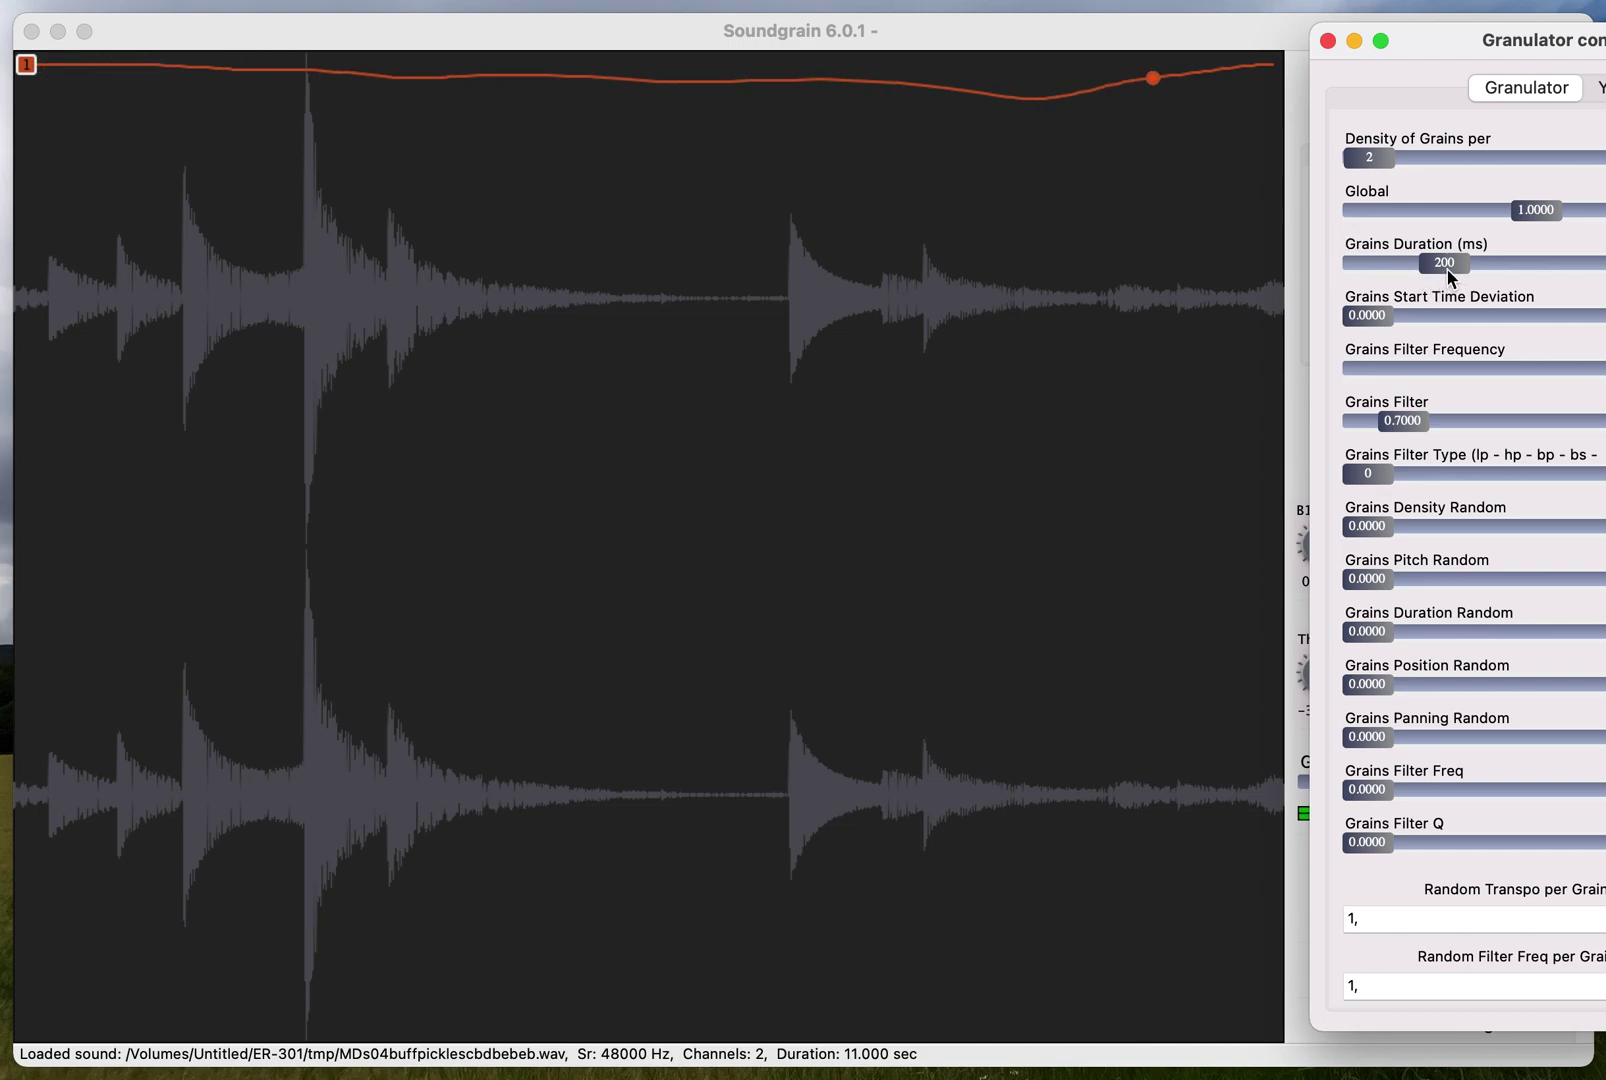
{"action": "left_click_drag", "start_coordinate": [1447, 269], "coordinate": [1514, 266]}
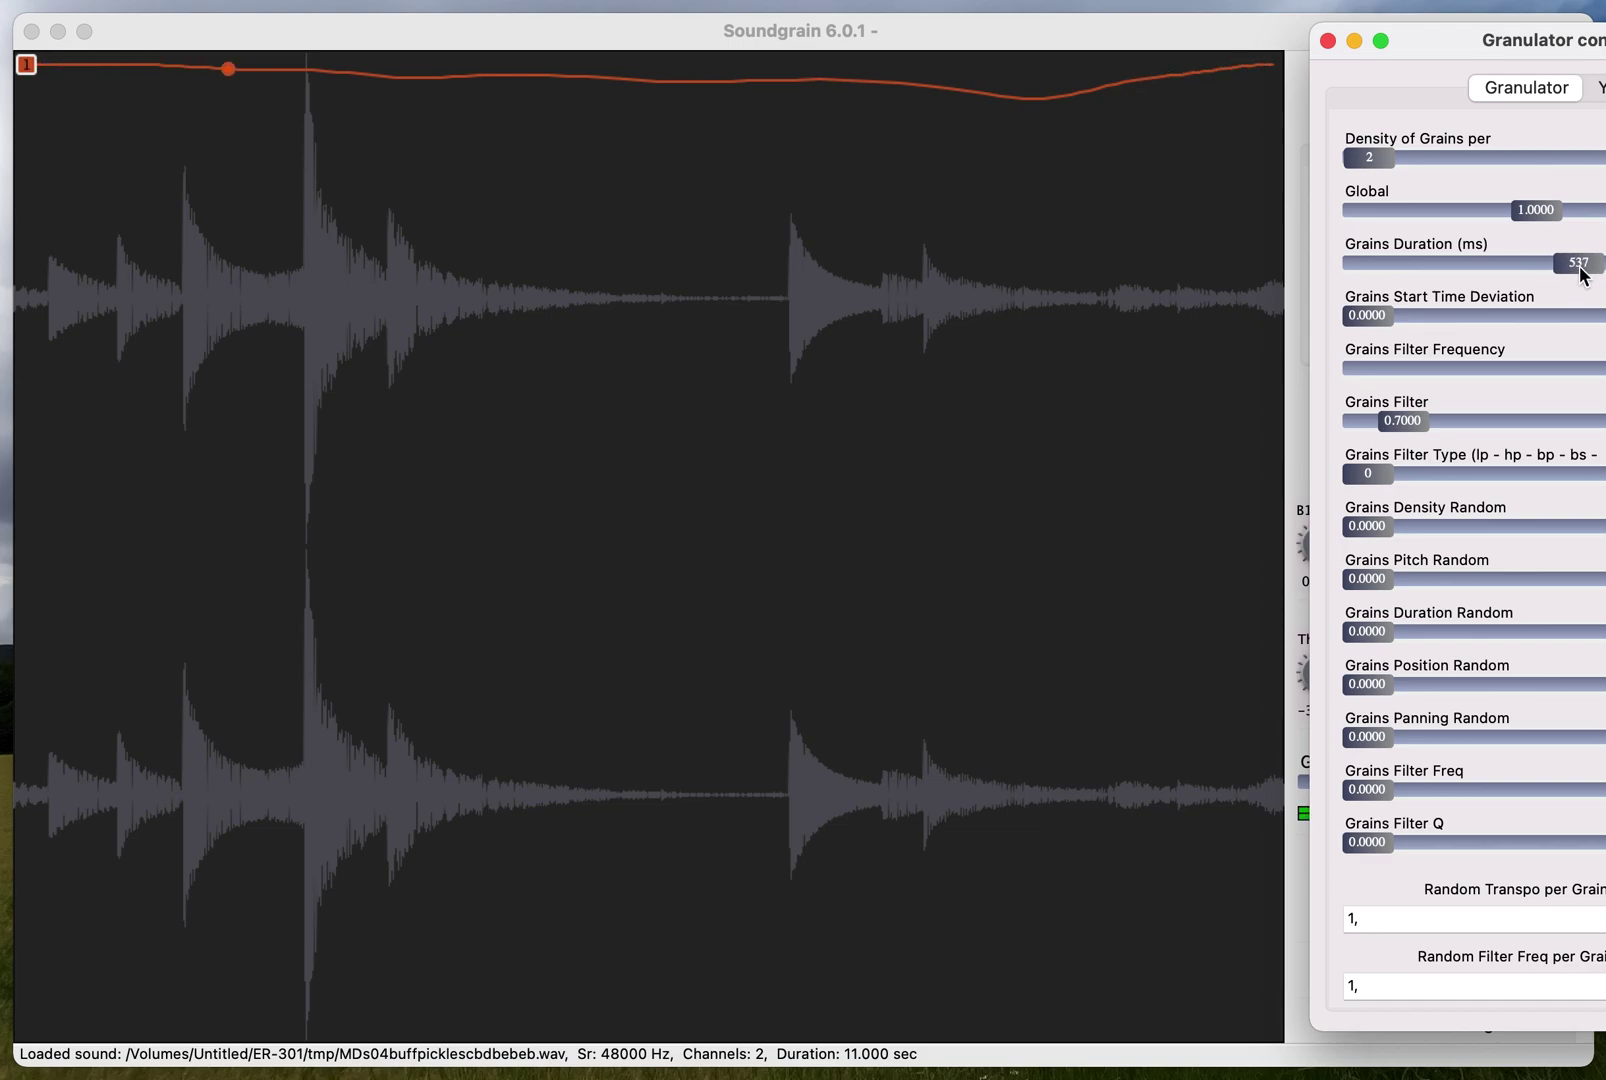
{"action": "left_click_drag", "start_coordinate": [1556, 270], "coordinate": [1543, 265]}
Try grain densities of 24 and 1, and raise the density of grains to 146
{"action": "mouse_move", "coordinate": [1380, 158]}
{"action": "left_mouse_down"}
{"action": "mouse_move", "coordinate": [1413, 159]}
{"action": "mouse_move", "coordinate": [1386, 161]}
{"action": "left_mouse_up"}
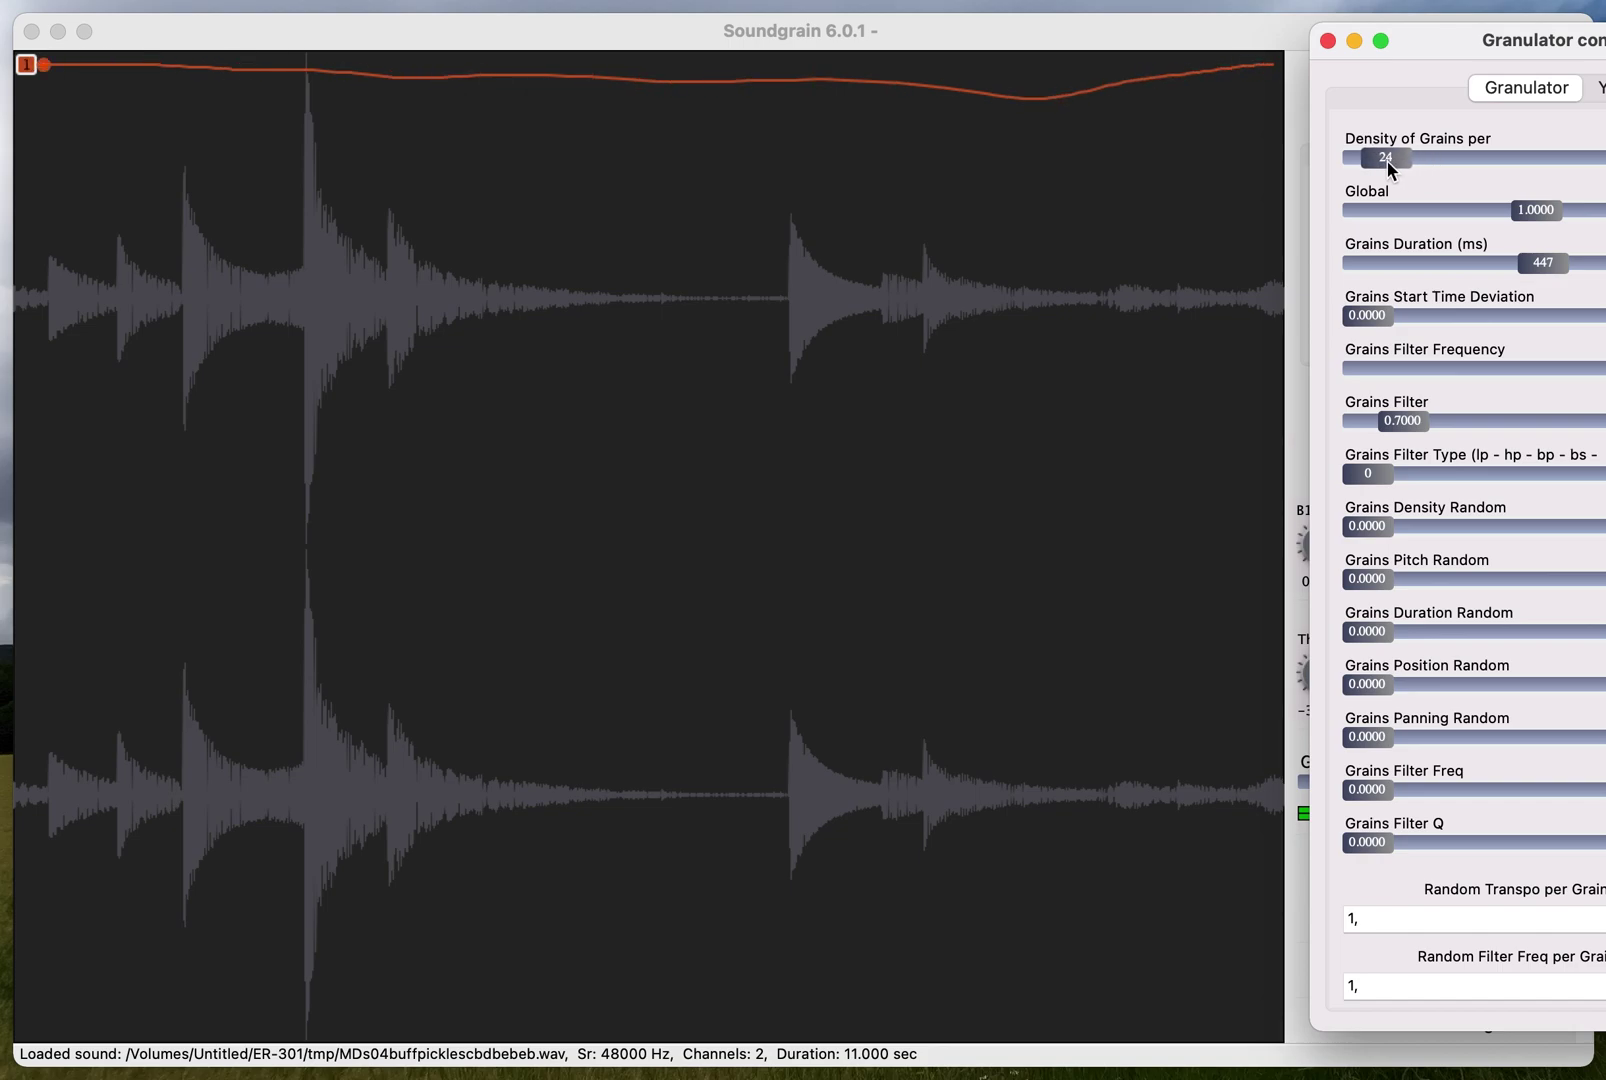
{"action": "left_click_drag", "start_coordinate": [1369, 163], "coordinate": [1364, 163]}
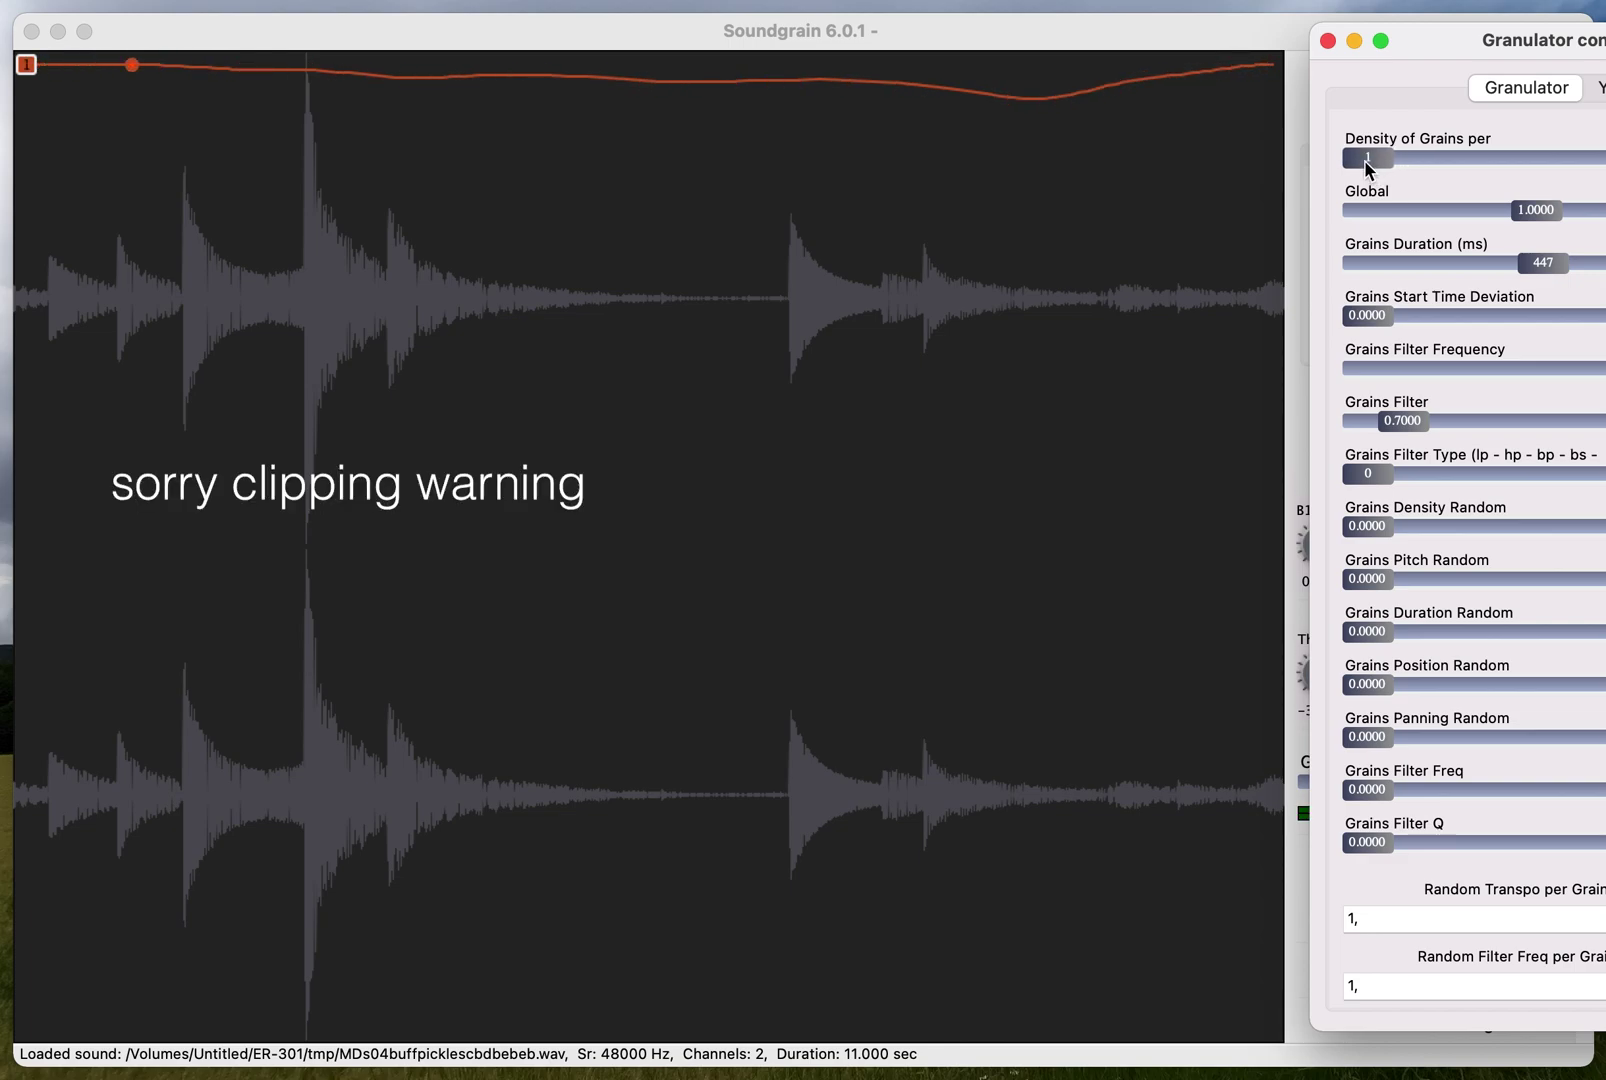
{"action": "left_click_drag", "start_coordinate": [1373, 170], "coordinate": [1355, 160]}
{"action": "left_click_drag", "start_coordinate": [1433, 162], "coordinate": [1487, 163]}
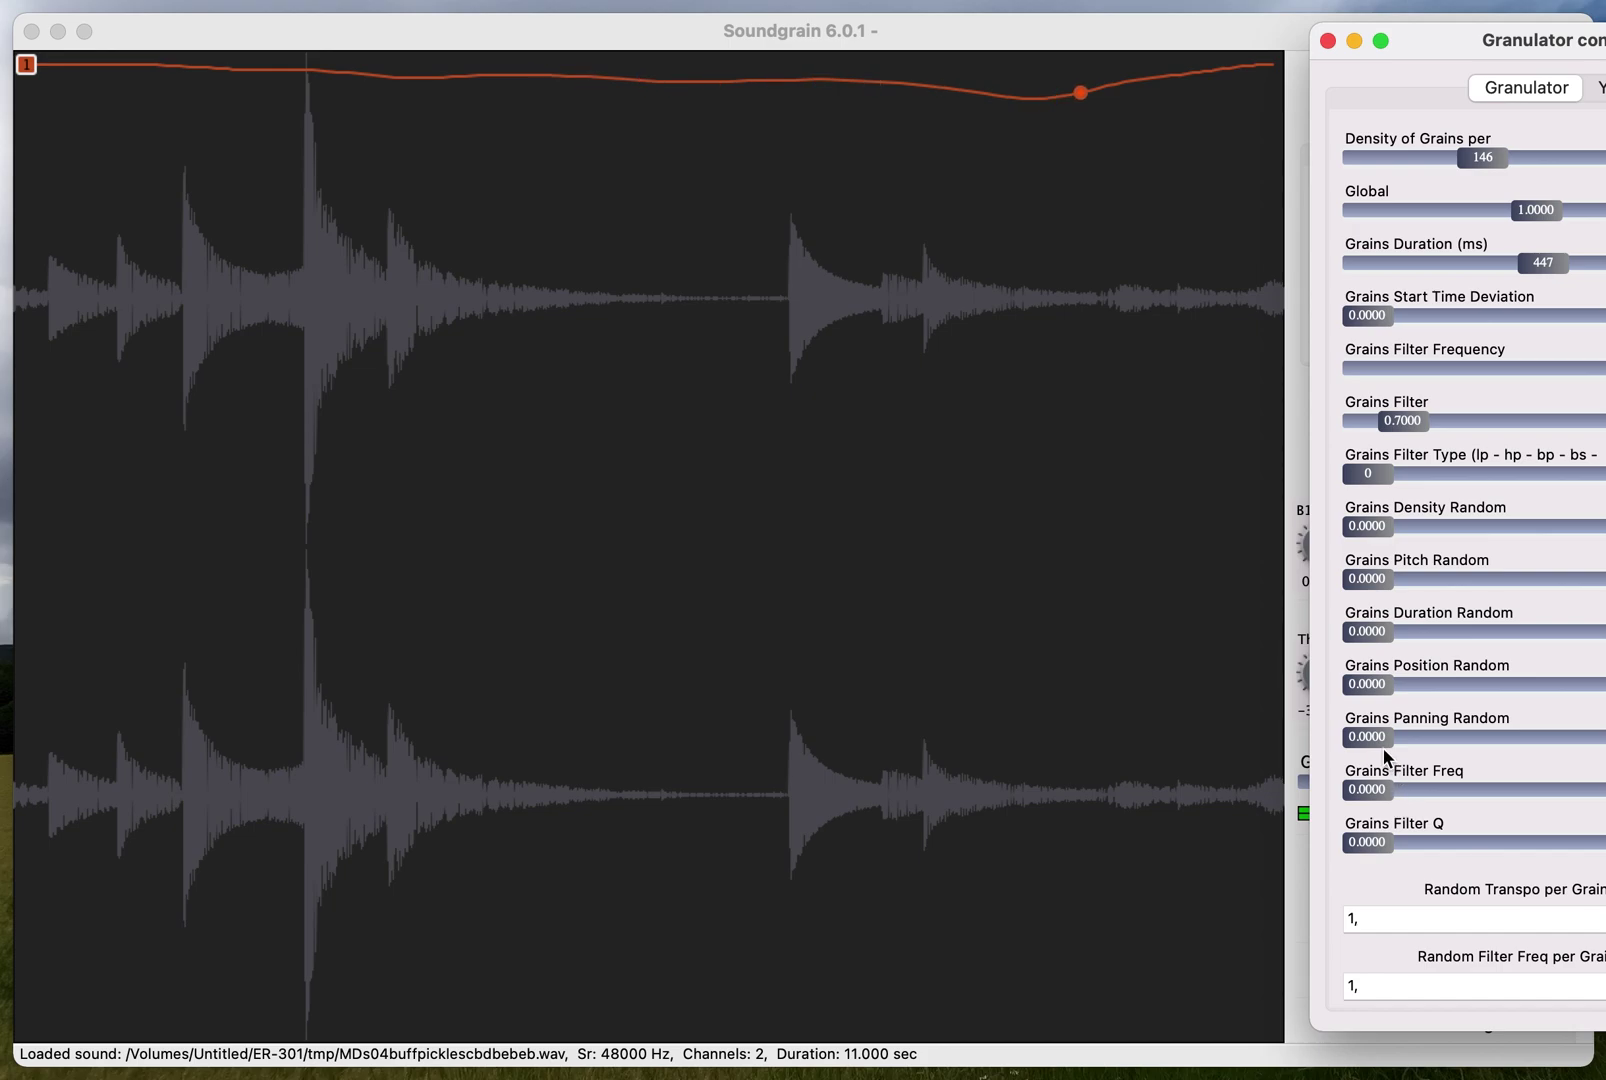
Set the grain density to 122, panning random to 1.0000, and both density random and duration random to 0.4147
{"action": "left_click_drag", "start_coordinate": [1378, 741], "coordinate": [1600, 740]}
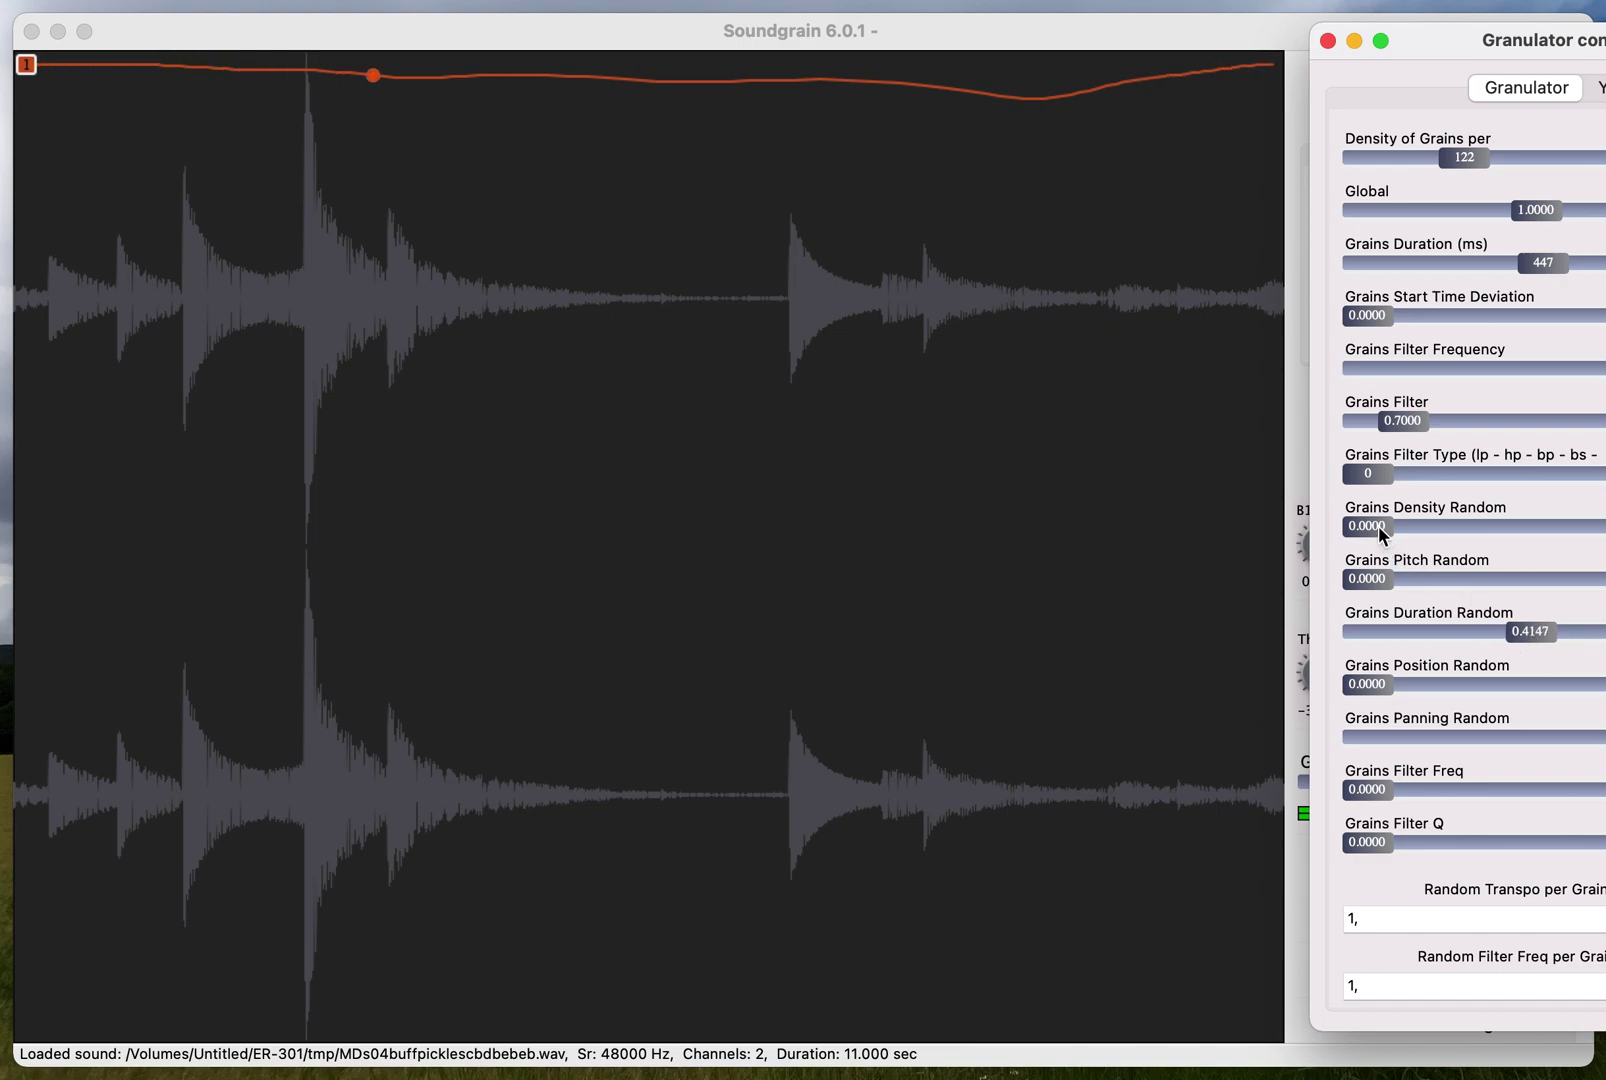
{"action": "left_click_drag", "start_coordinate": [1378, 526], "coordinate": [1442, 530]}
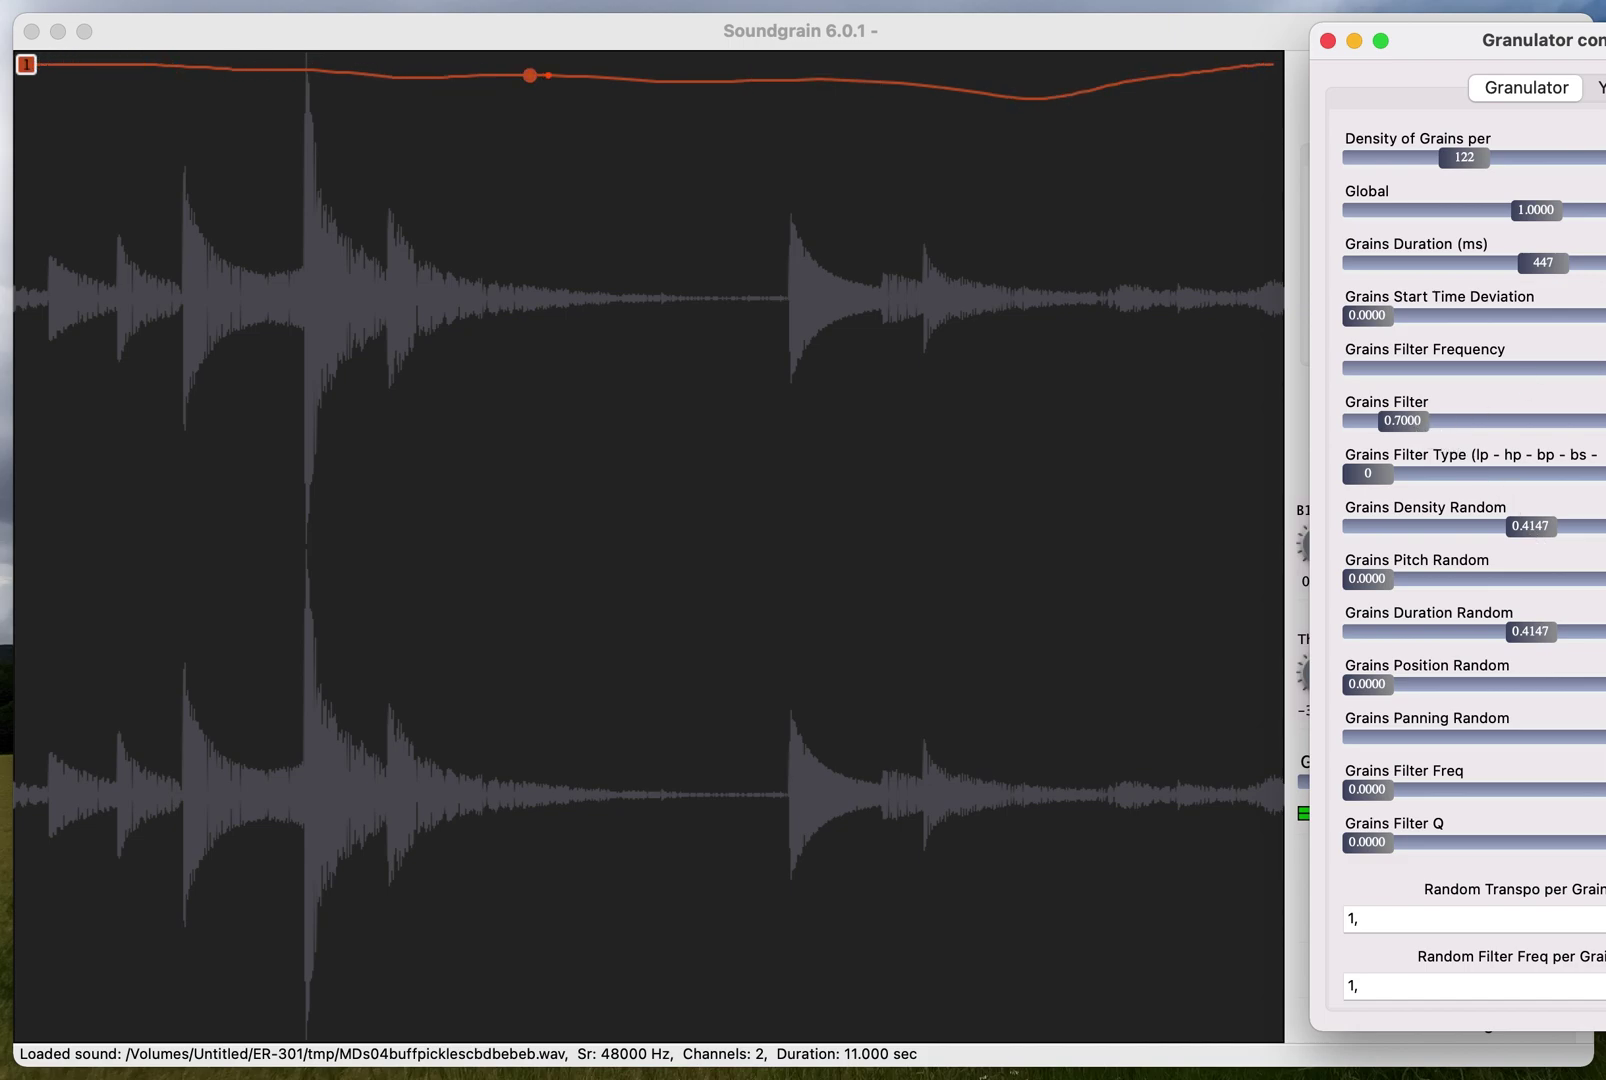
{"action": "mouse_move", "coordinate": [1605, 368]}
{"action": "left_mouse_down"}
{"action": "mouse_move", "coordinate": [1573, 373]}
{"action": "mouse_move", "coordinate": [1605, 376]}
{"action": "left_mouse_up"}
Review the Y-axis mapping options for the grain parameters and return to the granulator settings
{"action": "left_click", "coordinate": [1600, 87]}
{"action": "left_click", "coordinate": [1367, 211]}
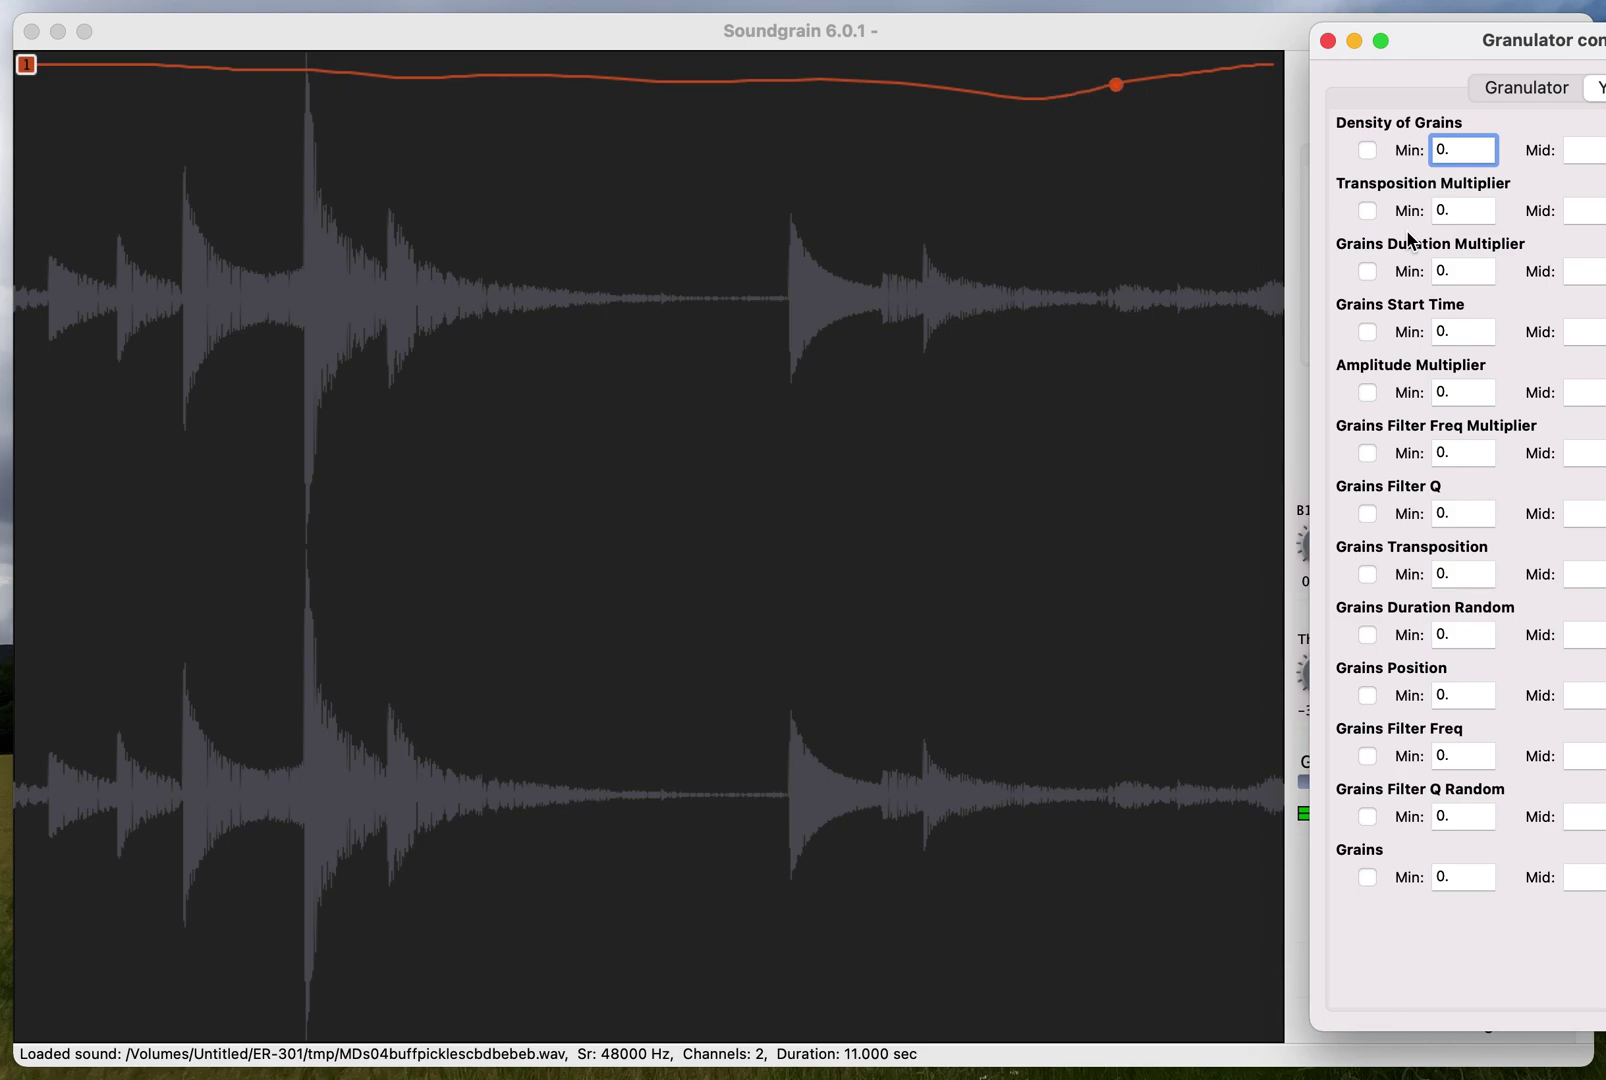
{"action": "left_click", "coordinate": [1524, 86]}
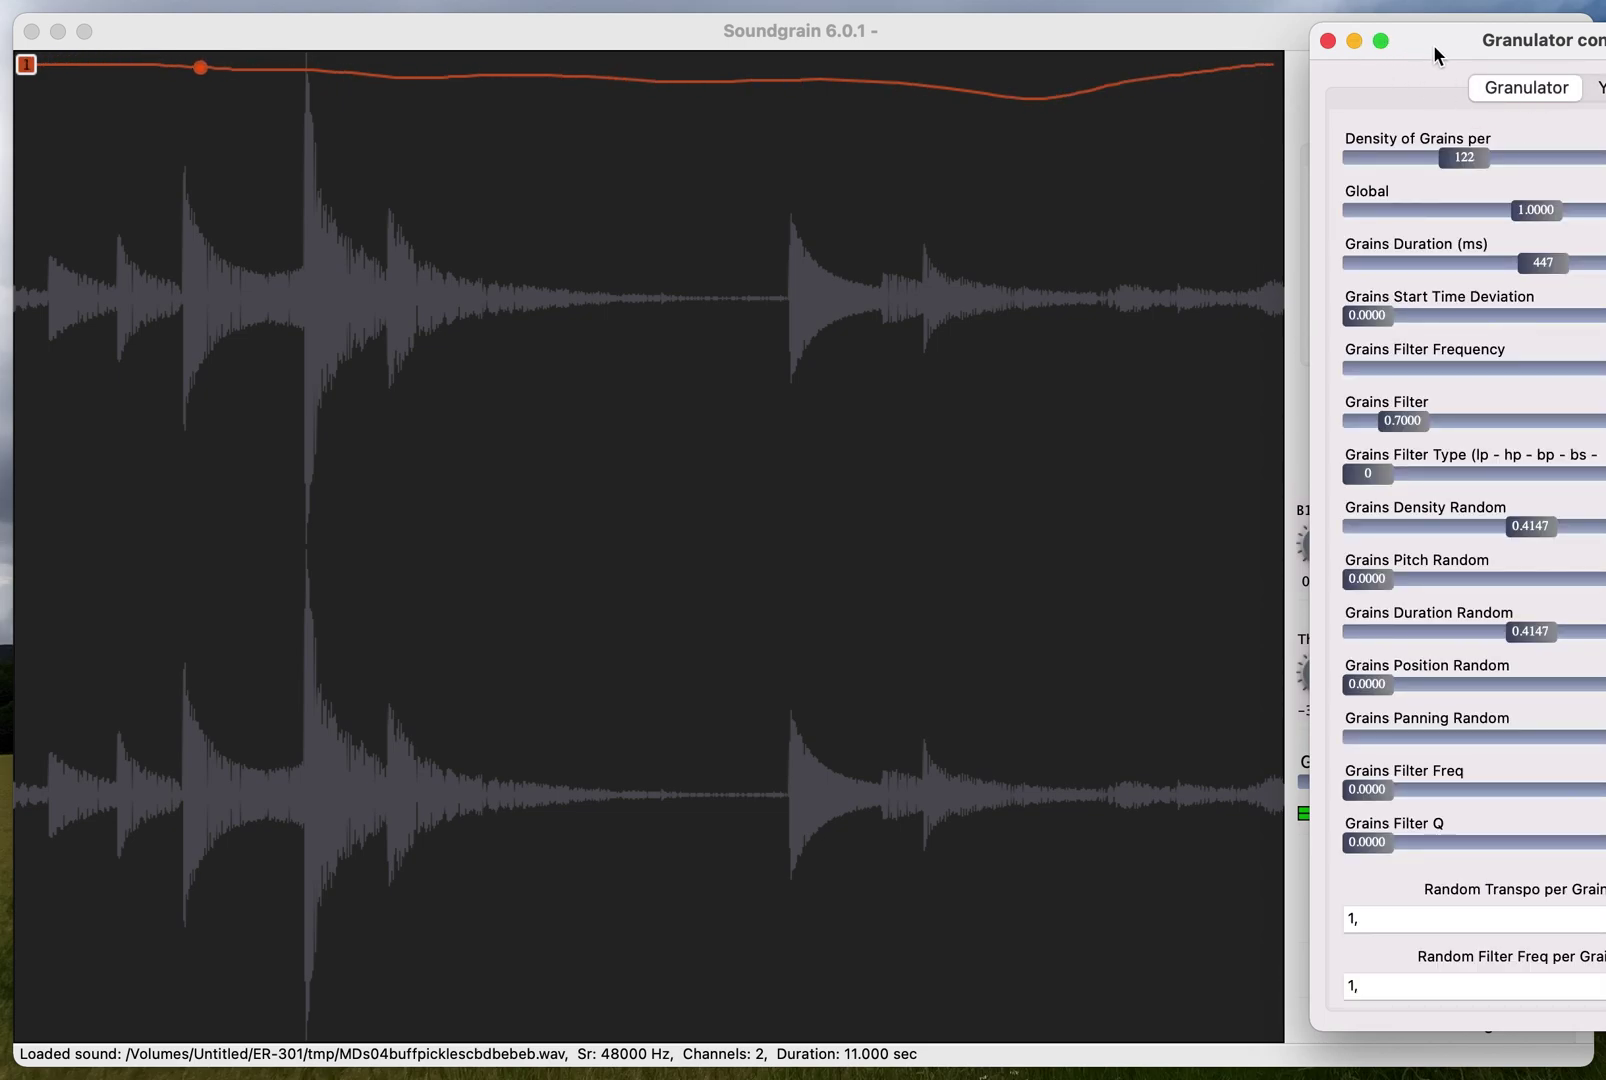
Set trajectory 1's timer speed to 358.62, moving the Granulator controls window aside and back again
{"action": "left_click_drag", "start_coordinate": [1433, 46], "coordinate": [1605, 130]}
{"action": "left_click_drag", "start_coordinate": [1406, 240], "coordinate": [1501, 238]}
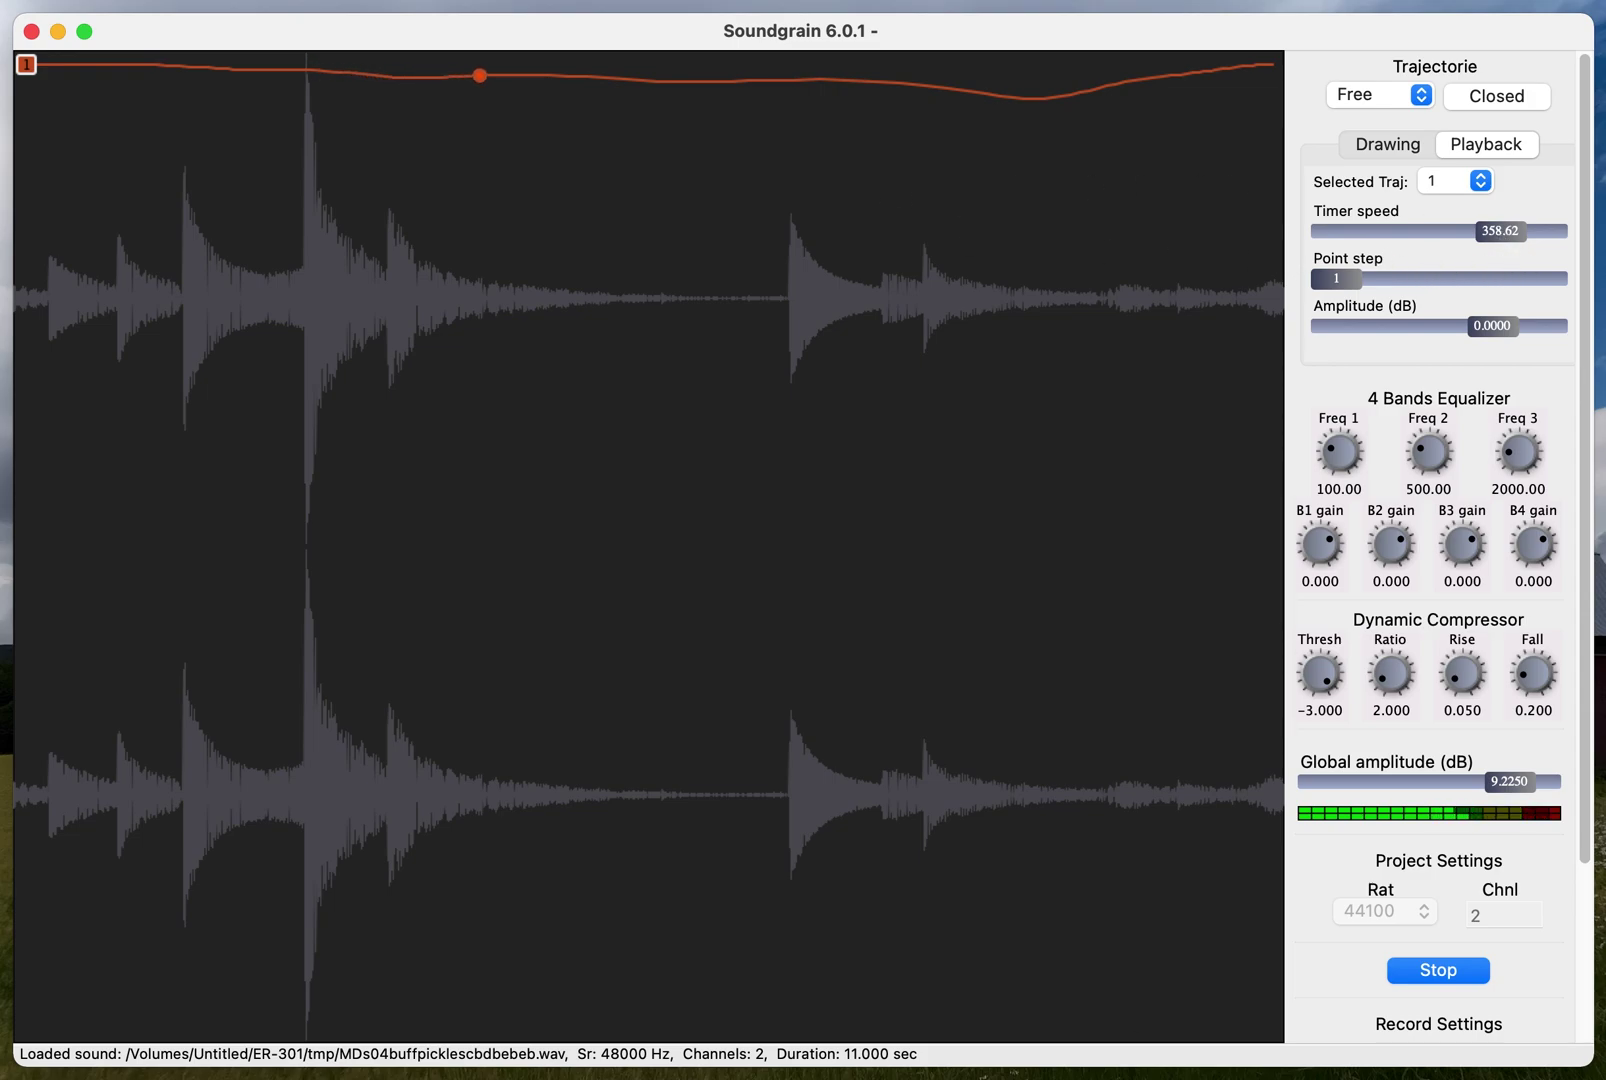
{"action": "left_click_drag", "start_coordinate": [1605, 66], "coordinate": [1448, 69]}
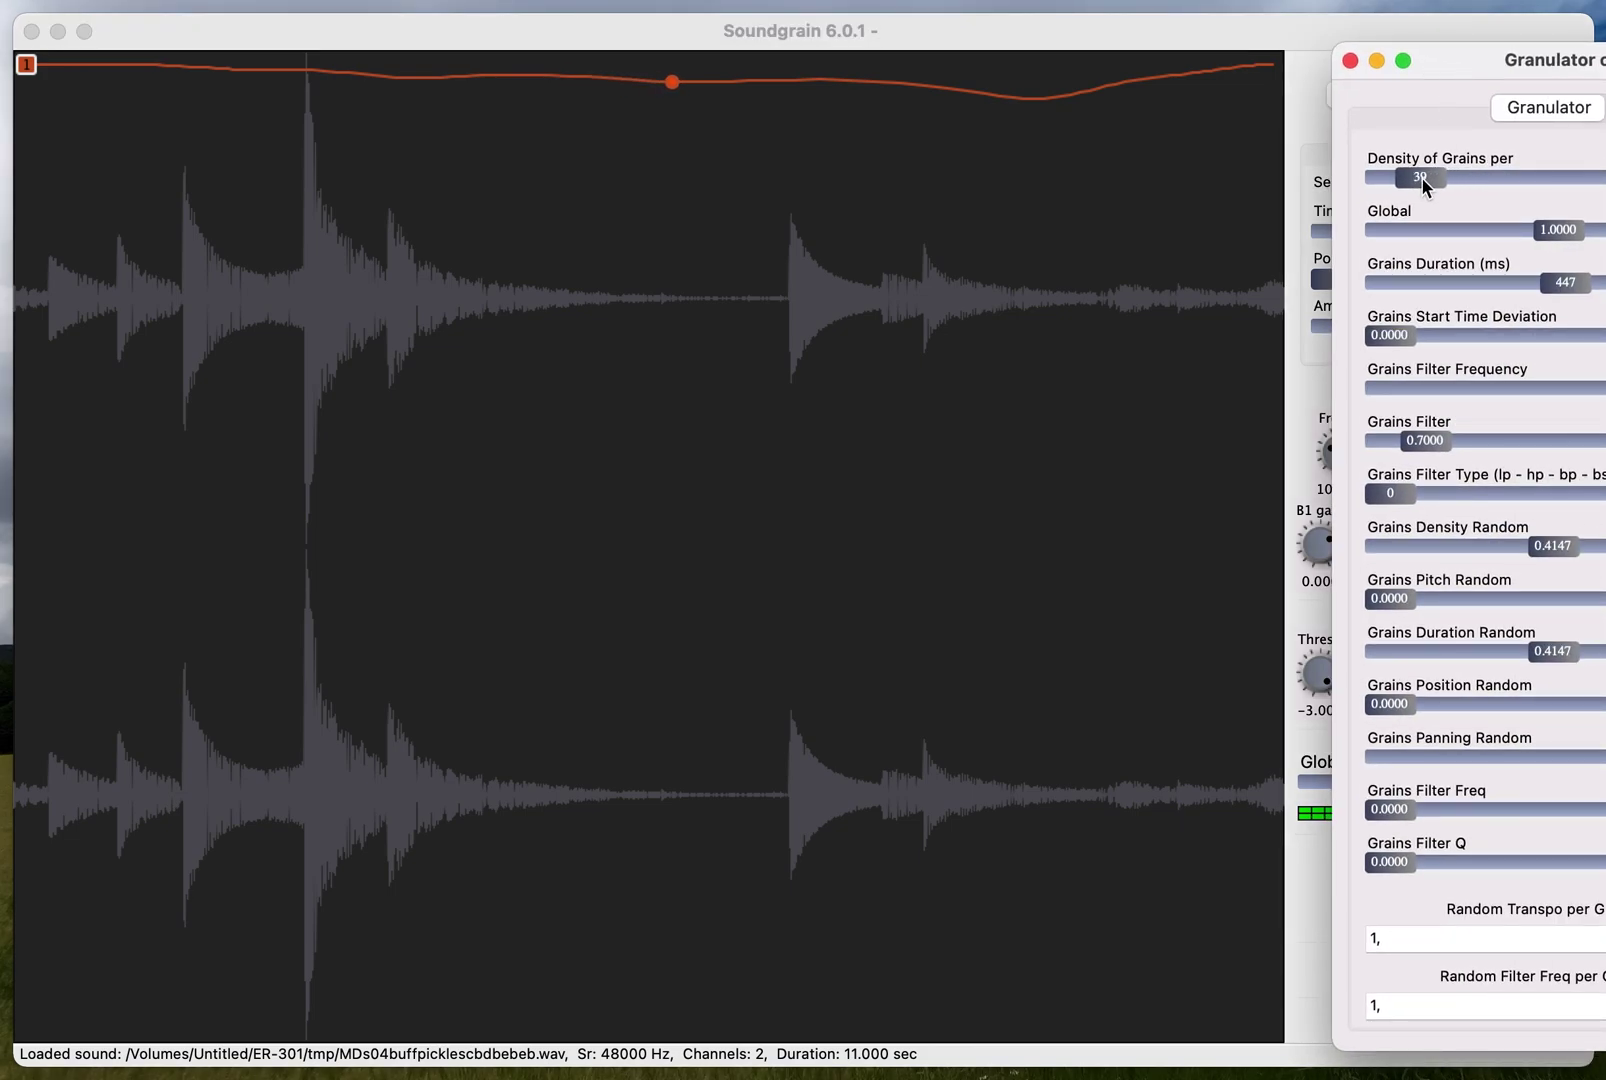
Set the grain duration to 660 ms and the density of grains to 46, moving the Granulator controls window as needed
{"action": "left_click_drag", "start_coordinate": [1561, 286], "coordinate": [1605, 286]}
{"action": "left_click_drag", "start_coordinate": [1494, 60], "coordinate": [1533, 61]}
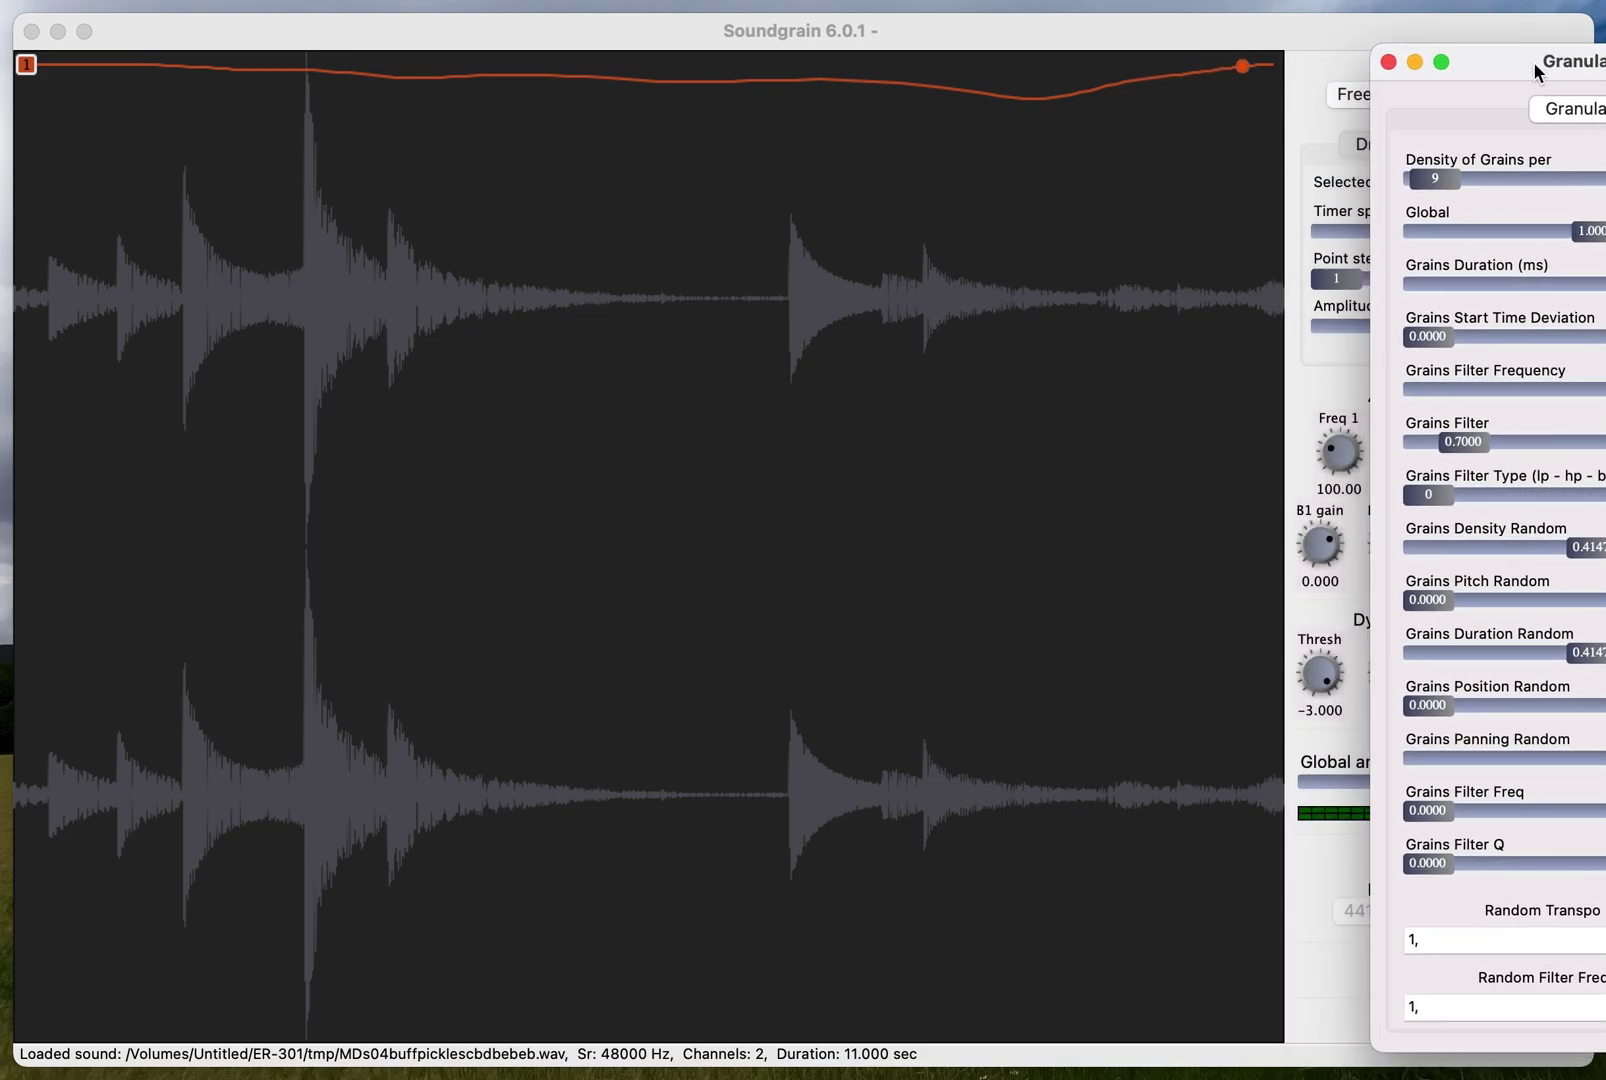
{"action": "left_click_drag", "start_coordinate": [1437, 179], "coordinate": [1470, 174]}
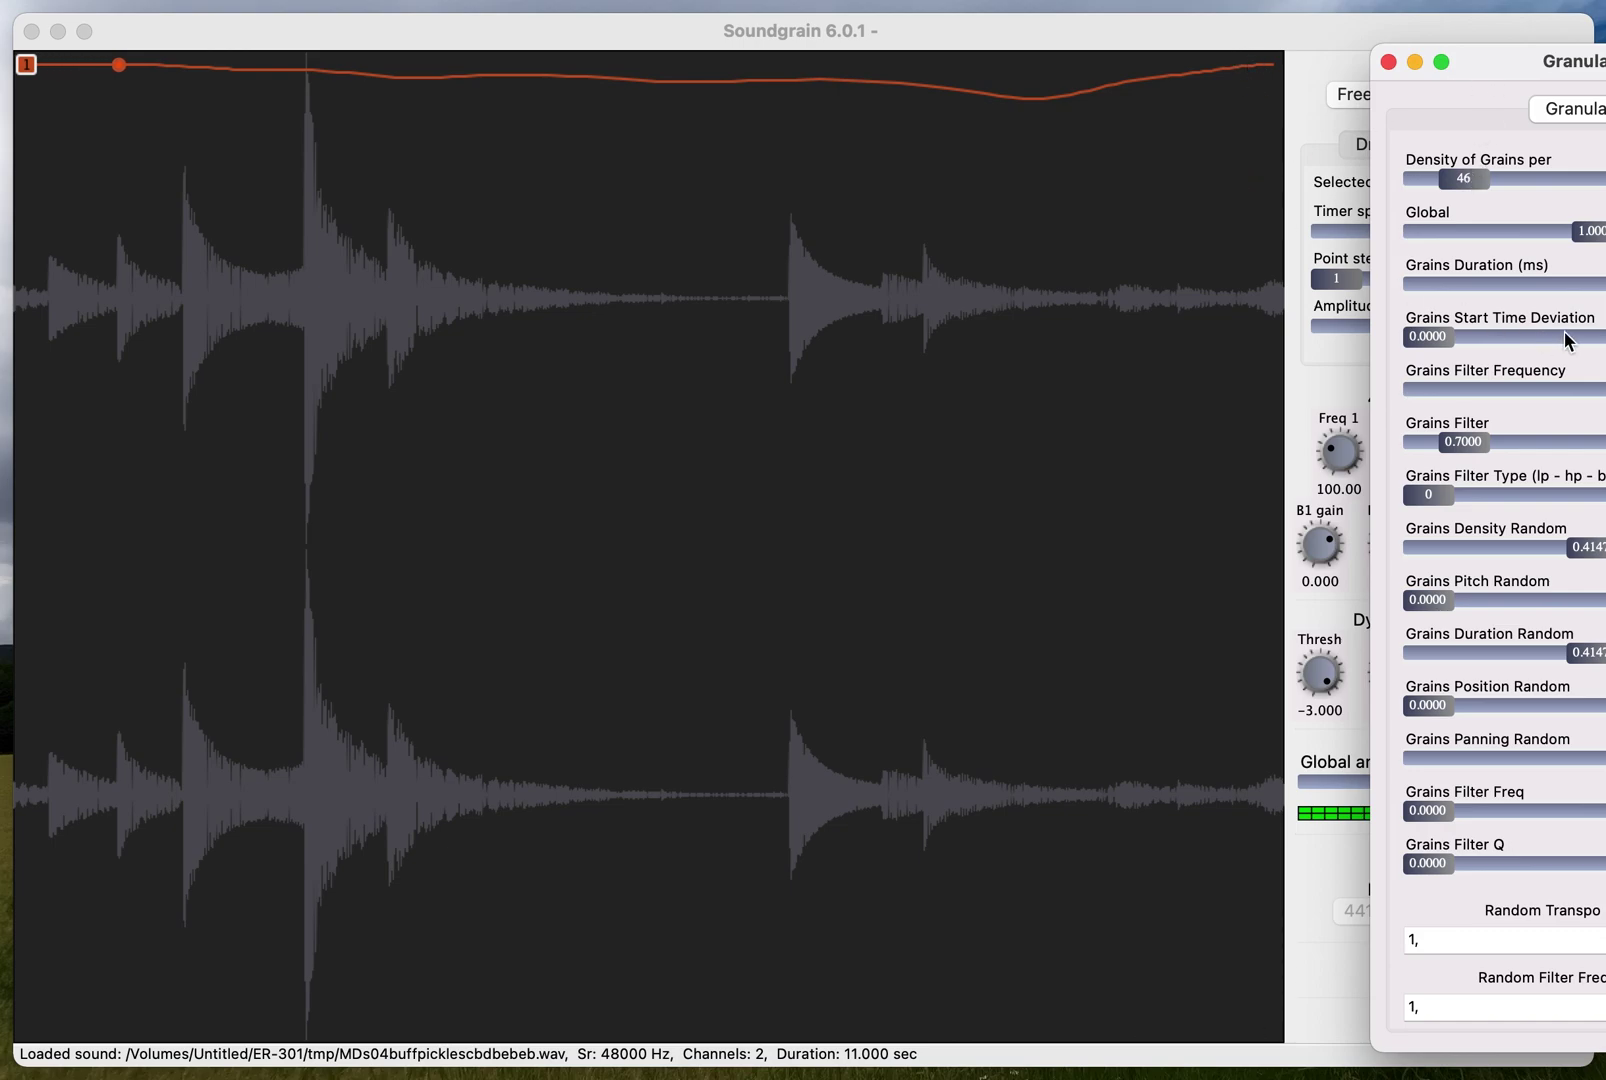
{"action": "mouse_move", "coordinate": [1550, 77]}
{"action": "left_mouse_down"}
{"action": "mouse_move", "coordinate": [1333, 69]}
{"action": "mouse_move", "coordinate": [1432, 228]}
{"action": "left_mouse_up"}
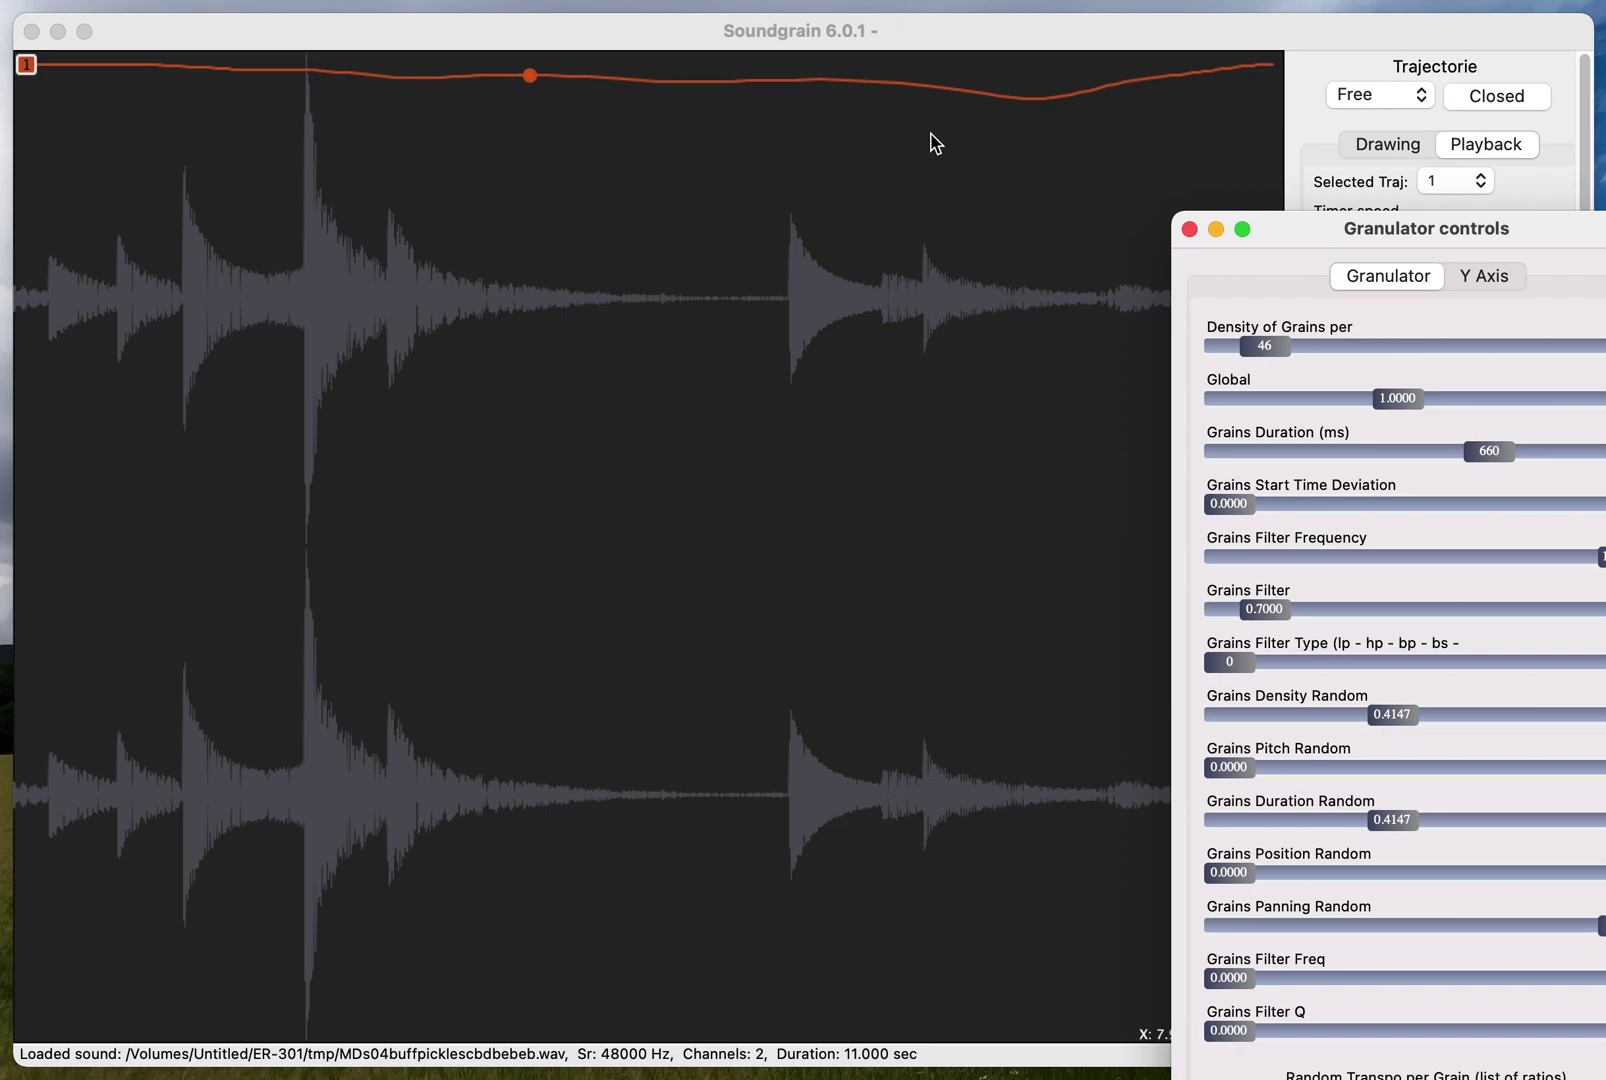
Delete trajectory 1 and draw a free winding U-shaped trajectory through both channels in the first two thirds of the waveform
{"action": "left_click", "coordinate": [142, 164]}
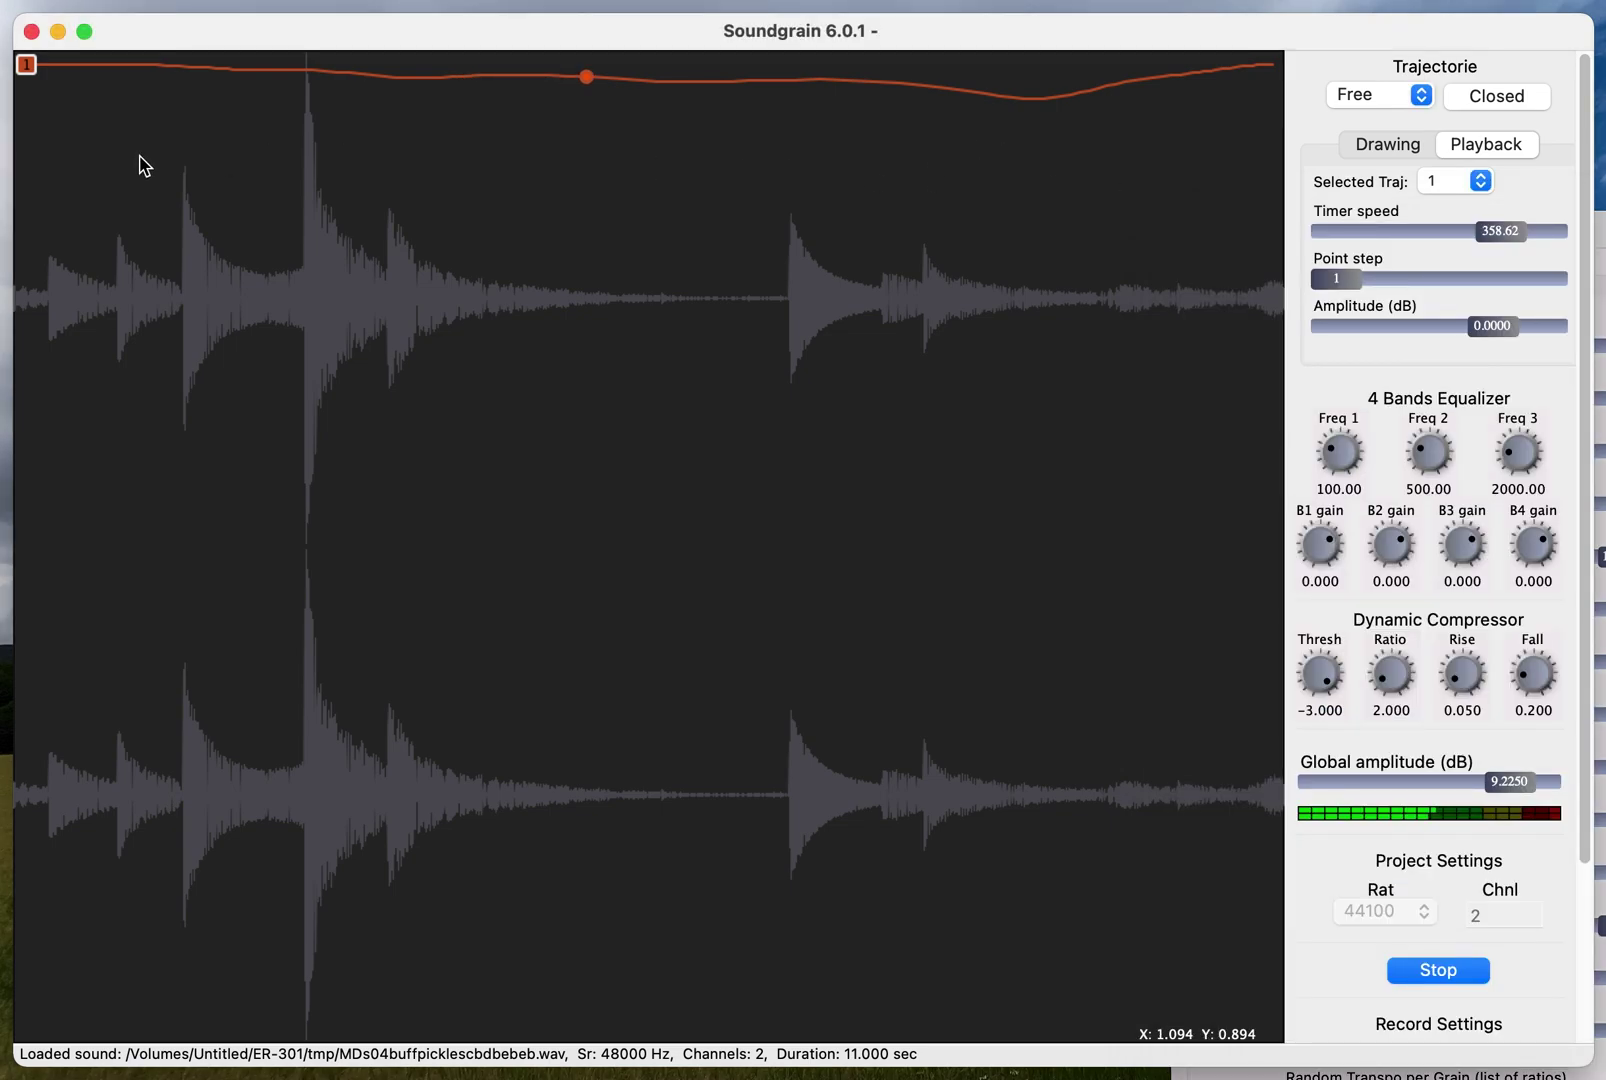
{"action": "right_click", "coordinate": [26, 66]}
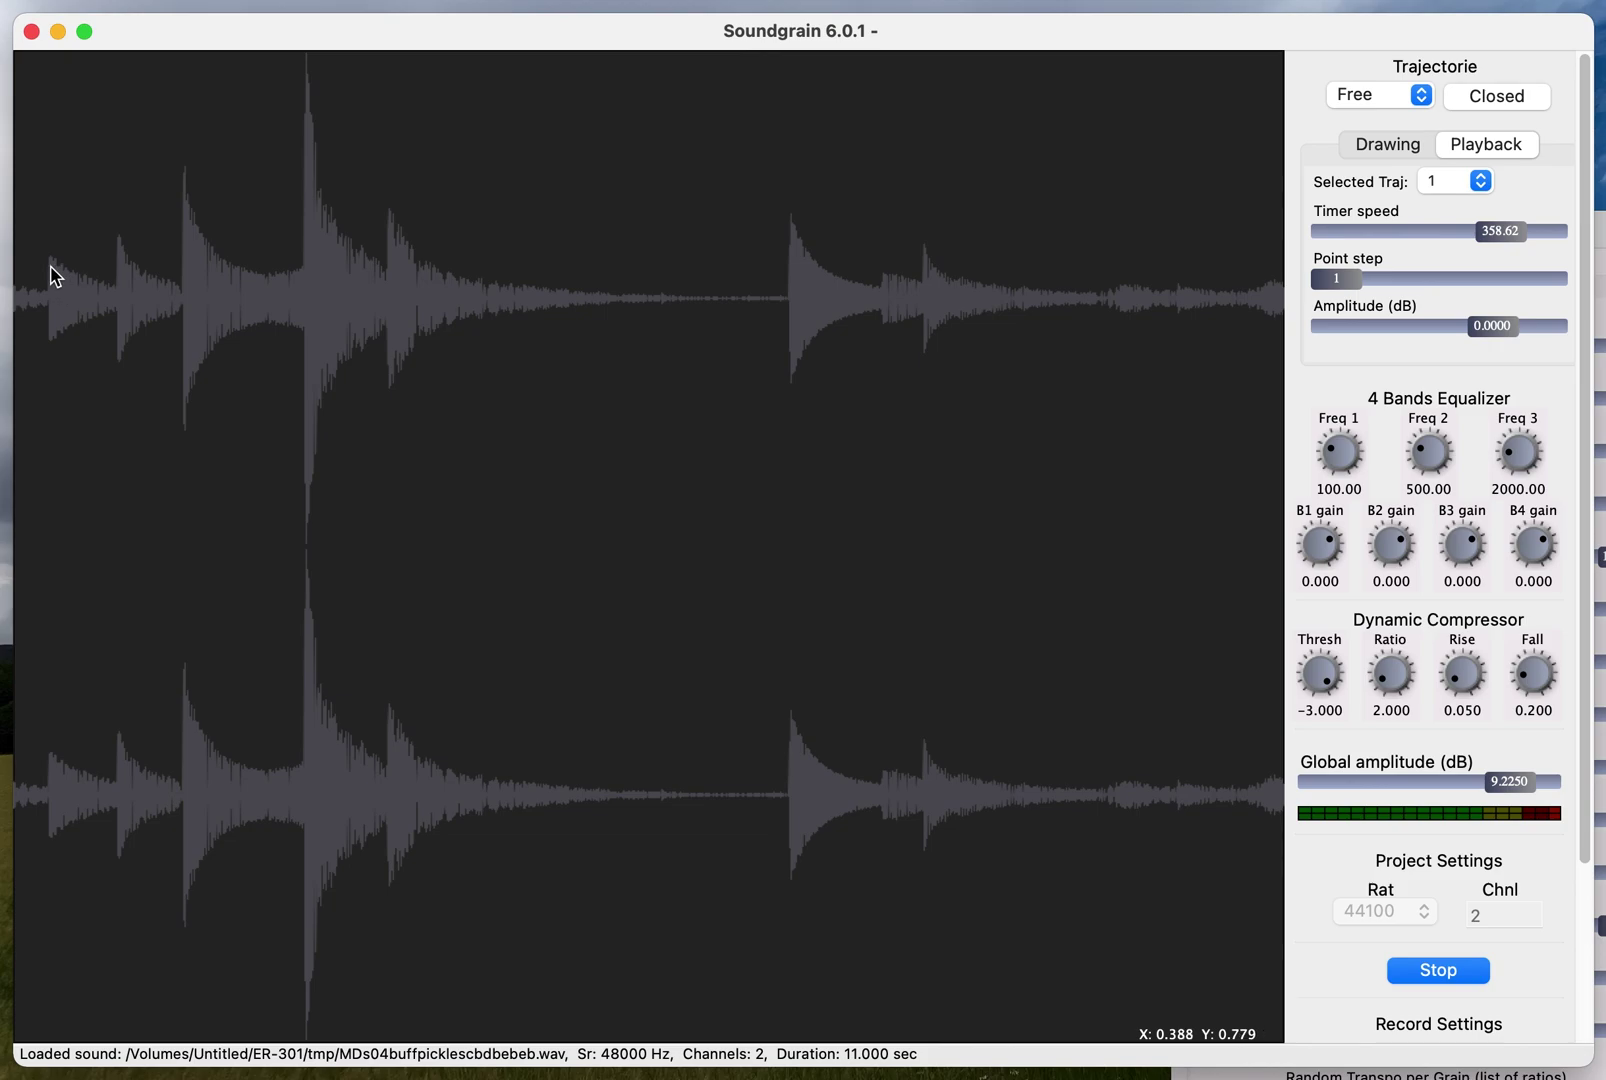
{"action": "mouse_move", "coordinate": [34, 80]}
{"action": "left_mouse_down"}
{"action": "mouse_move", "coordinate": [210, 76]}
{"action": "mouse_move", "coordinate": [287, 100]}
{"action": "mouse_move", "coordinate": [341, 235]}
{"action": "mouse_move", "coordinate": [352, 336]}
{"action": "mouse_move", "coordinate": [280, 706]}
{"action": "mouse_move", "coordinate": [293, 765]}
{"action": "mouse_move", "coordinate": [351, 821]}
{"action": "mouse_move", "coordinate": [398, 828]}
{"action": "mouse_move", "coordinate": [627, 792]}
{"action": "mouse_move", "coordinate": [666, 770]}
{"action": "mouse_move", "coordinate": [789, 578]}
{"action": "mouse_move", "coordinate": [811, 373]}
{"action": "mouse_move", "coordinate": [780, 149]}
{"action": "left_mouse_up"}
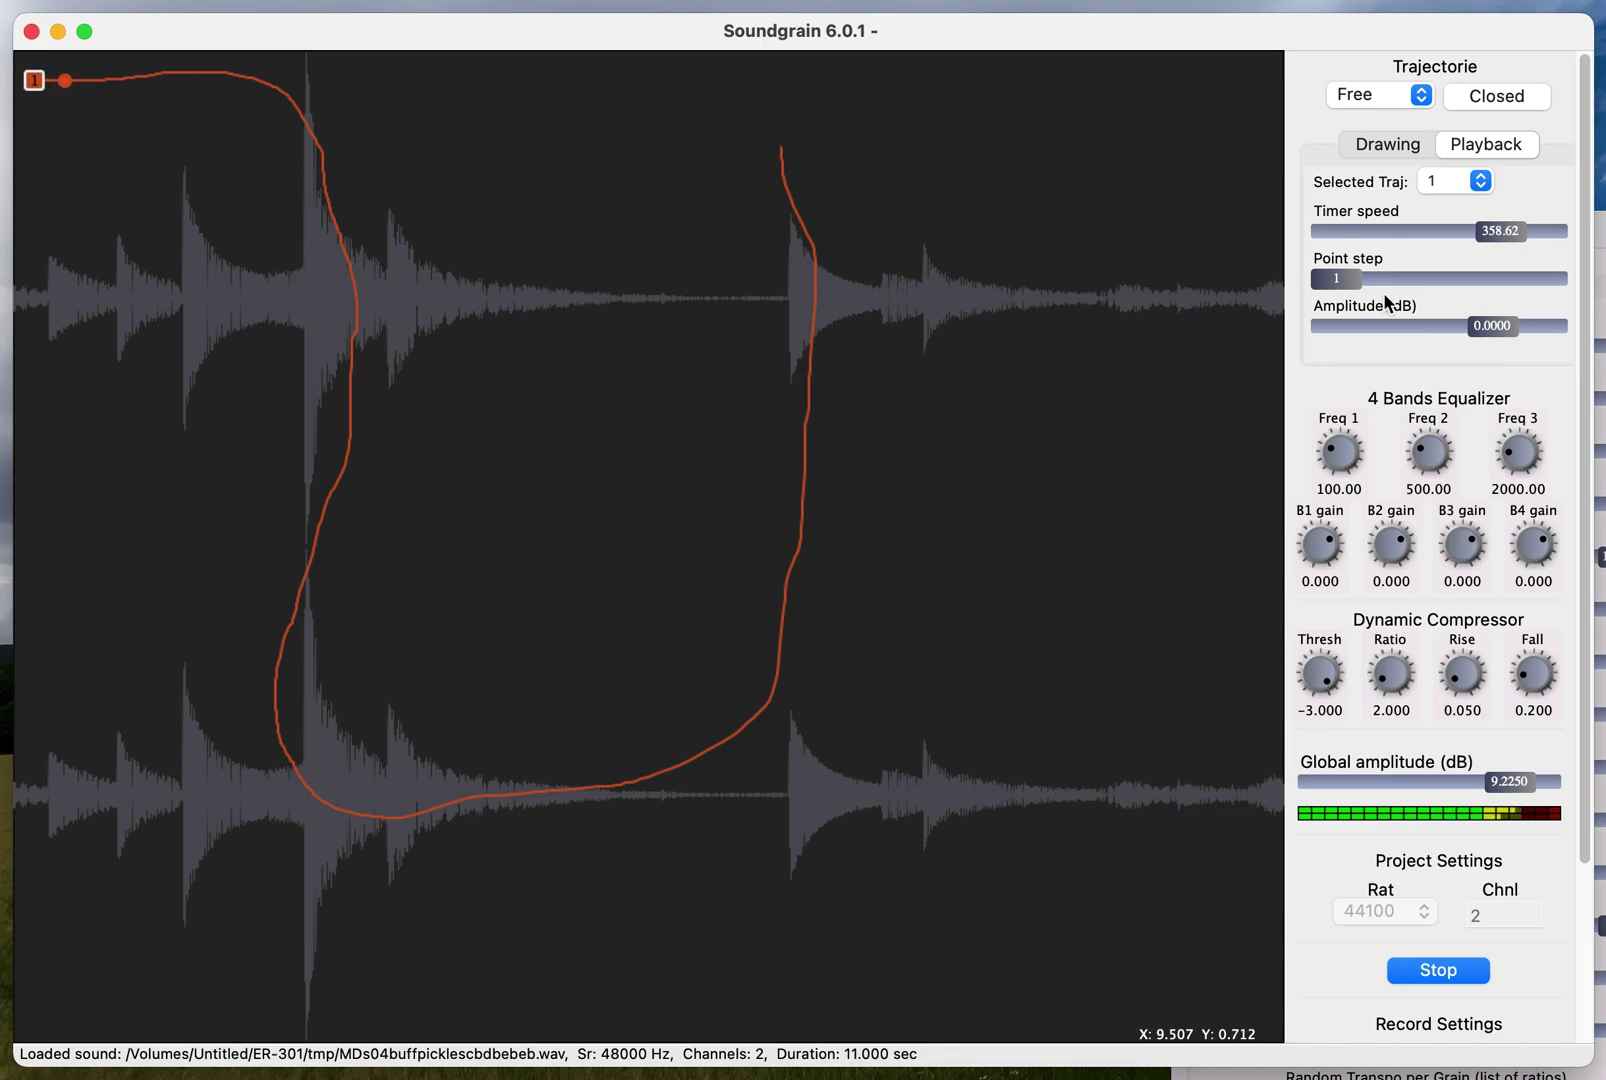
Slow trajectory 1's timer speed to 58.592 and set the equalizer's B2 gain to -13.920 and B3 gain to -4.640
{"action": "left_click_drag", "start_coordinate": [1498, 231], "coordinate": [1433, 233]}
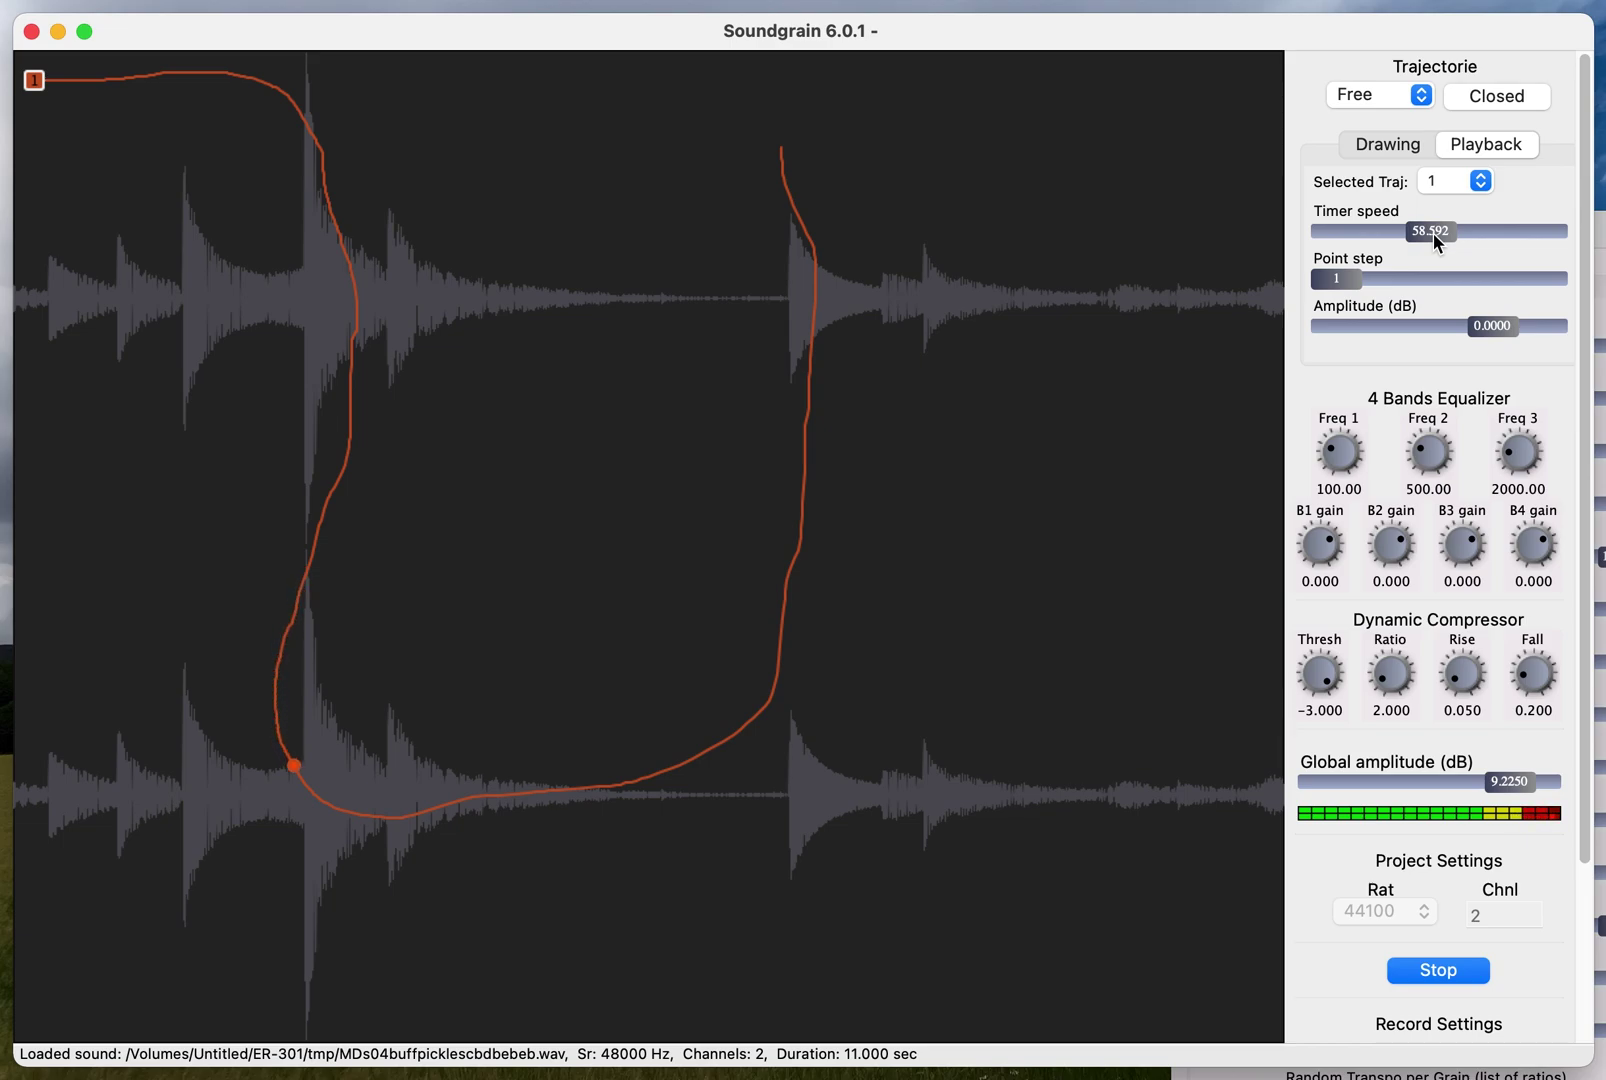
{"action": "left_click_drag", "start_coordinate": [1459, 546], "coordinate": [1475, 655]}
{"action": "left_click_drag", "start_coordinate": [1391, 544], "coordinate": [1398, 598]}
{"action": "left_click_drag", "start_coordinate": [1490, 550], "coordinate": [1312, 427]}
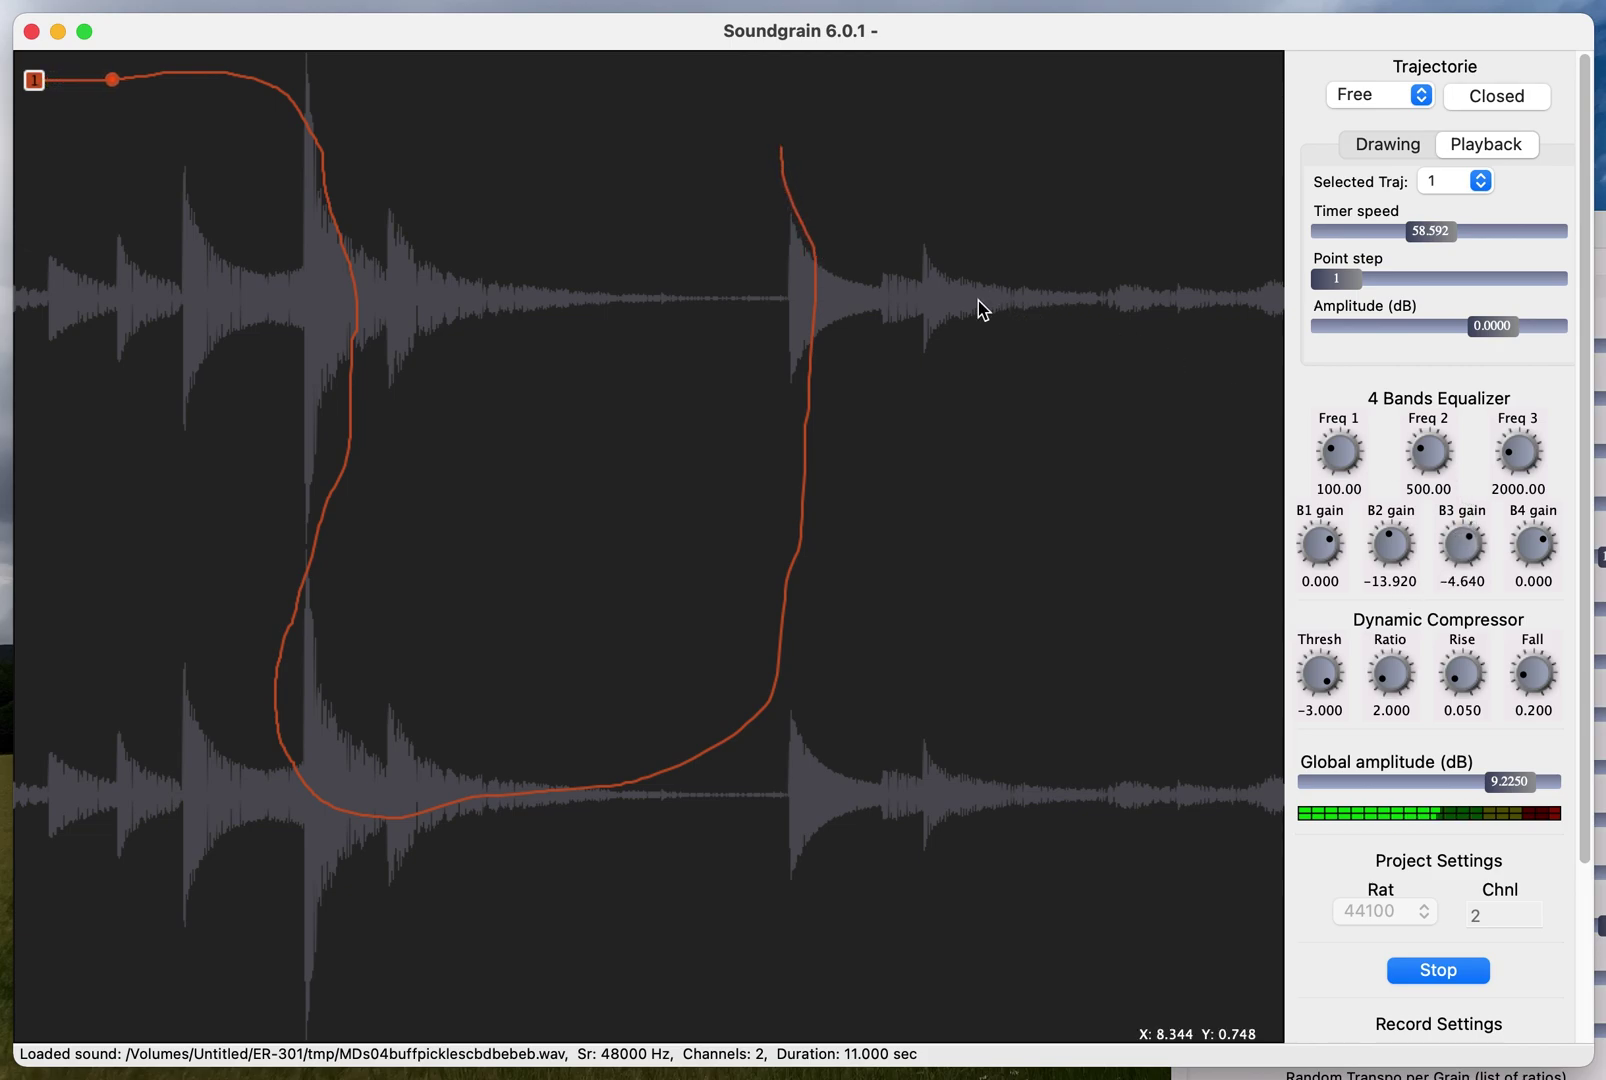
Draw a second, nearly horizontal trajectory along the end of the upper channel and display the Granulator controls window over the waveform
{"action": "left_click_drag", "start_coordinate": [895, 297], "coordinate": [1252, 300]}
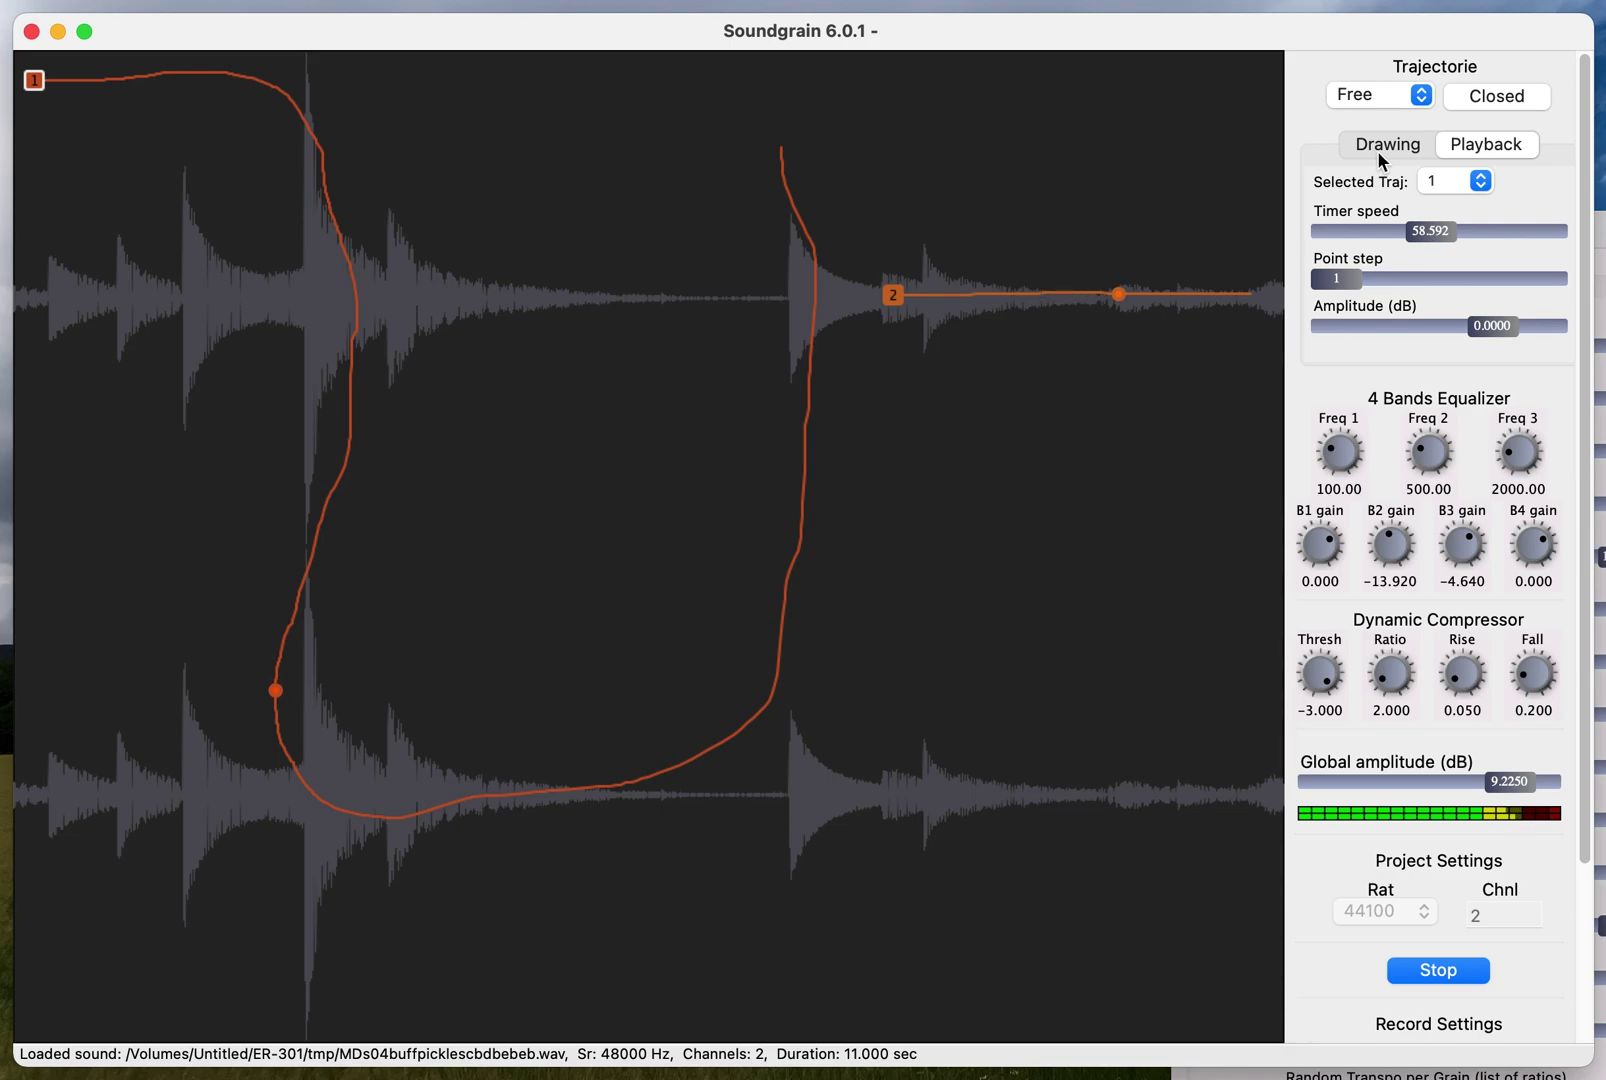
{"action": "key", "text": "super+p"}
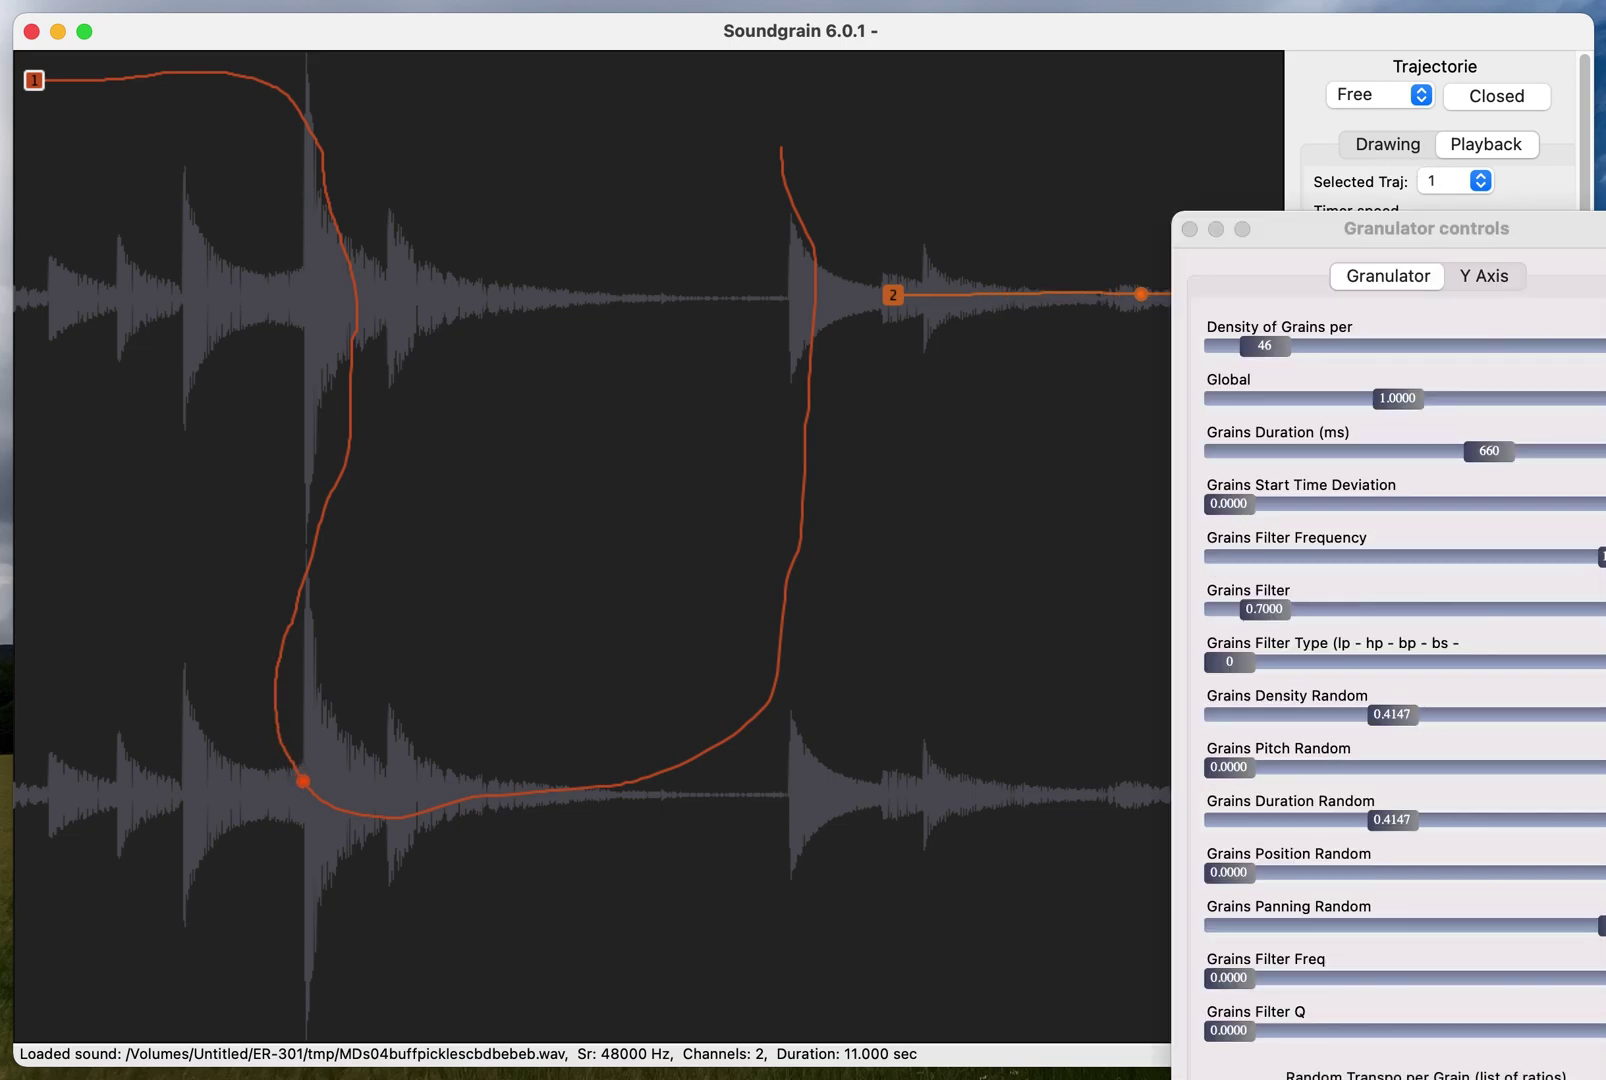
{"action": "left_click_drag", "start_coordinate": [1556, 235], "coordinate": [1353, 63]}
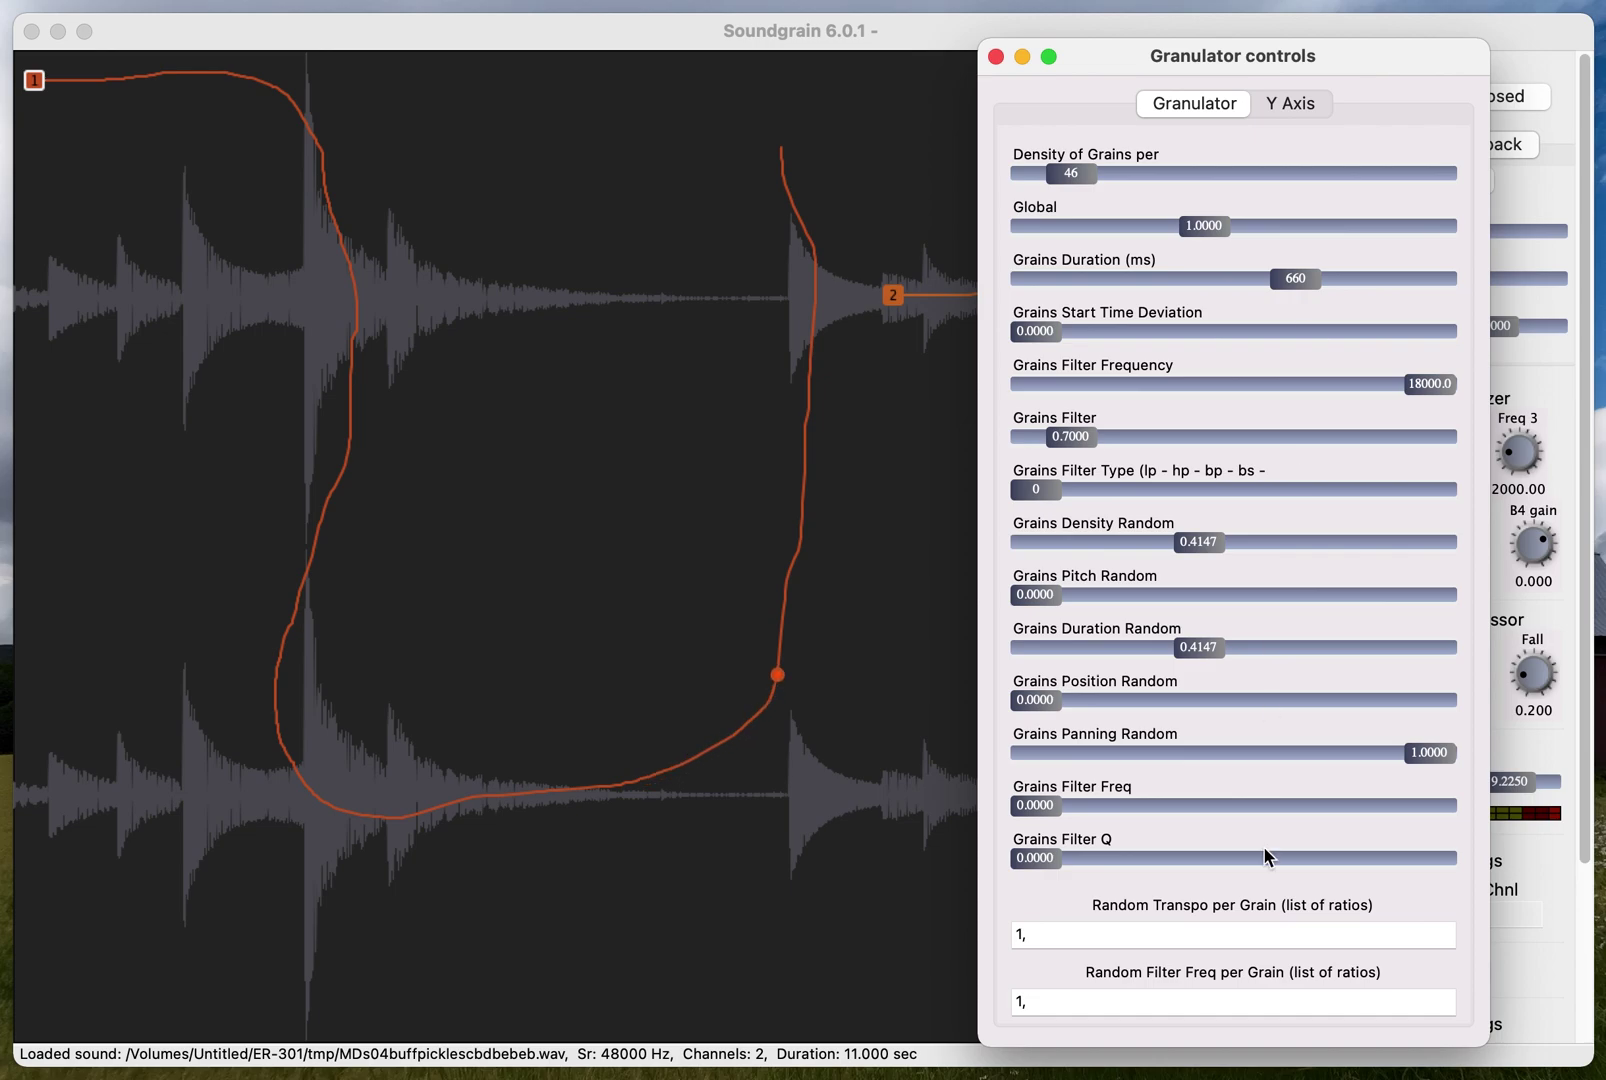
Hide the Granulator controls, lower the global amplitude to -32.7 dB, and open the envelope window over the waveform
{"action": "key", "text": "super+w"}
{"action": "left_click_drag", "start_coordinate": [1498, 778], "coordinate": [1380, 782]}
{"action": "left_click", "coordinate": [95, 0]}
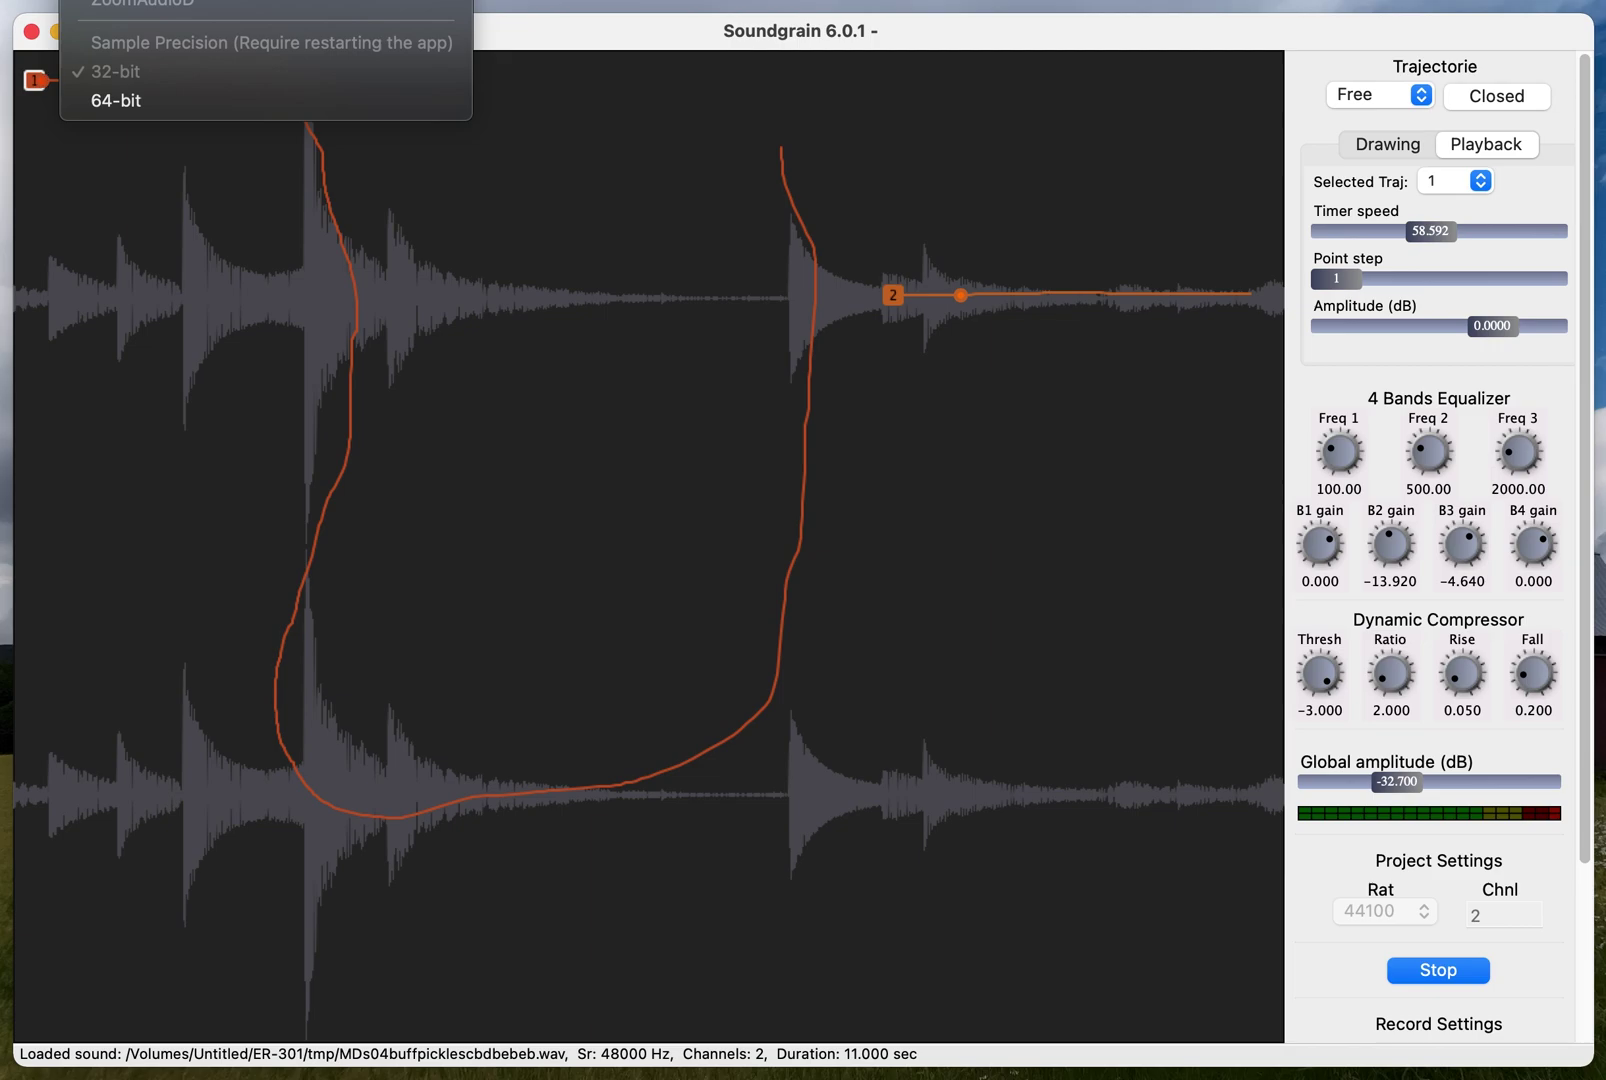
{"action": "mouse_move", "coordinate": [10, 0]}
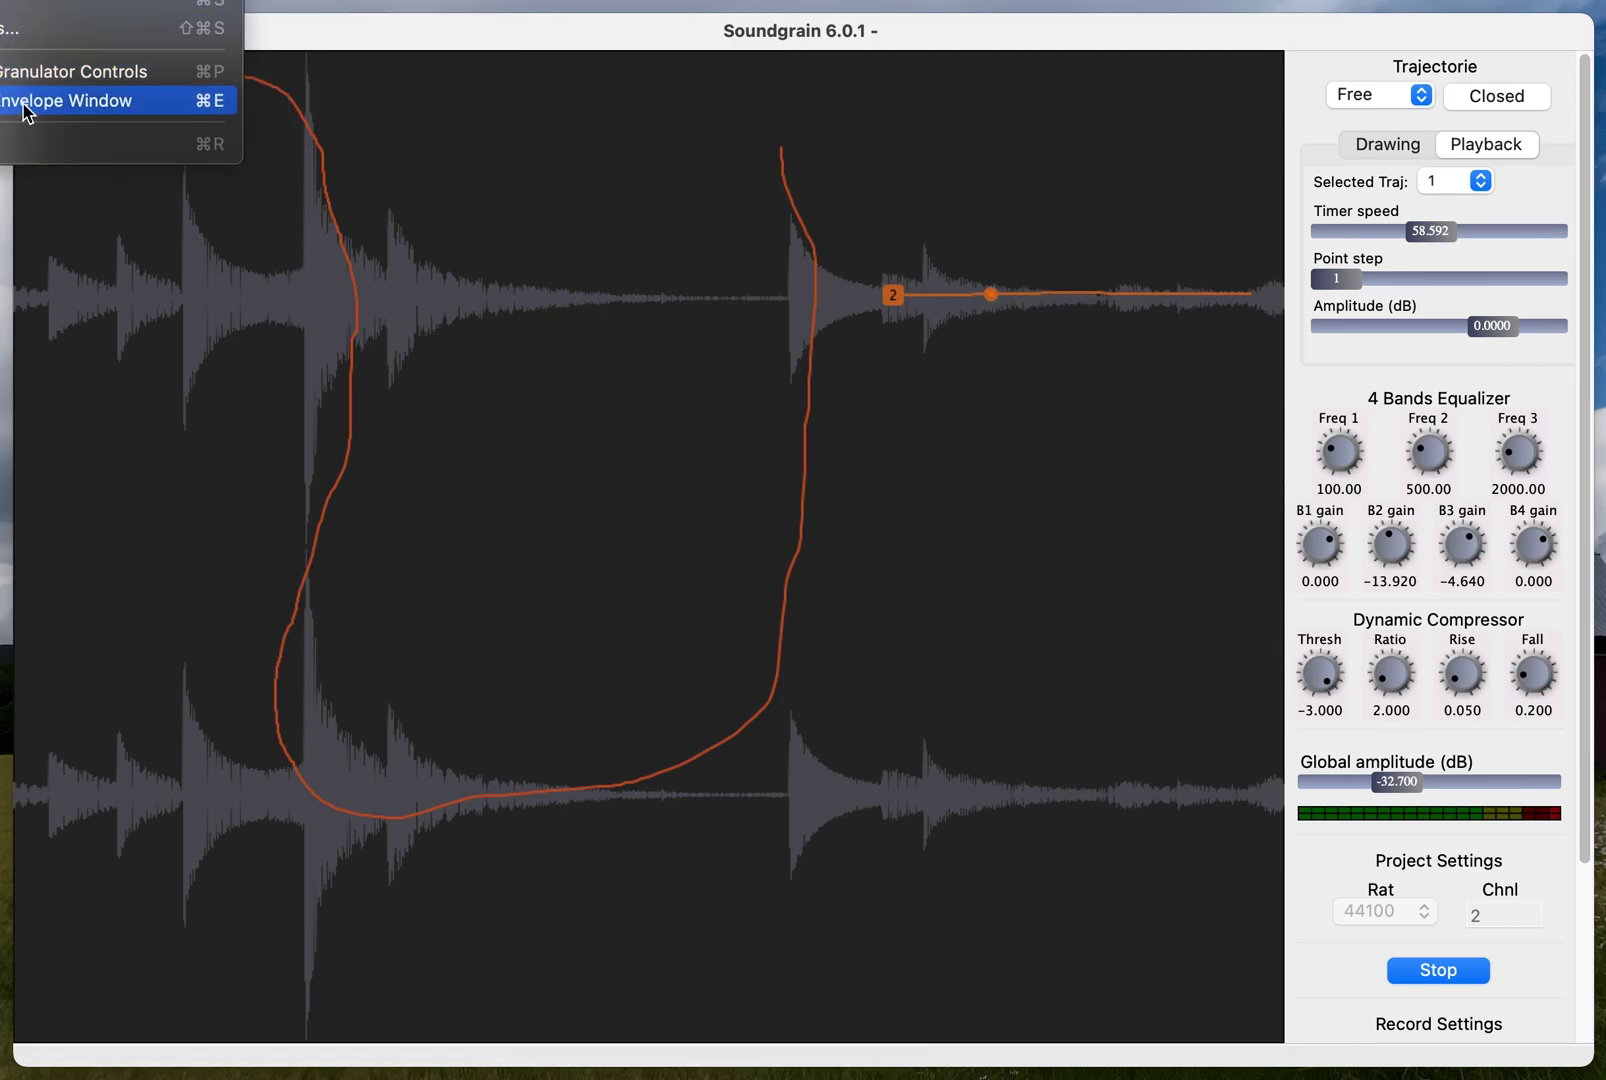
{"action": "left_click", "coordinate": [23, 110]}
{"action": "left_click_drag", "start_coordinate": [789, 151], "coordinate": [1090, 245]}
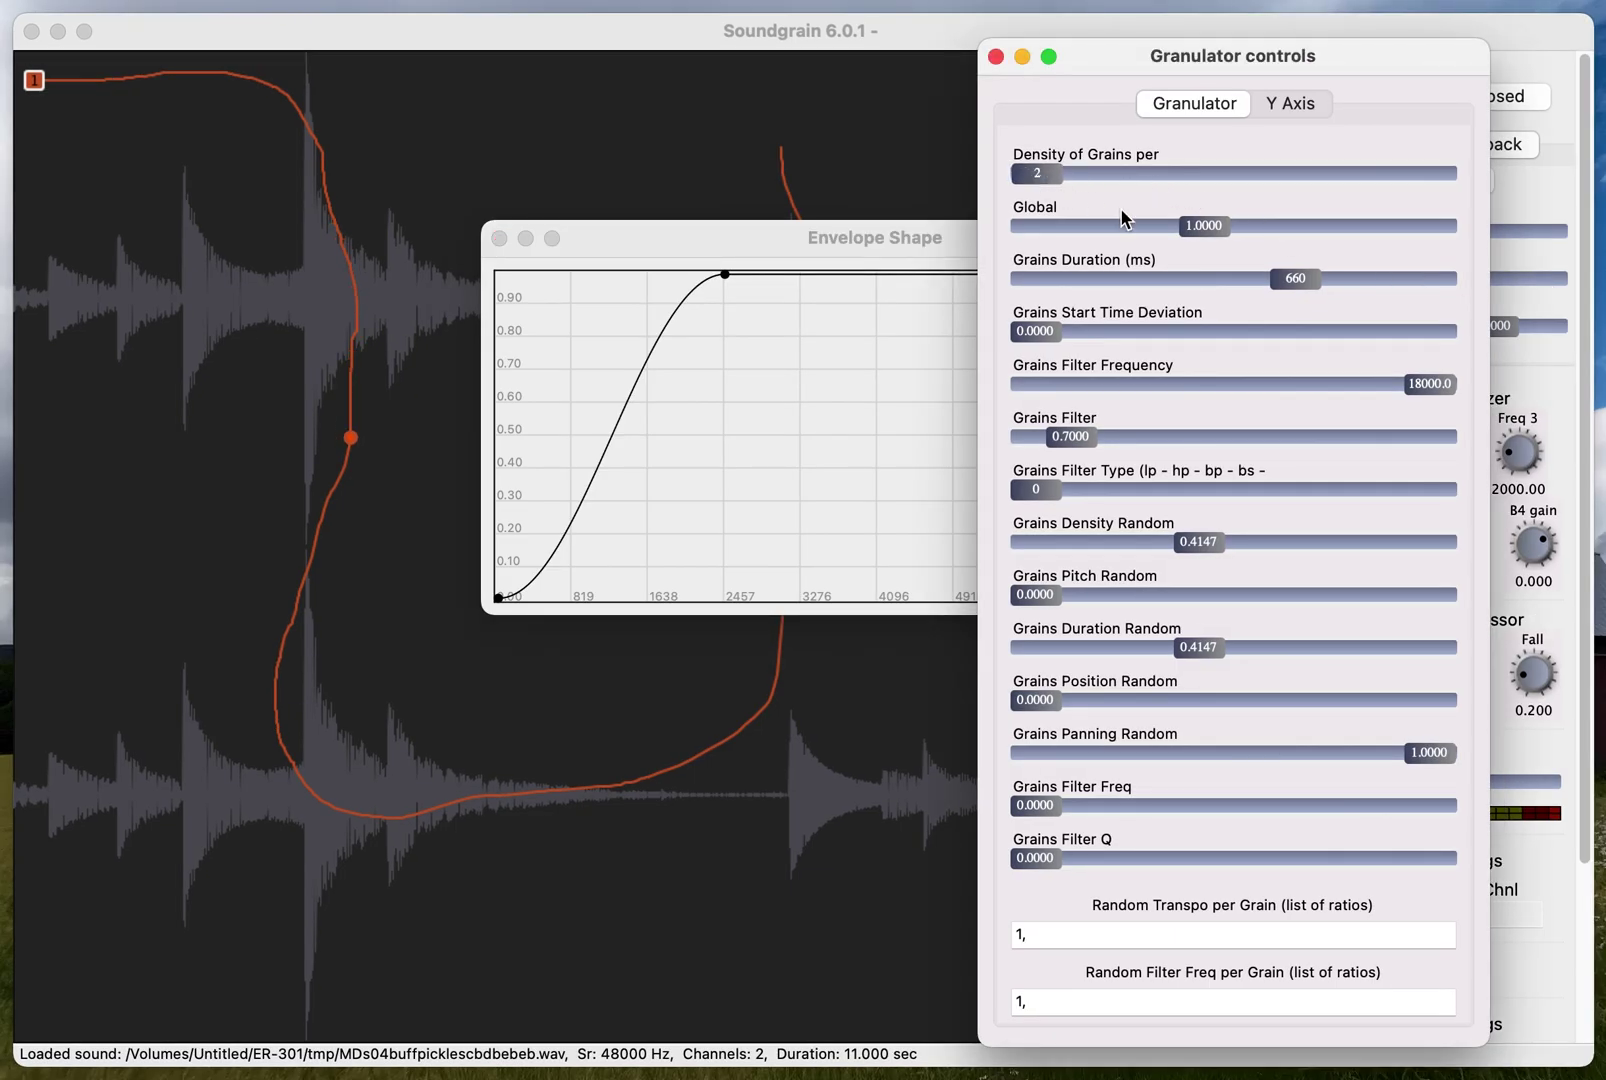
Set the grain density to 2 and duration to 267 ms, and raise the global amplitude to about 13.1 dB
{"action": "left_click_drag", "start_coordinate": [1287, 281], "coordinate": [1136, 280]}
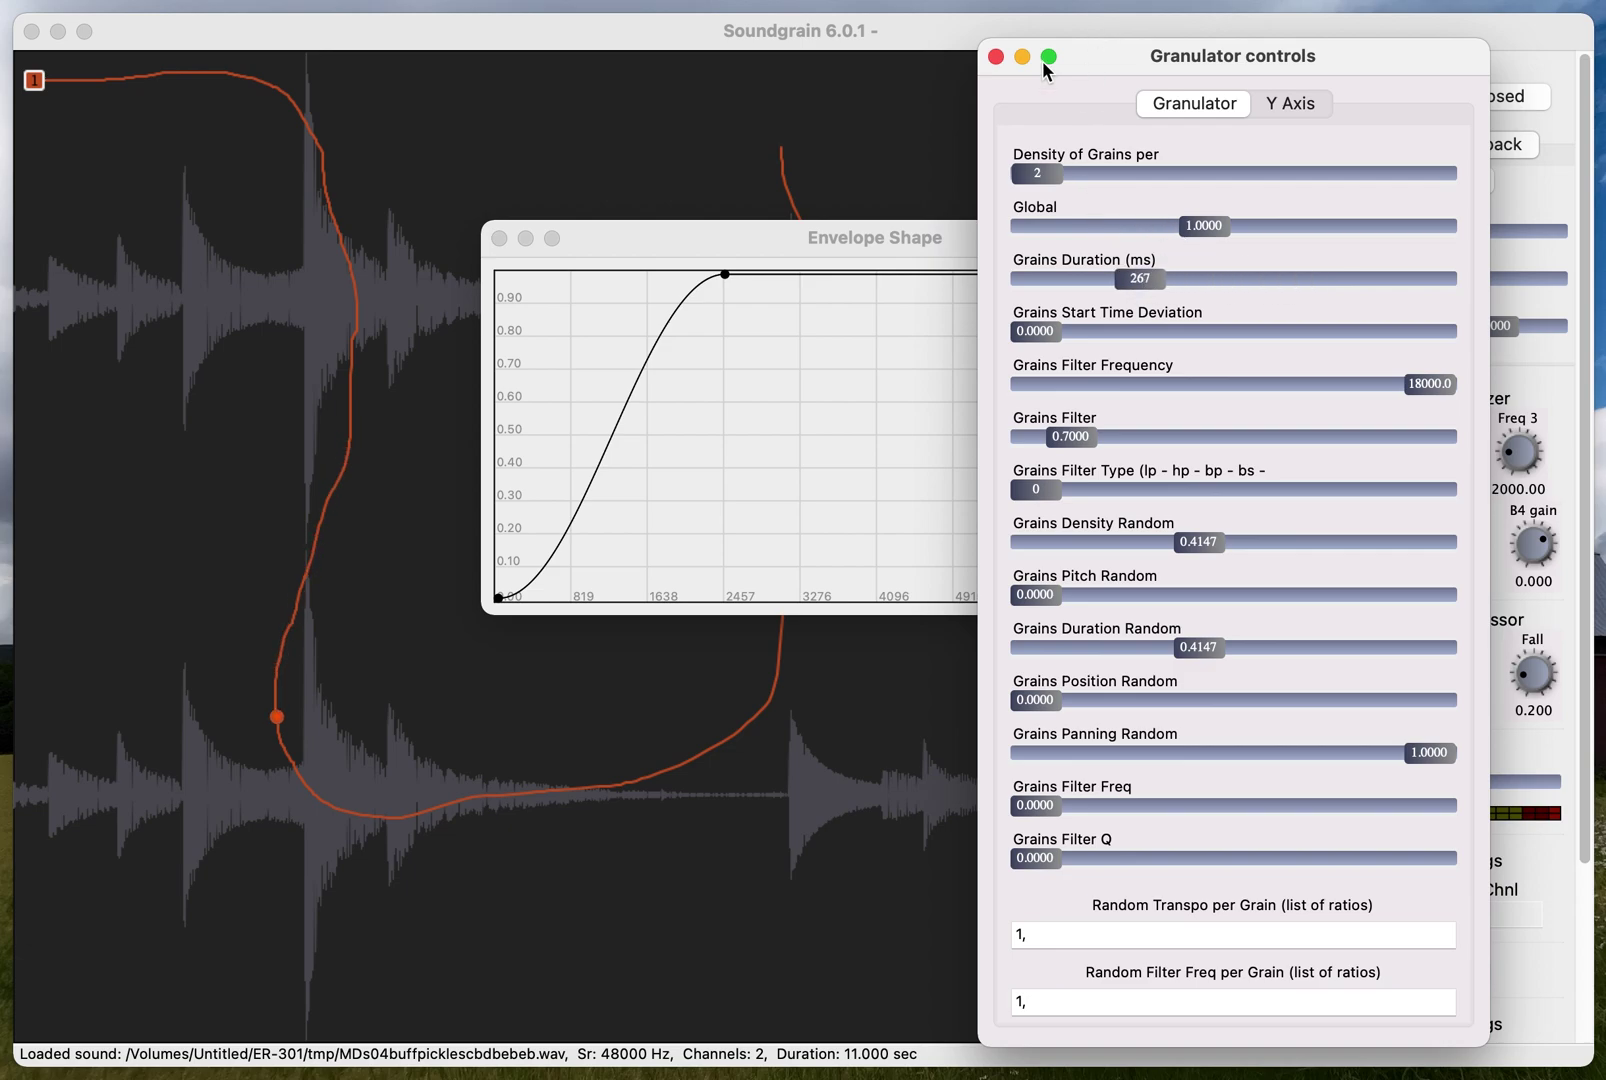
{"action": "left_click", "coordinate": [1201, 36]}
{"action": "left_click_drag", "start_coordinate": [1405, 782], "coordinate": [1523, 786]}
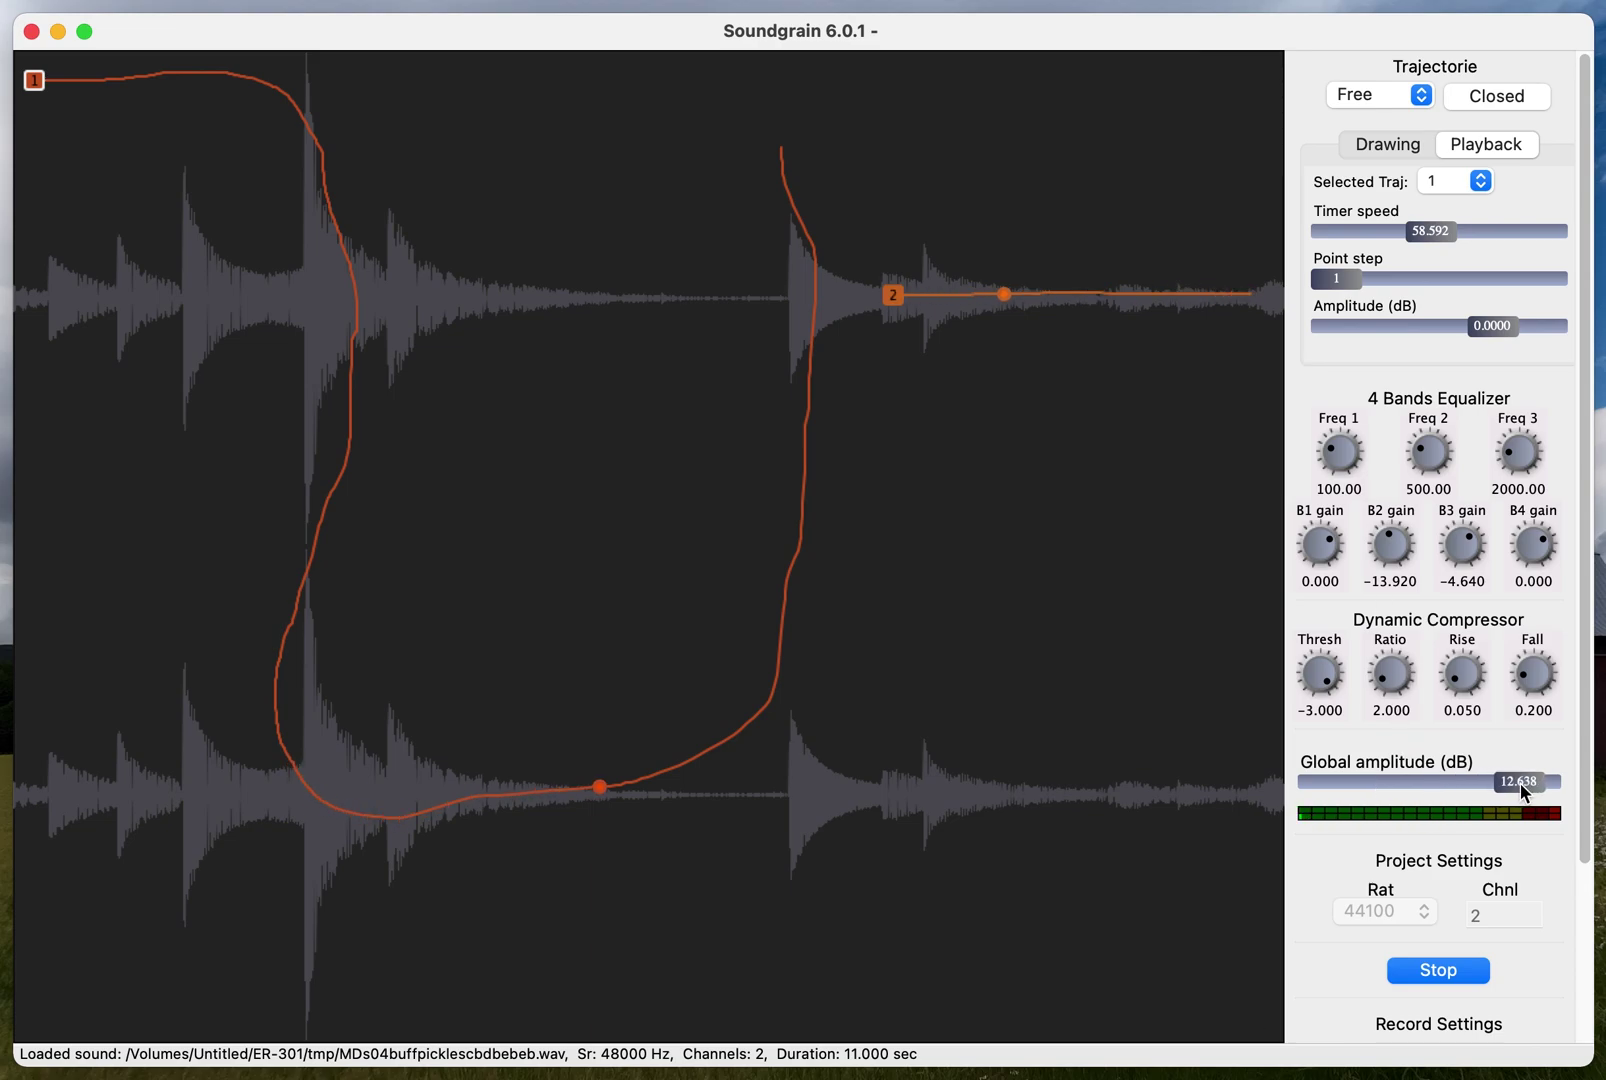
Bring the Envelope Shape window forward and reshape the envelope to fall from full level at the start to zero at 2140
{"action": "key", "text": "ctrl+Up"}
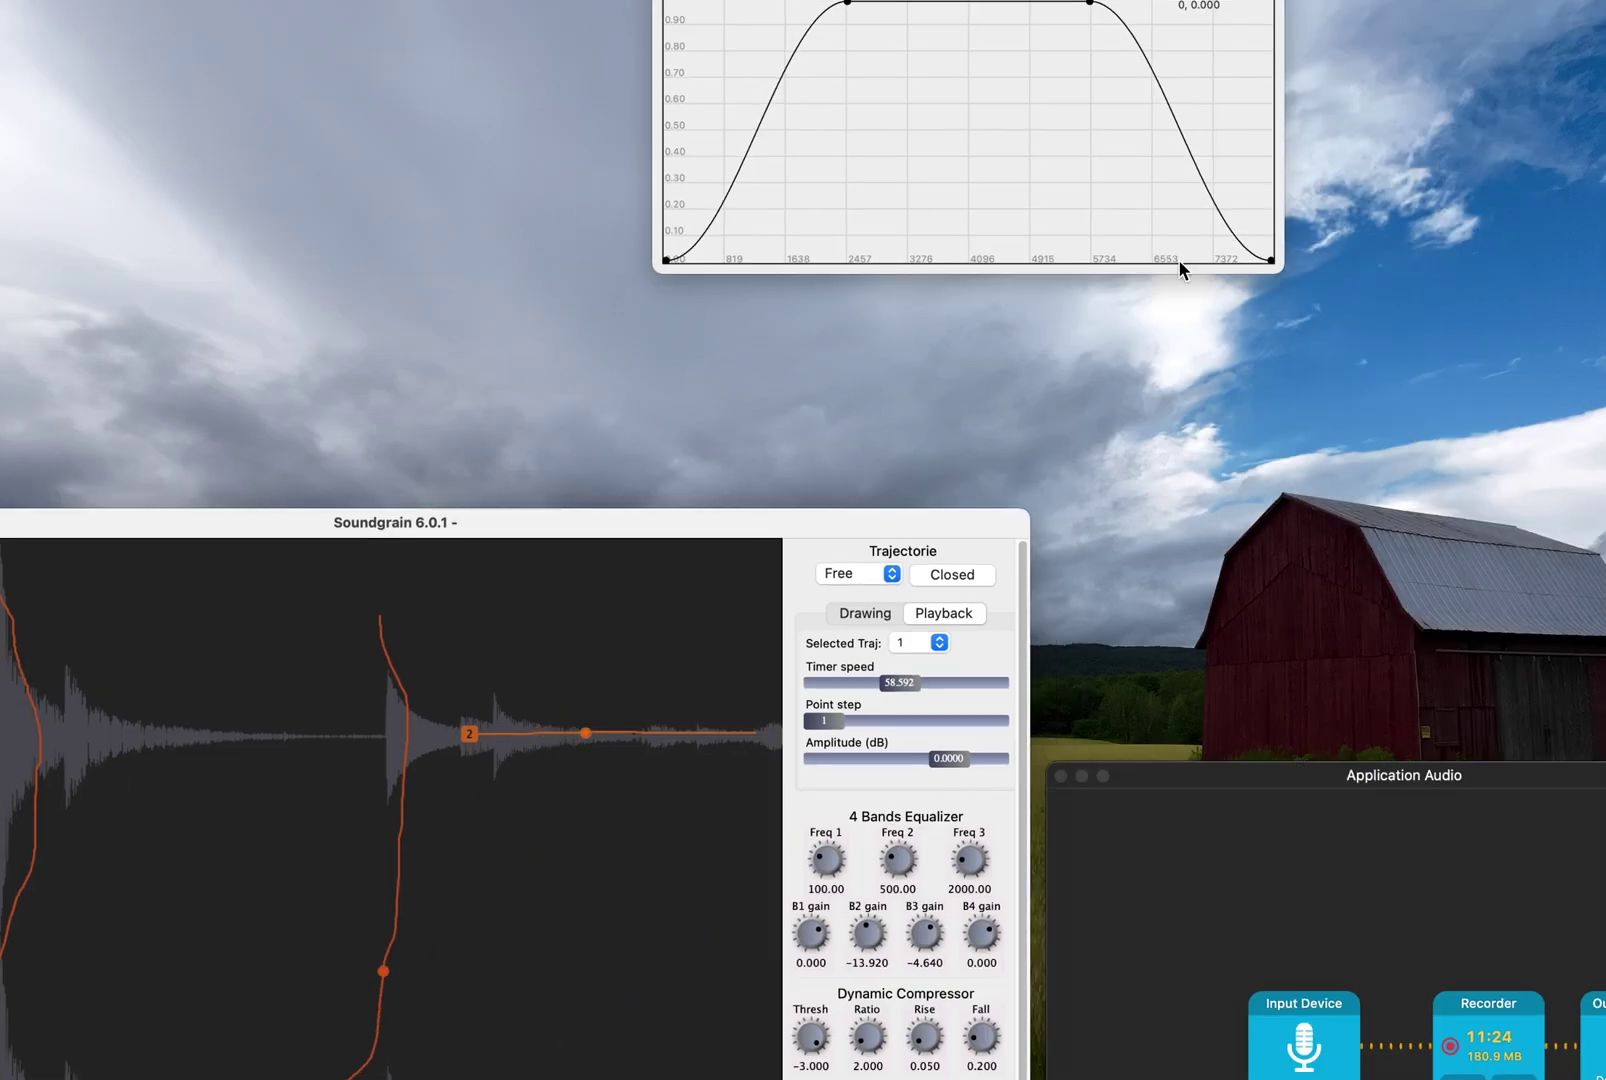
{"action": "left_click", "coordinate": [1169, 243]}
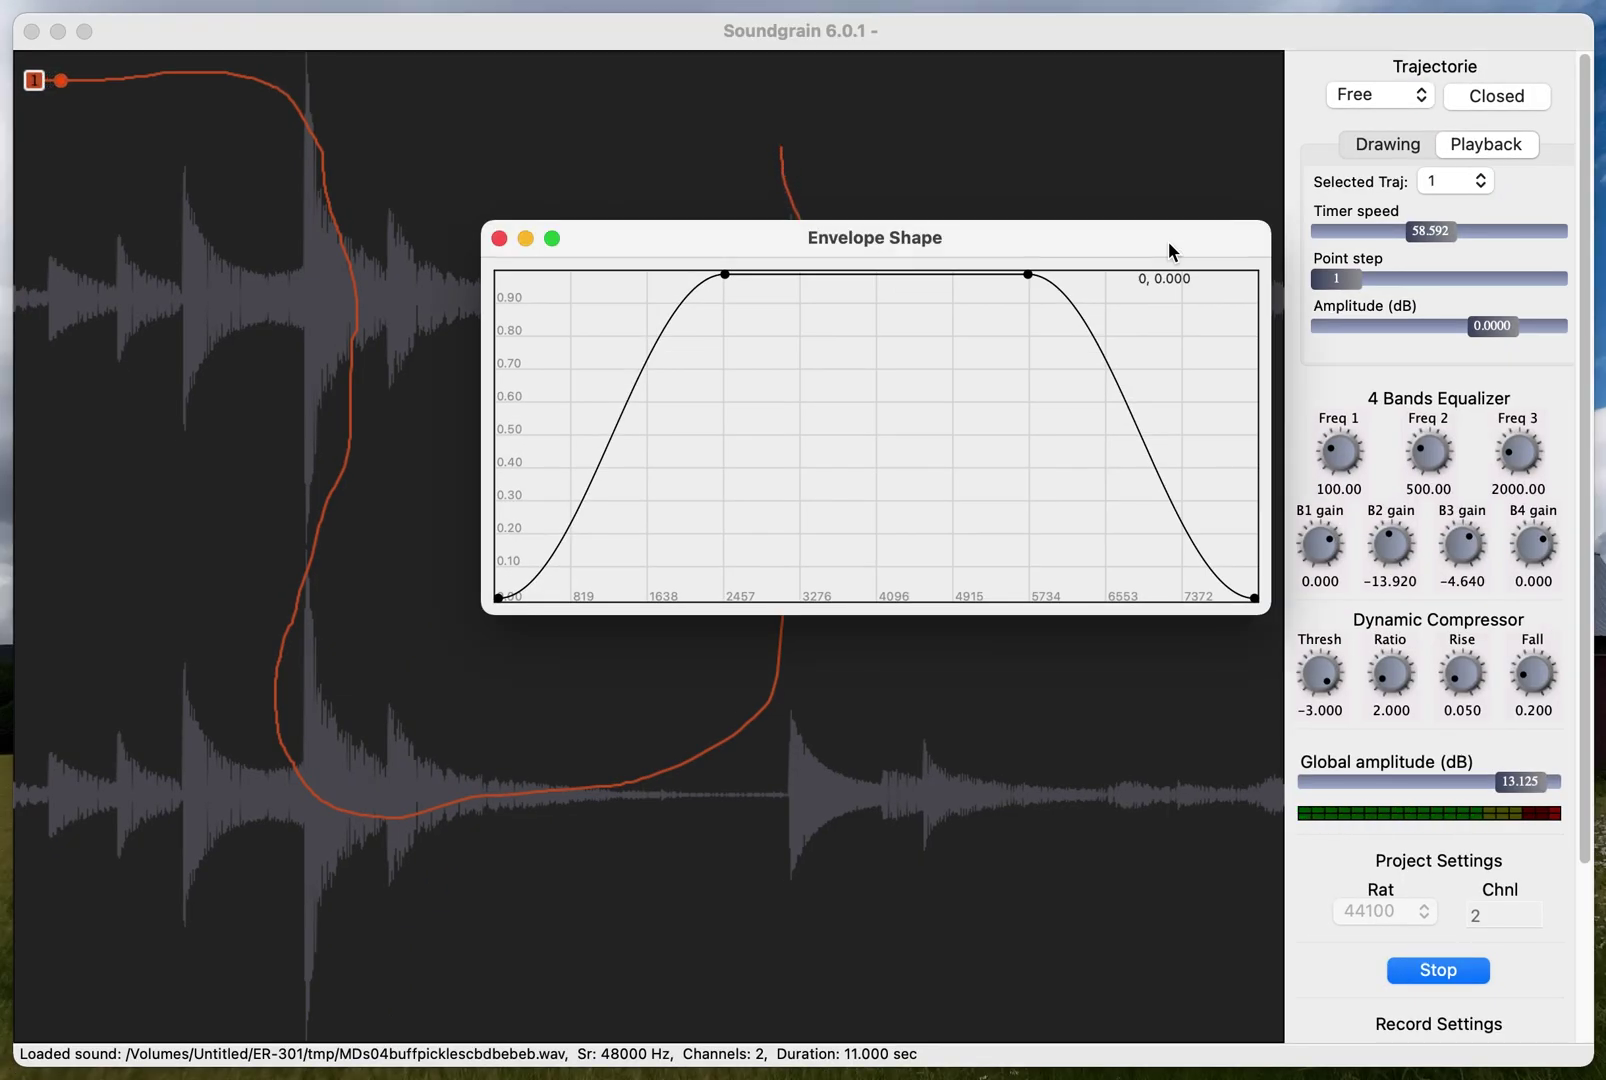
{"action": "left_click_drag", "start_coordinate": [725, 276], "coordinate": [412, 251]}
{"action": "left_click", "coordinate": [1028, 275]}
{"action": "left_click_drag", "start_coordinate": [969, 364], "coordinate": [697, 612]}
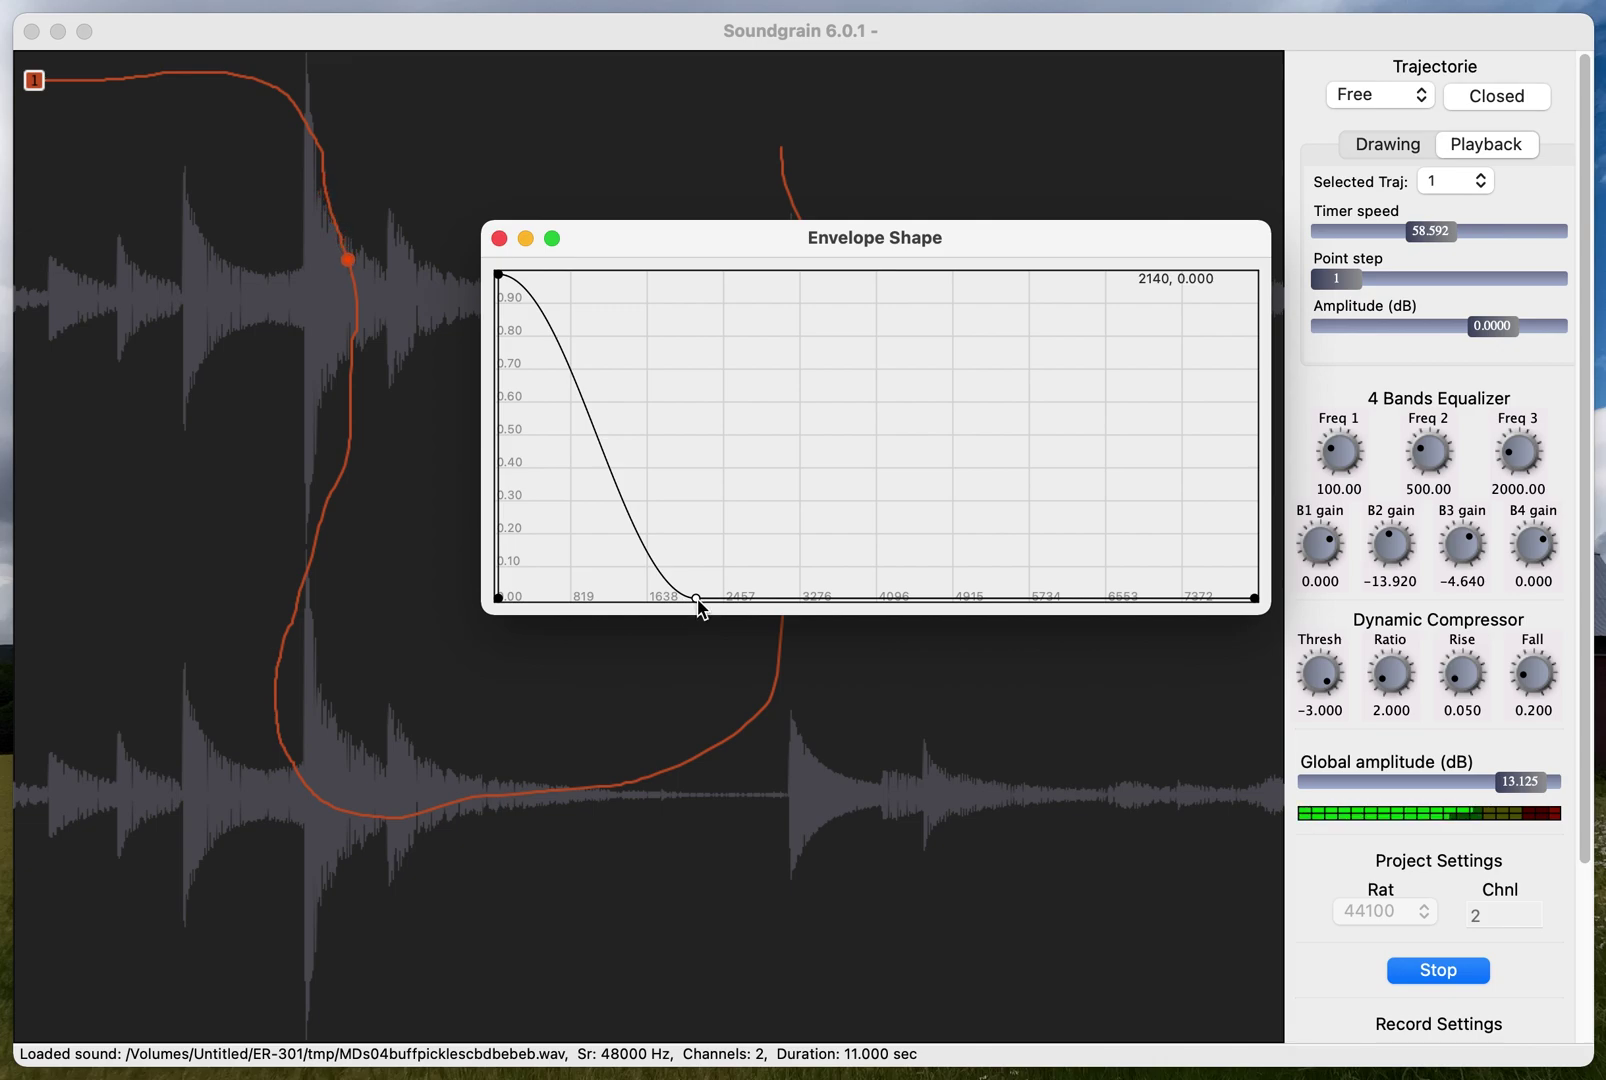
Move the end of the envelope's decay to 1769, 0.000 and add a point directly above it at about 0.70
{"action": "left_click_drag", "start_coordinate": [697, 601], "coordinate": [663, 620]}
{"action": "left_click_drag", "start_coordinate": [796, 553], "coordinate": [656, 365]}
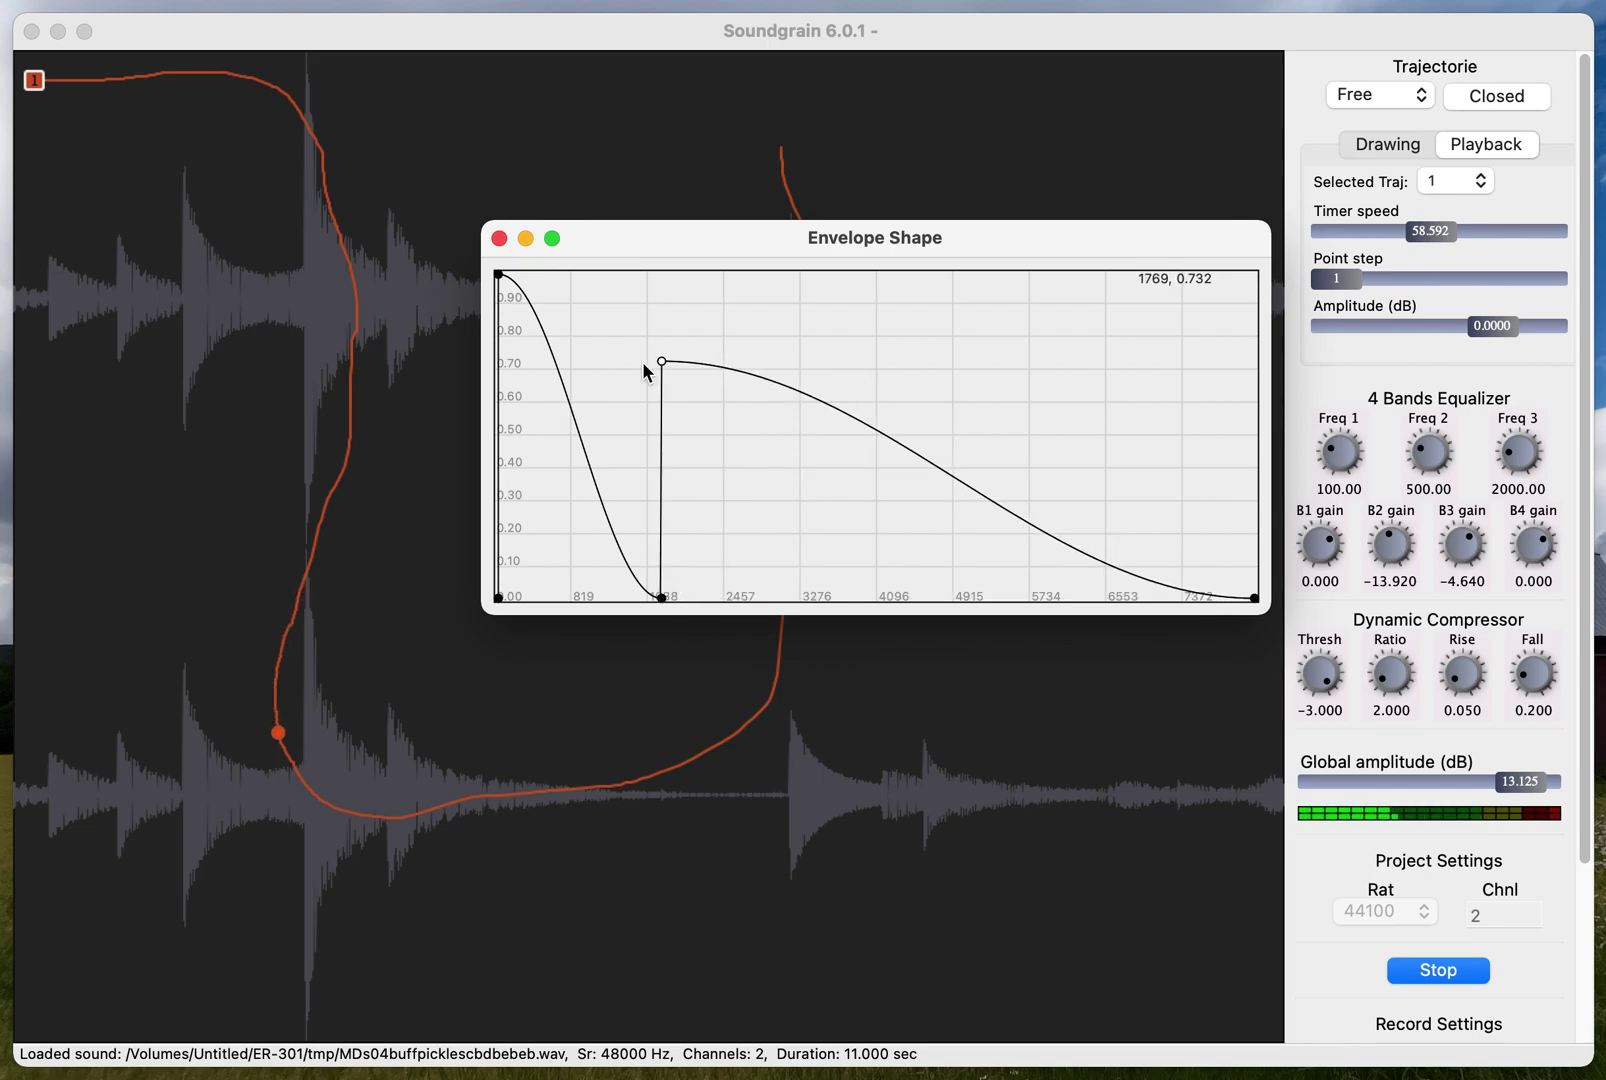
{"action": "left_click", "coordinate": [661, 598]}
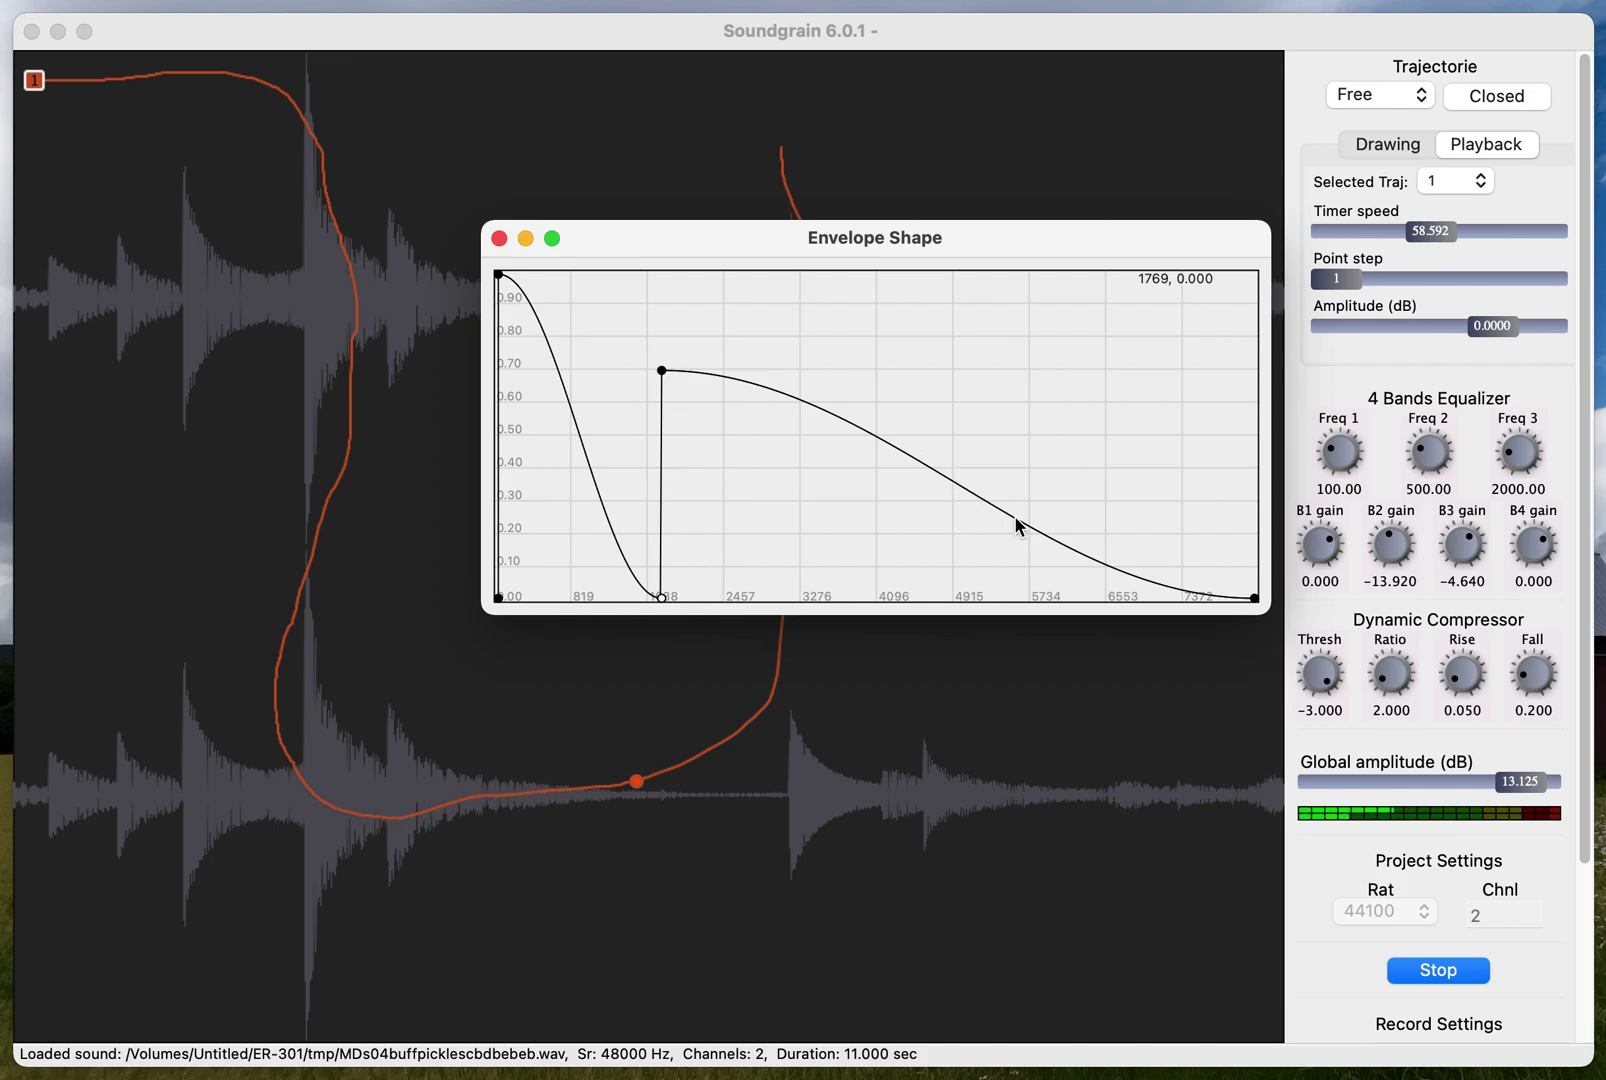
Move the envelope's end point to 5822, 0.000 and its second peak to 3496, 0.890
{"action": "left_click", "coordinate": [1255, 598]}
{"action": "left_click_drag", "start_coordinate": [1251, 598], "coordinate": [1046, 645]}
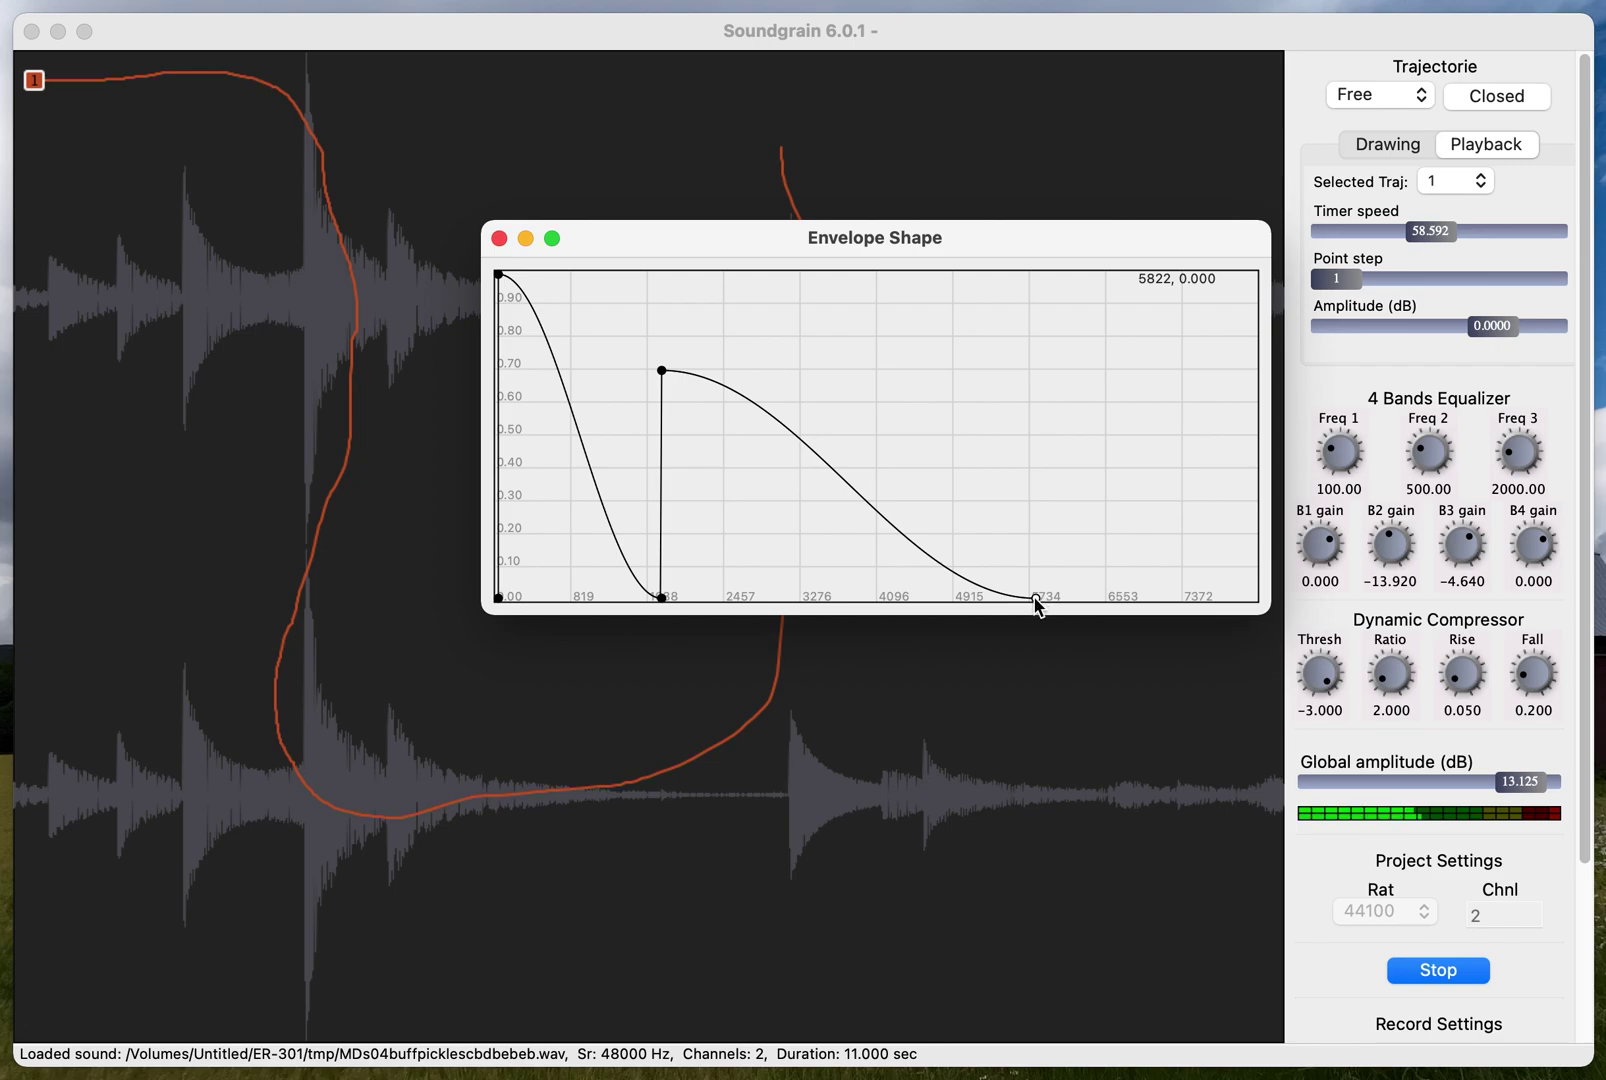
{"action": "left_click", "coordinate": [661, 597]}
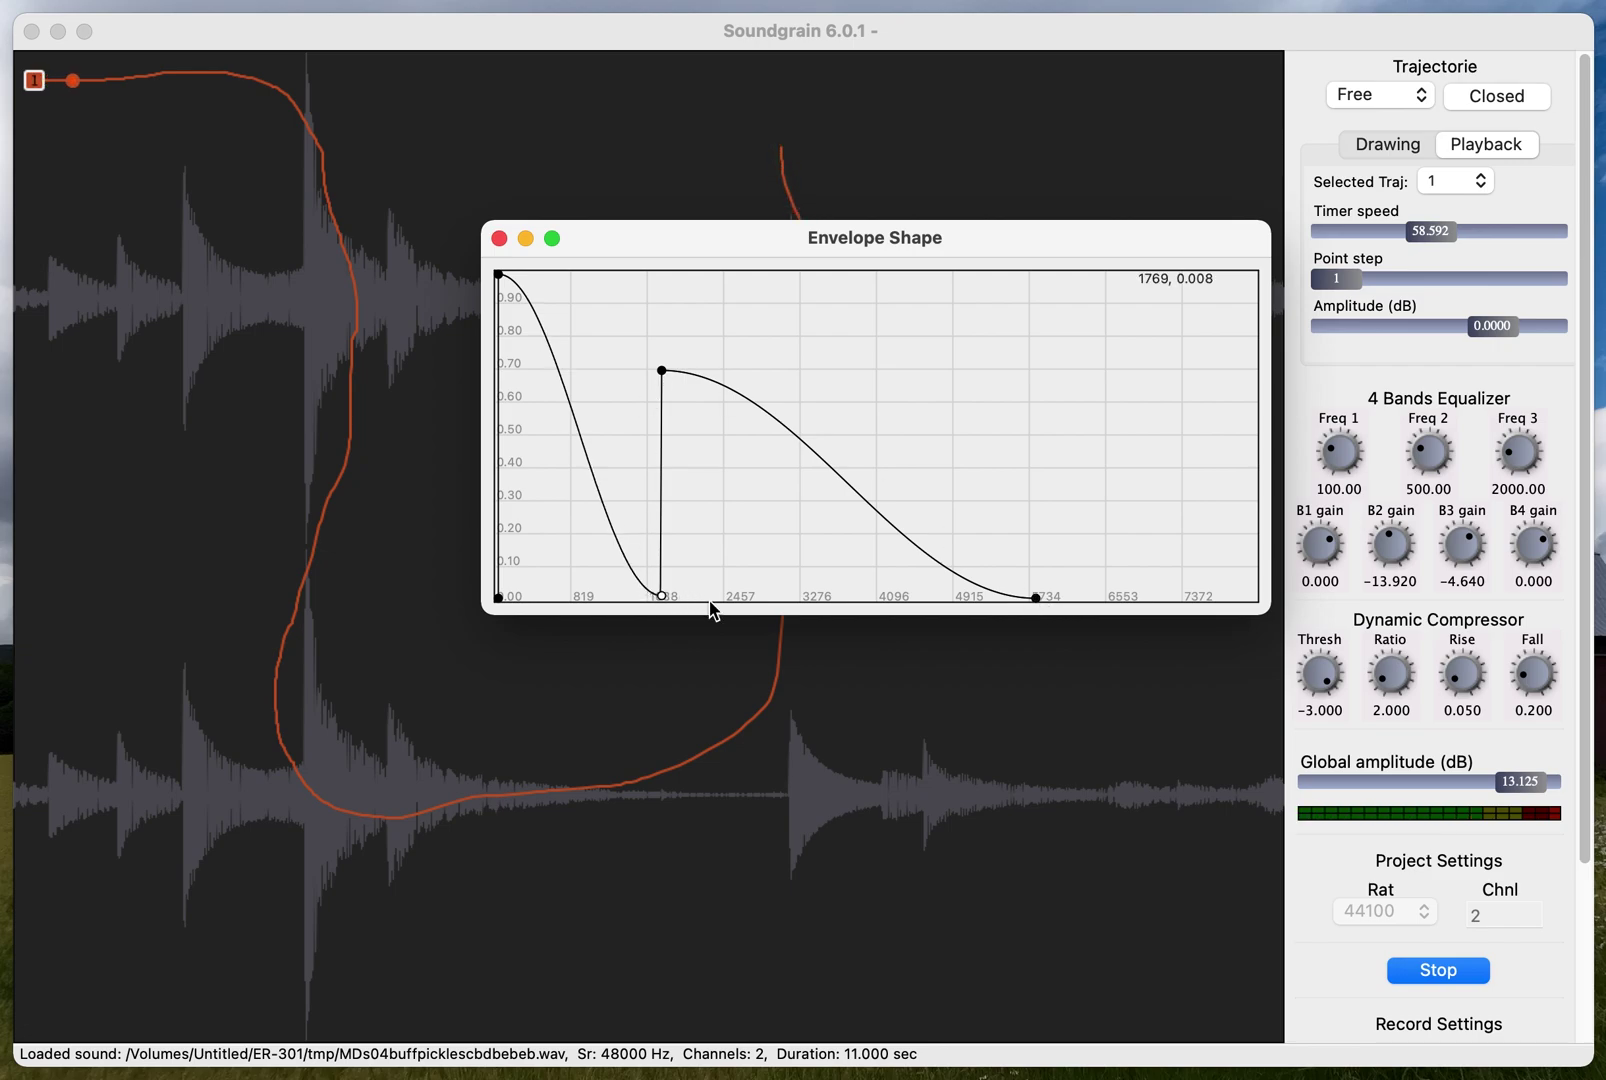
{"action": "left_click_drag", "start_coordinate": [662, 370], "coordinate": [821, 312]}
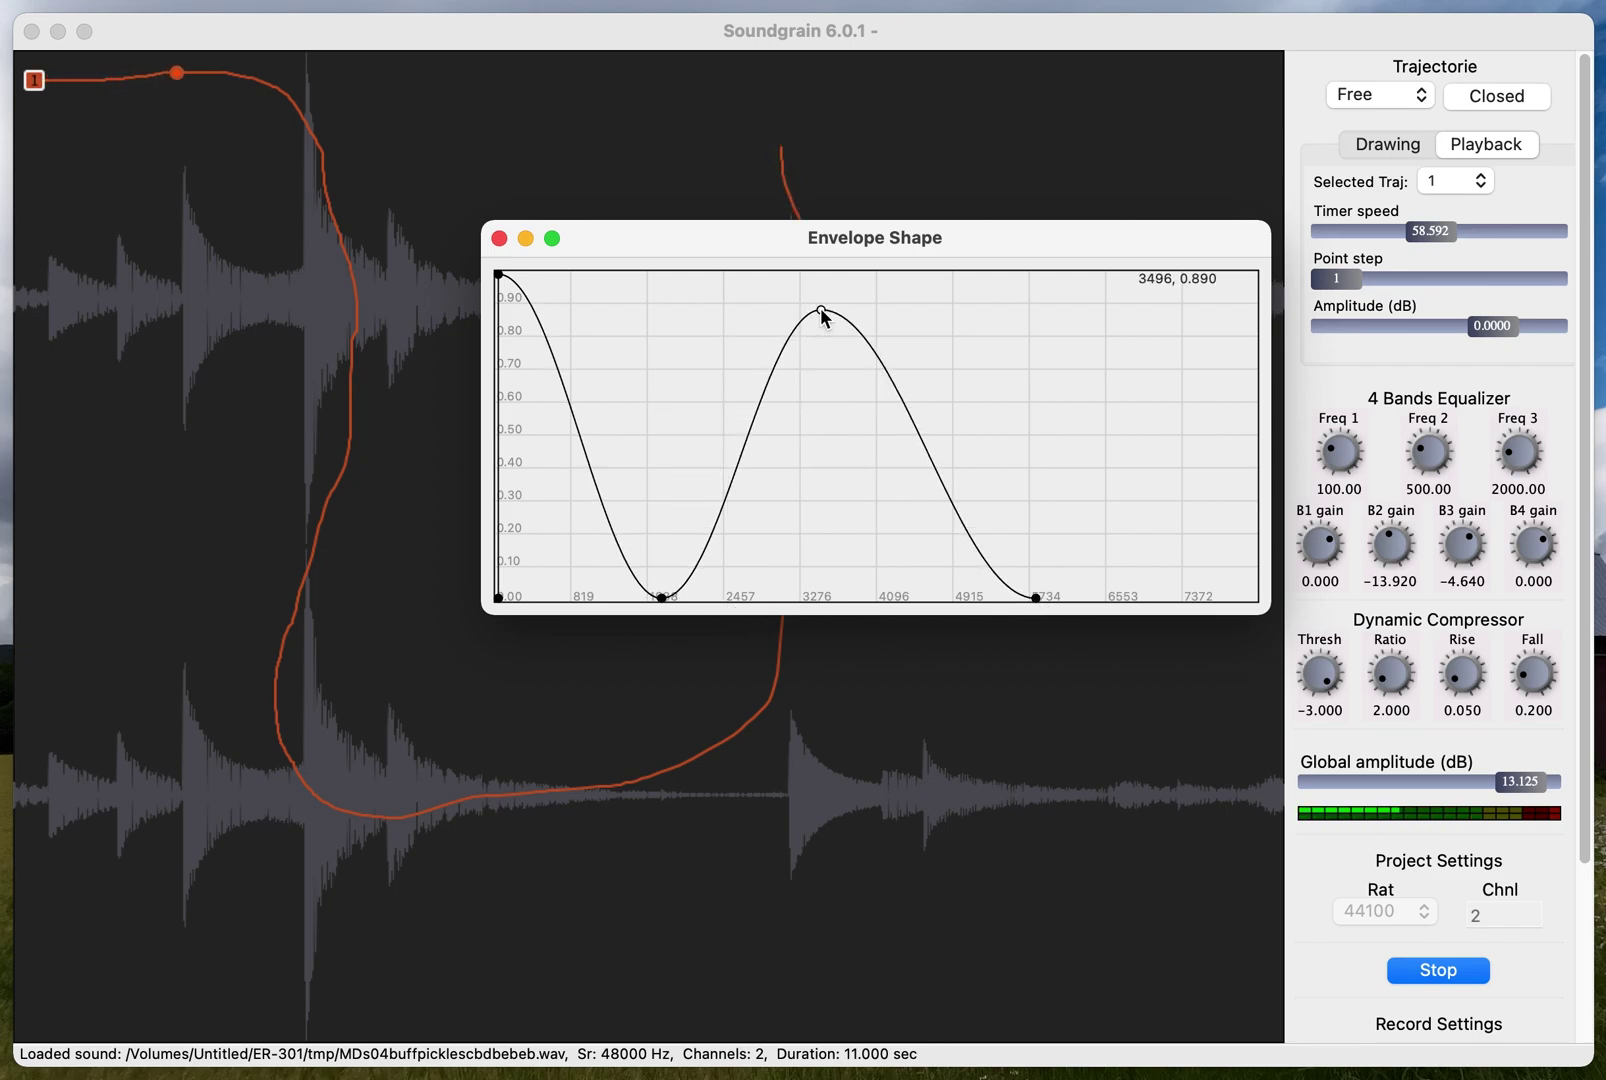
Move the end of the envelope's first decay to 3496, 0.000 and the envelope's end point to 8192, 0.000
{"action": "left_click_drag", "start_coordinate": [661, 598], "coordinate": [821, 597]}
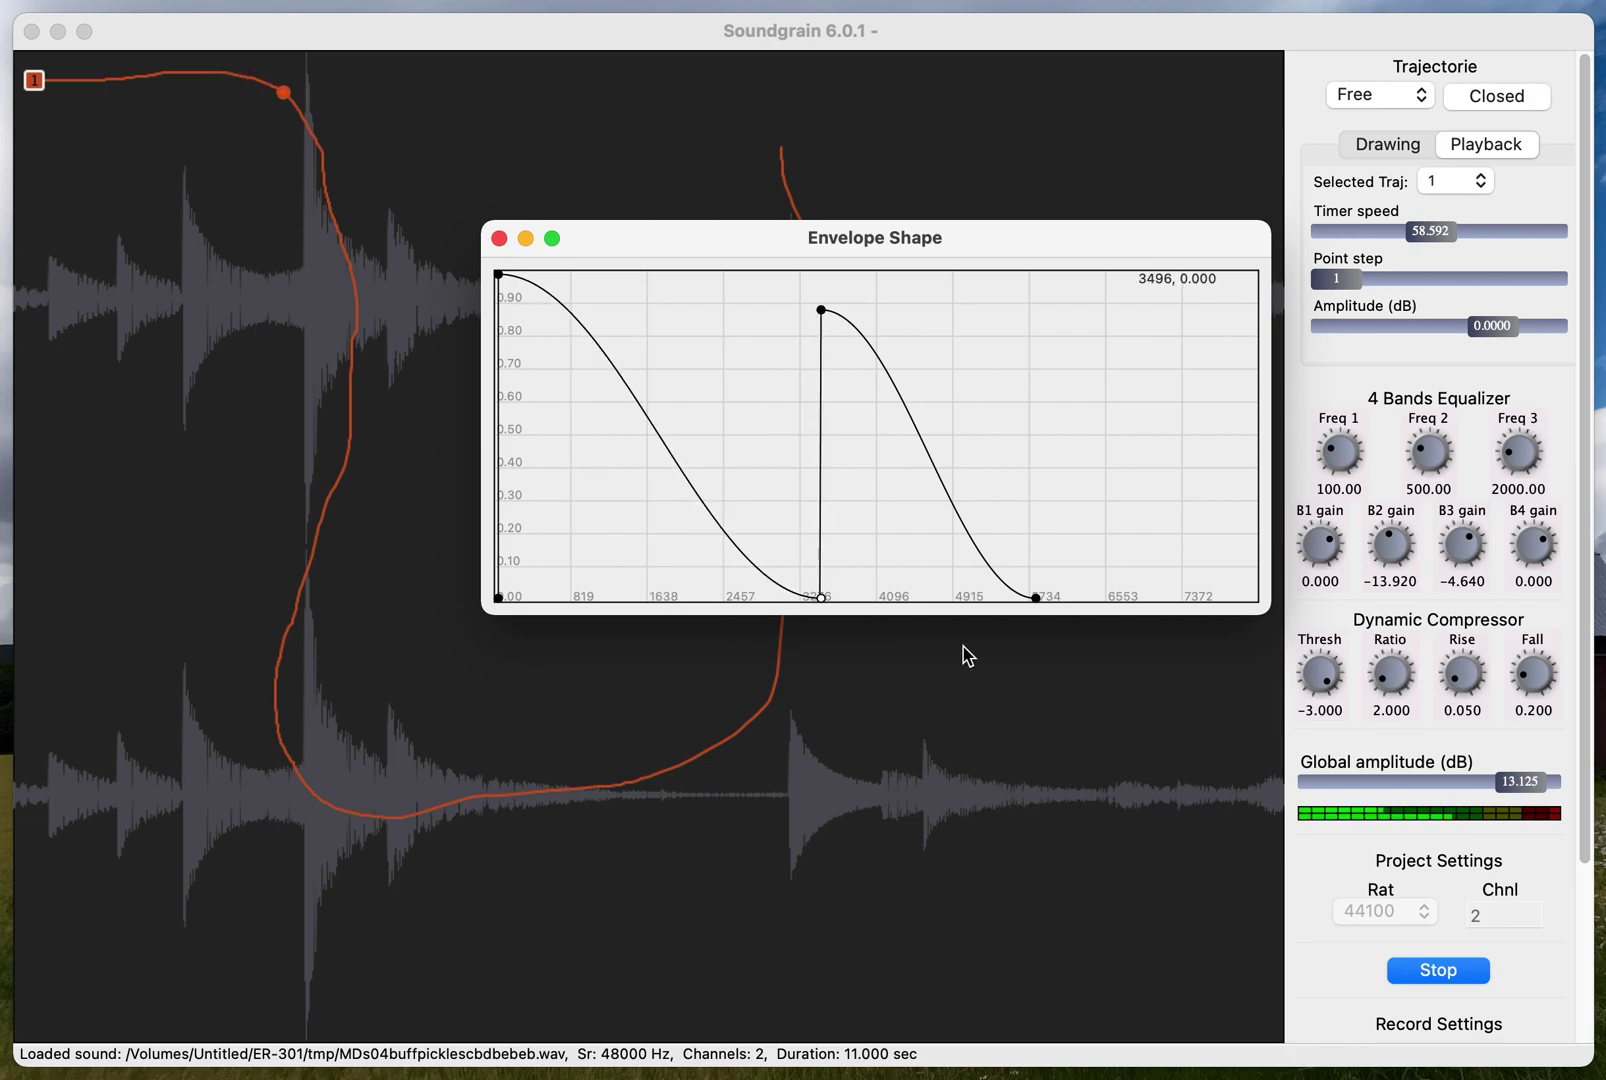
{"action": "left_click", "coordinate": [1038, 596]}
{"action": "left_click_drag", "start_coordinate": [1358, 743], "coordinate": [1445, 817]}
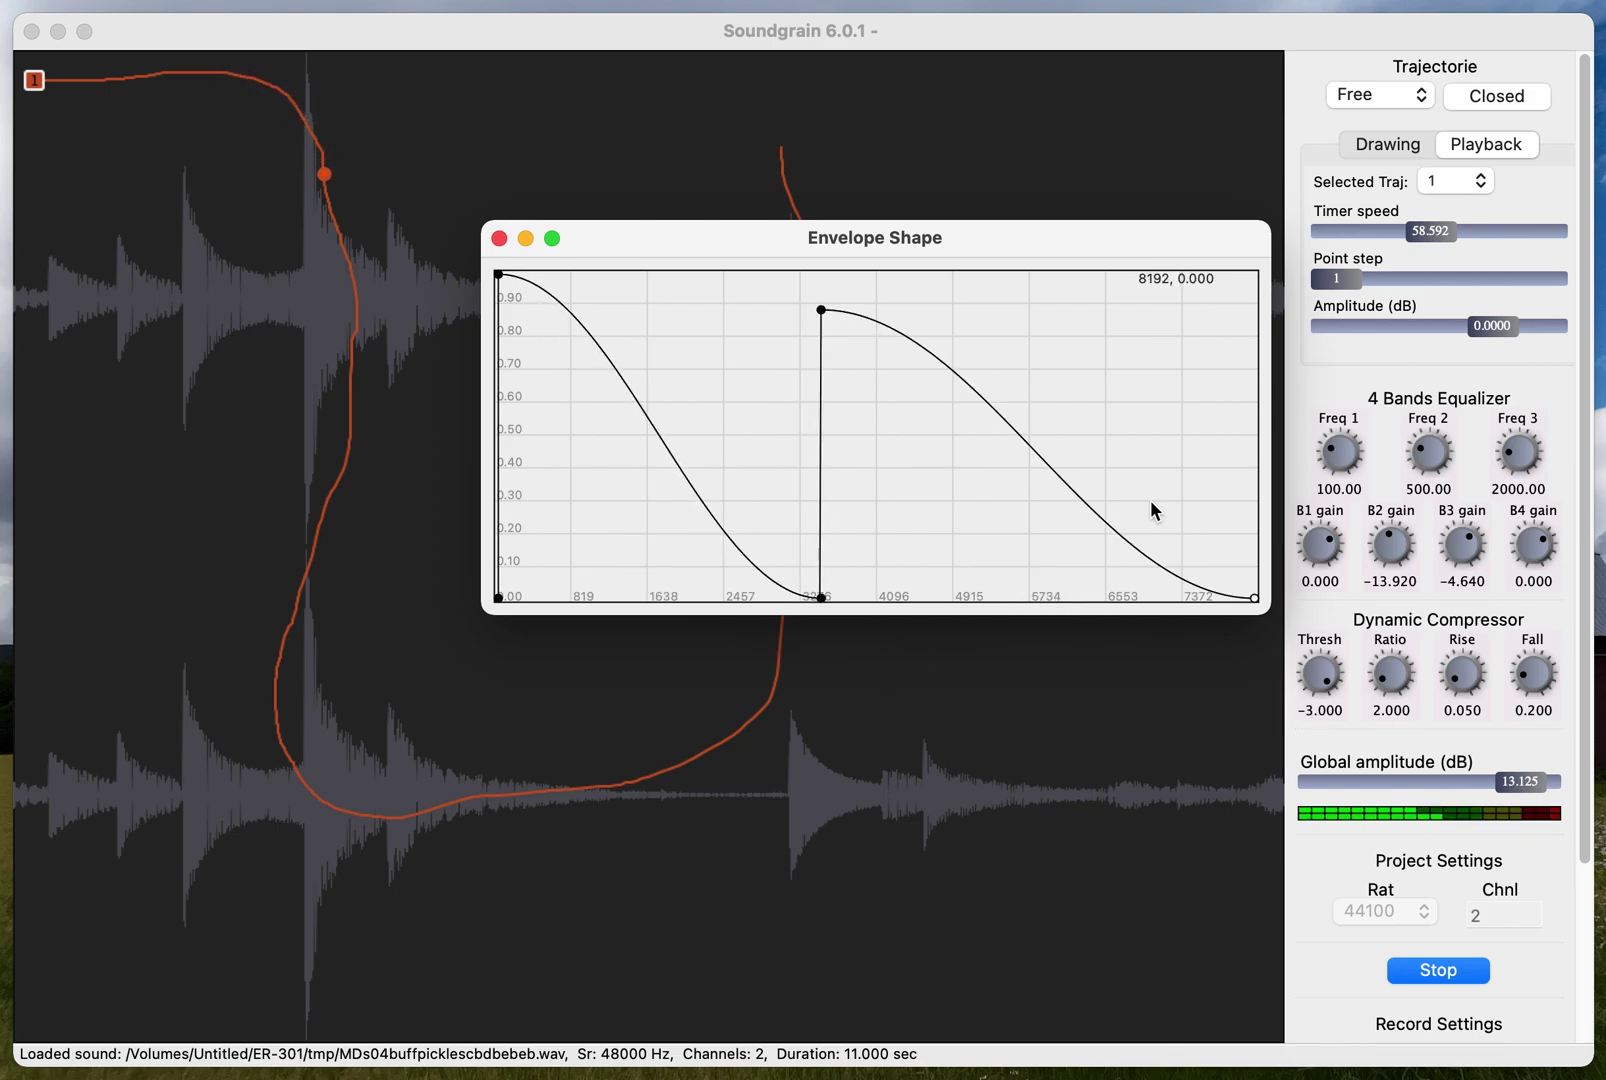
Vary the envelope's second peak at 3496 and leave it at full level, and lower the start point to 0, 0.508
{"action": "left_click_drag", "start_coordinate": [820, 312], "coordinate": [820, 415]}
{"action": "left_click_drag", "start_coordinate": [818, 252], "coordinate": [821, 197]}
{"action": "left_click_drag", "start_coordinate": [498, 275], "coordinate": [459, 434]}
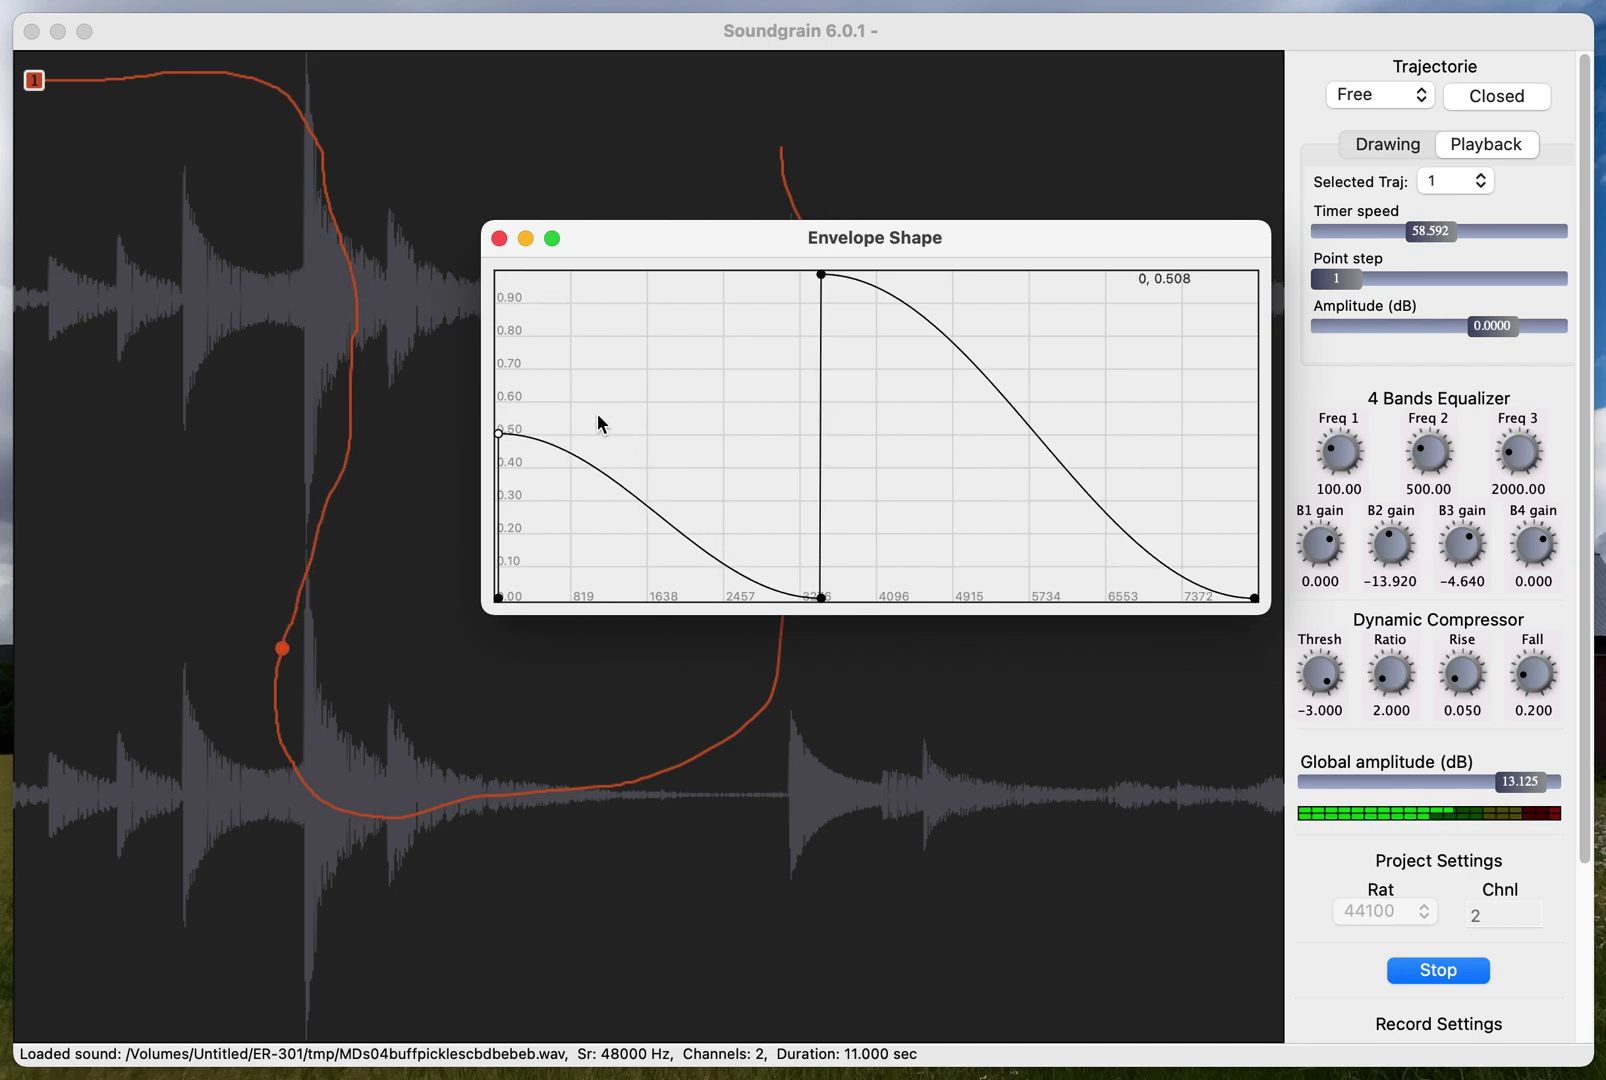
{"action": "left_click_drag", "start_coordinate": [822, 281], "coordinate": [812, 630]}
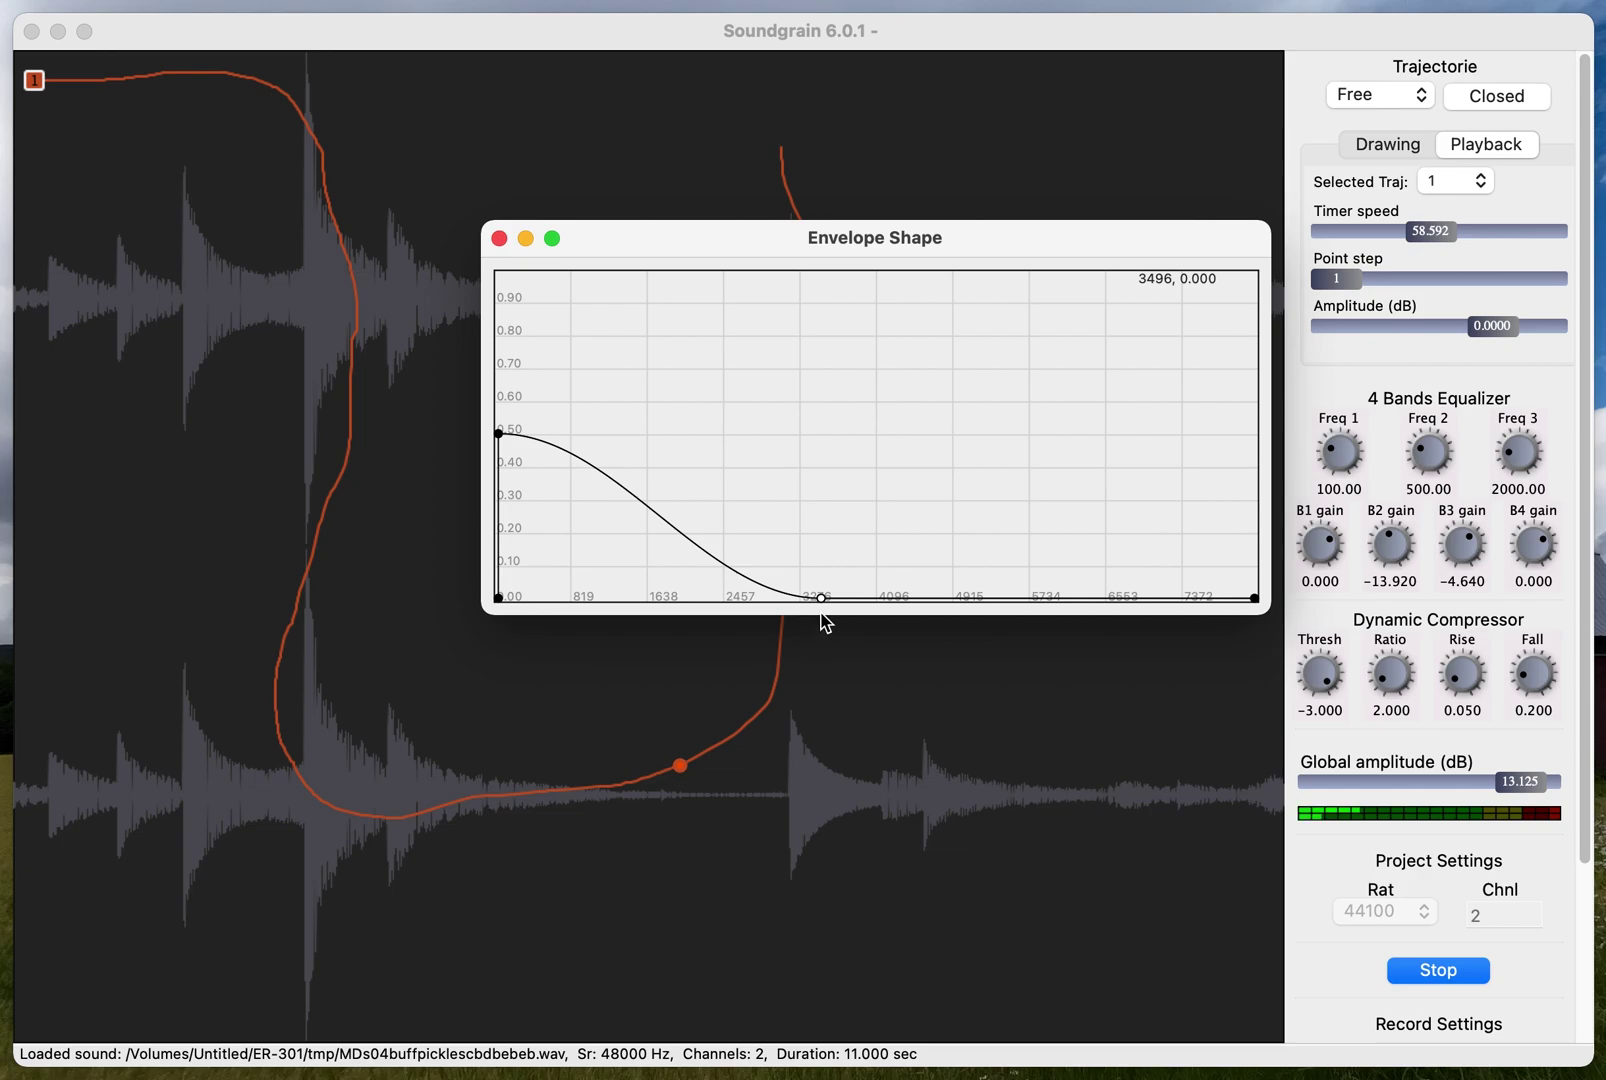
{"action": "left_click_drag", "start_coordinate": [875, 575], "coordinate": [727, 75]}
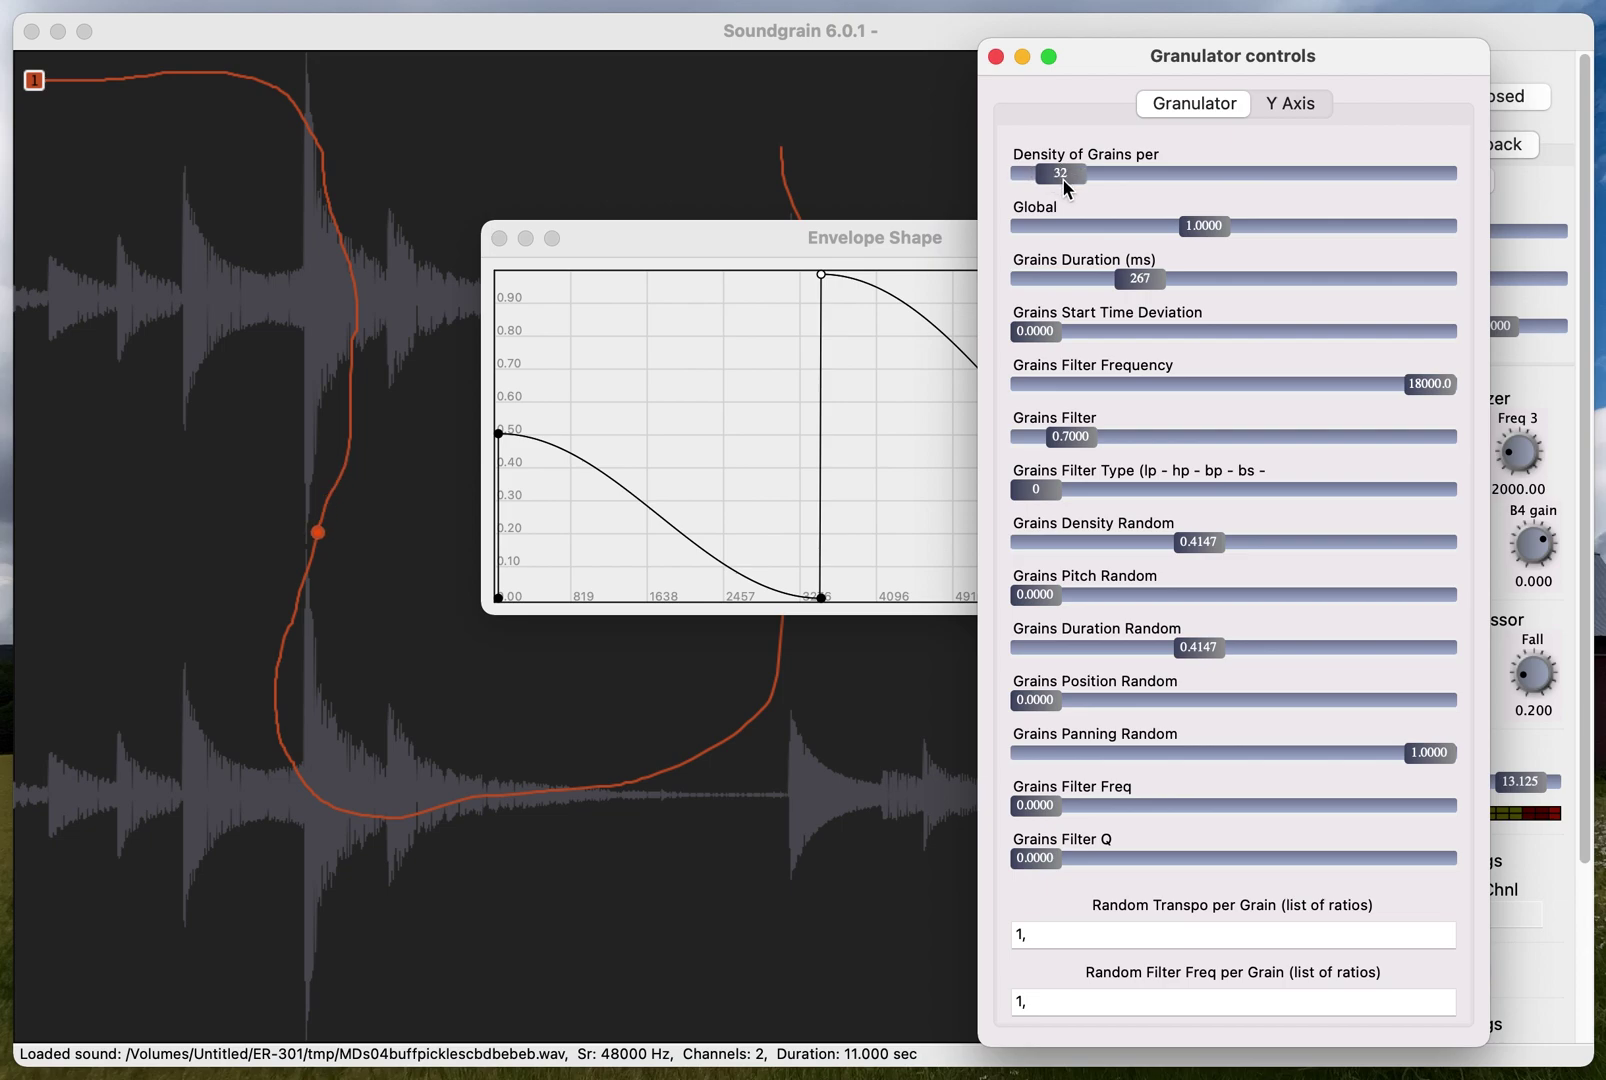
Set the grain density to 14 and both the density and duration randomness to 1.0000
{"action": "left_click_drag", "start_coordinate": [1041, 182], "coordinate": [1039, 183]}
{"action": "left_click_drag", "start_coordinate": [1189, 546], "coordinate": [1443, 557]}
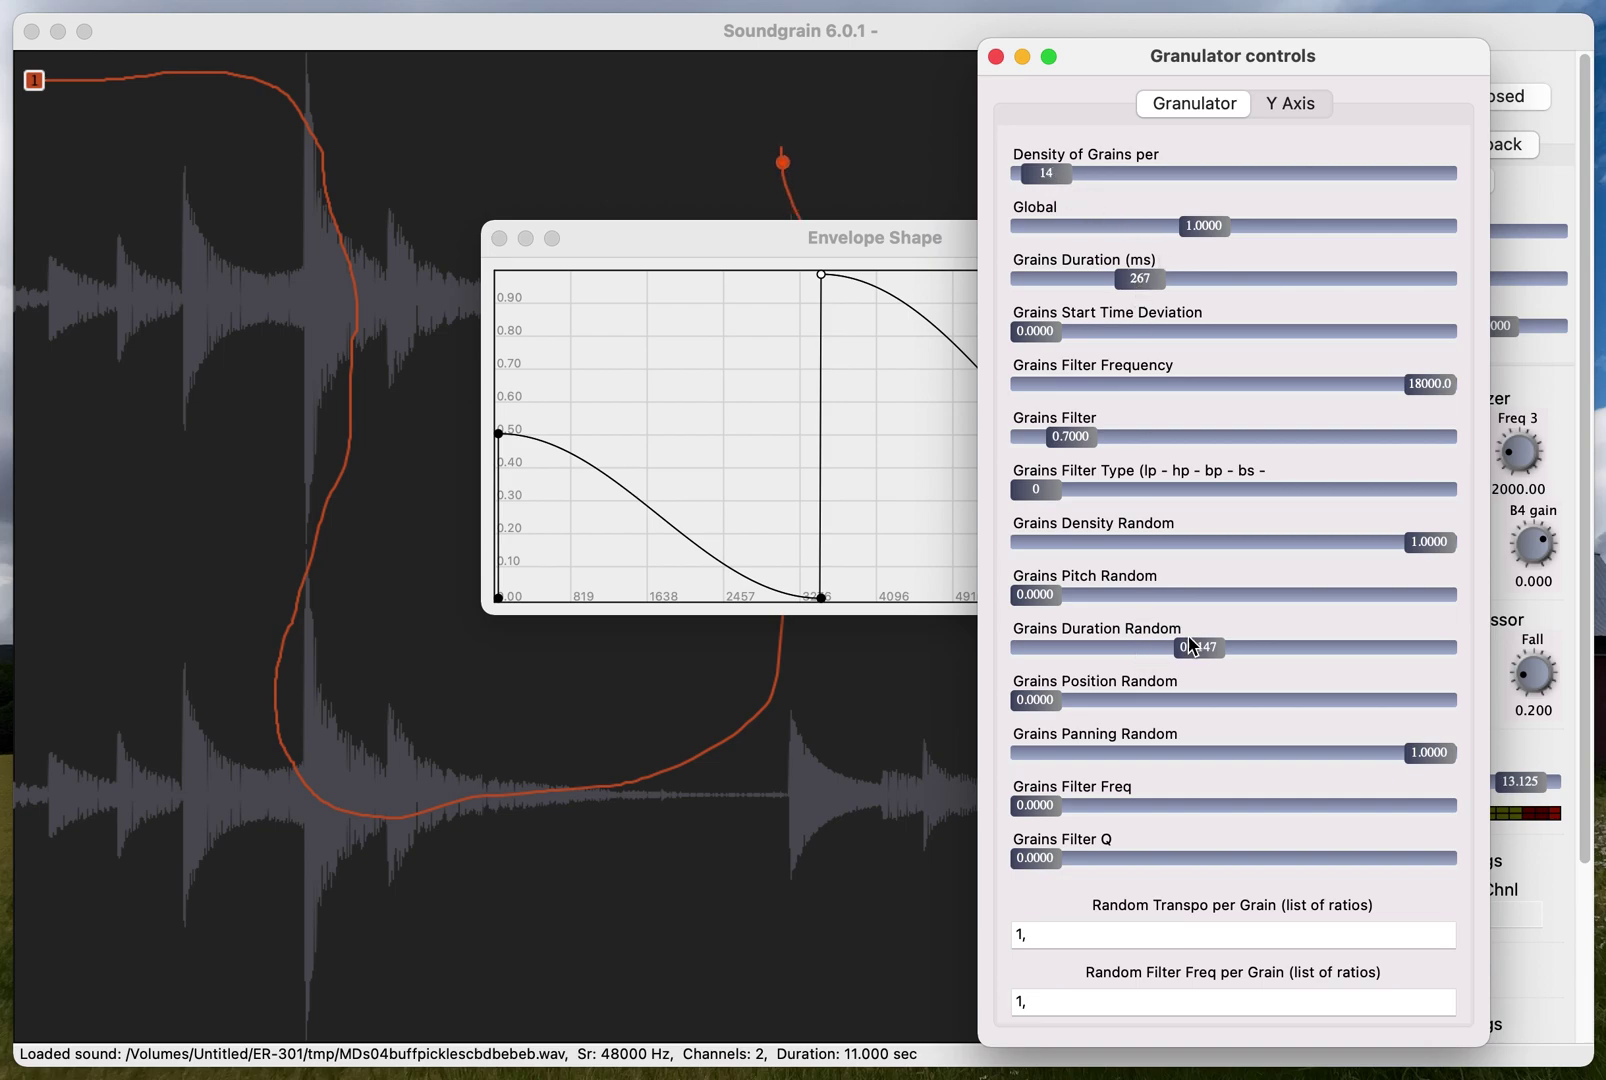
{"action": "left_click", "coordinate": [1427, 652]}
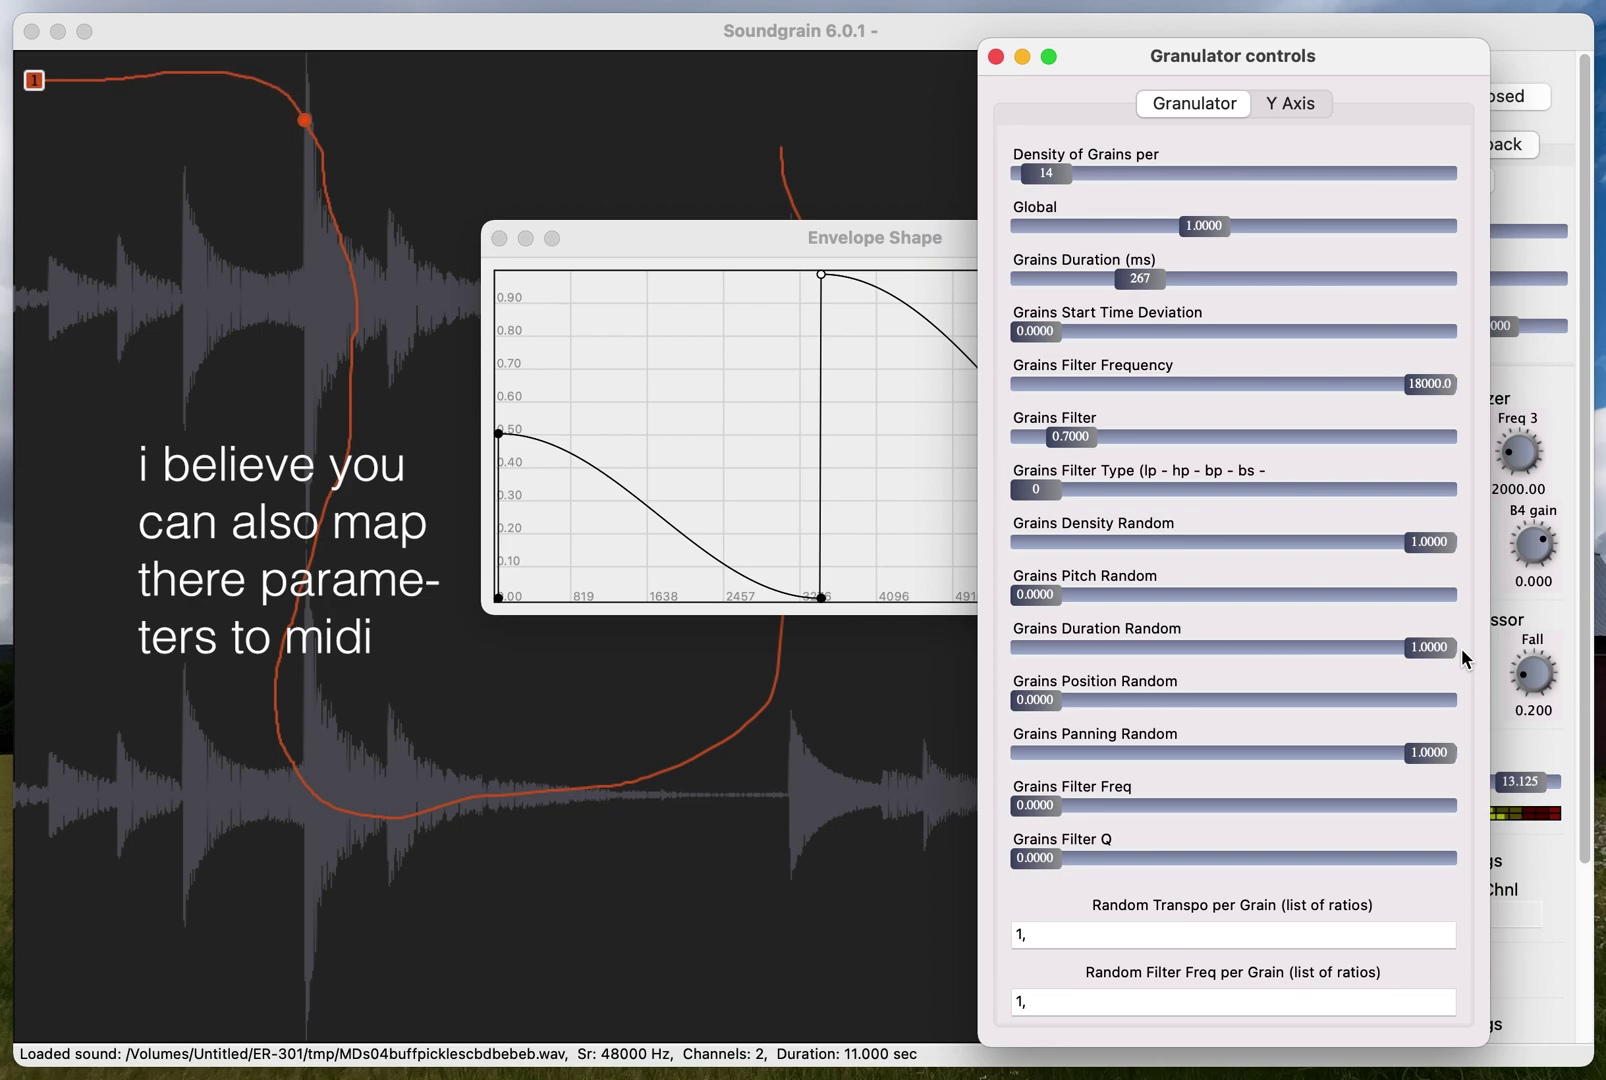
Adjust the equalizer gains to -6.940, -16.800, -1.160 and 8.120 for bands 1 to 4, and set trajectory 1's timer speed to 54.720
{"action": "left_click", "coordinate": [1507, 29]}
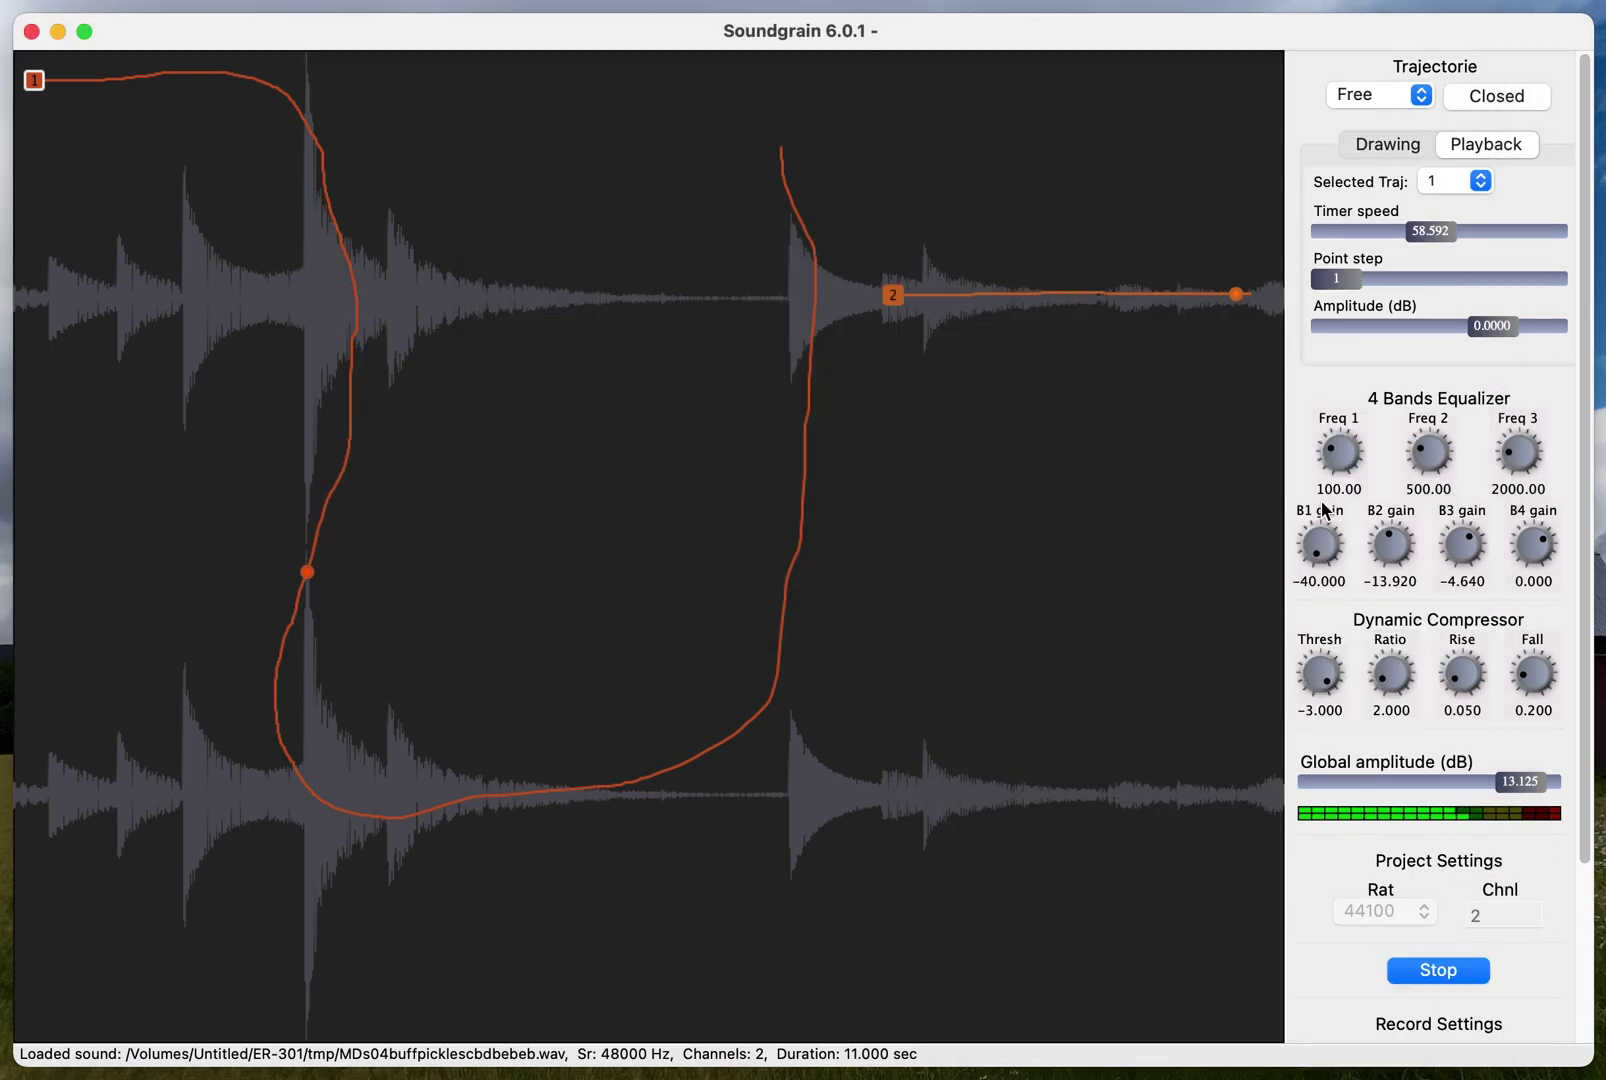
{"action": "left_click_drag", "start_coordinate": [1322, 540], "coordinate": [1342, 635]}
{"action": "left_click_drag", "start_coordinate": [1392, 545], "coordinate": [1391, 650]}
{"action": "left_click_drag", "start_coordinate": [1464, 566], "coordinate": [1463, 646]}
{"action": "left_click_drag", "start_coordinate": [1462, 552], "coordinate": [1460, 458]}
{"action": "left_click_drag", "start_coordinate": [1535, 553], "coordinate": [1465, 516]}
{"action": "mouse_move", "coordinate": [1445, 238]}
{"action": "left_mouse_down"}
{"action": "mouse_move", "coordinate": [1355, 236]}
{"action": "mouse_move", "coordinate": [1533, 237]}
{"action": "mouse_move", "coordinate": [1428, 240]}
{"action": "left_mouse_up"}
{"action": "left_click_drag", "start_coordinate": [1393, 556], "coordinate": [1393, 450]}
{"action": "left_click_drag", "start_coordinate": [1335, 545], "coordinate": [1305, 386]}
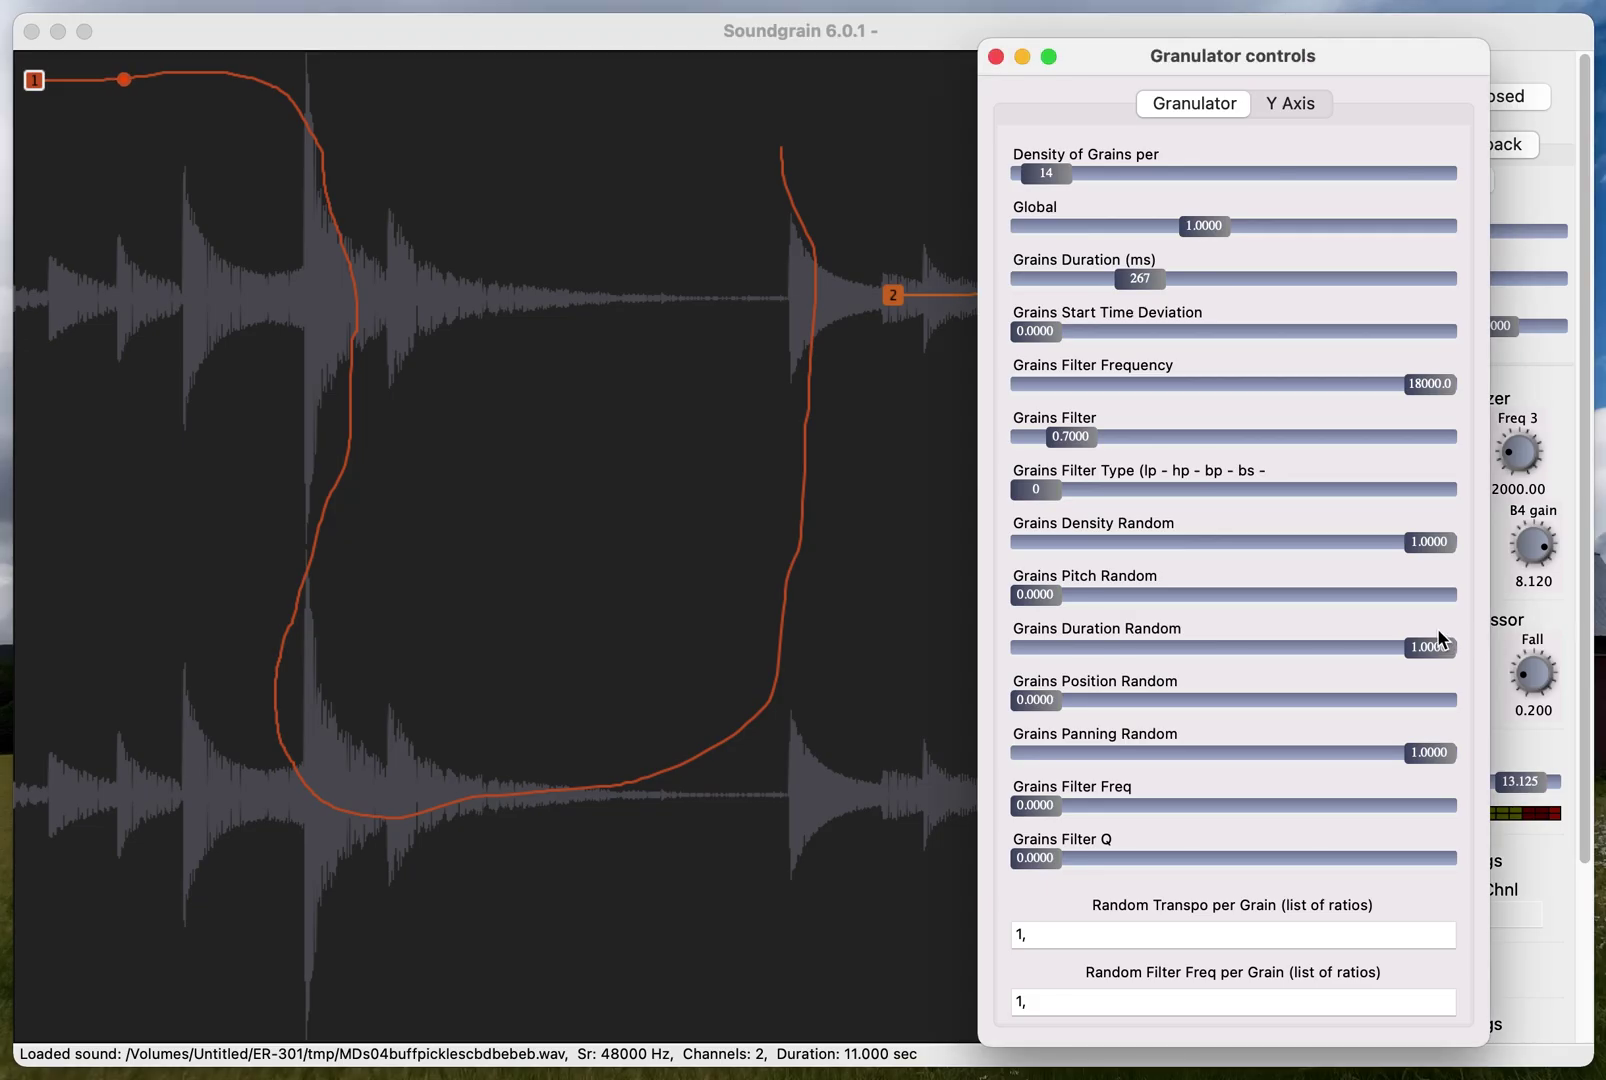
Reset the grain duration and density randomness to 0 and set the grain density to 2
{"action": "double_click", "coordinate": [1400, 648]}
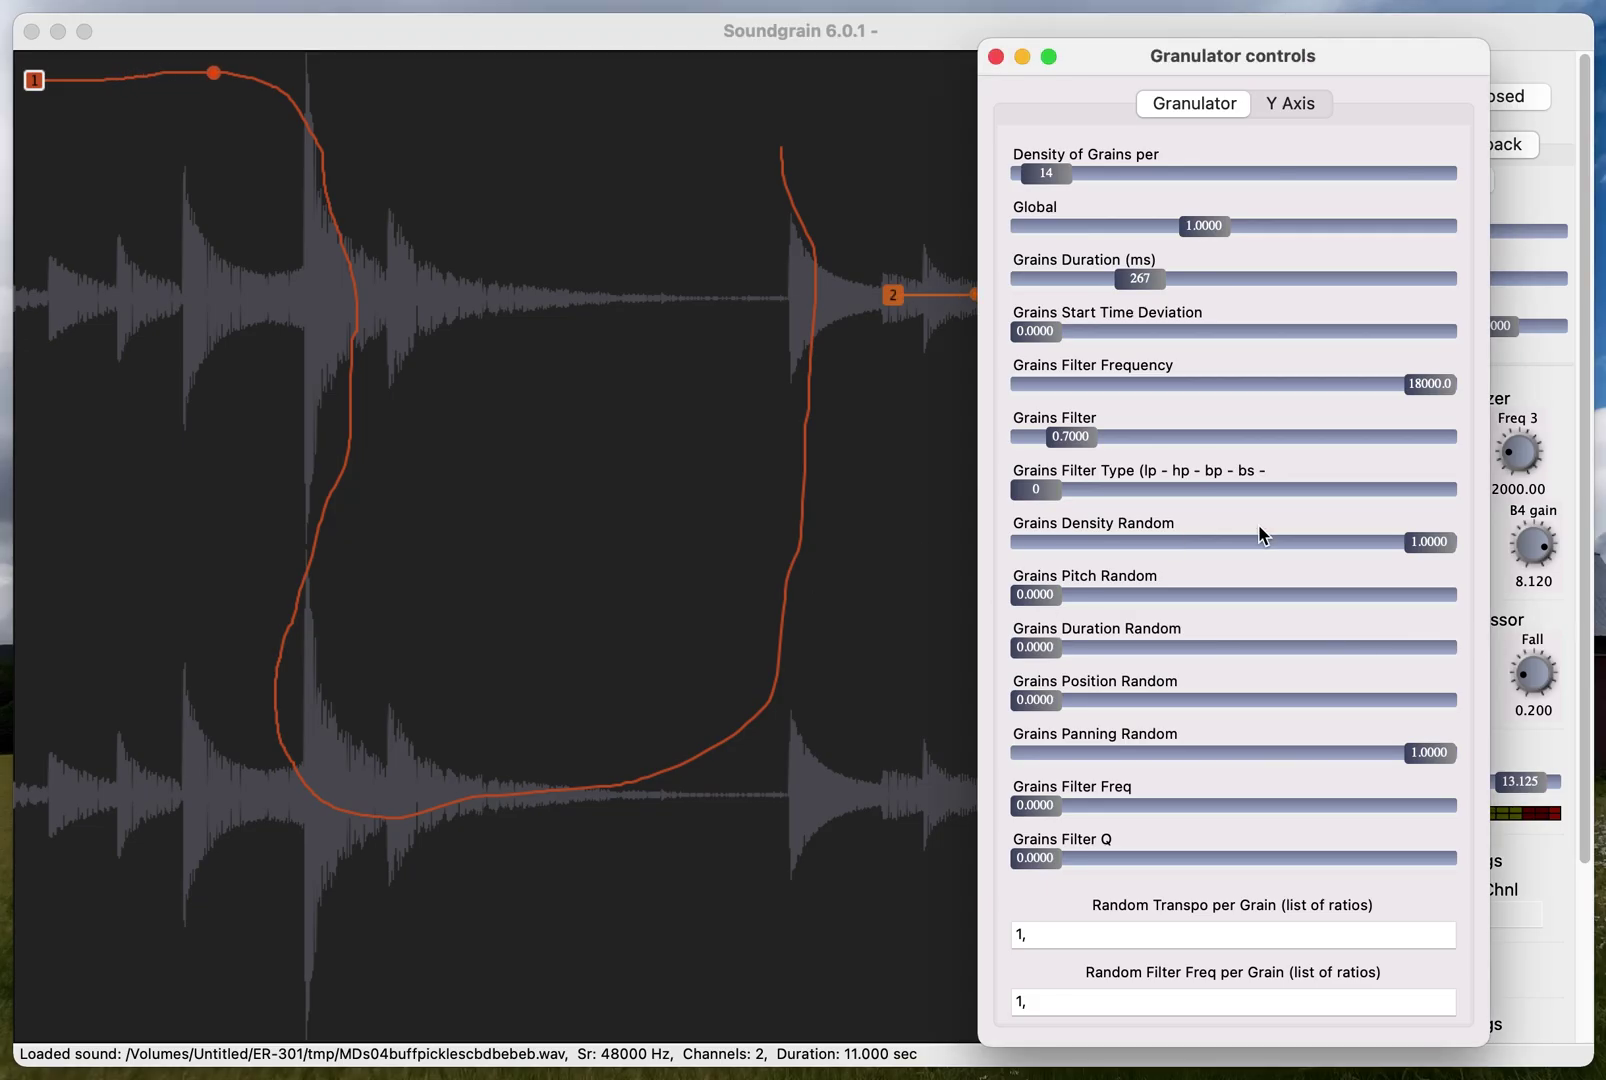
{"action": "double_click", "coordinate": [1427, 543]}
{"action": "left_click_drag", "start_coordinate": [1061, 176], "coordinate": [1039, 173]}
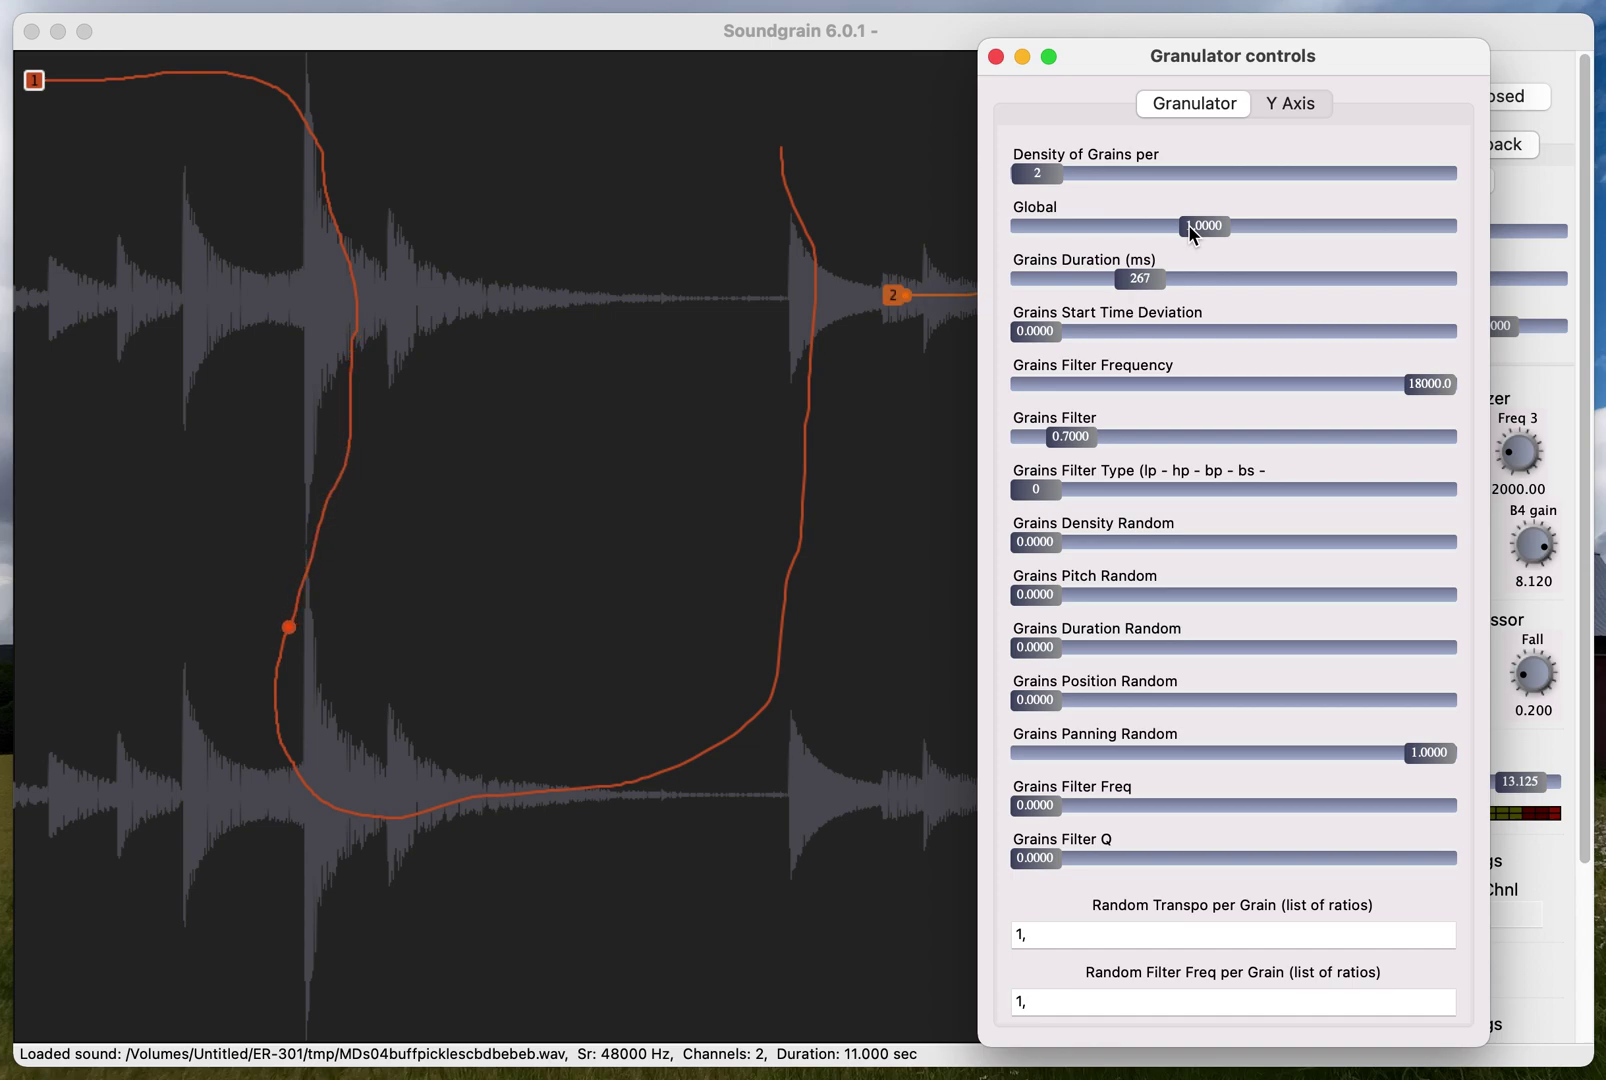
Vary the granulator's Global value, leaving it at 0.9758, and lengthen the grain duration beyond 457 ms
{"action": "left_click_drag", "start_coordinate": [1188, 225], "coordinate": [1327, 220]}
{"action": "left_click_drag", "start_coordinate": [1148, 277], "coordinate": [1216, 281]}
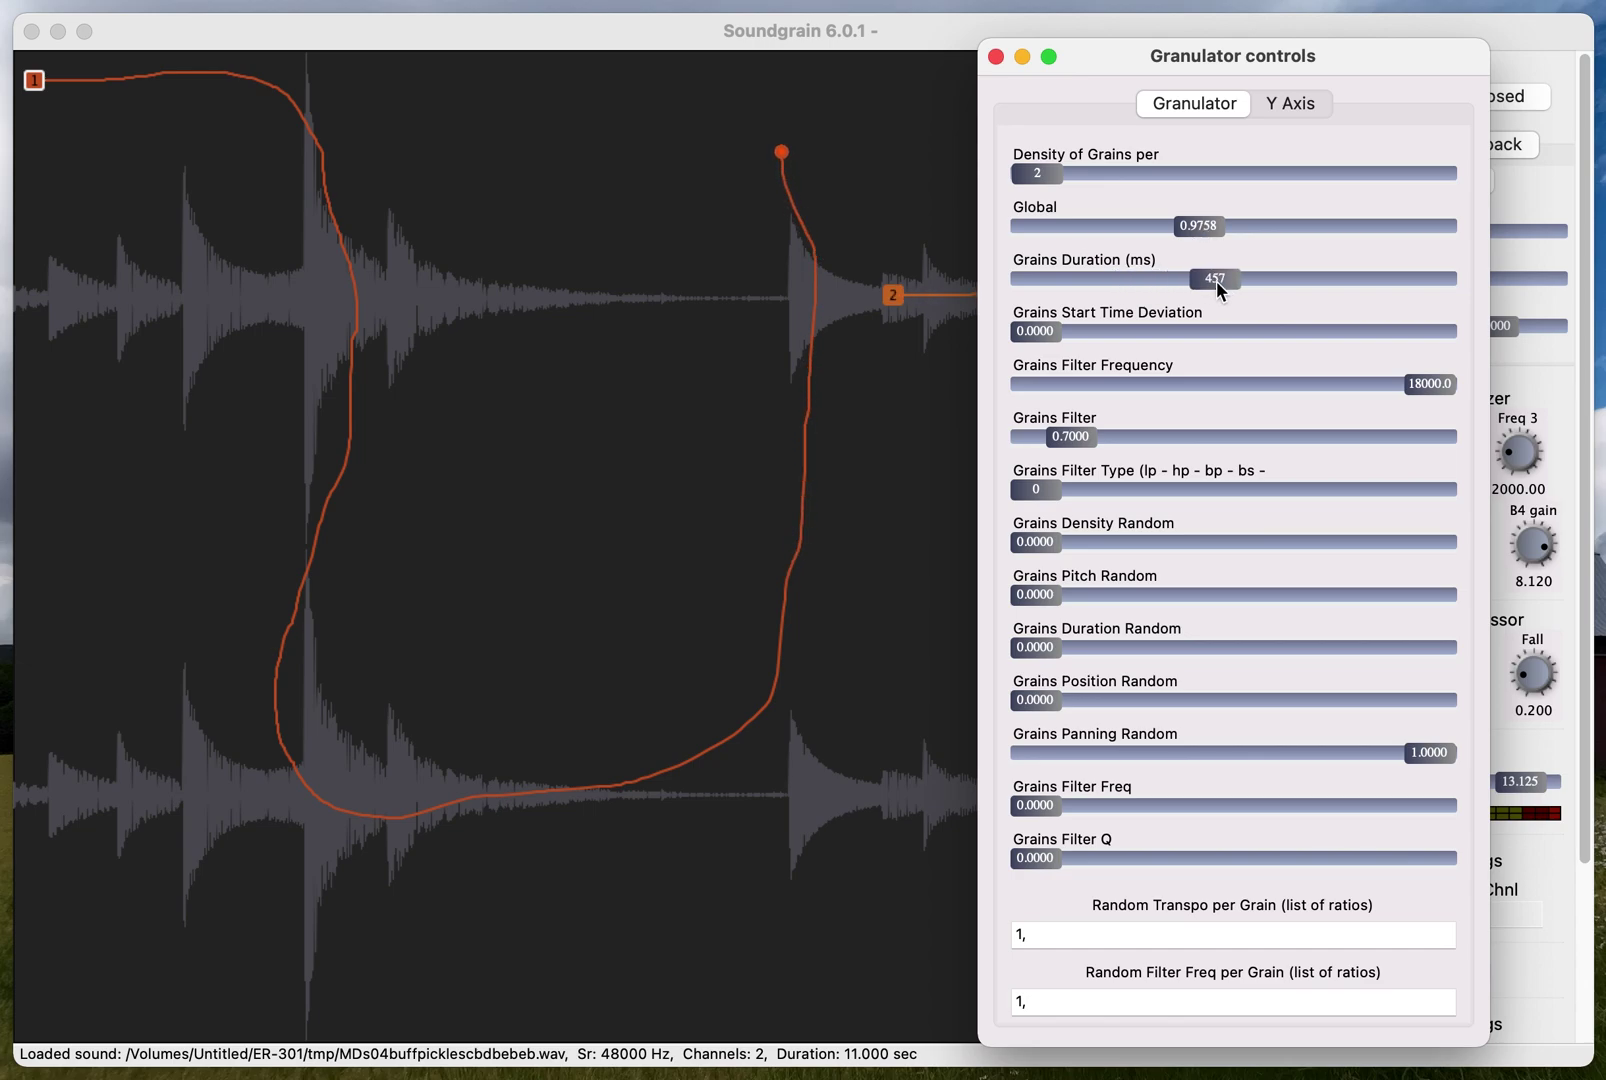
{"action": "left_click_drag", "start_coordinate": [1216, 281], "coordinate": [1293, 289]}
Delete both trajectories and replace the loaded sound with wetbellstmp1.wav
{"action": "left_click", "coordinate": [676, 305]}
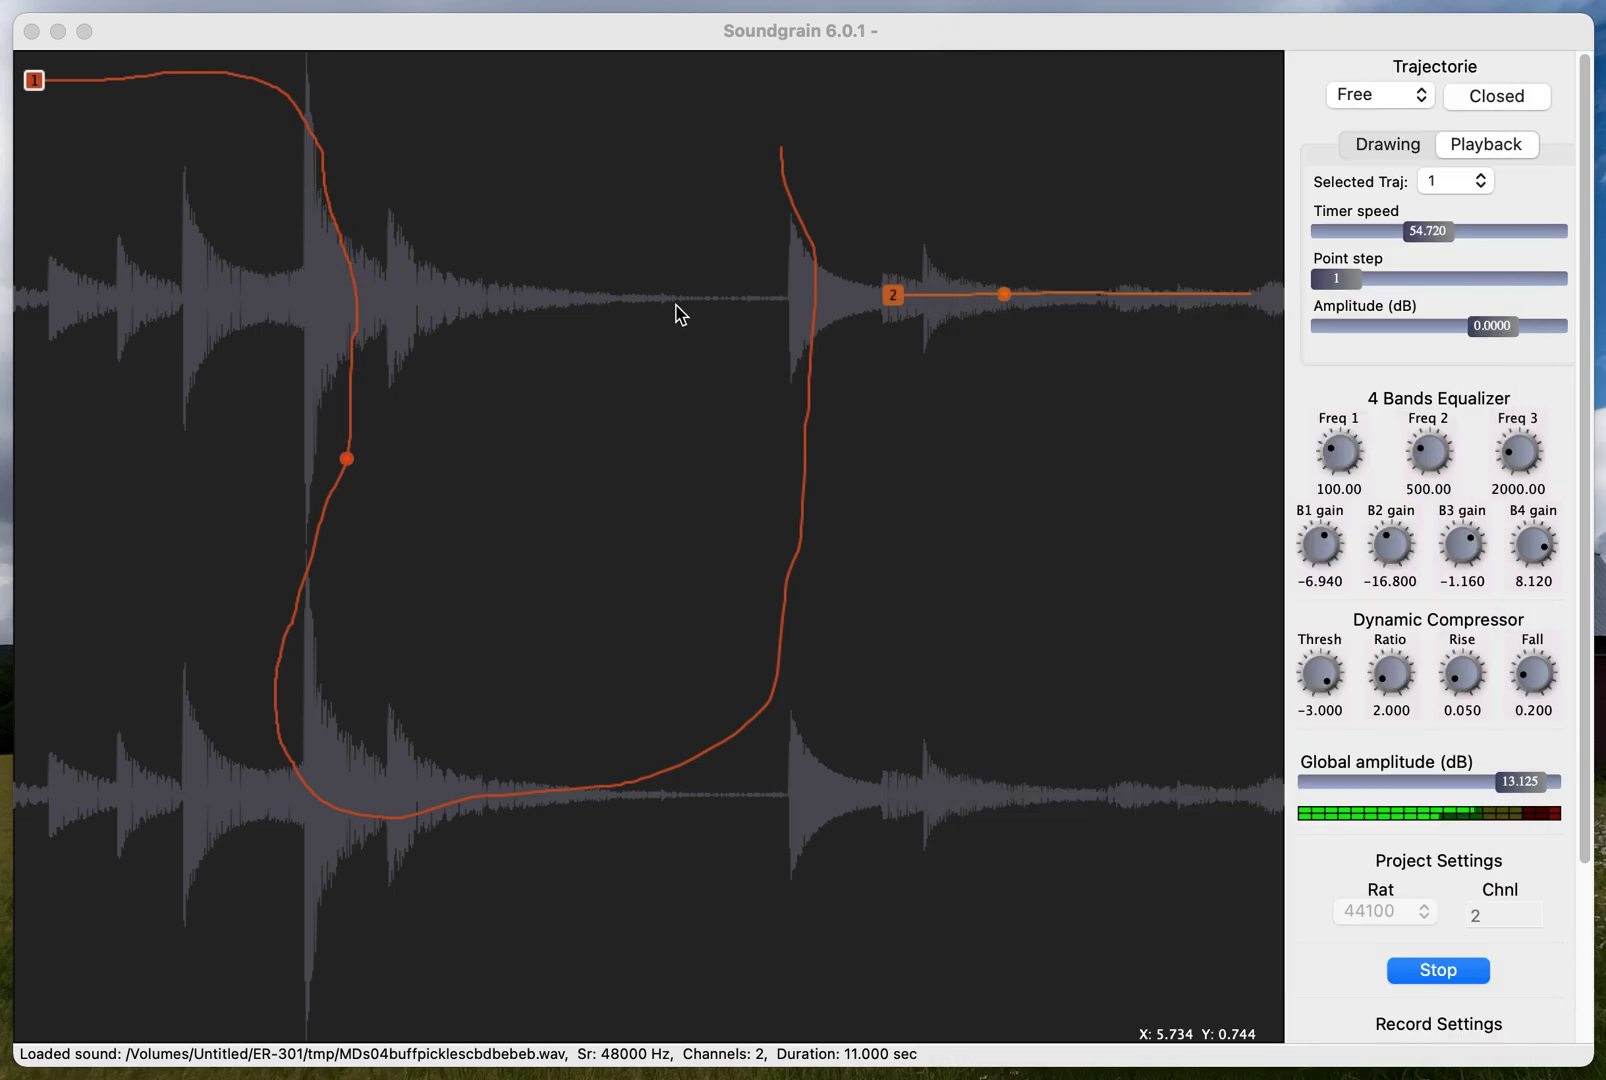
{"action": "key", "text": "XF86AudioRaiseVolume"}
{"action": "key", "text": "BackSpace"}
{"action": "key", "text": "BackSpace"}
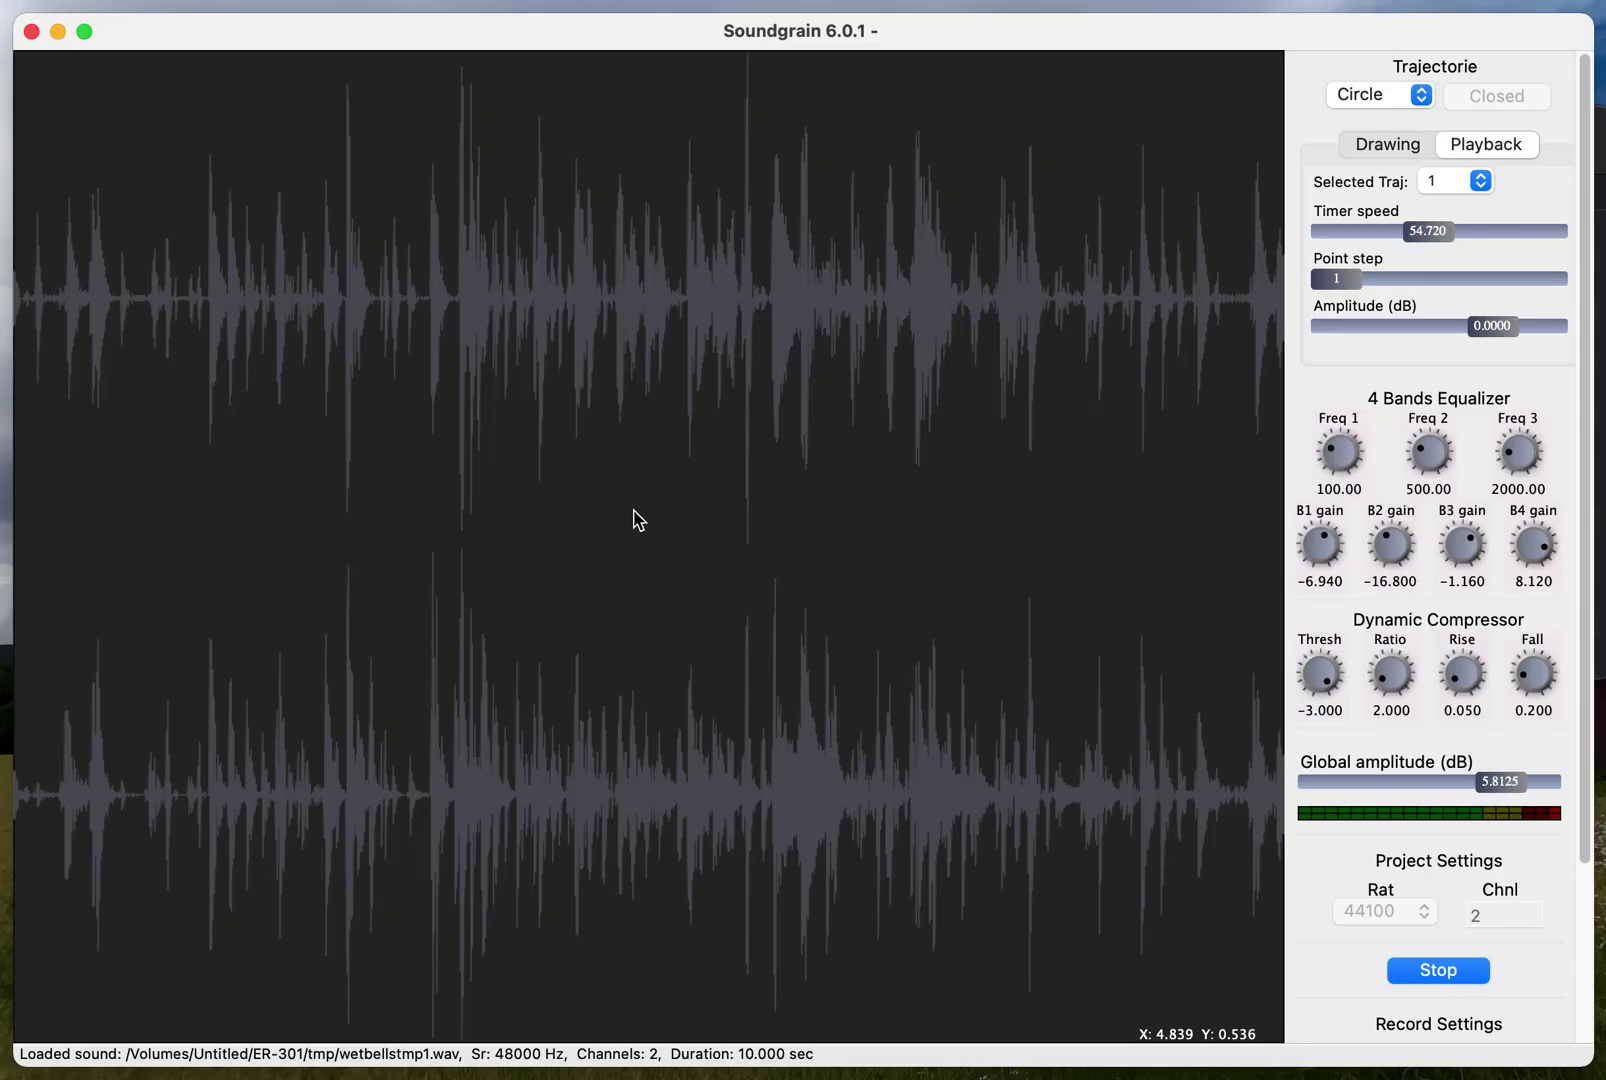
Draw a large circle trajectory around the middle of the waveform and lower the global amplitude to about -1.0 dB
{"action": "left_click_drag", "start_coordinate": [648, 513], "coordinate": [979, 724]}
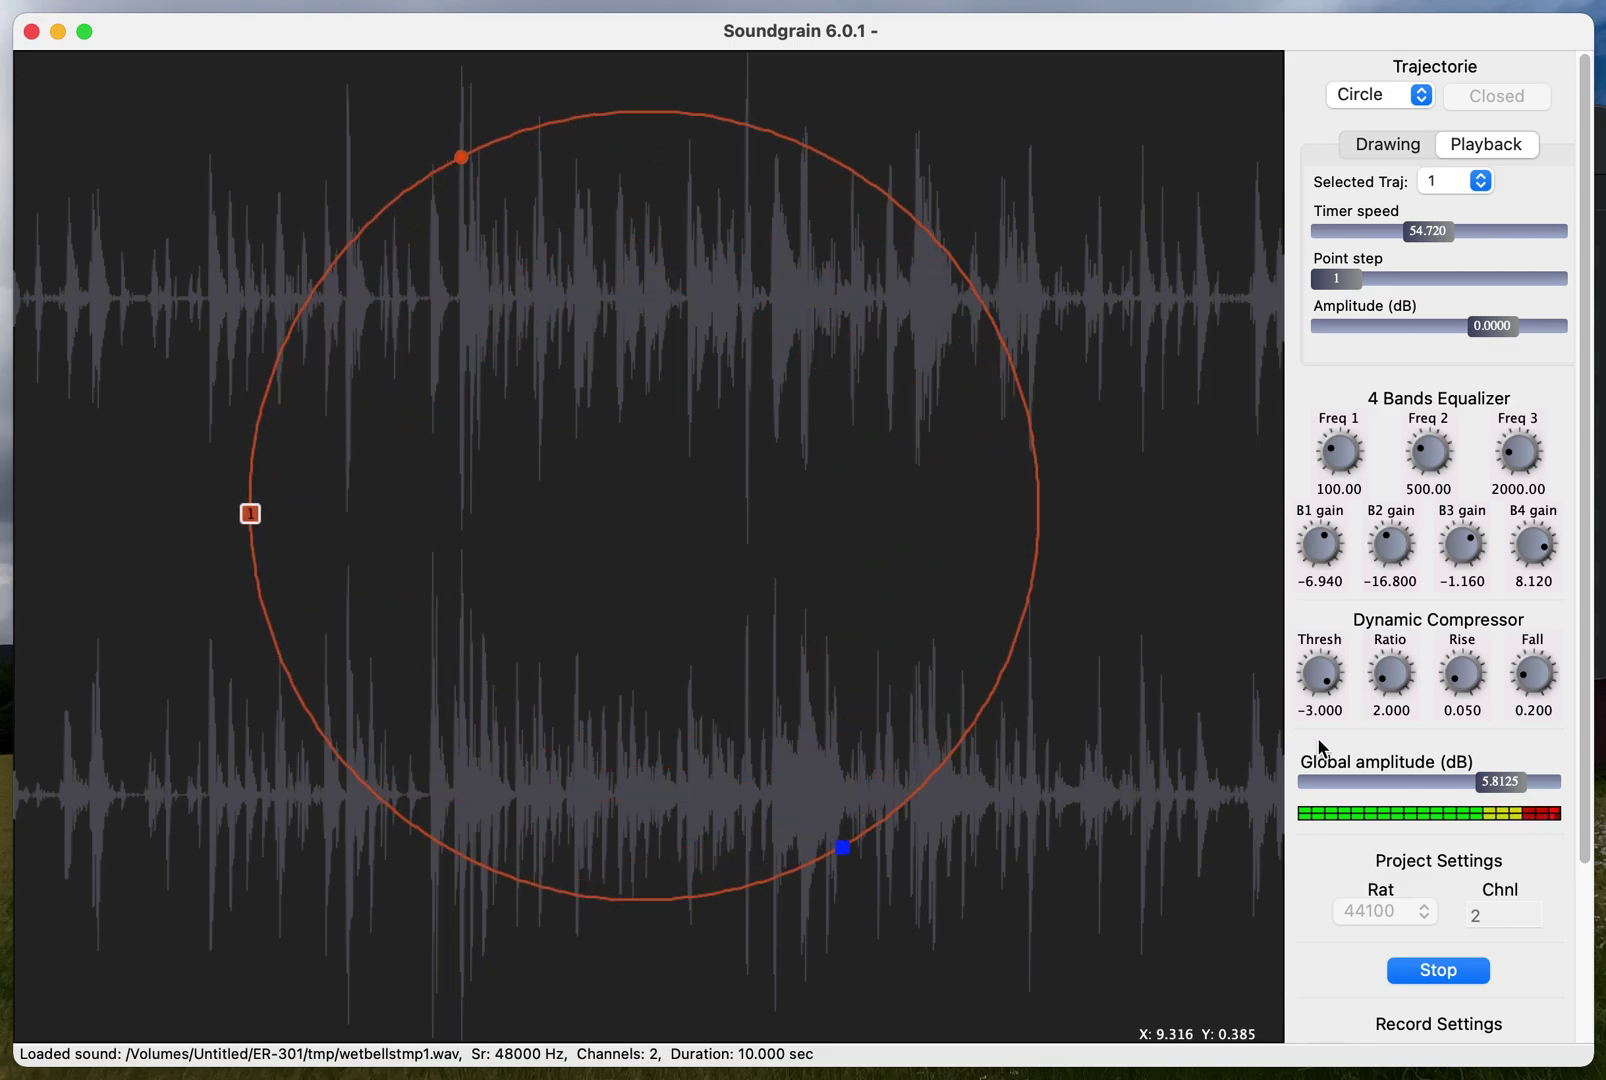
{"action": "left_click_drag", "start_coordinate": [1496, 778], "coordinate": [1484, 778]}
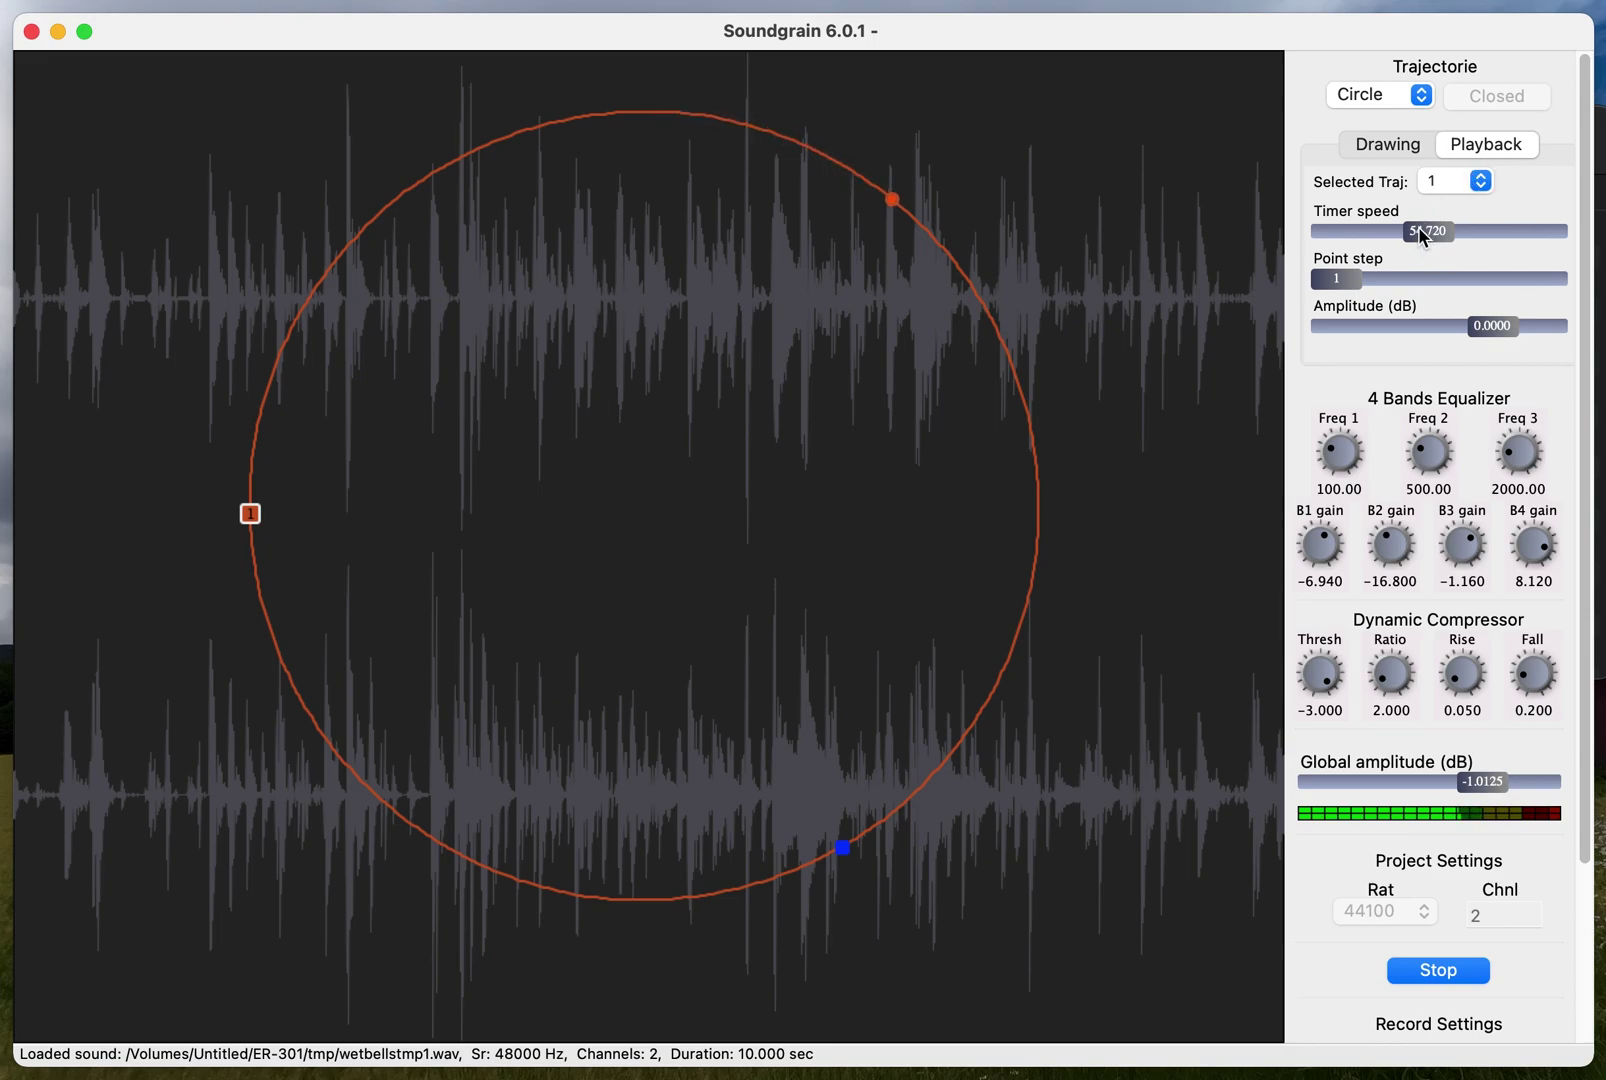
Set the circle trajectory's timer speed to 735.18 and its point step to 69
{"action": "left_click_drag", "start_coordinate": [1420, 229], "coordinate": [1455, 232]}
{"action": "left_click_drag", "start_coordinate": [1362, 278], "coordinate": [1423, 272]}
{"action": "mouse_move", "coordinate": [1552, 289]}
{"action": "left_mouse_down"}
{"action": "mouse_move", "coordinate": [1487, 290]}
{"action": "mouse_move", "coordinate": [1455, 231]}
{"action": "left_mouse_up"}
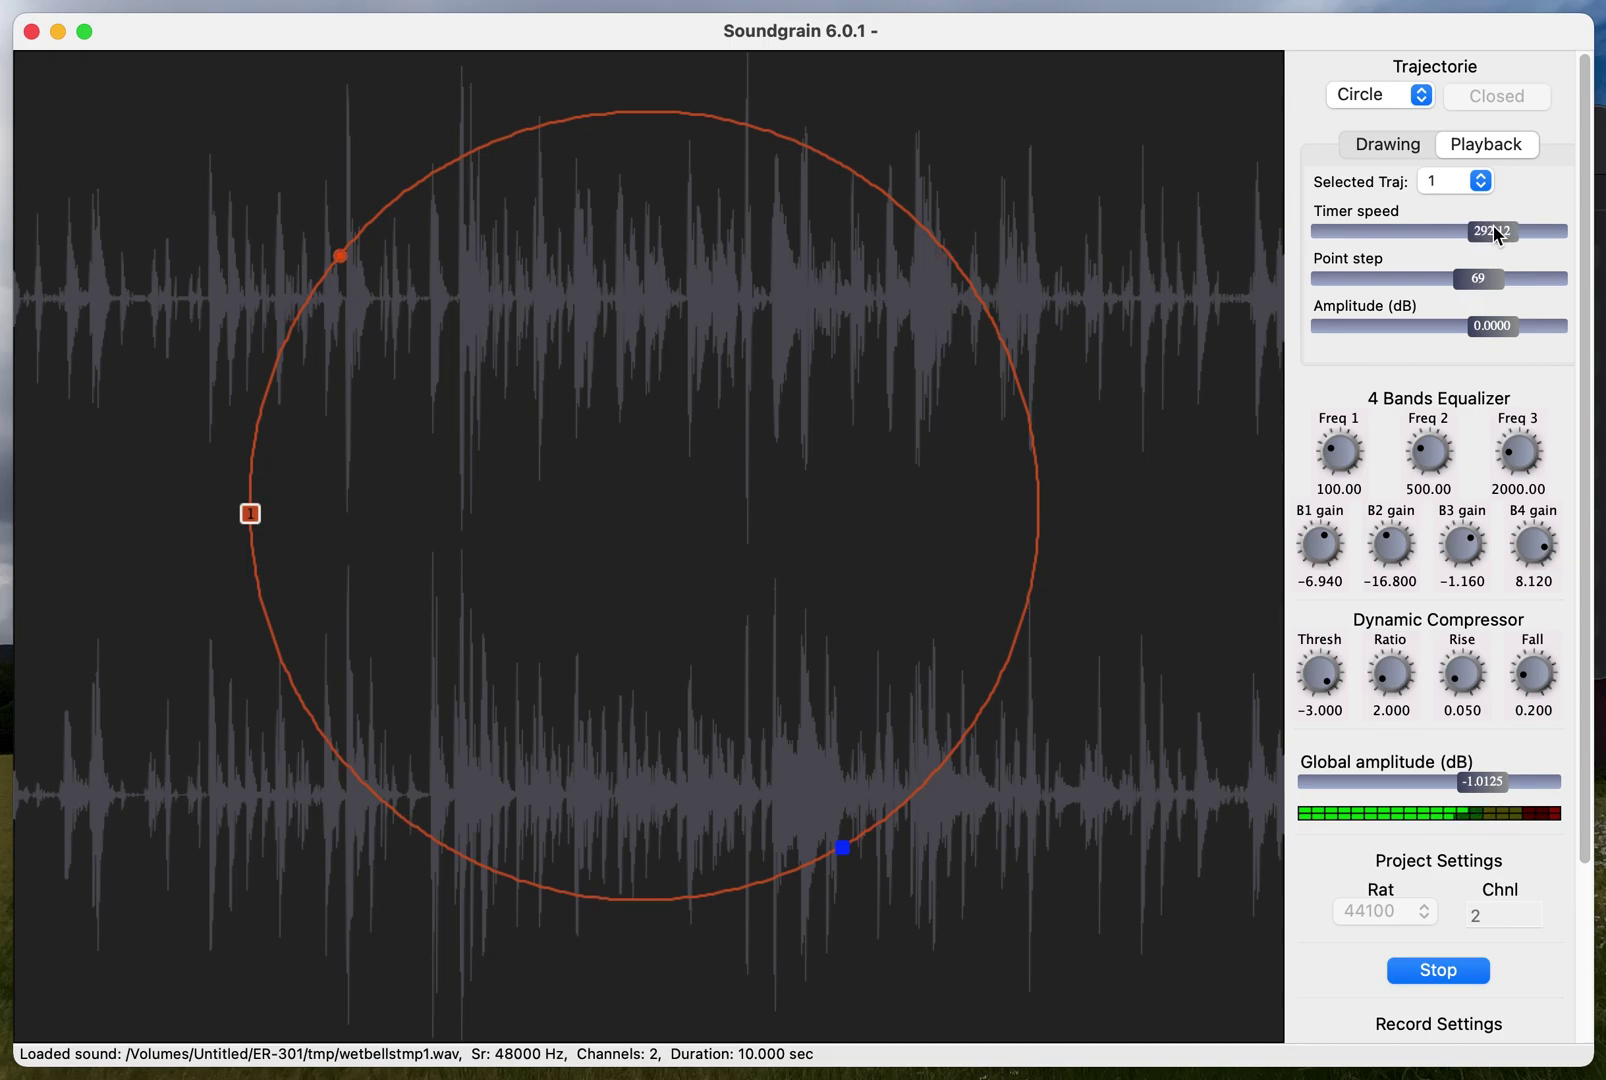
{"action": "left_click_drag", "start_coordinate": [1524, 226], "coordinate": [1529, 227]}
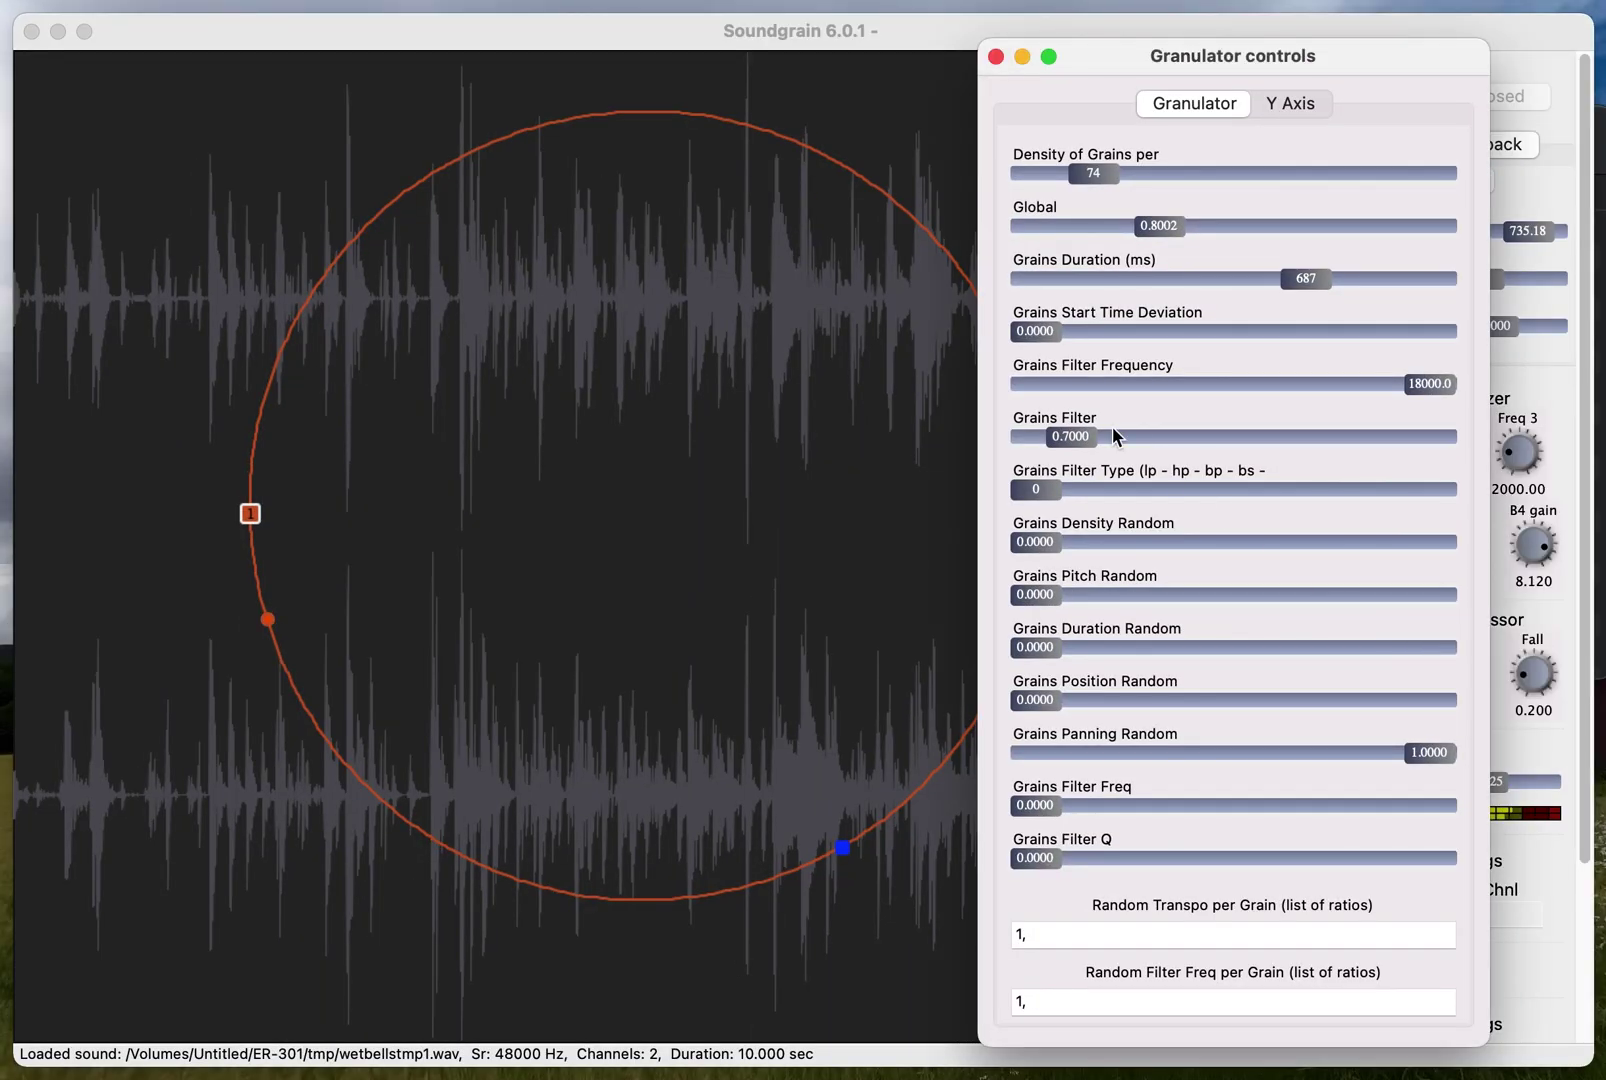
Set the grain duration to 737 ms, the density to 17, and the start time deviation and density, duration and position randomness to 1.0000
{"action": "mouse_move", "coordinate": [1292, 285]}
{"action": "left_mouse_down"}
{"action": "mouse_move", "coordinate": [1100, 294]}
{"action": "mouse_move", "coordinate": [1329, 282]}
{"action": "left_mouse_up"}
{"action": "left_click_drag", "start_coordinate": [1100, 175], "coordinate": [1051, 172]}
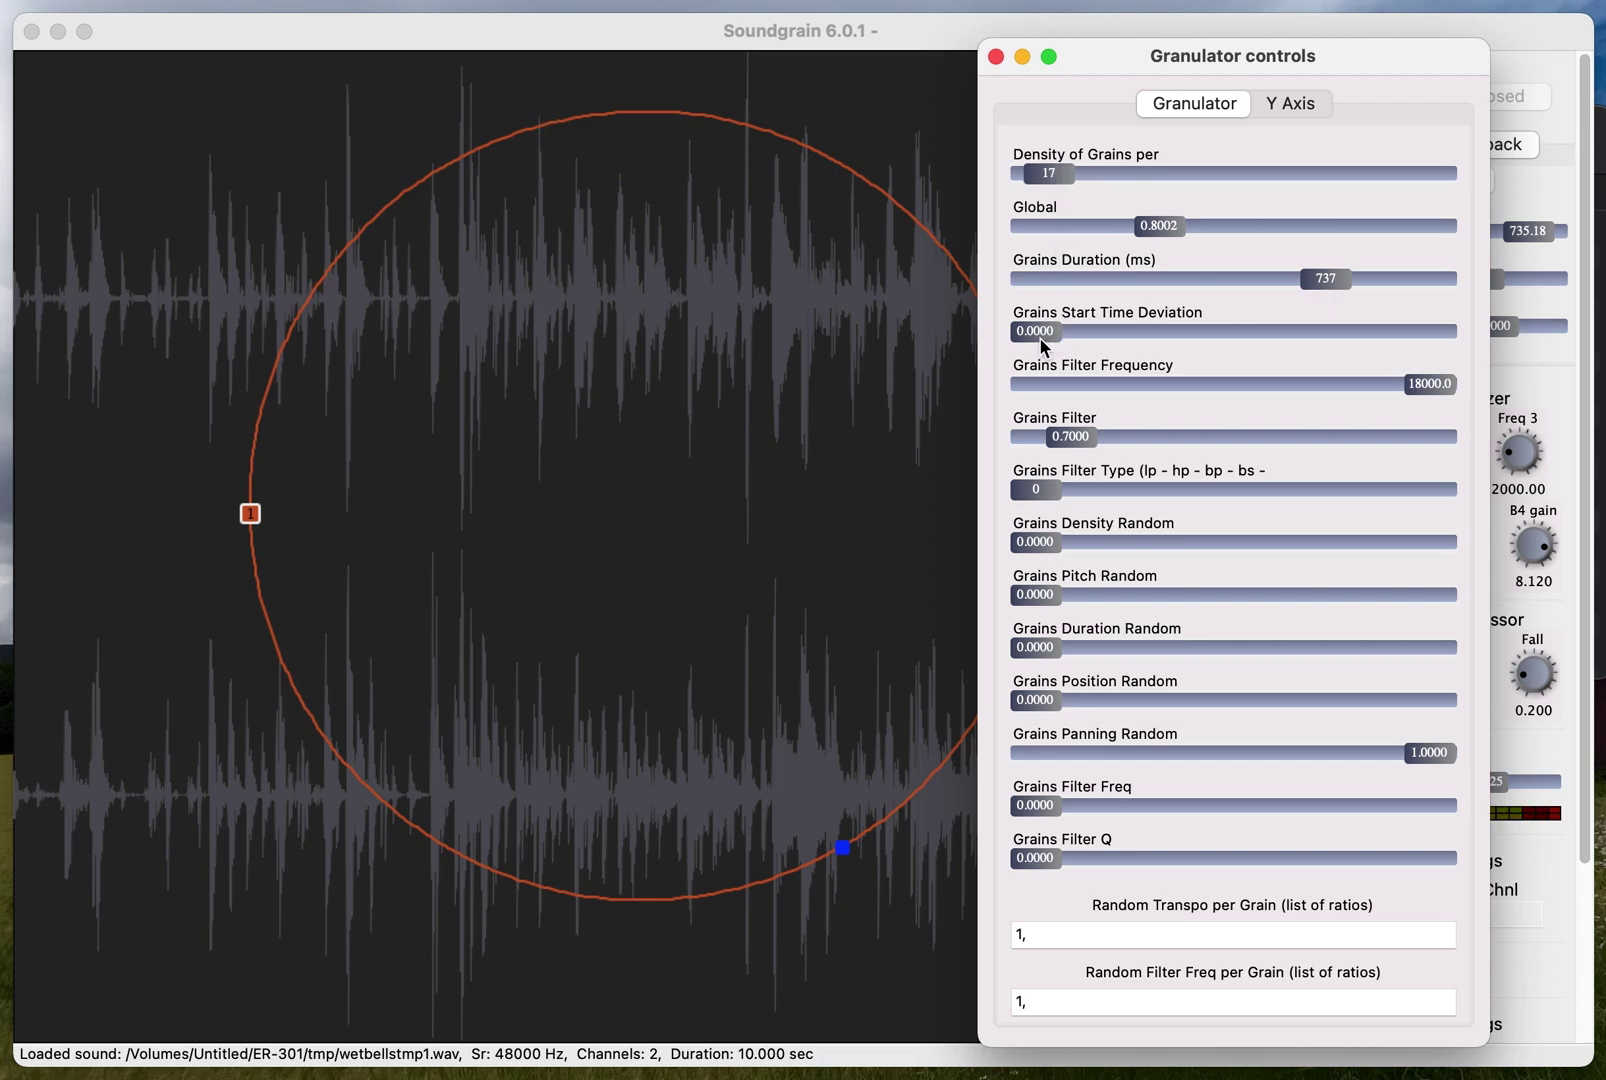
{"action": "left_click_drag", "start_coordinate": [1039, 338], "coordinate": [1503, 349]}
{"action": "left_click_drag", "start_coordinate": [1139, 541], "coordinate": [1480, 545]}
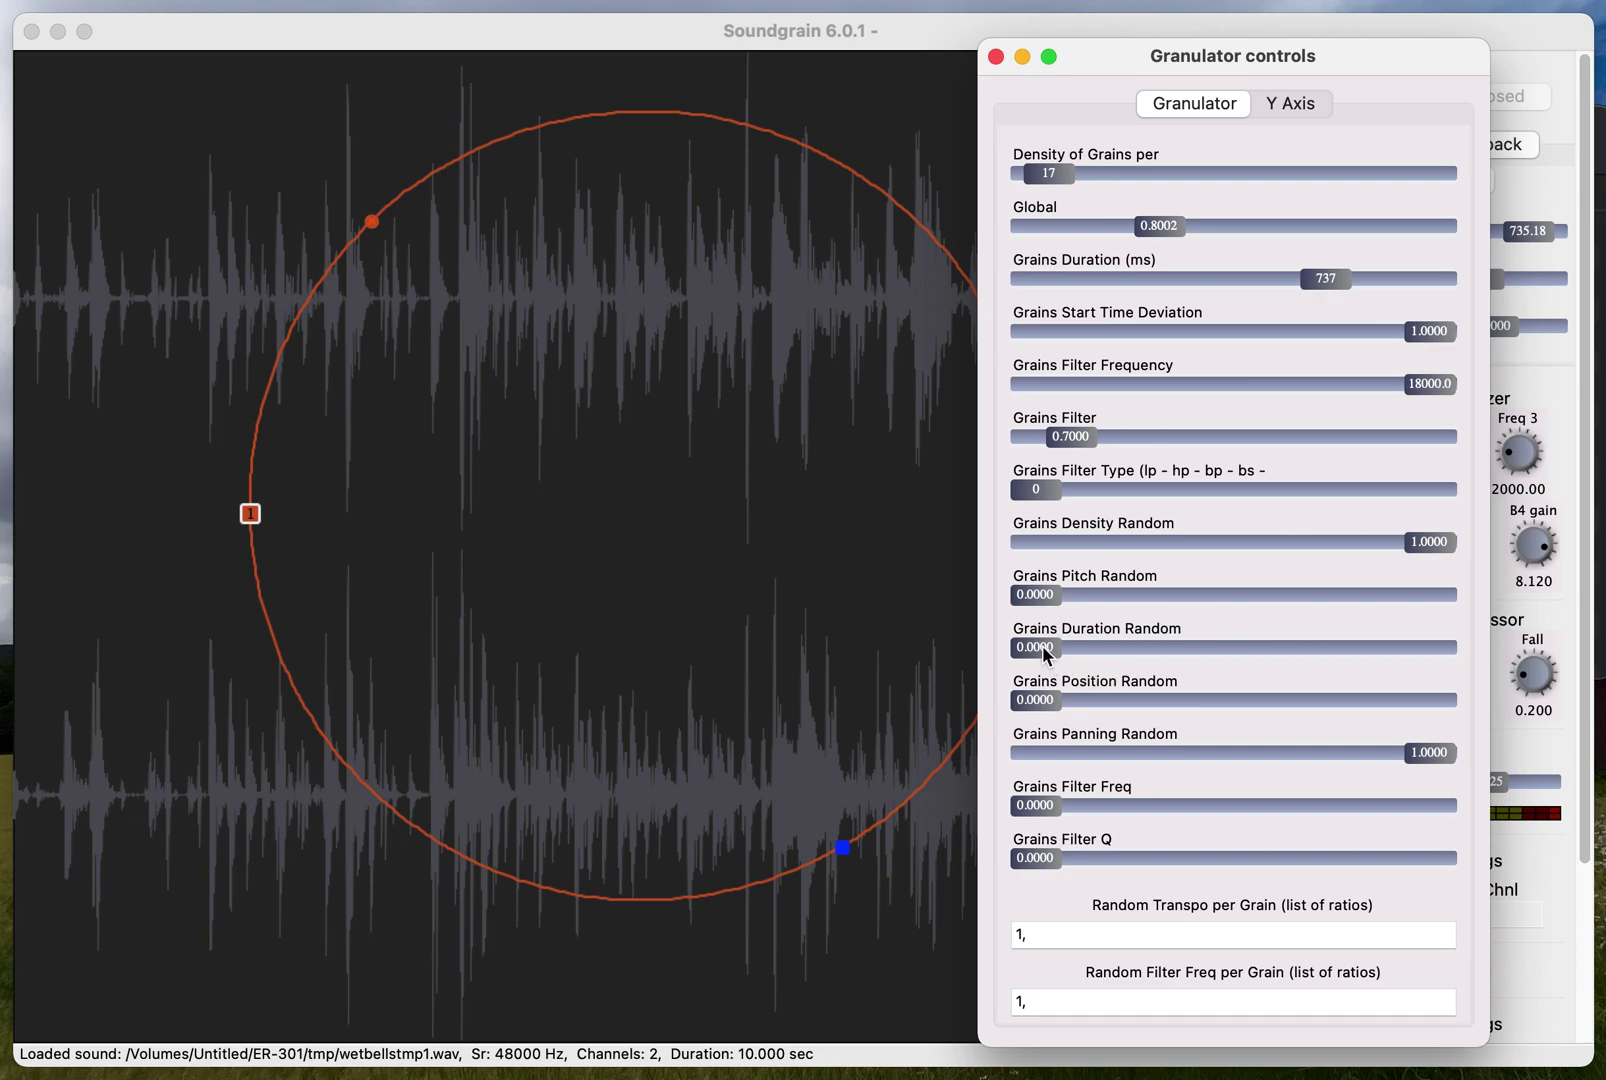
{"action": "left_click_drag", "start_coordinate": [1035, 648], "coordinate": [1517, 675]}
{"action": "left_click_drag", "start_coordinate": [1040, 706], "coordinate": [1577, 725]}
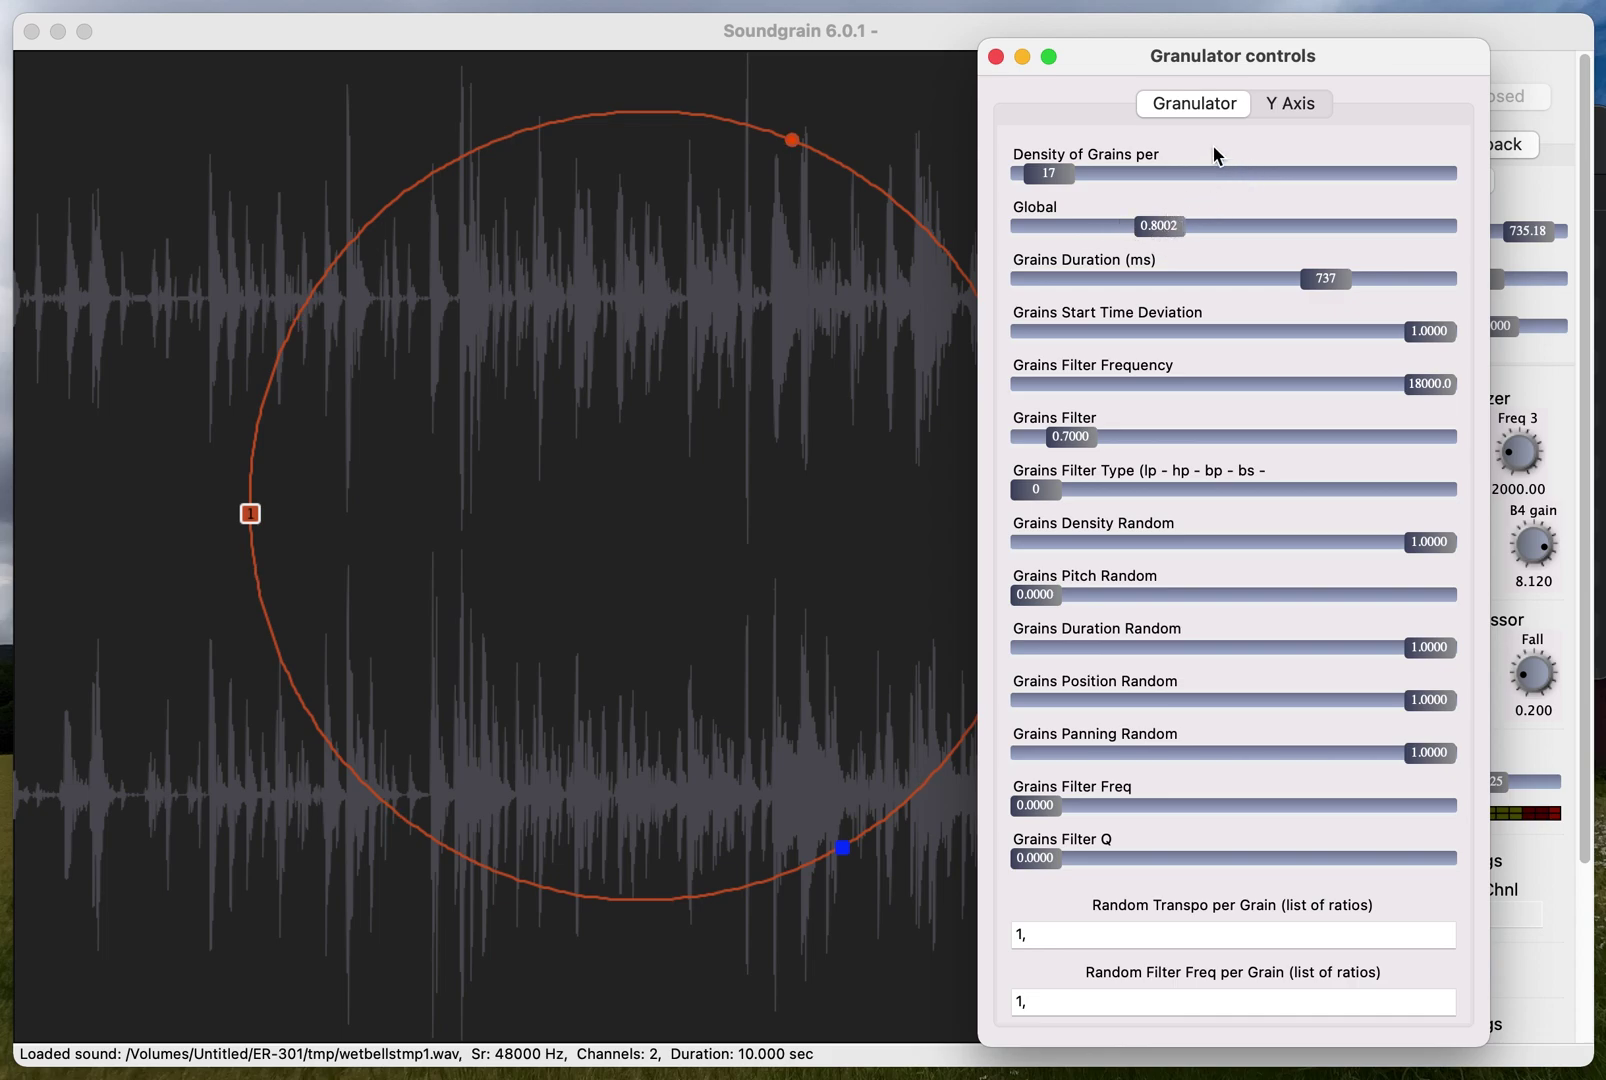
Load metaaal bells.wav and draw a large Oscil trajectory across the middle of the waveform
{"action": "left_click", "coordinate": [742, 348]}
{"action": "left_click", "coordinate": [741, 350]}
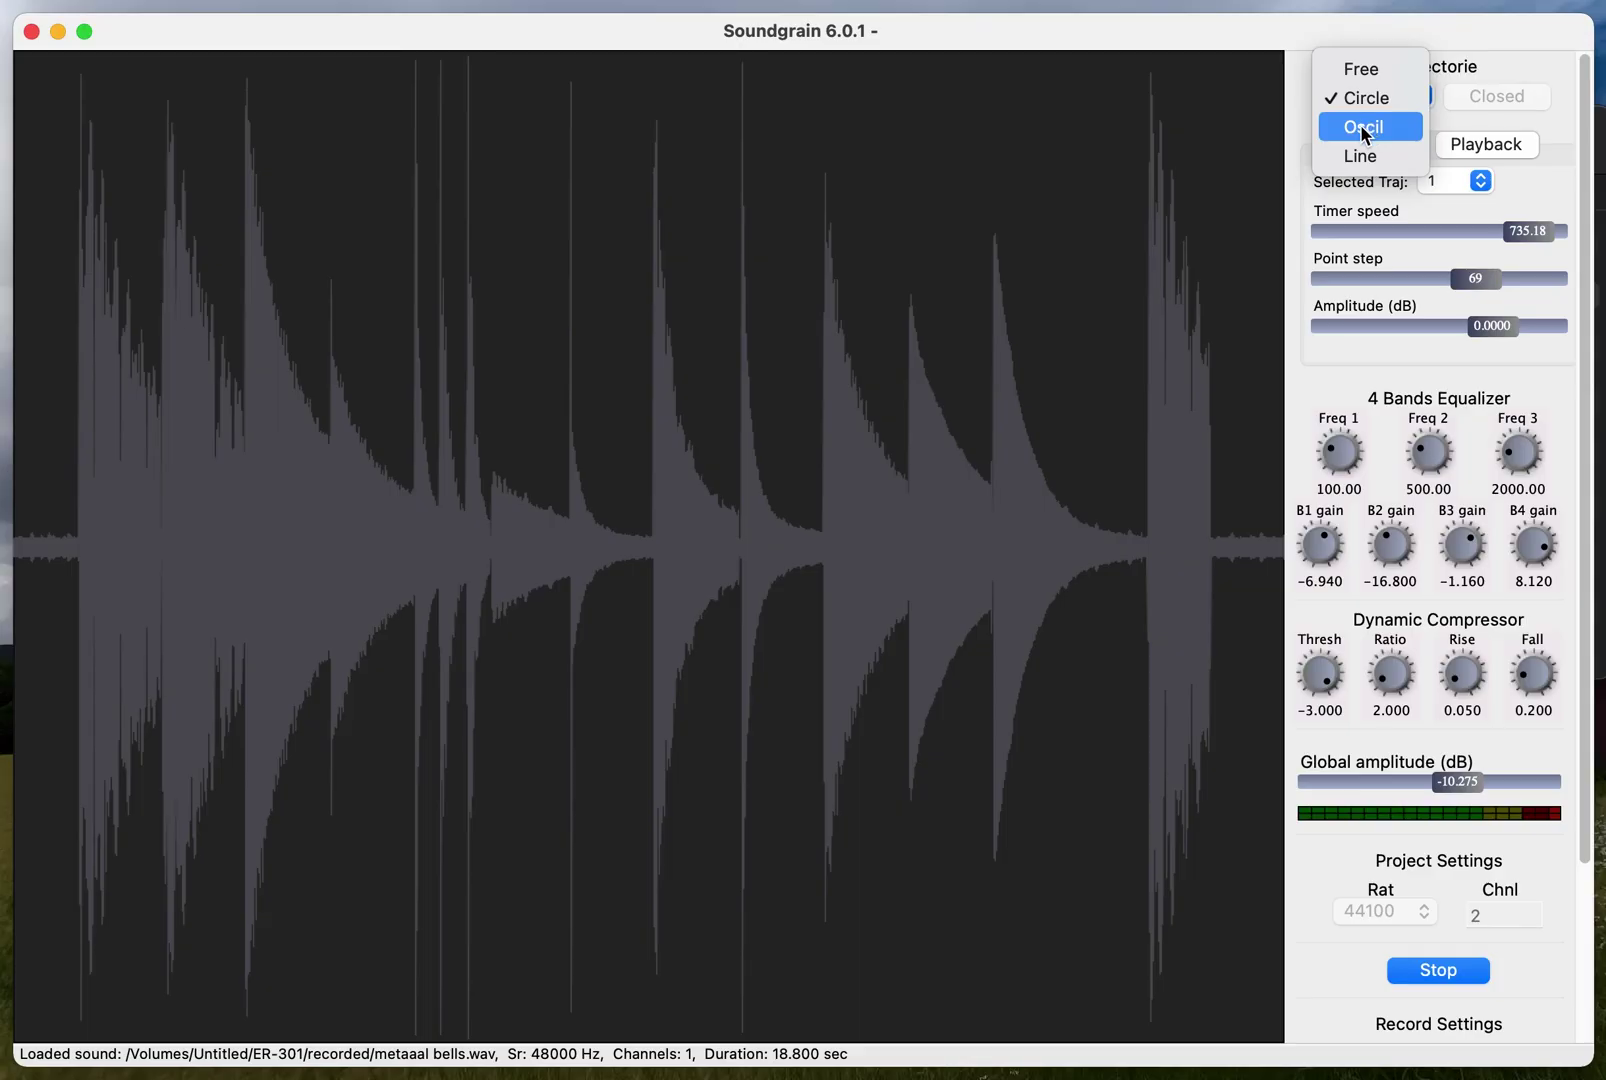
{"action": "left_click", "coordinate": [1362, 129]}
{"action": "left_click_drag", "start_coordinate": [692, 502], "coordinate": [1048, 497]}
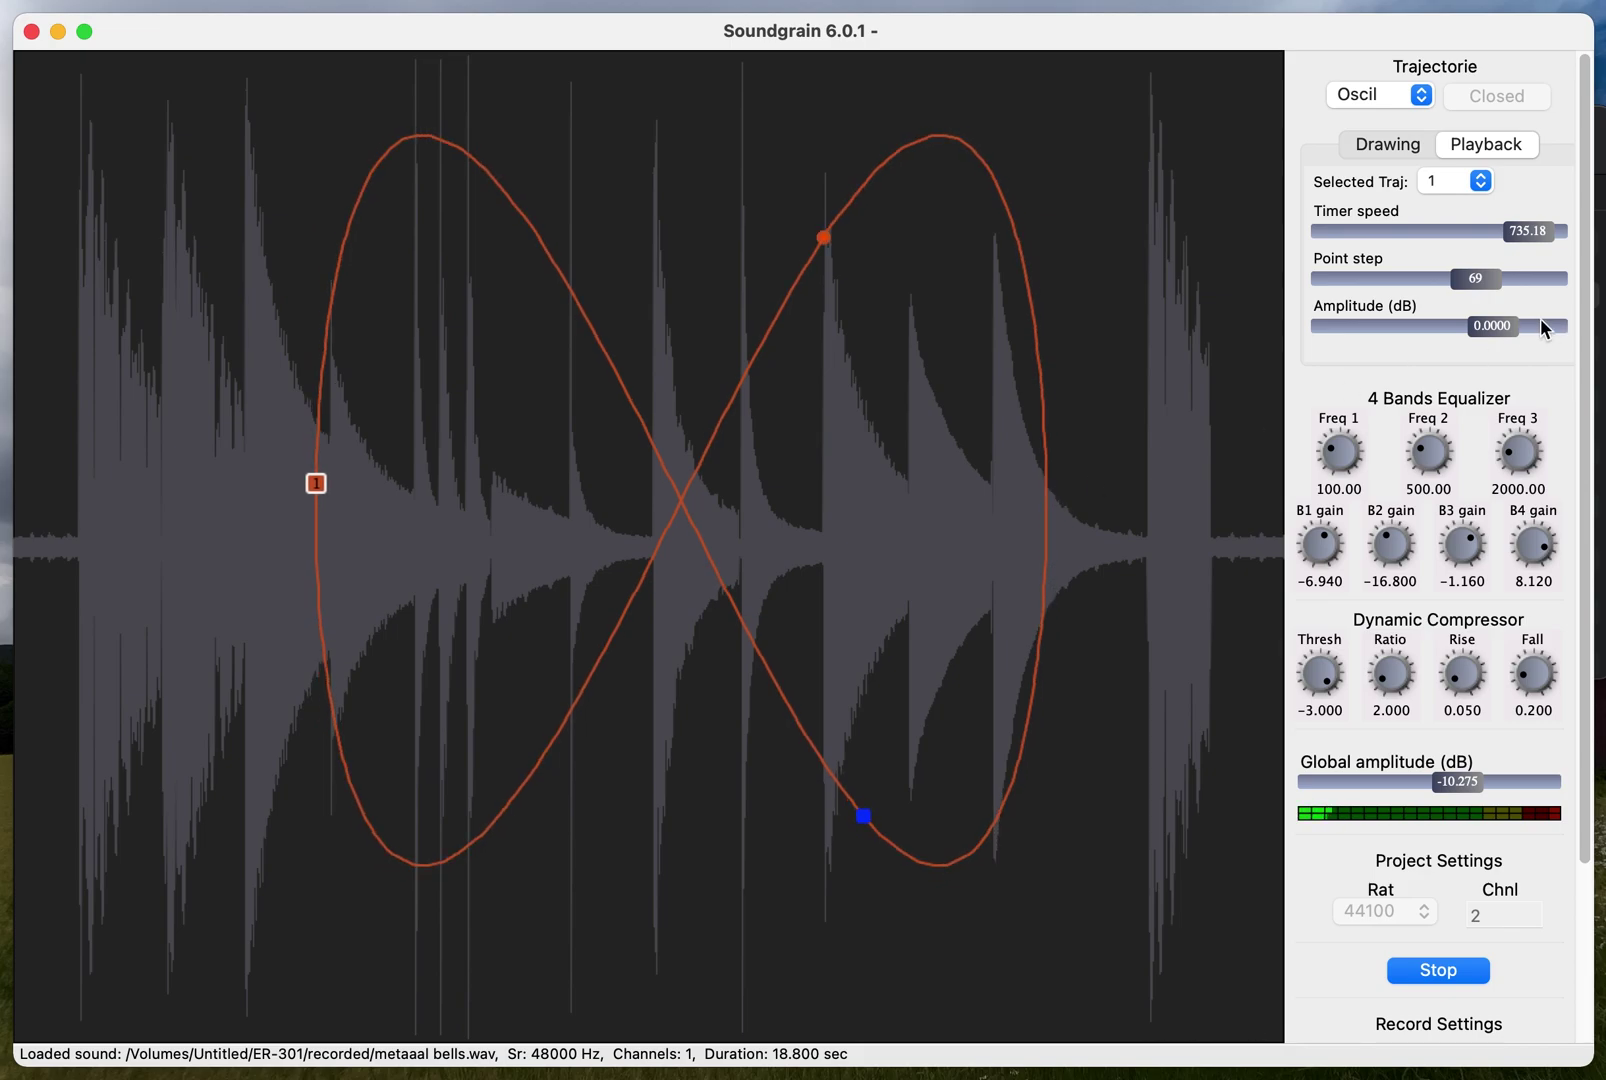
Set the point step to 1, the timer speed to 120.11 and the global amplitude to about 12.6 dB
{"action": "left_click_drag", "start_coordinate": [1475, 278], "coordinate": [1237, 276]}
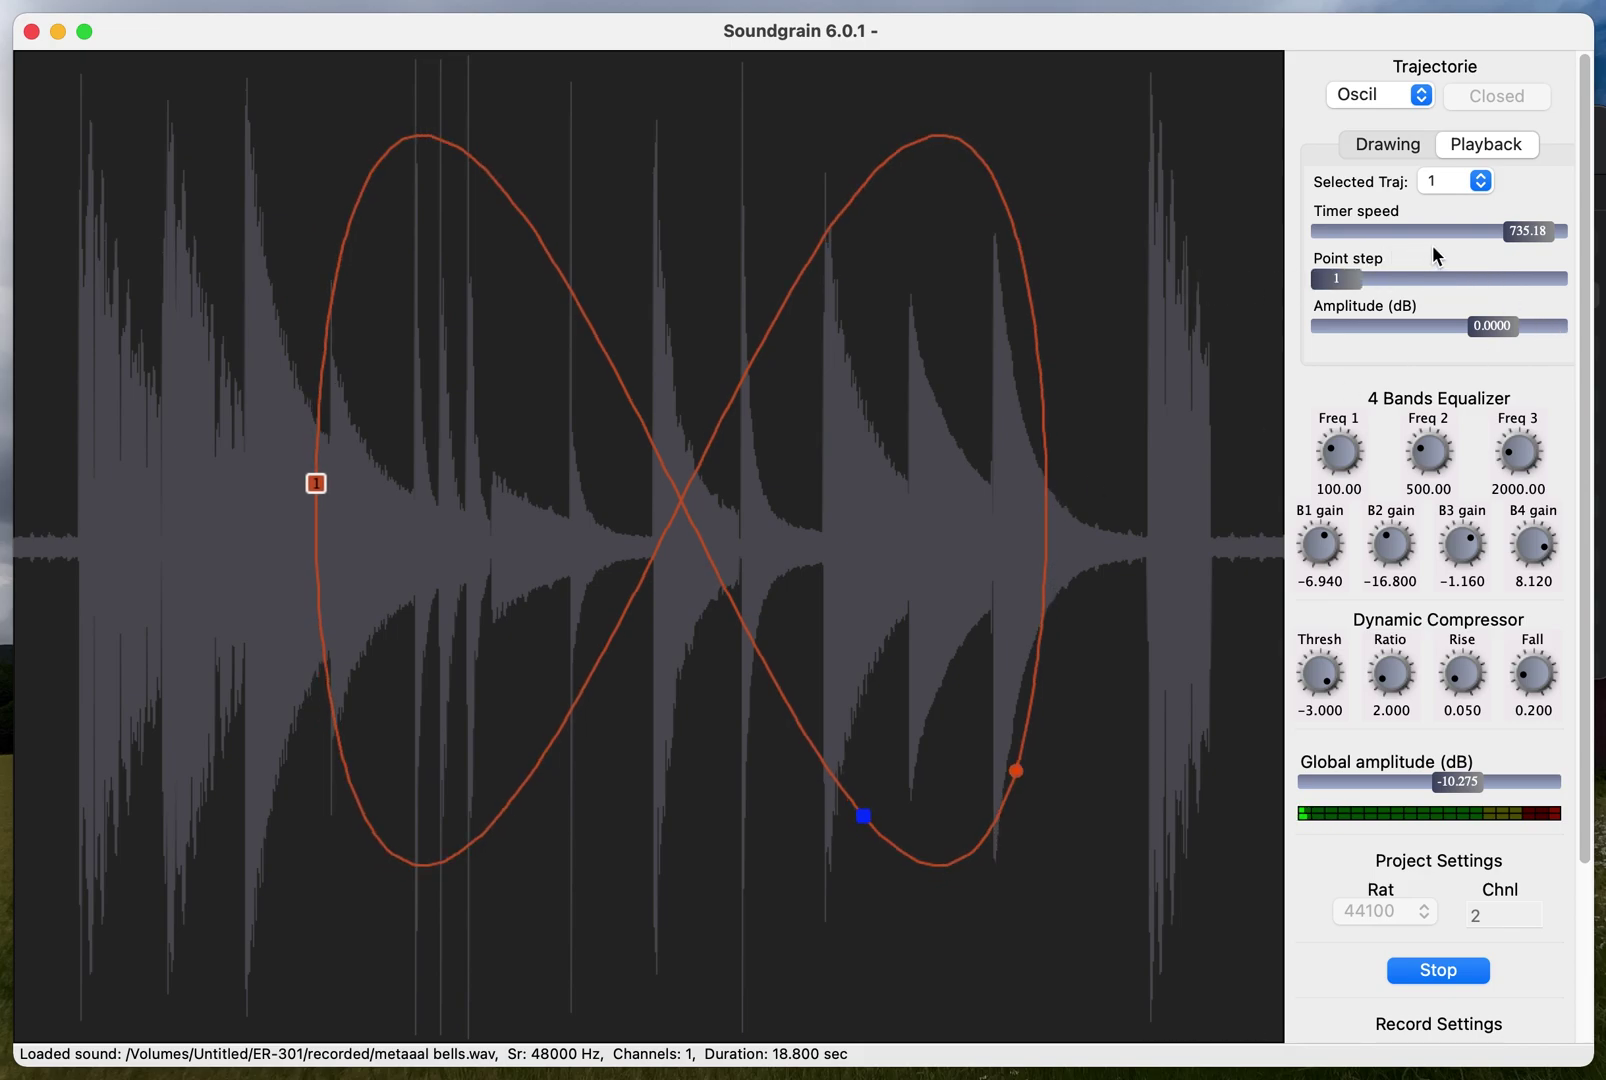
{"action": "left_click_drag", "start_coordinate": [1529, 230], "coordinate": [1460, 237]}
{"action": "left_click_drag", "start_coordinate": [1453, 780], "coordinate": [1519, 778]}
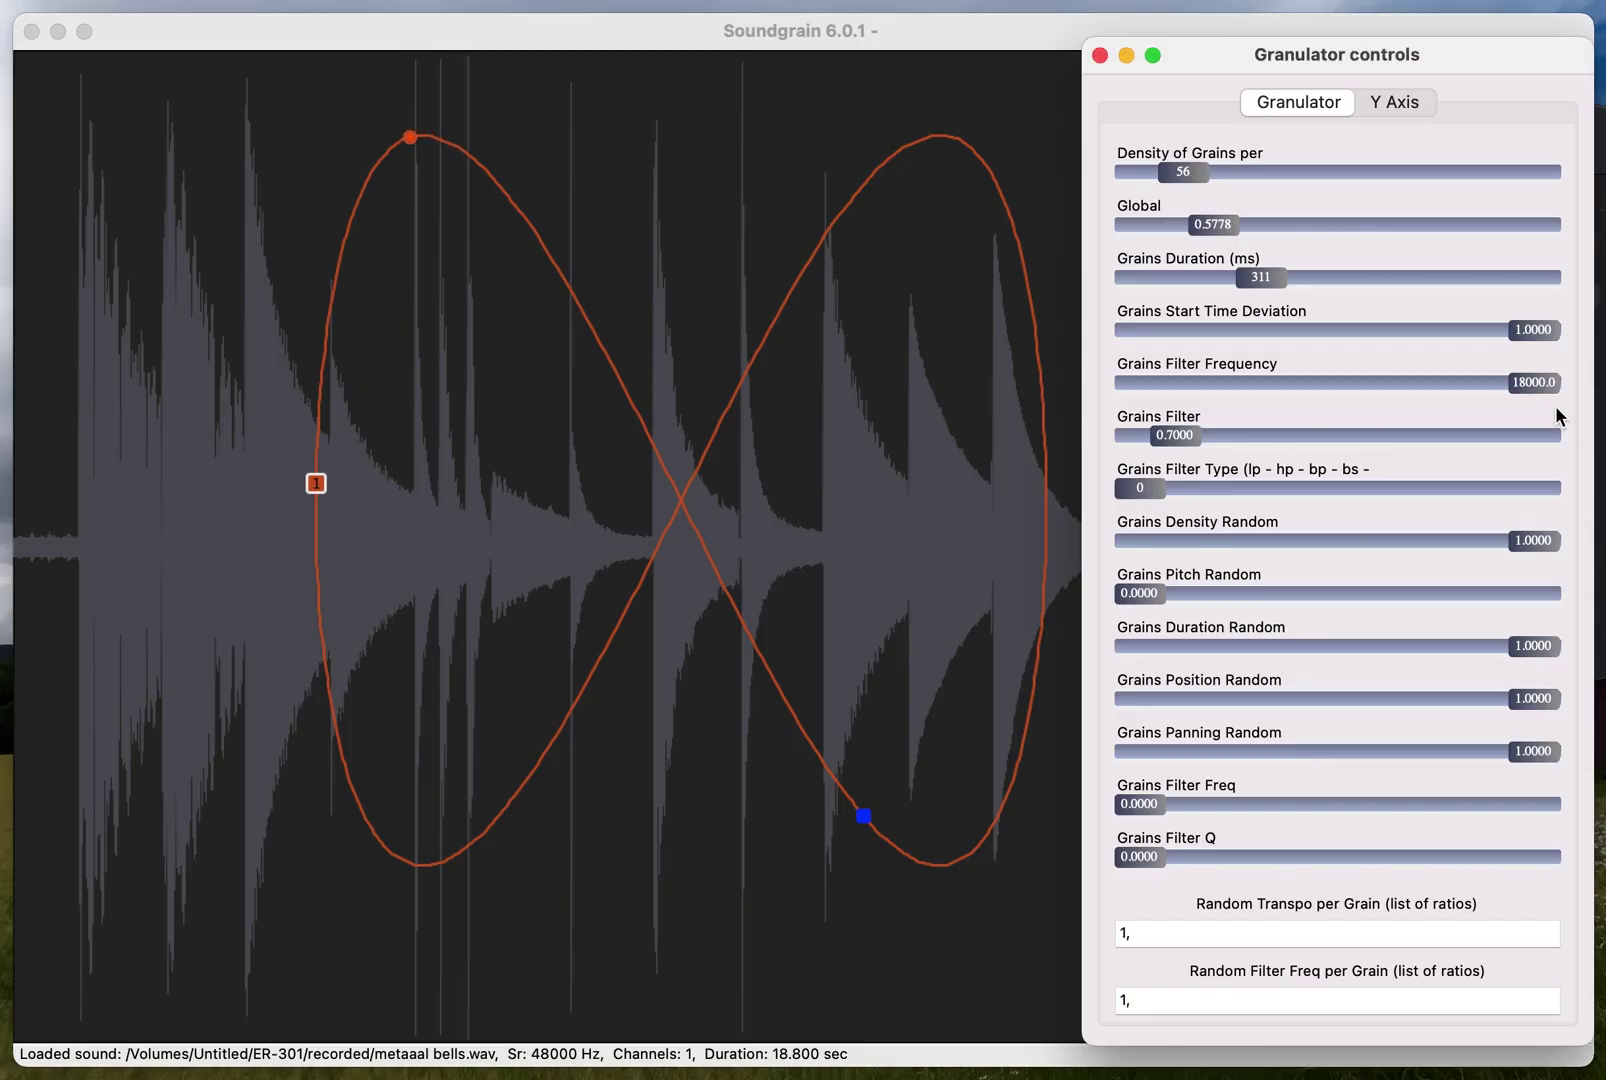
Set the grain density to 142 and the grain duration to 623 ms
{"action": "left_click_drag", "start_coordinate": [1187, 167], "coordinate": [1257, 167]}
{"action": "left_click", "coordinate": [1275, 274]}
{"action": "left_click_drag", "start_coordinate": [1276, 278], "coordinate": [1386, 287]}
Set duration, position, panning and density randomness to 0.2207, 0.2809, 0.2542 and 0.2709, and reduce the grains' start time deviation
{"action": "left_click_drag", "start_coordinate": [1435, 641], "coordinate": [1227, 646]}
{"action": "left_click", "coordinate": [1252, 698]}
{"action": "left_click", "coordinate": [1242, 748]}
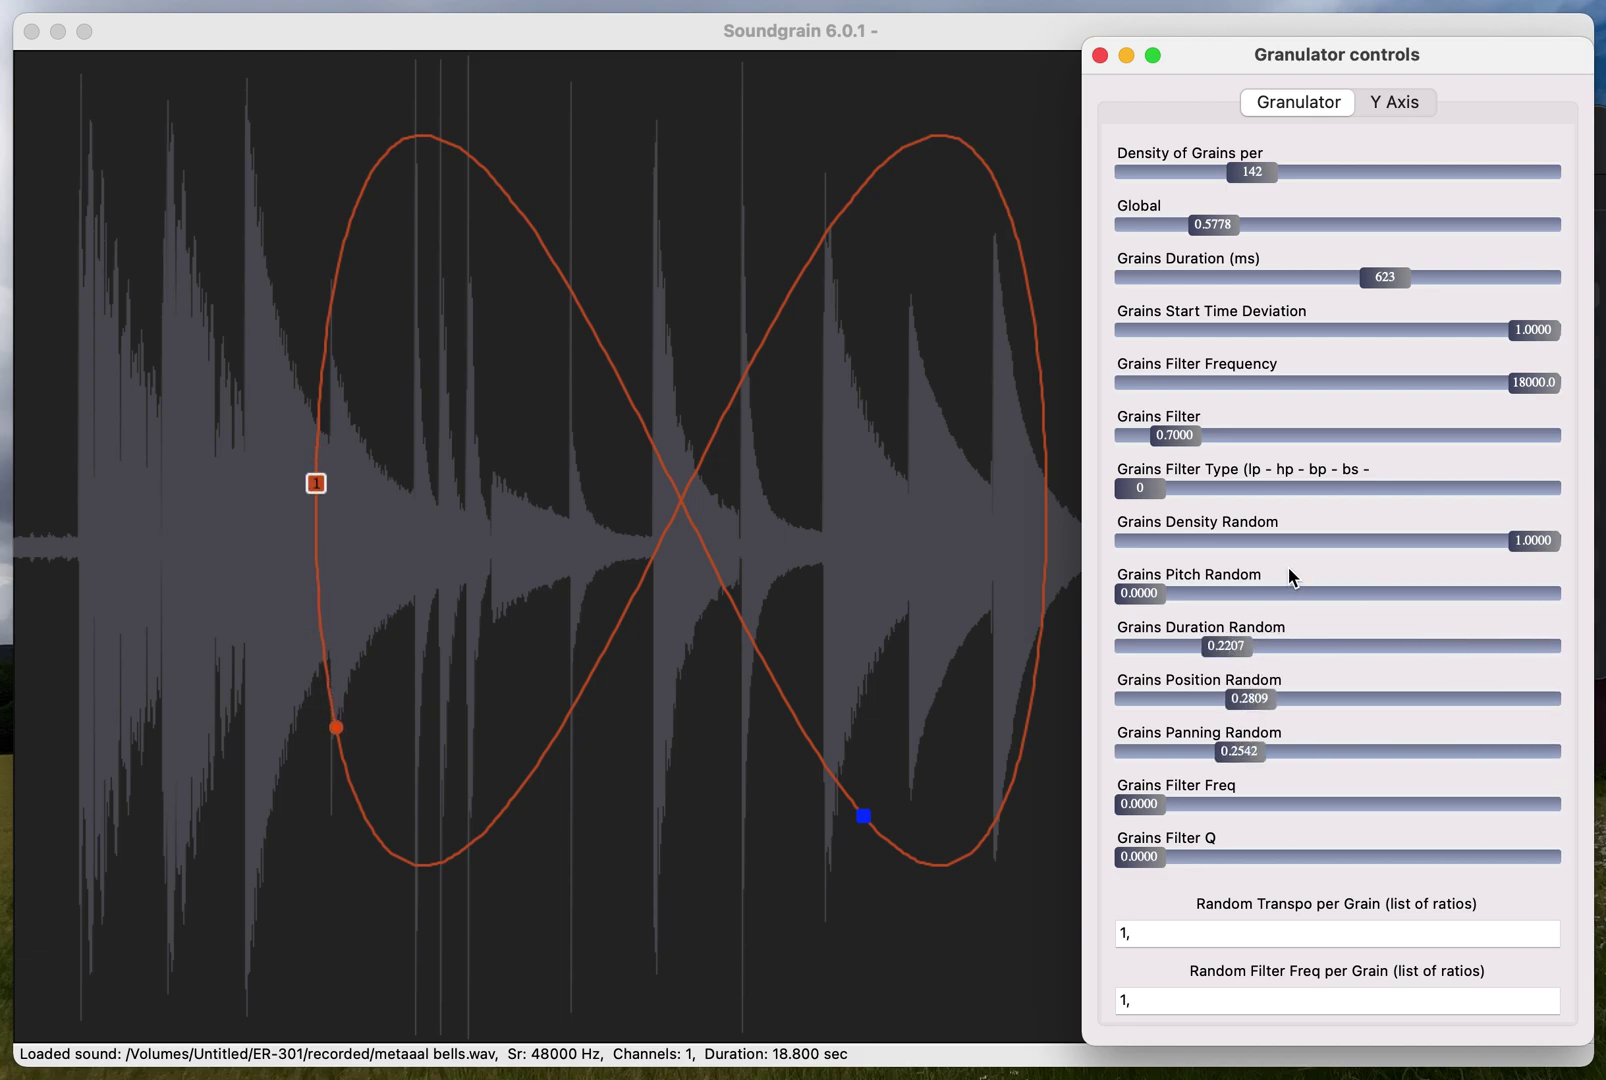
{"action": "left_click", "coordinate": [1247, 538]}
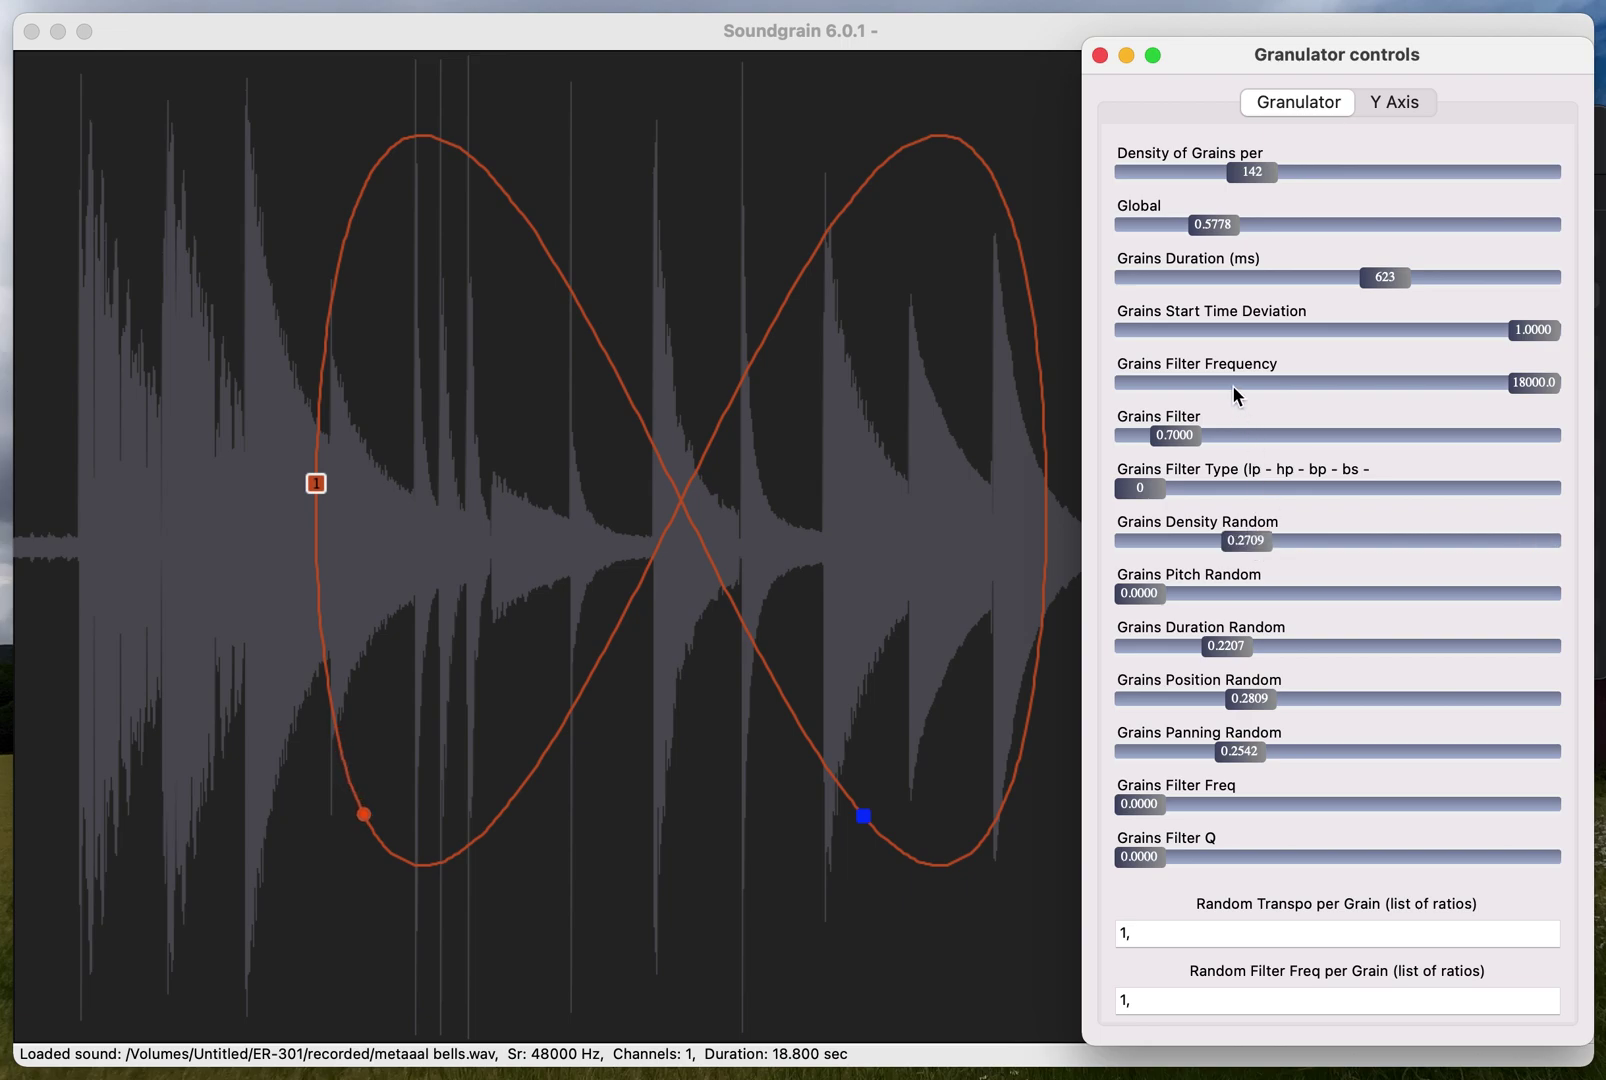
{"action": "left_click", "coordinate": [1216, 330]}
Move the Granulator controls window off the main window and set the second equalizer band's gain to -8.680
{"action": "left_click_drag", "start_coordinate": [1211, 55], "coordinate": [1604, 50]}
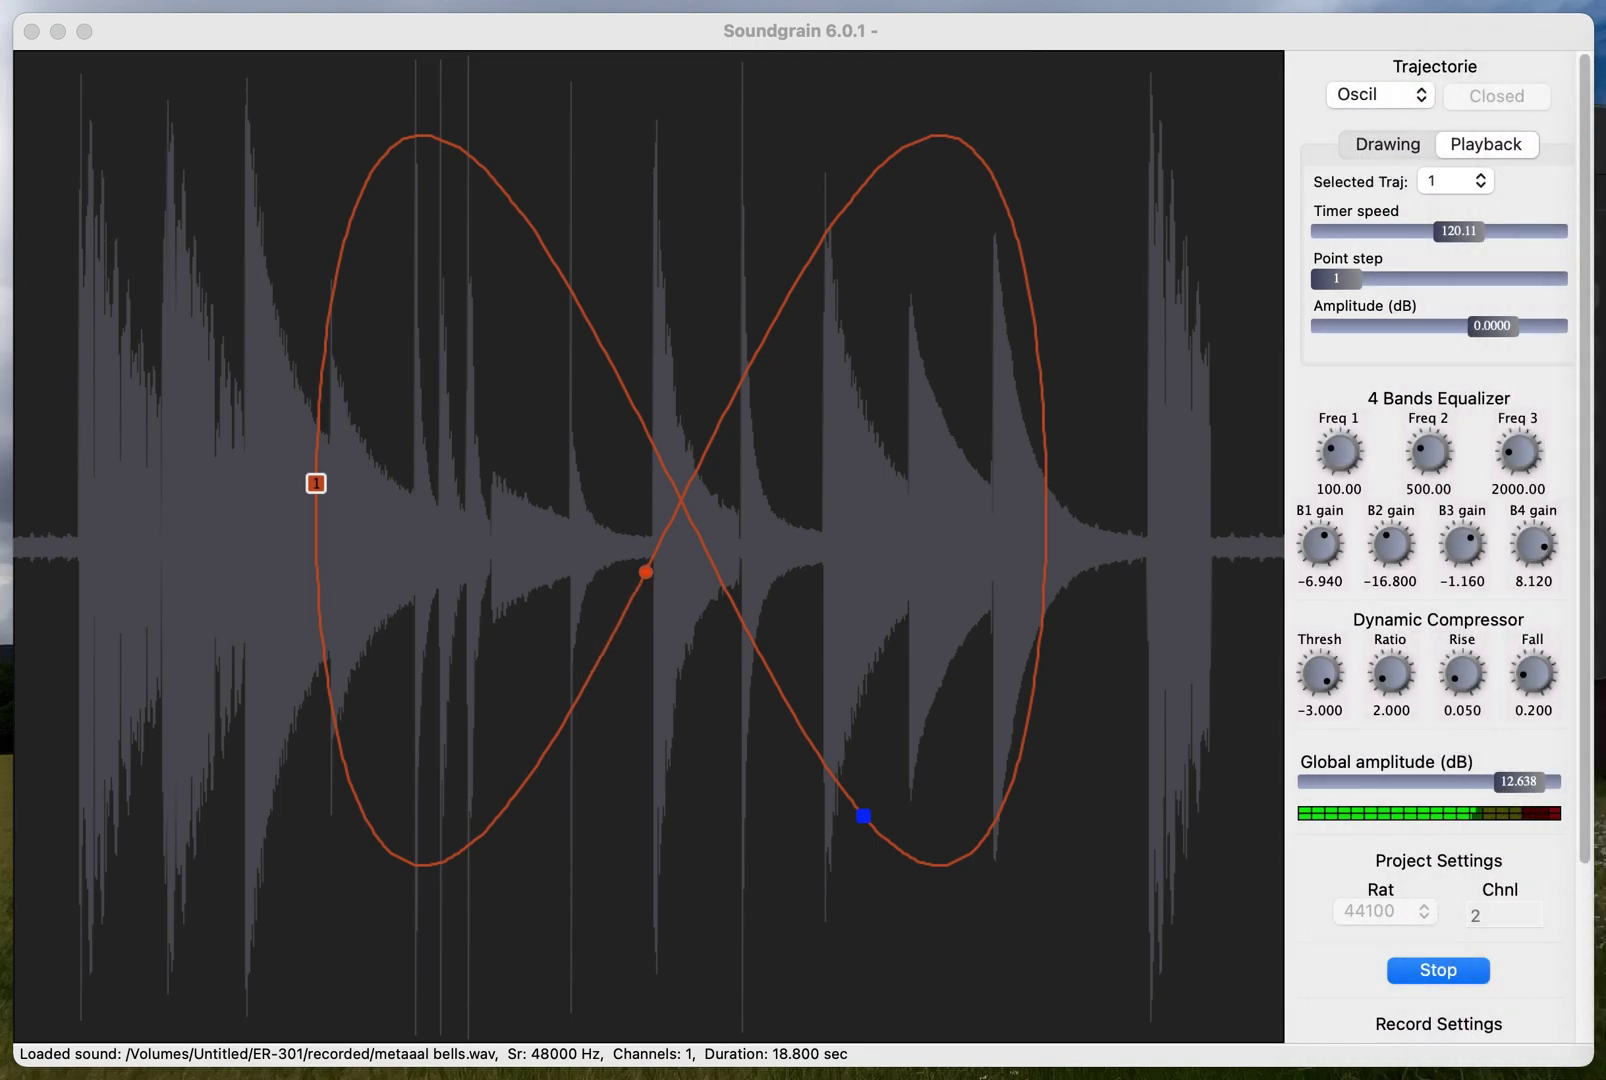
{"action": "mouse_move", "coordinate": [1391, 545]}
{"action": "left_mouse_down"}
{"action": "mouse_move", "coordinate": [1388, 500]}
{"action": "mouse_move", "coordinate": [1387, 516]}
{"action": "left_mouse_up"}
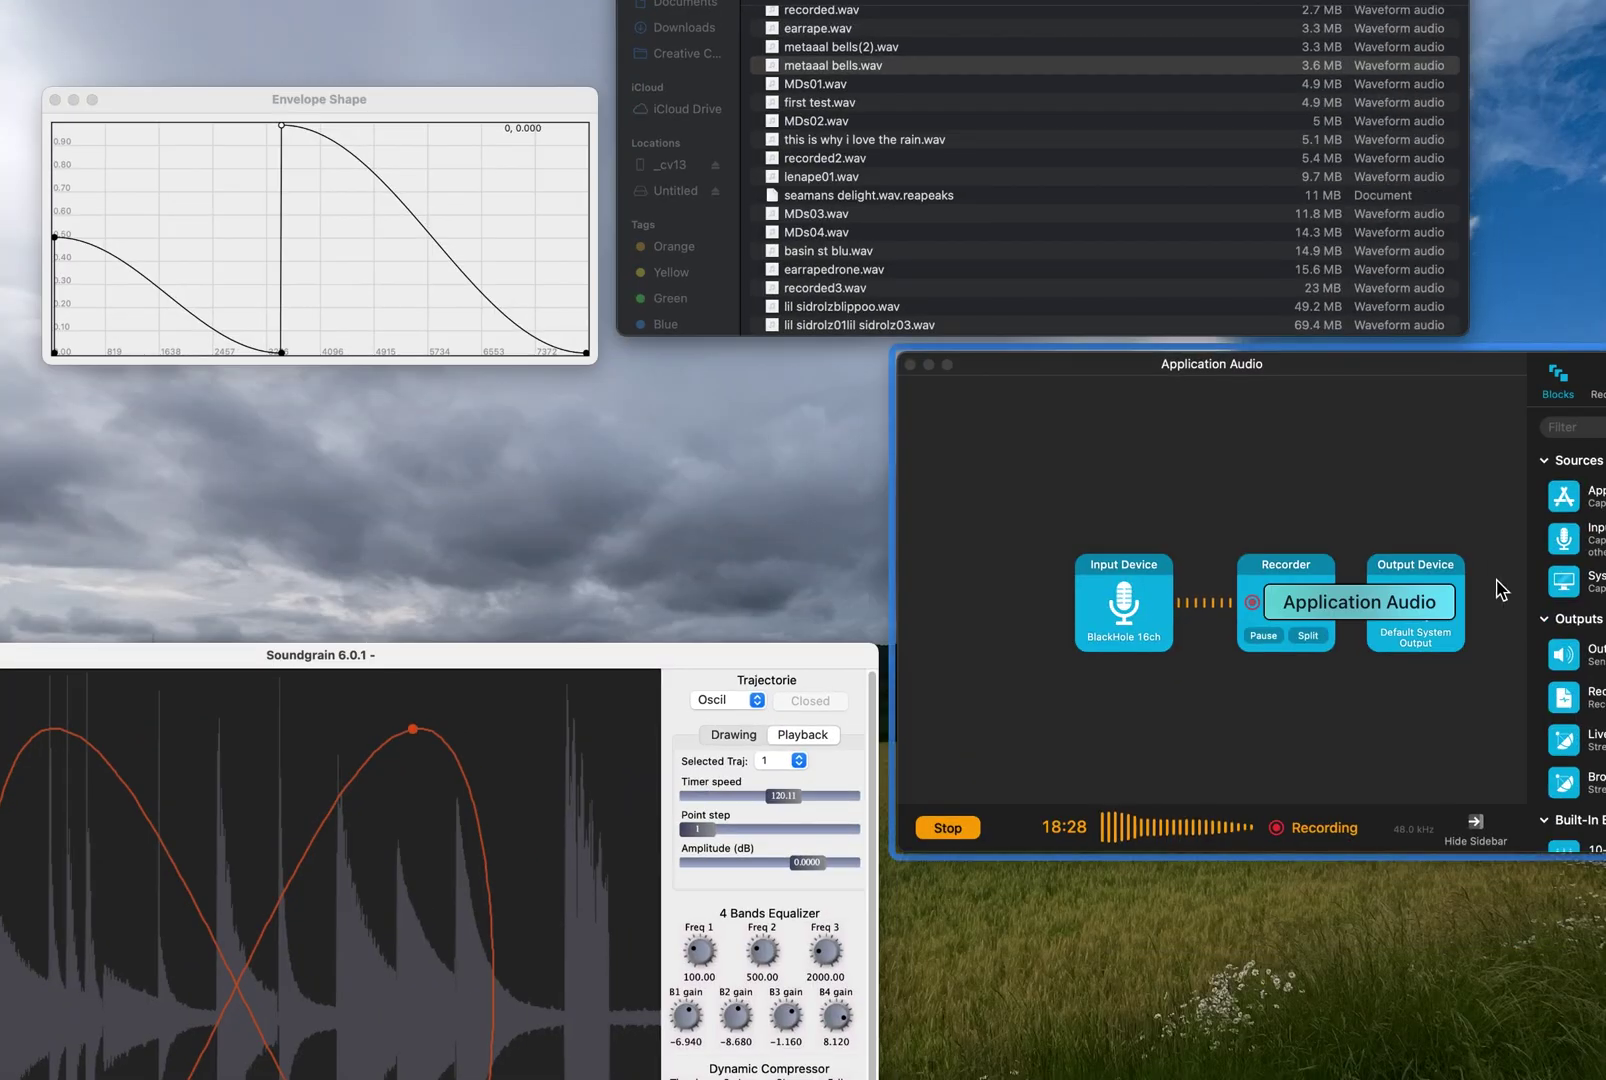
Bring the Envelope Shape window forward and reshape the envelope into one hump peaking at about 2360, 0.77 and ending at 8192, 0.000
{"action": "left_click", "coordinate": [518, 328]}
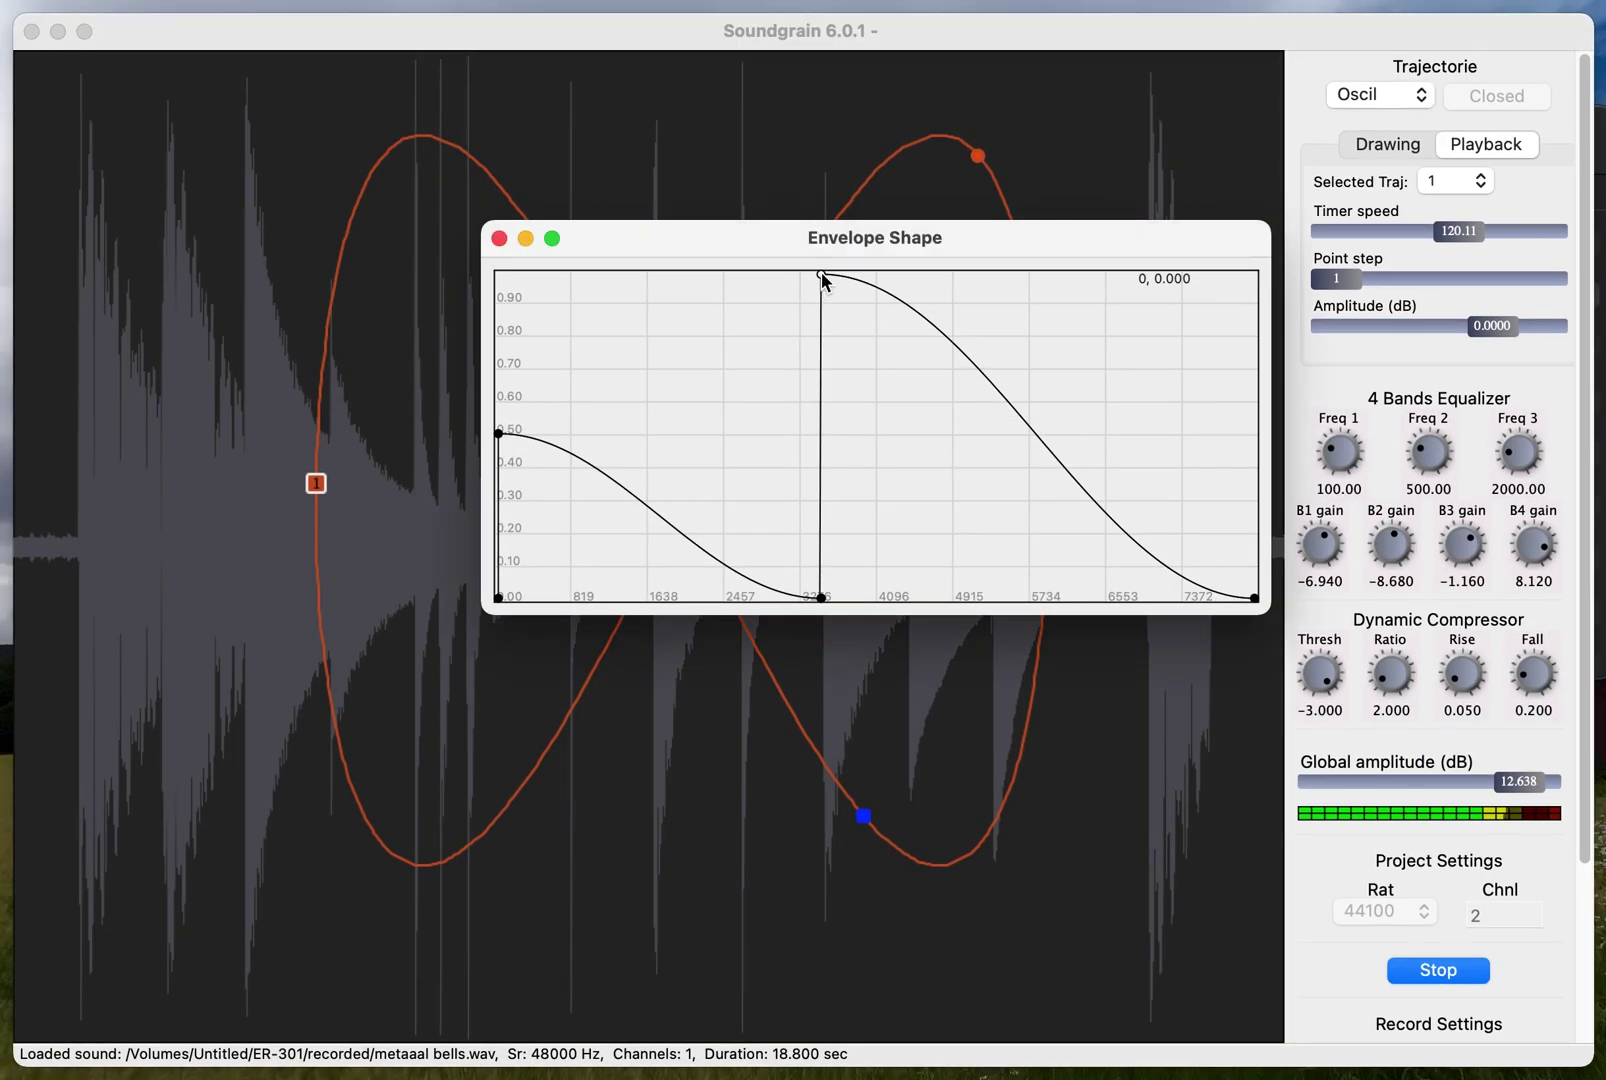
{"action": "left_click", "coordinate": [821, 272]}
{"action": "key", "text": "BackSpace"}
{"action": "left_click_drag", "start_coordinate": [498, 433], "coordinate": [717, 349]}
{"action": "left_click", "coordinate": [815, 600]}
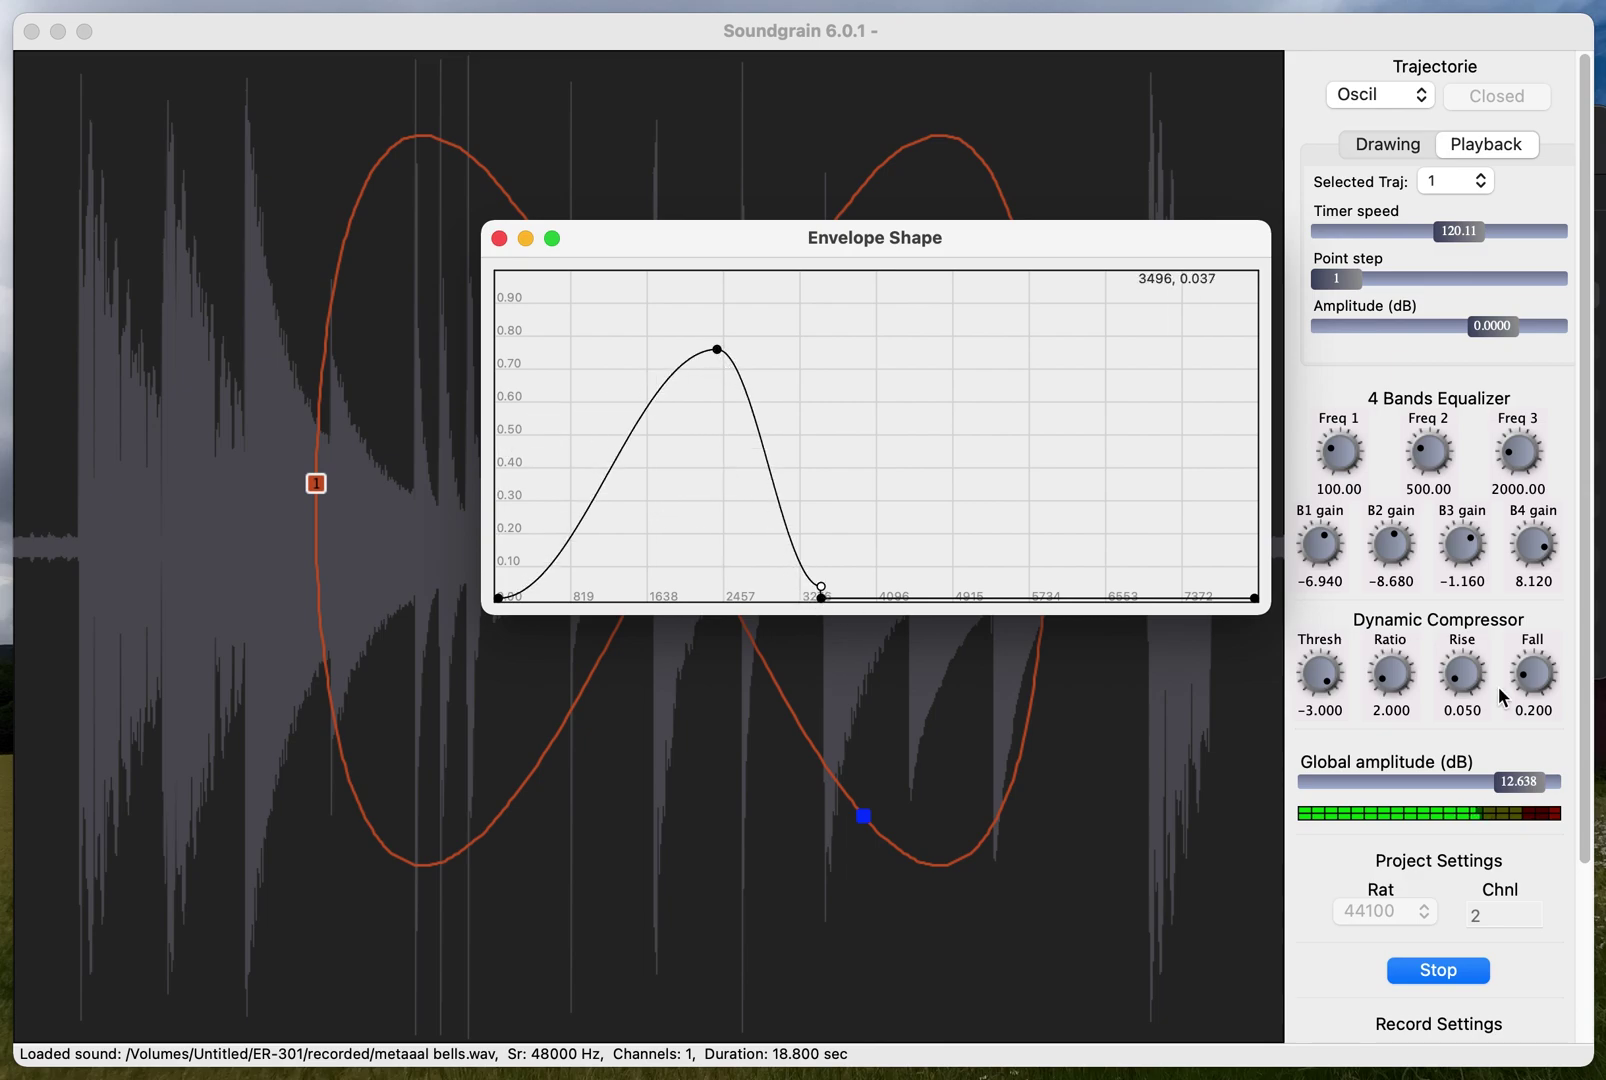
{"action": "left_click_drag", "start_coordinate": [821, 597], "coordinate": [1239, 585]}
{"action": "left_click_drag", "start_coordinate": [821, 582], "coordinate": [1273, 667]}
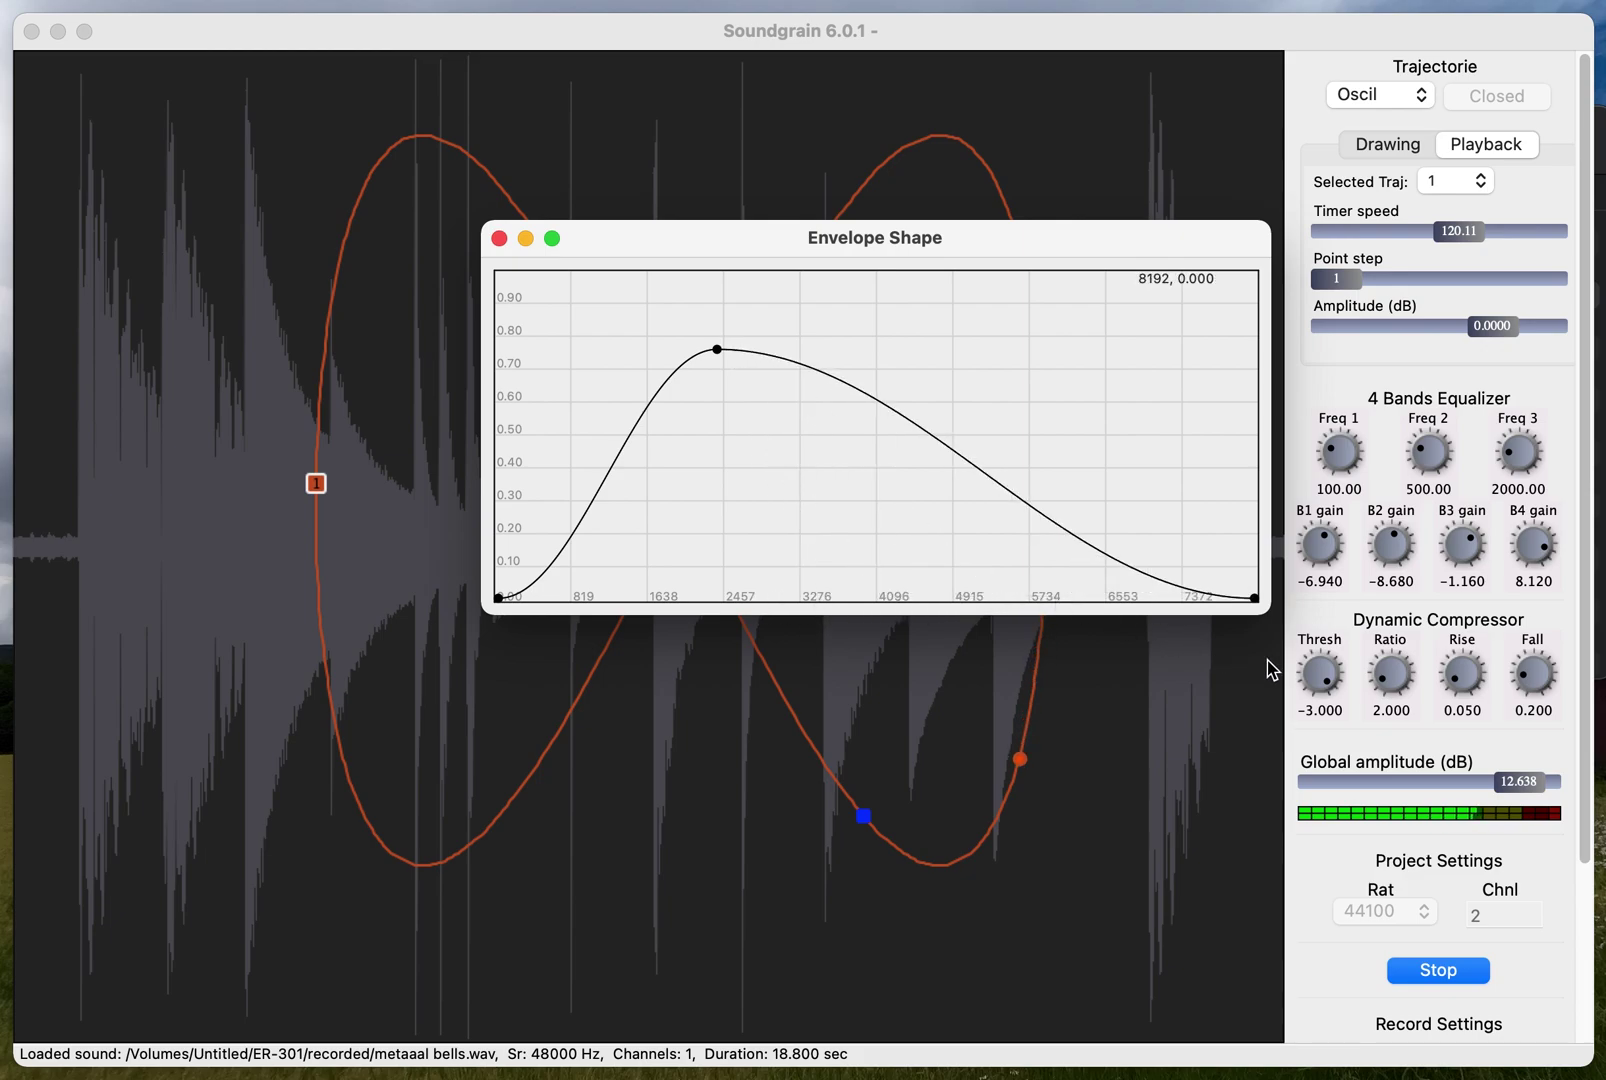
Add envelope points at about 2230, 0.63 and 4230, 0.50, and move the peak to 8192, 1.000
{"action": "left_click_drag", "start_coordinate": [717, 352], "coordinate": [1083, 246]}
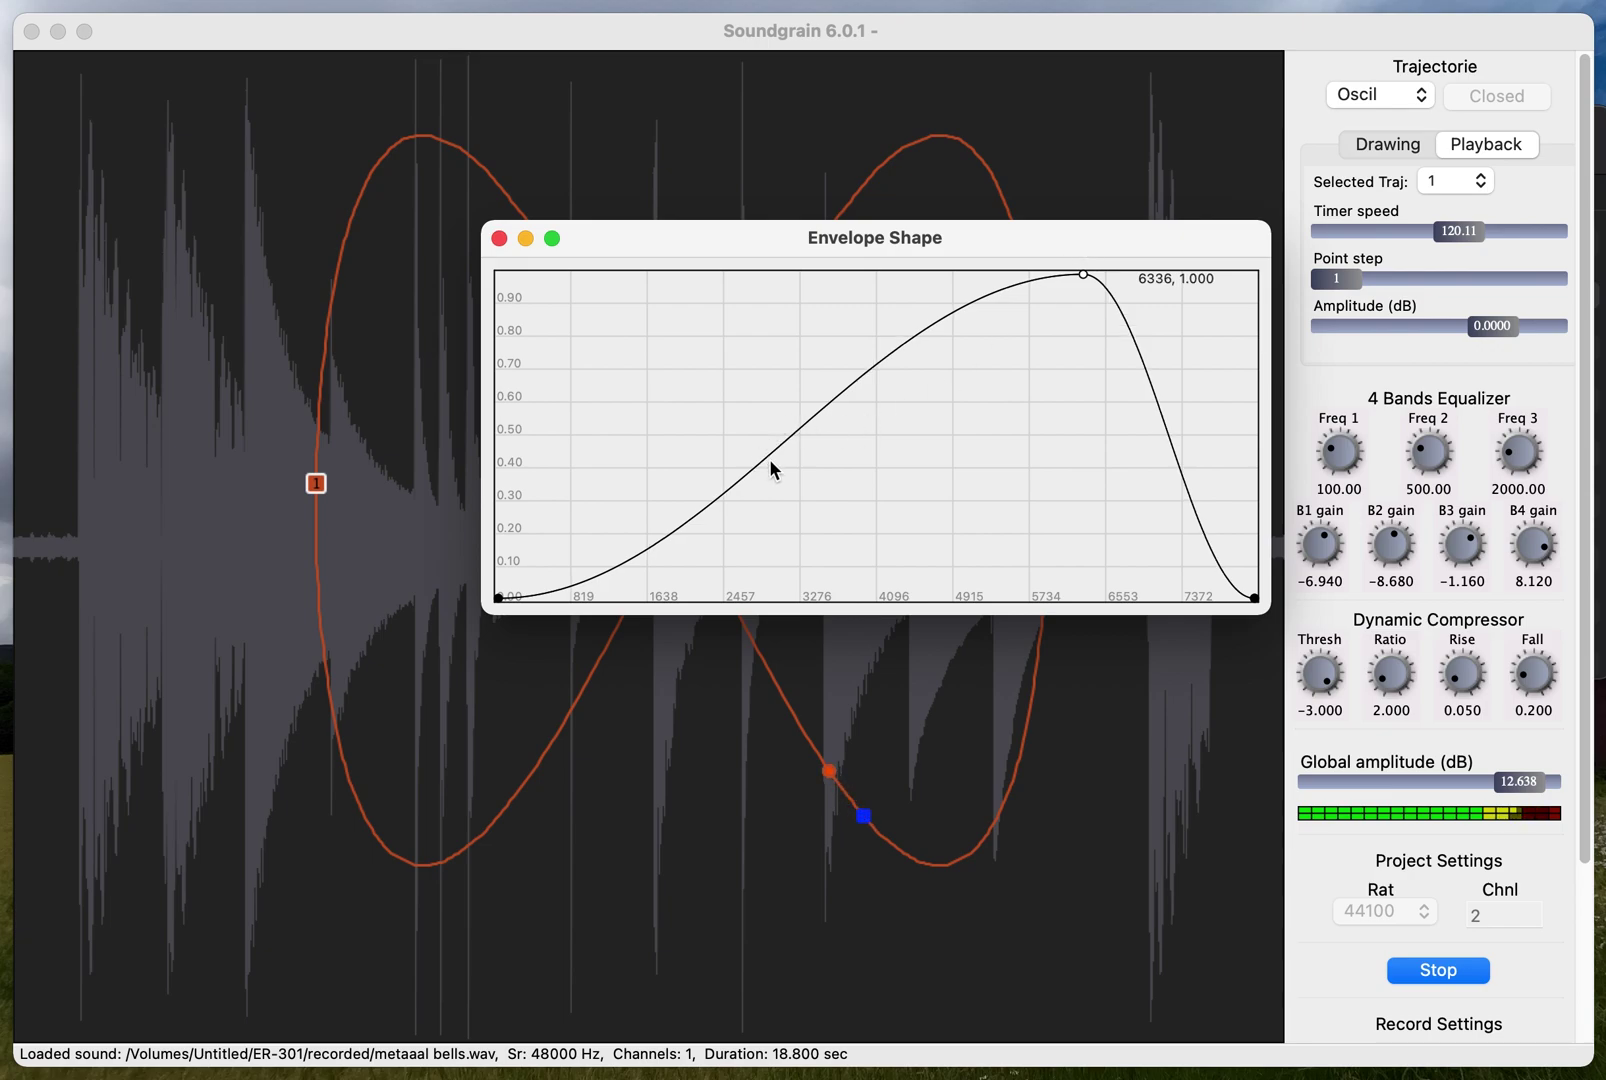
{"action": "left_click_drag", "start_coordinate": [769, 455], "coordinate": [704, 392]}
{"action": "left_click_drag", "start_coordinate": [837, 368], "coordinate": [890, 437]}
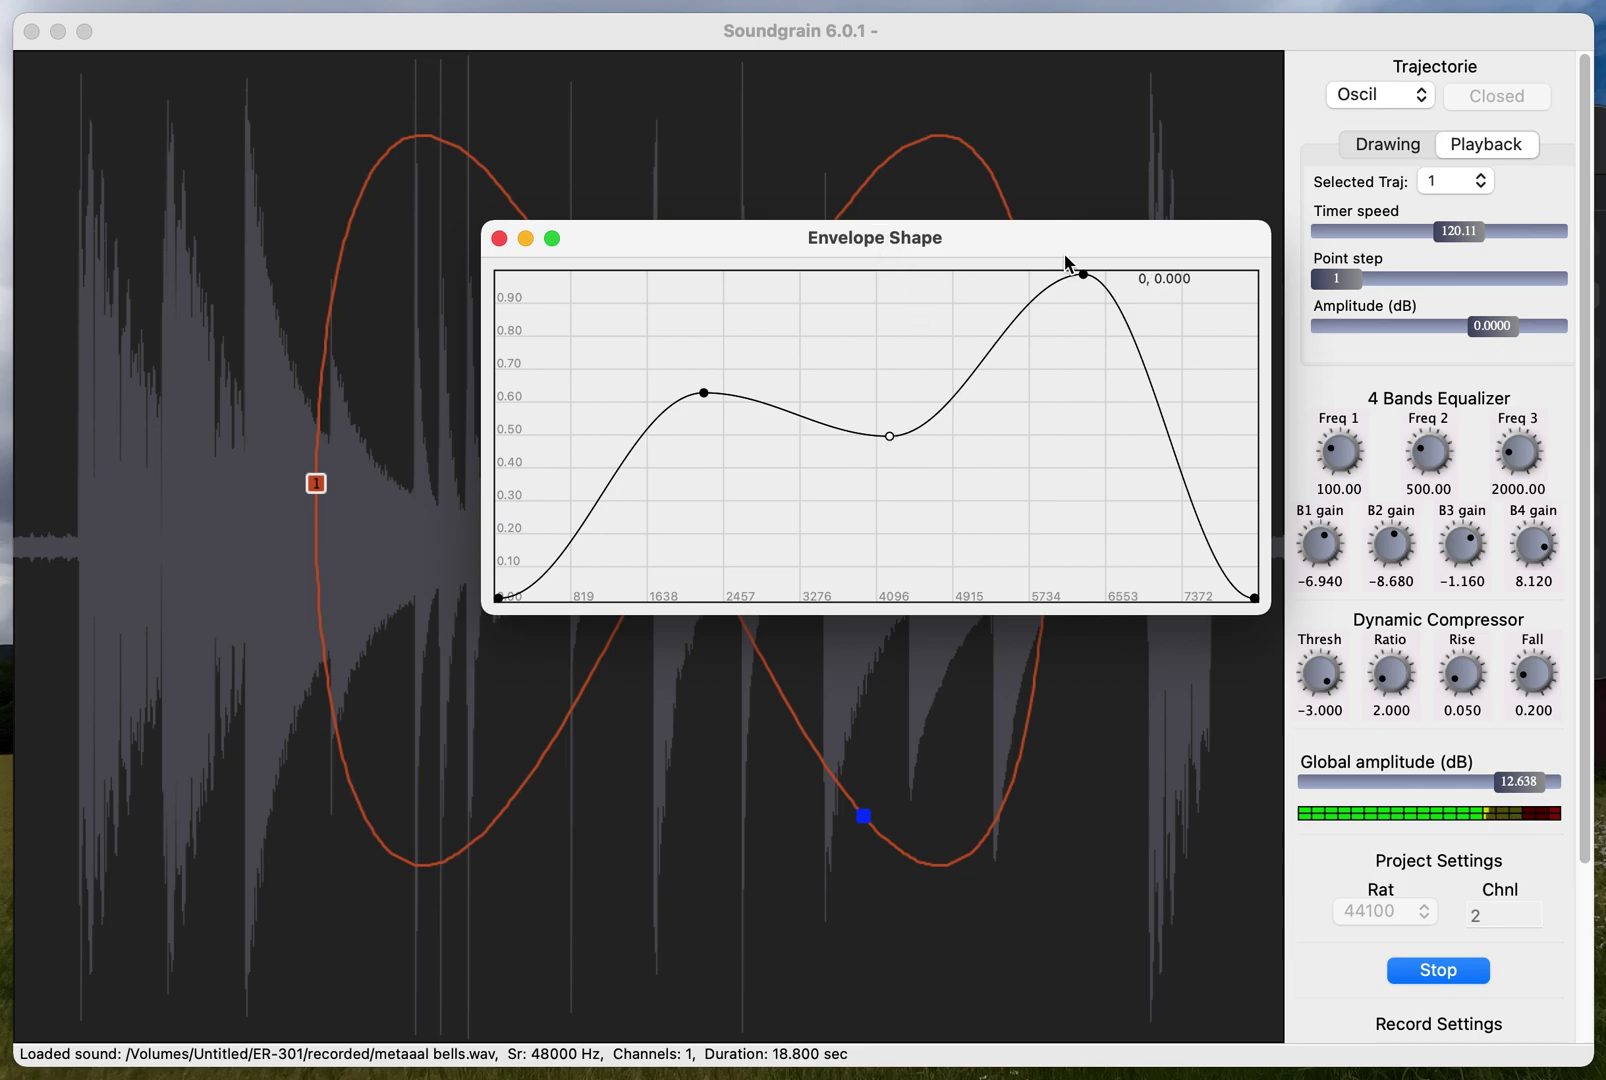
{"action": "left_click_drag", "start_coordinate": [1083, 274], "coordinate": [1276, 184]}
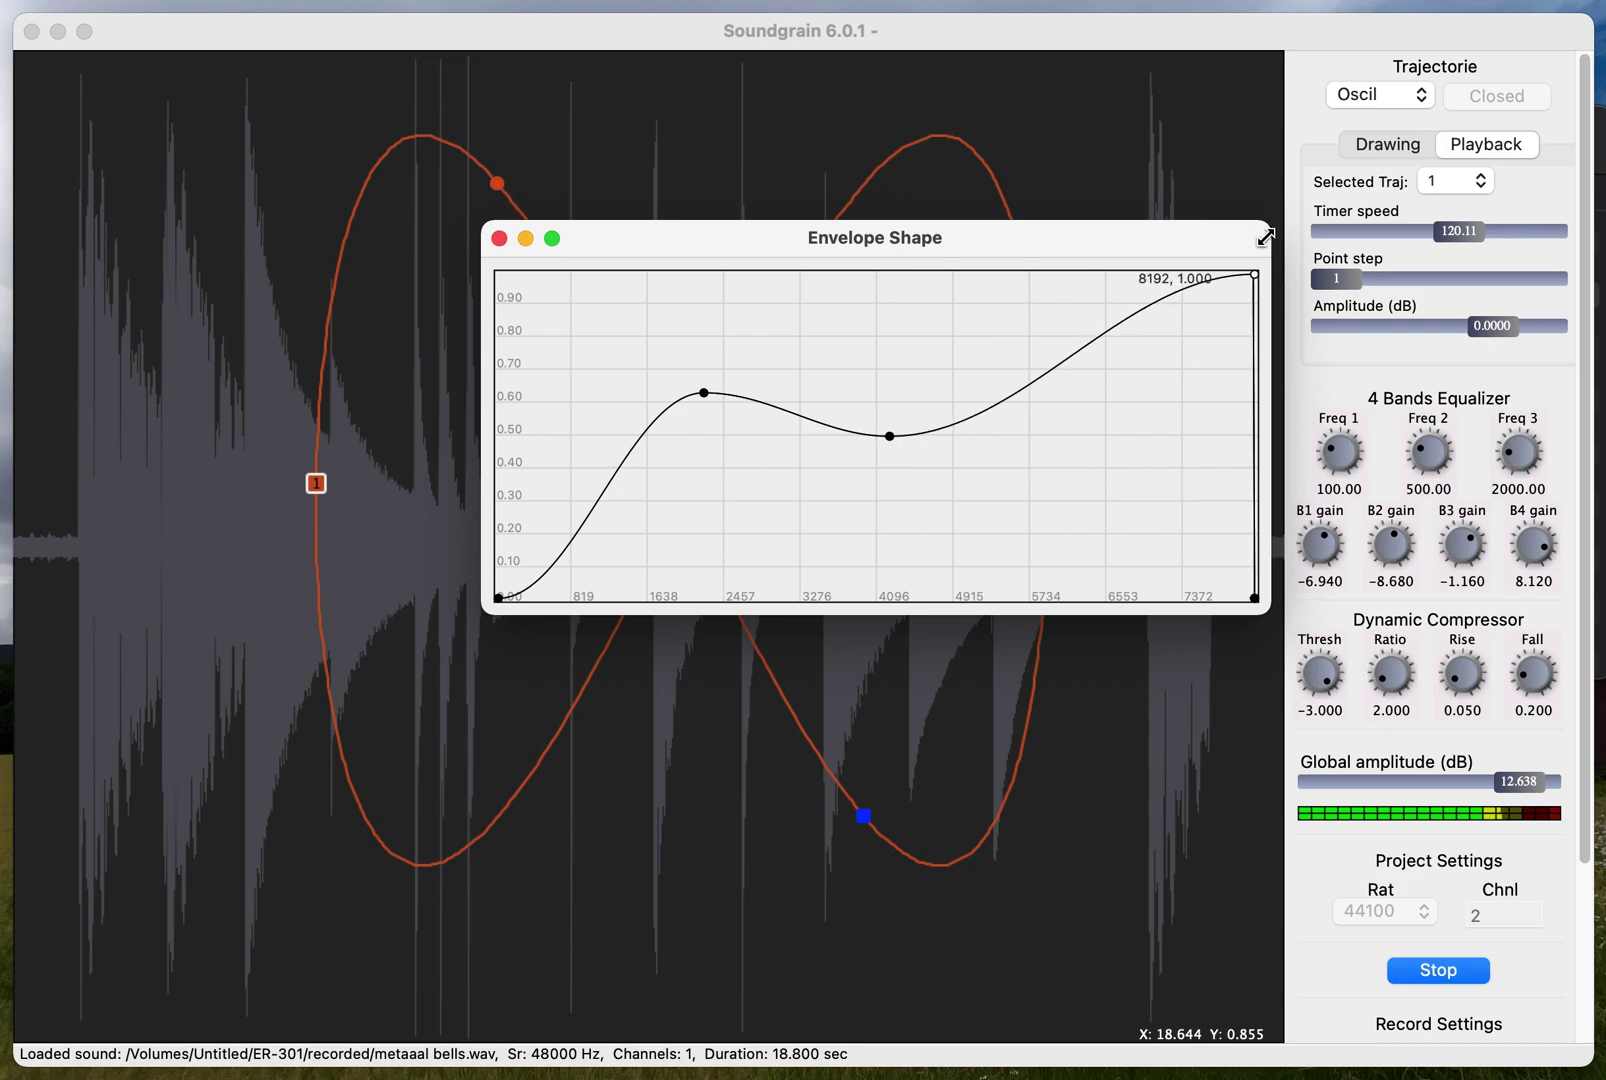
Move the envelope's middle point to about 4880, 0.15, and move the Envelope Shape window off the main window, bringing the main window forward
{"action": "left_click", "coordinate": [889, 438]}
{"action": "left_click_drag", "start_coordinate": [891, 450], "coordinate": [951, 561]}
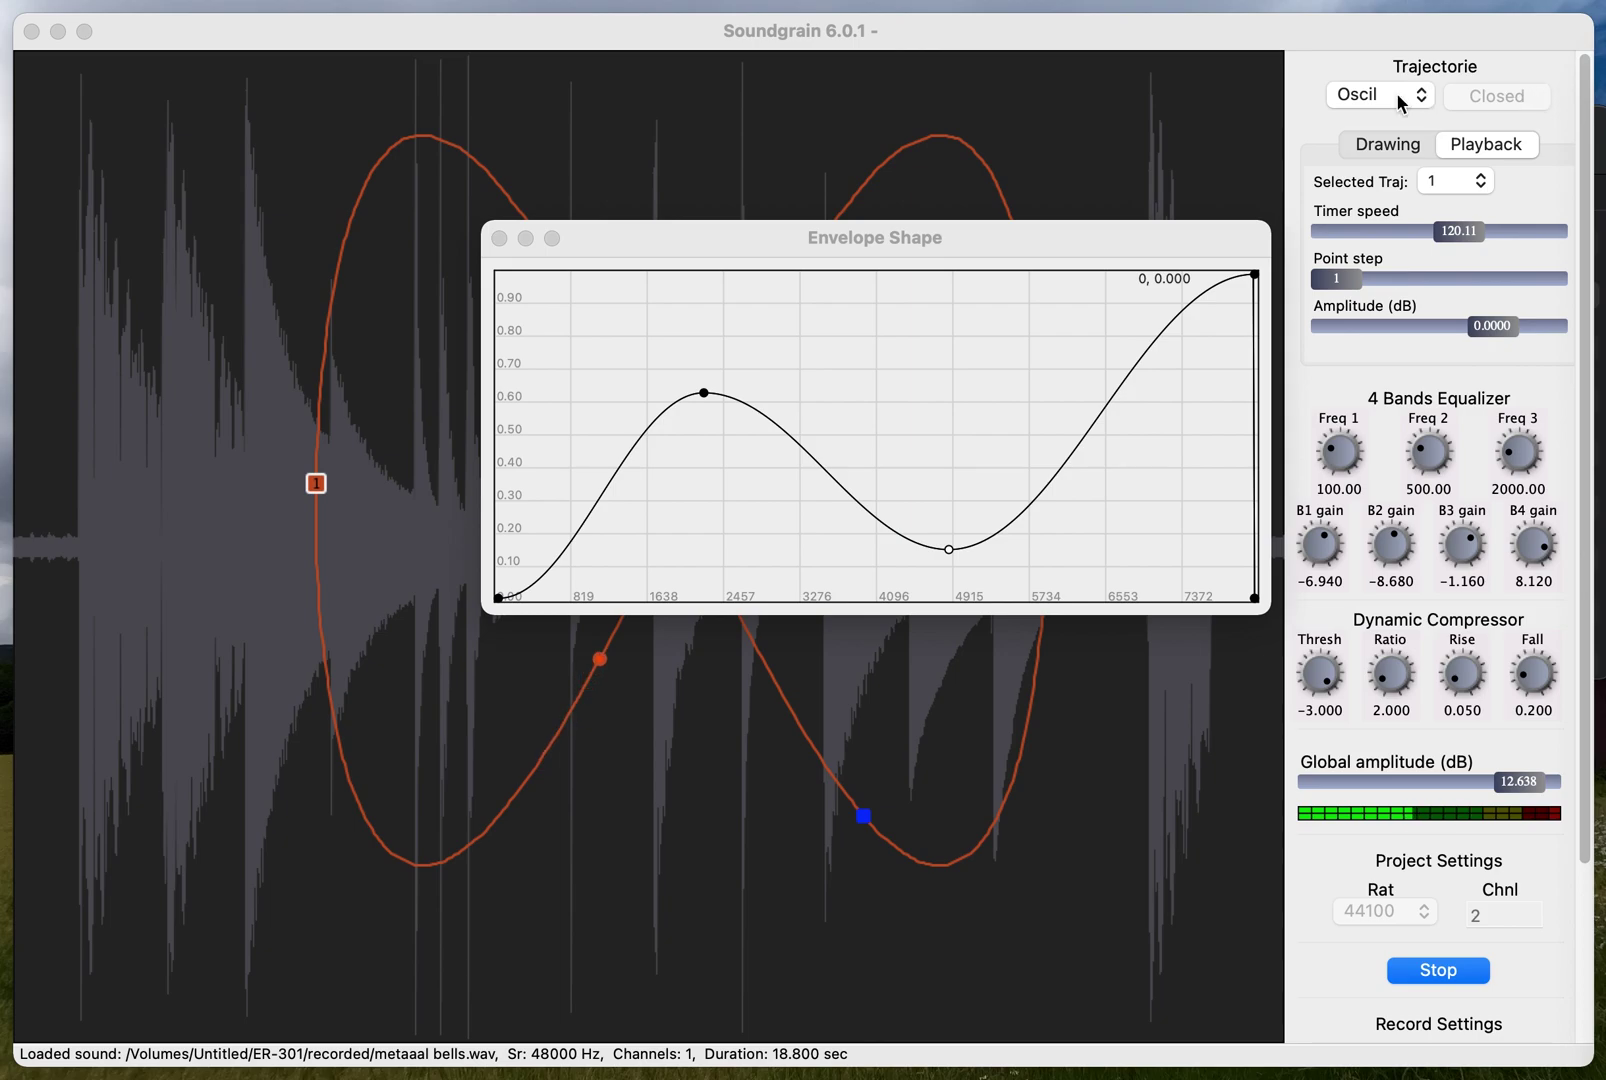
{"action": "left_click_drag", "start_coordinate": [1178, 264], "coordinate": [1605, 482]}
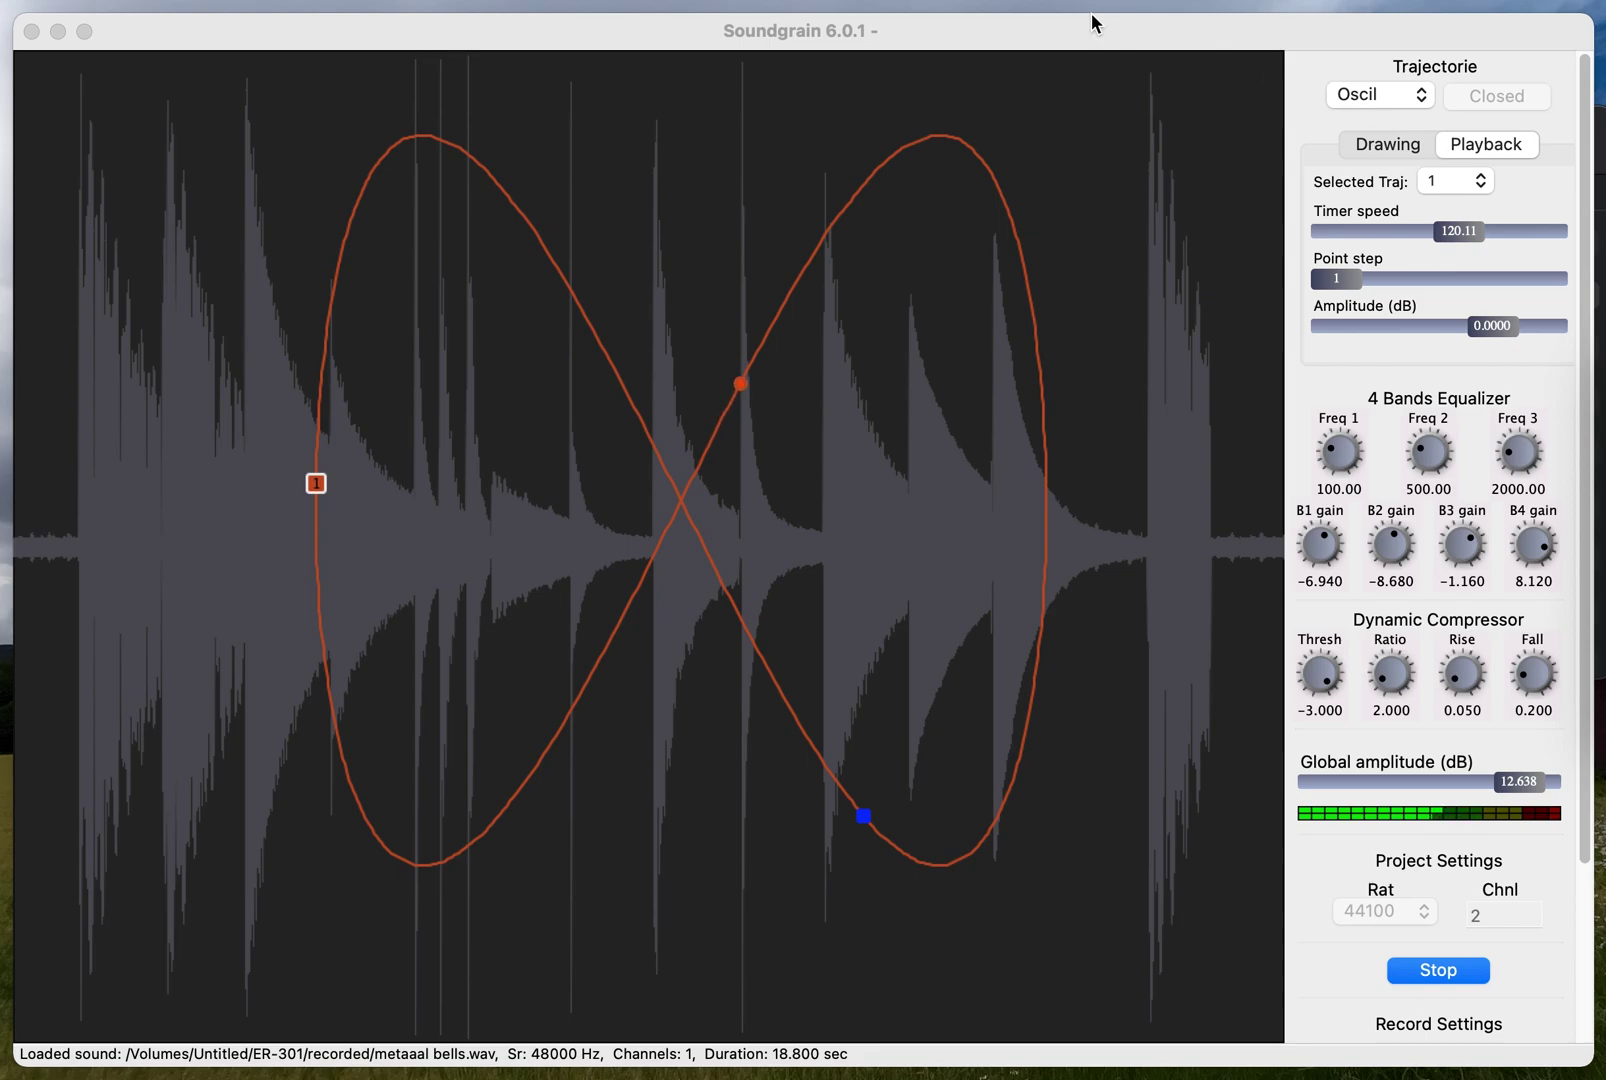
{"action": "left_click", "coordinate": [232, 35]}
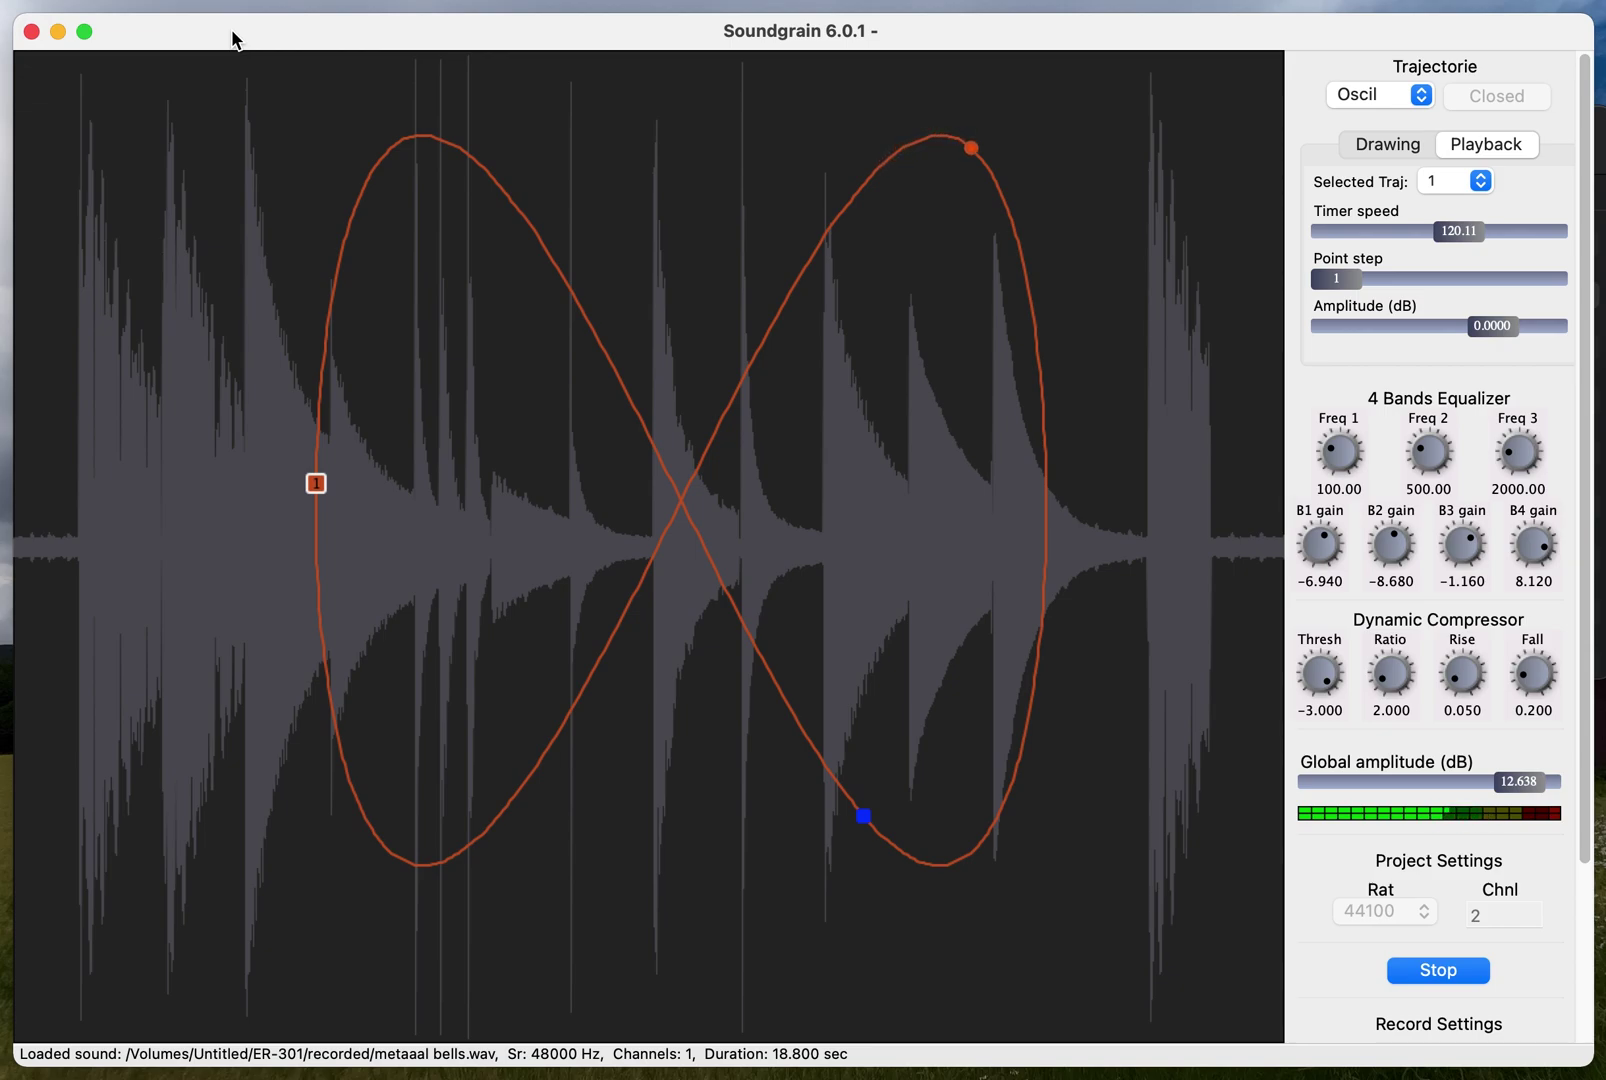
{"action": "left_click", "coordinate": [300, 0]}
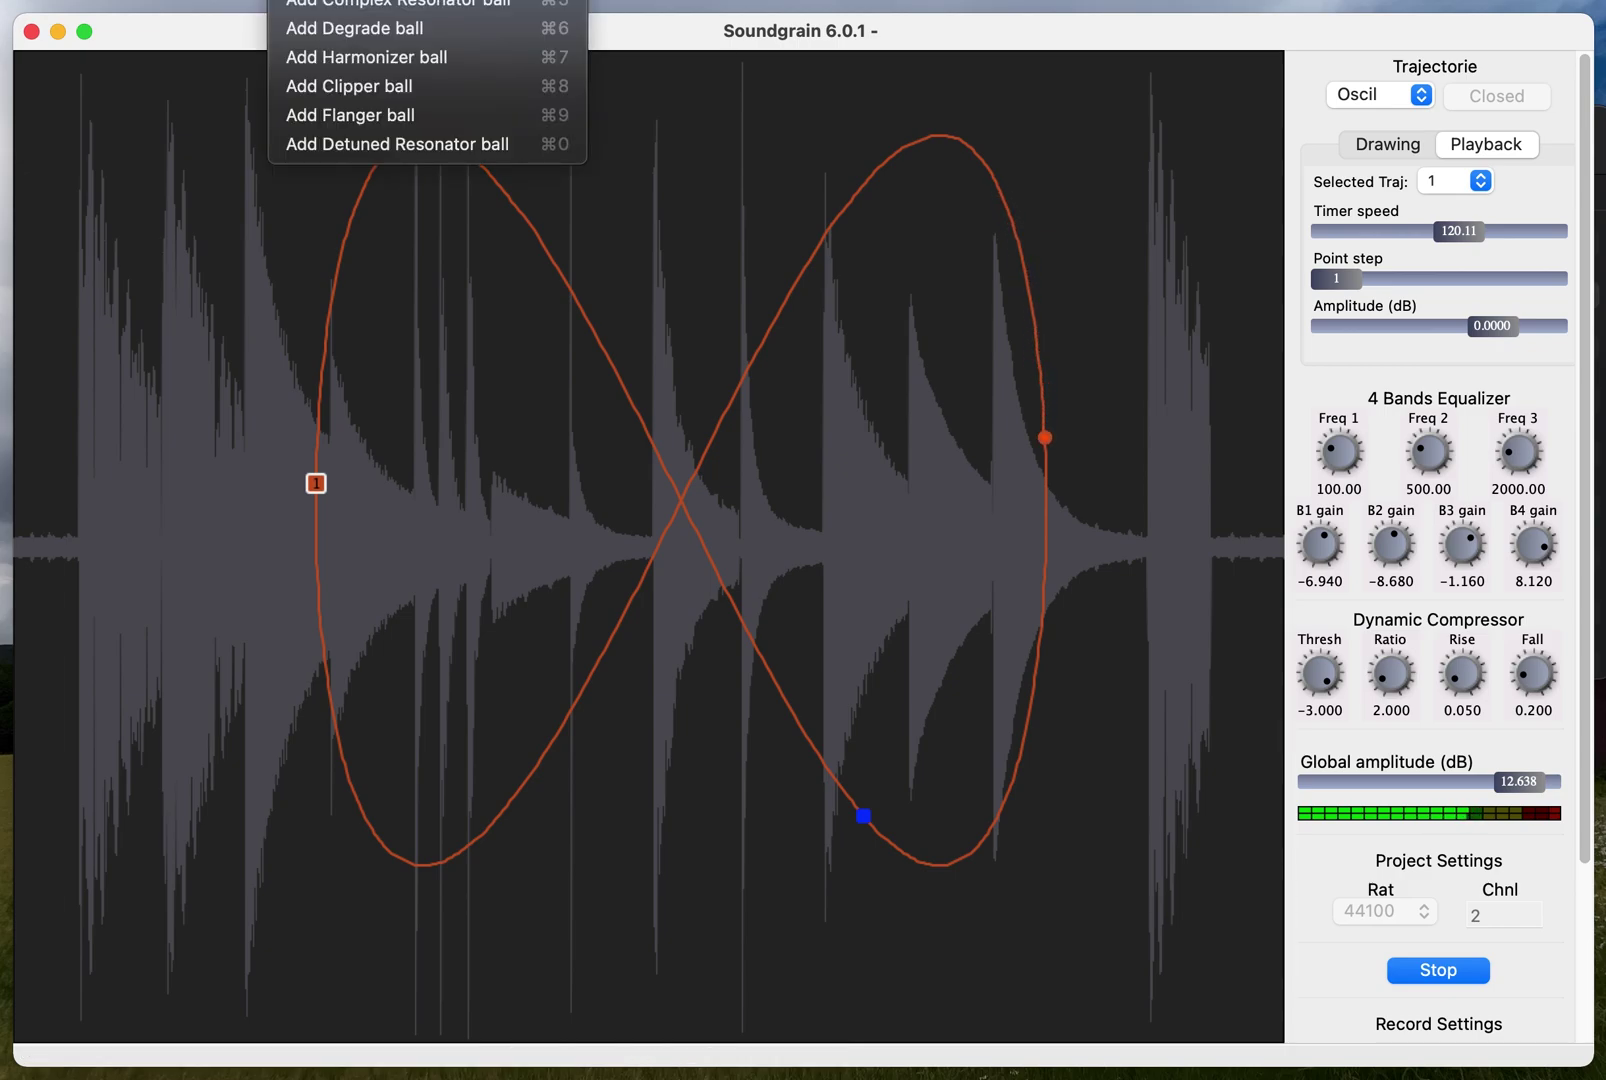
{"action": "key", "text": "Escape"}
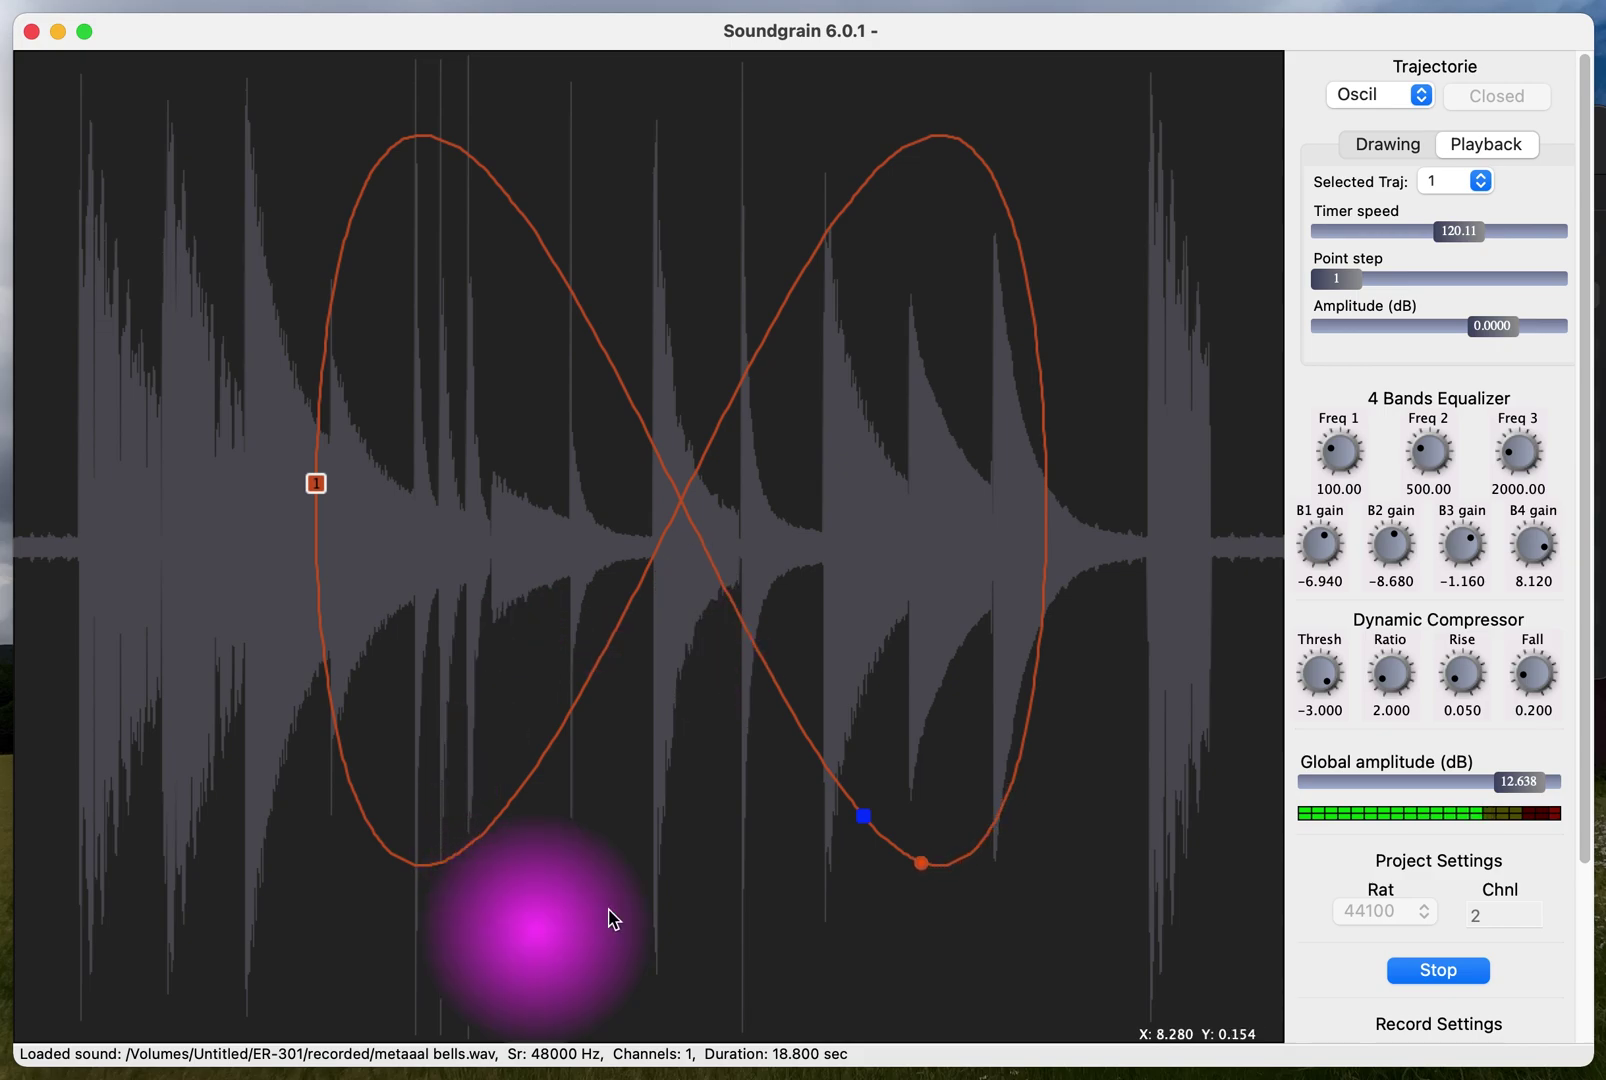
{"action": "mouse_move", "coordinate": [596, 962]}
{"action": "left_mouse_down"}
{"action": "mouse_move", "coordinate": [574, 961]}
{"action": "mouse_move", "coordinate": [483, 834]}
{"action": "left_mouse_up"}
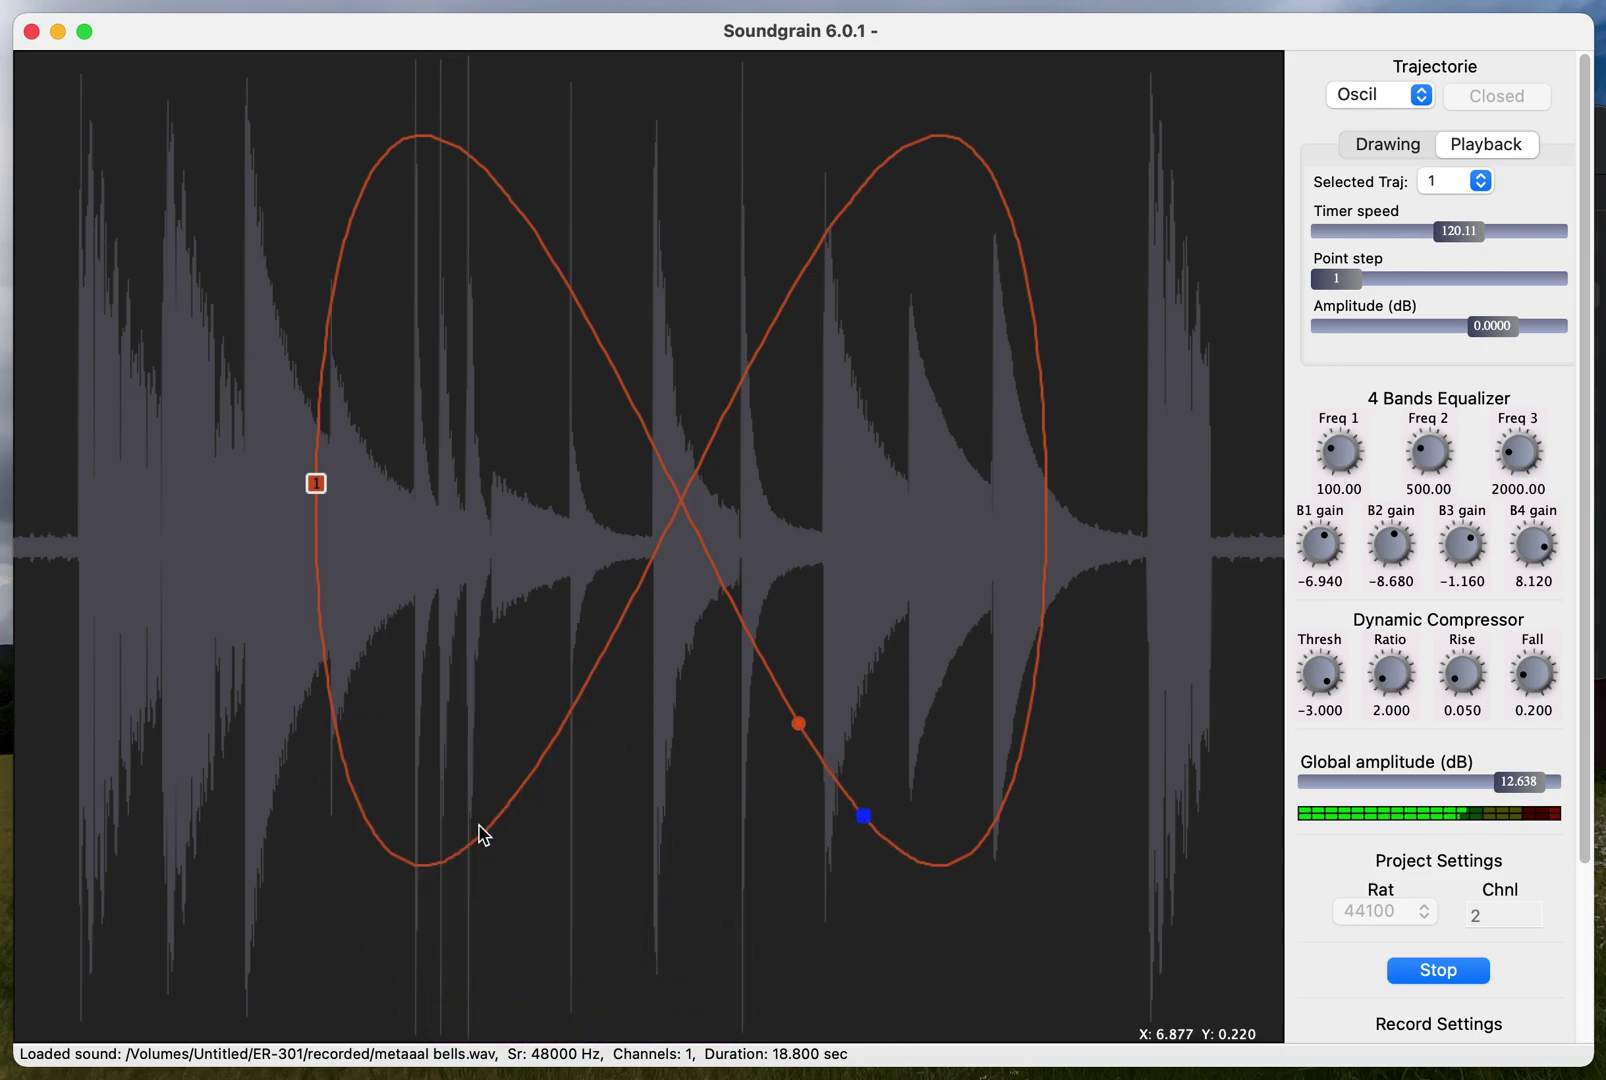
{"action": "key", "text": "super+z"}
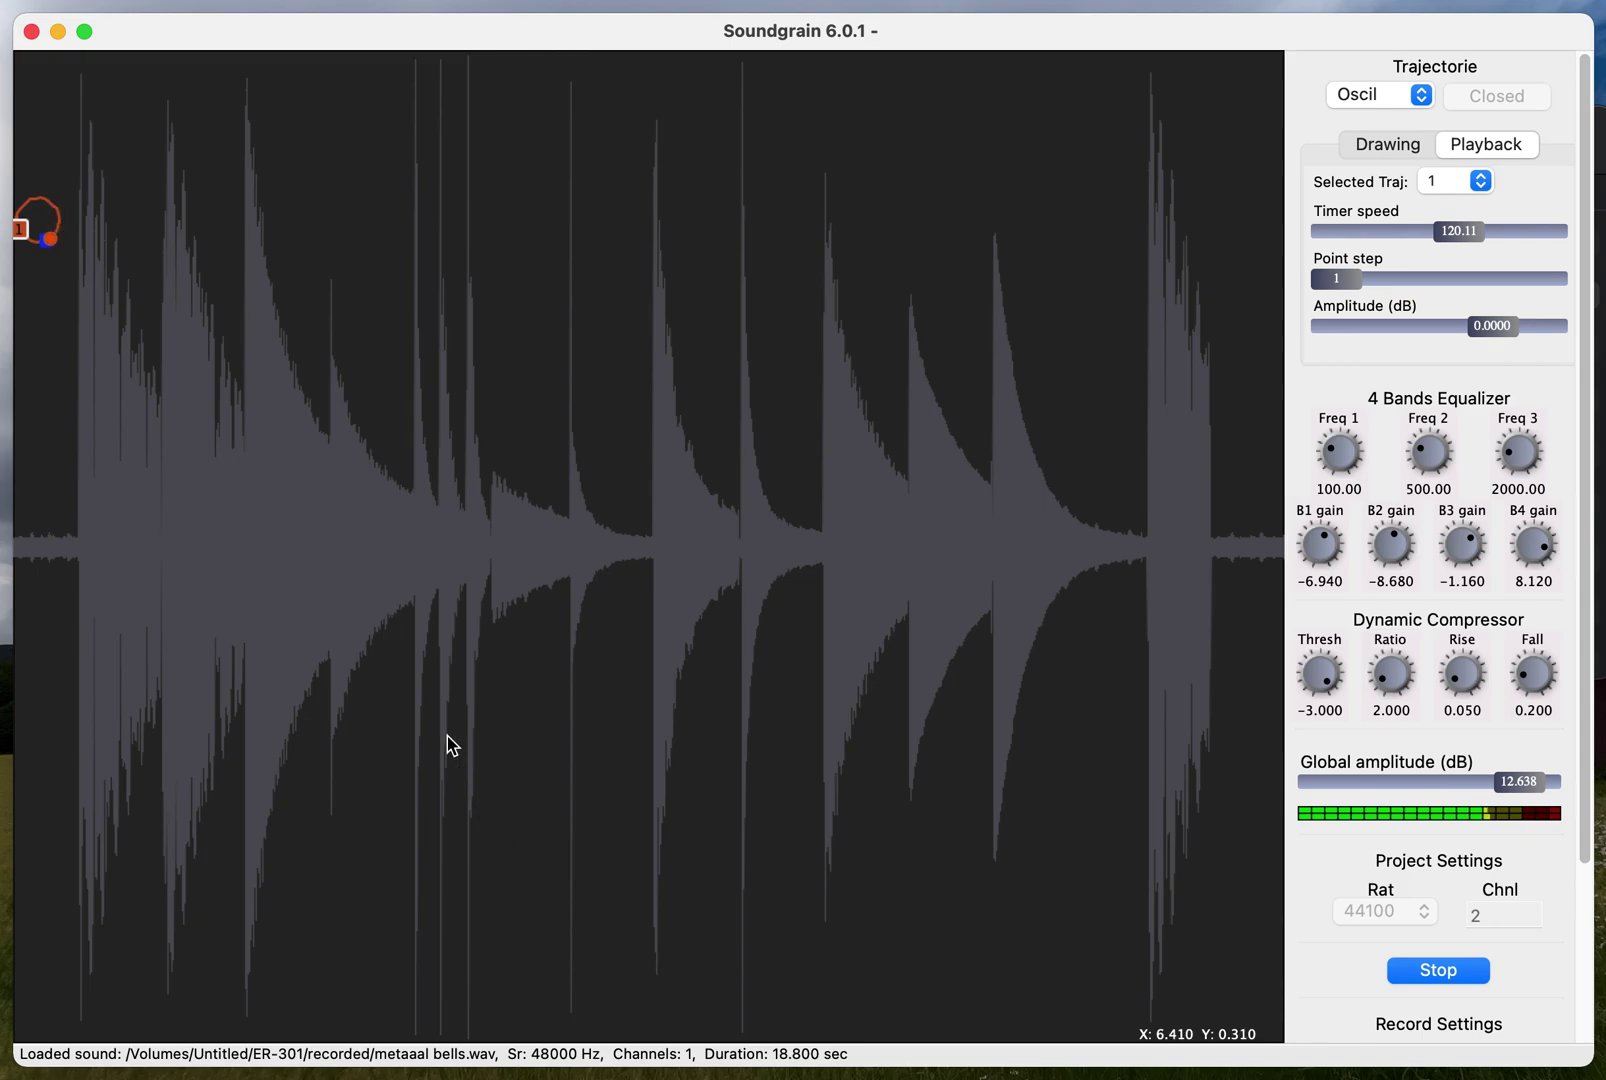
{"action": "key", "text": "super+shift+z"}
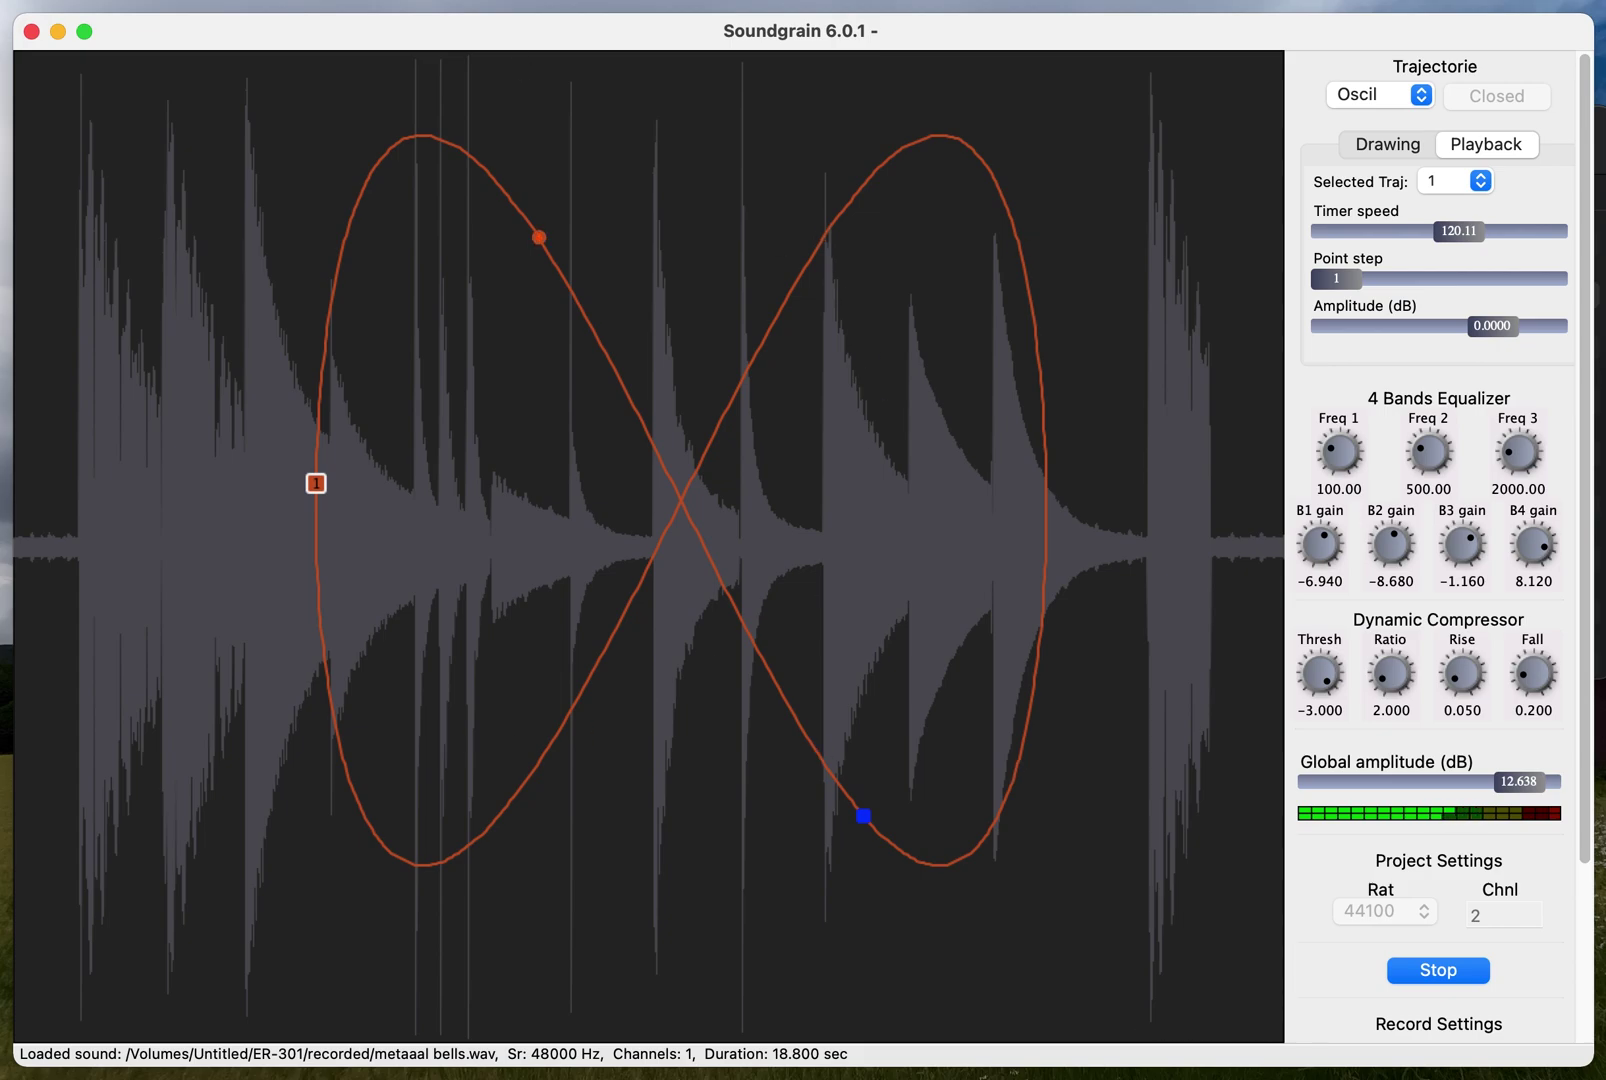
Add an enlarged Reverb ball over the bottom of the trajectory's left loop and set the timer speed to 36.308
{"action": "left_click", "coordinate": [304, 0]}
{"action": "left_click", "coordinate": [390, 0]}
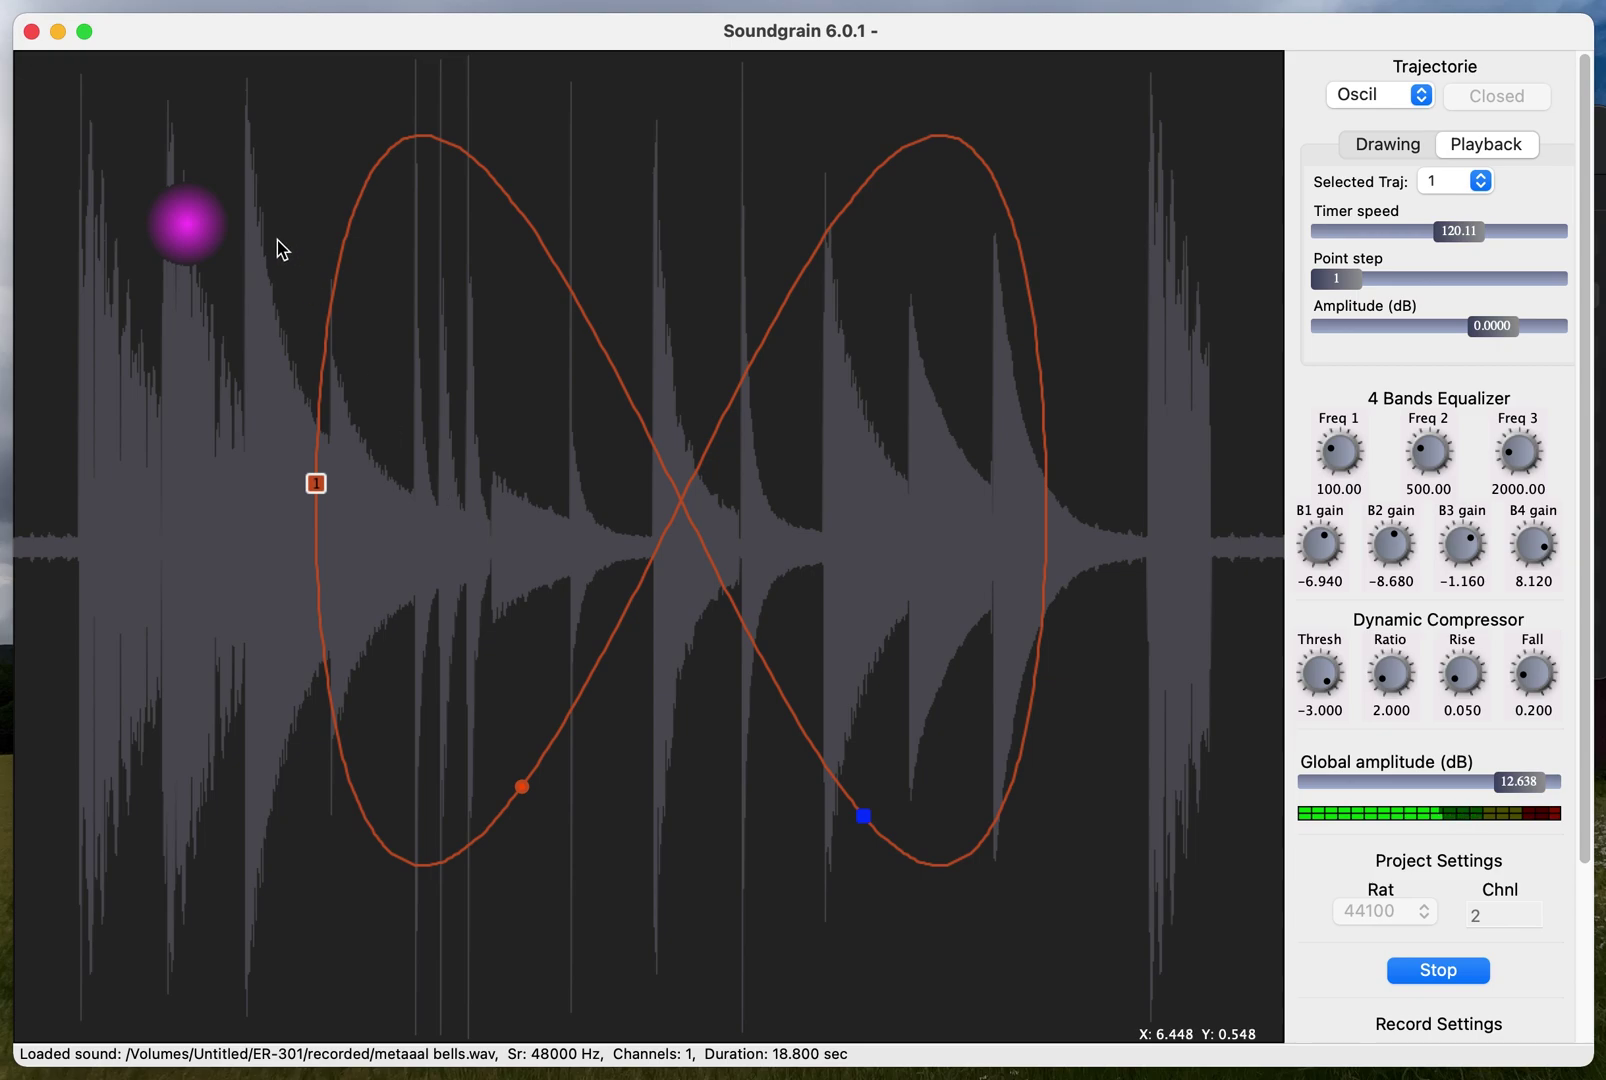
{"action": "left_click_drag", "start_coordinate": [196, 238], "coordinate": [660, 930]}
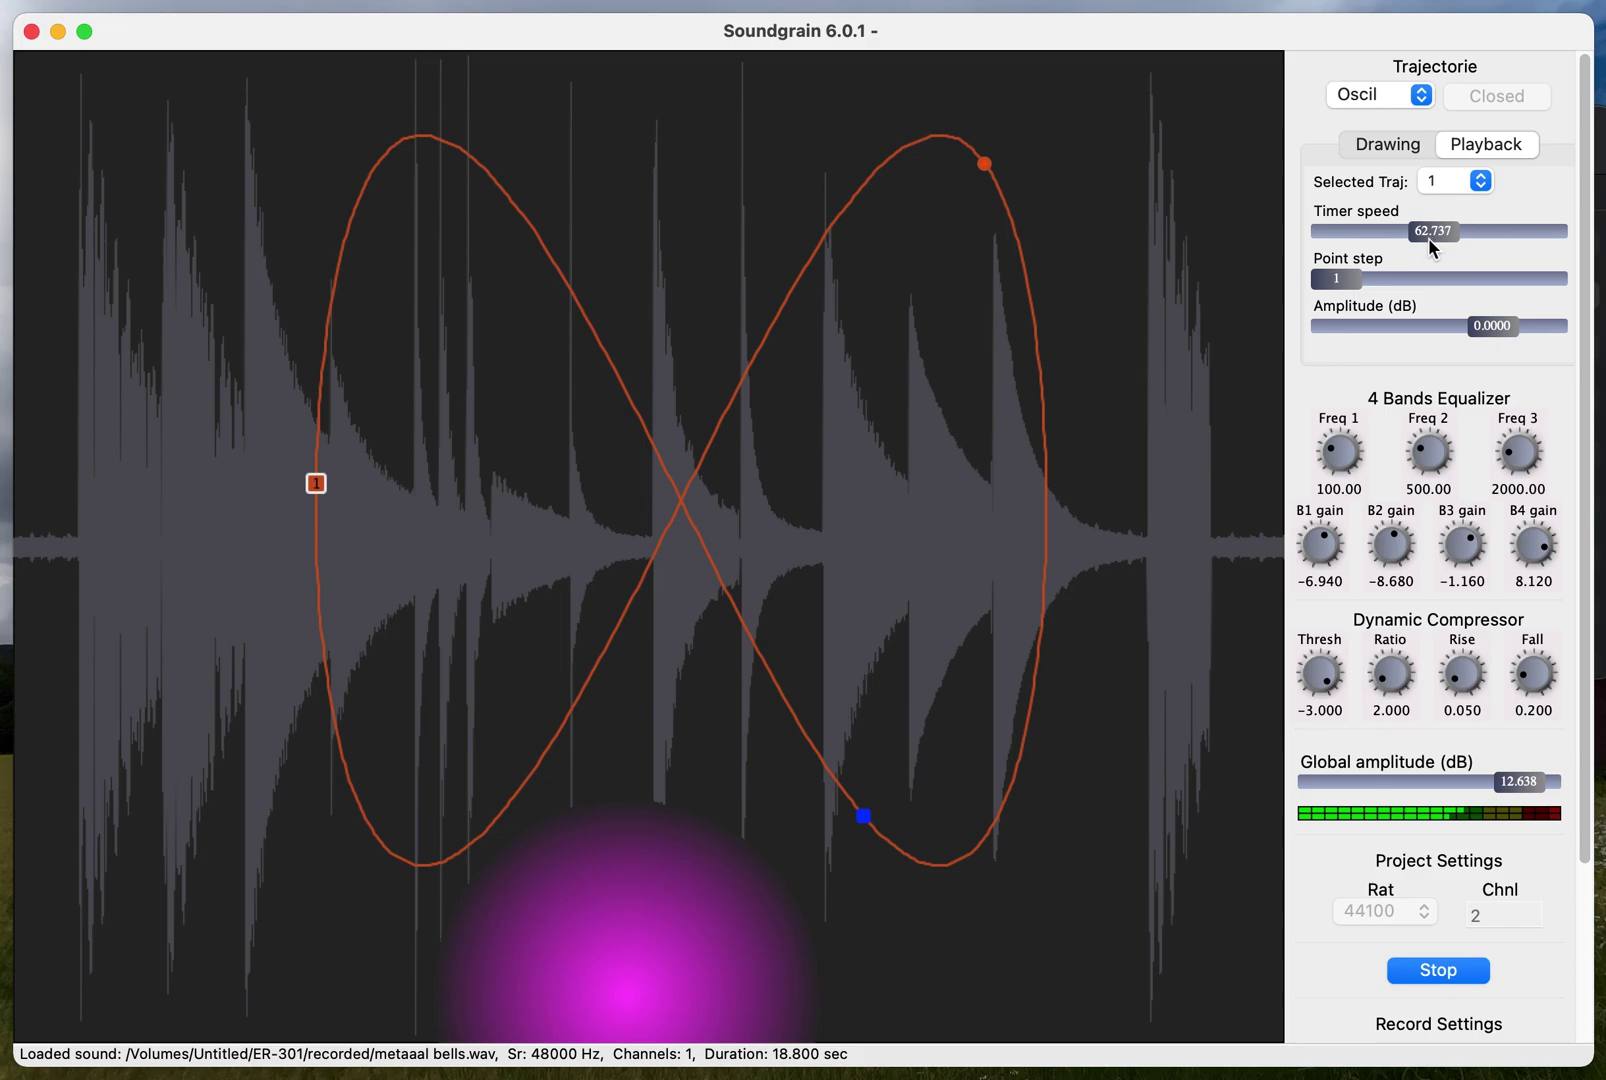
{"action": "left_click_drag", "start_coordinate": [627, 997], "coordinate": [460, 814]}
Set the Reverb ball's feedback to 0.9333, cutoff to 15000, amplitude to 1.2952 and pan to 0.1429, and close its controls
{"action": "double_click", "coordinate": [460, 814]}
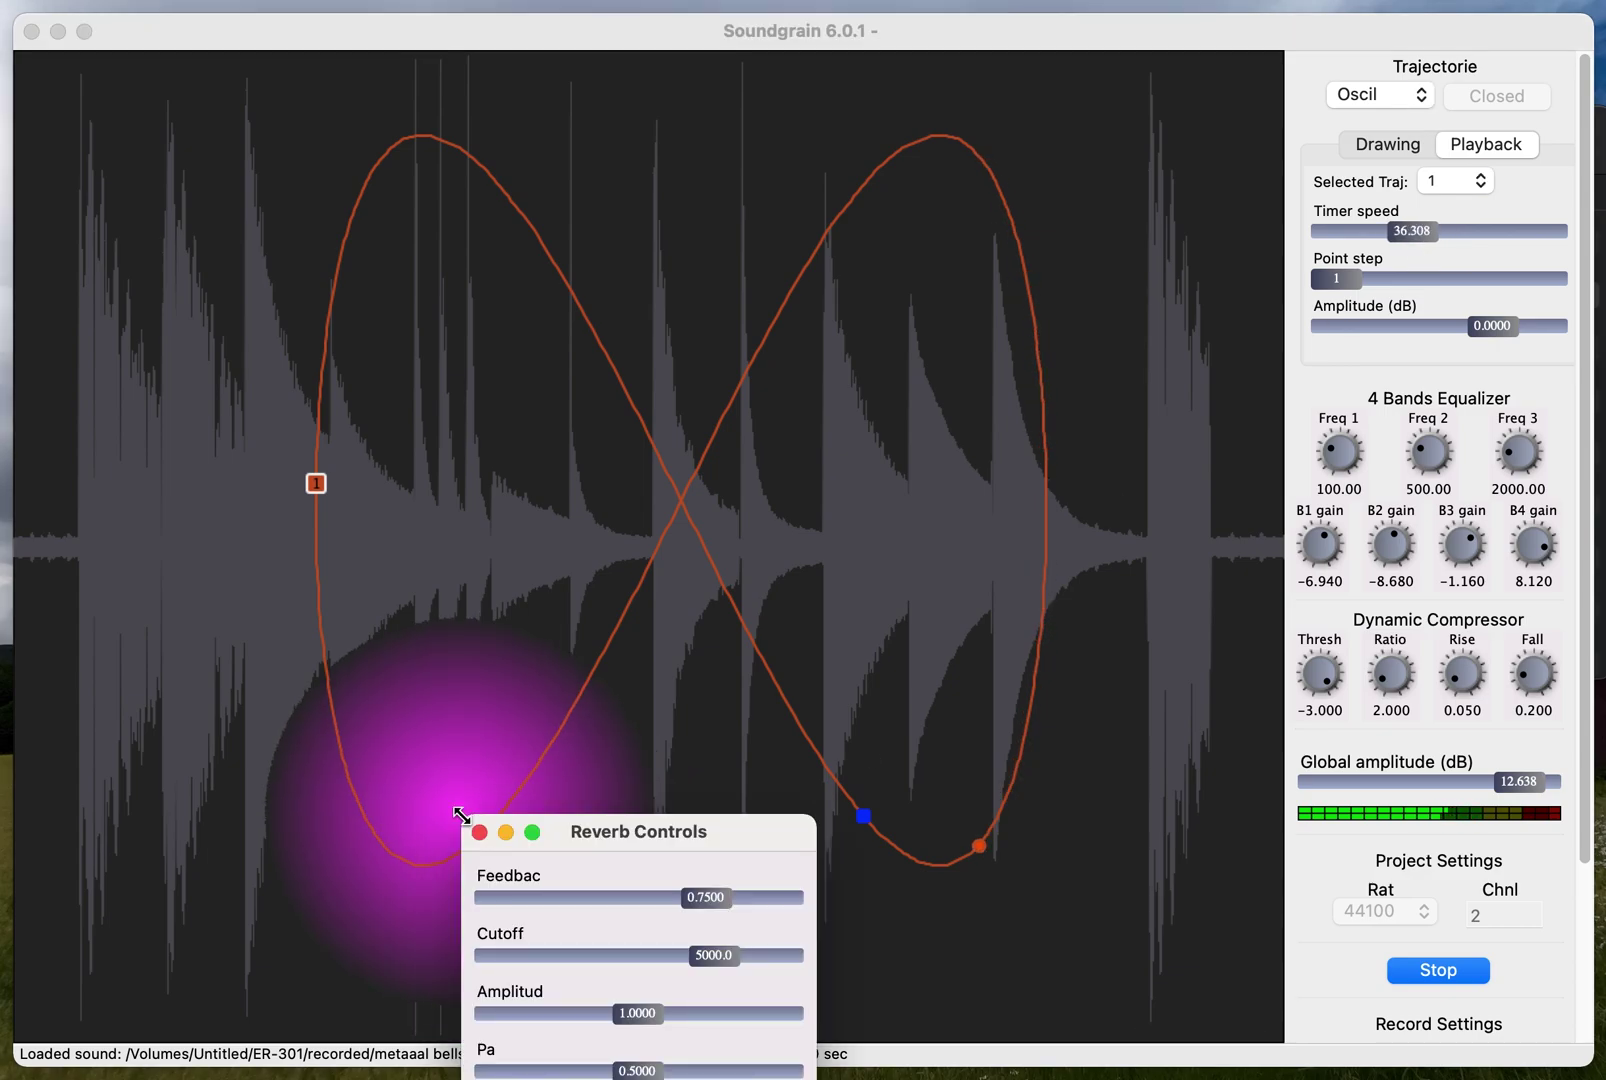
{"action": "left_click_drag", "start_coordinate": [592, 836], "coordinate": [1, 424]}
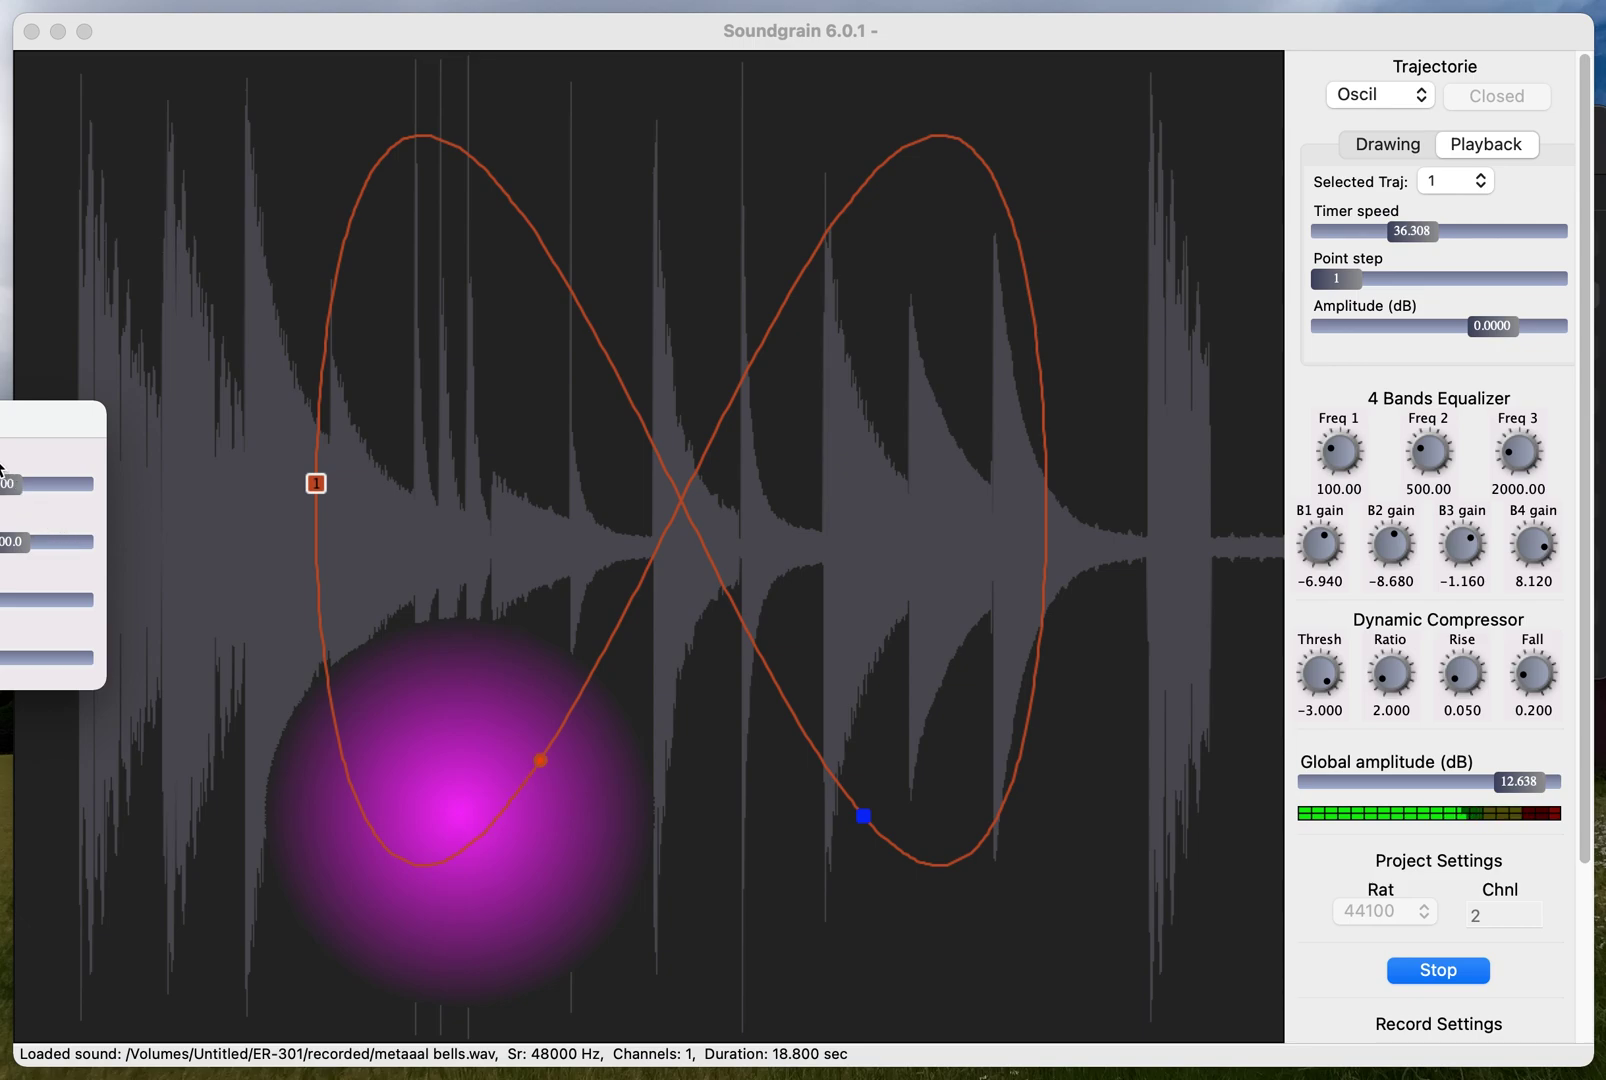
{"action": "left_click_drag", "start_coordinate": [0, 420], "coordinate": [316, 266]}
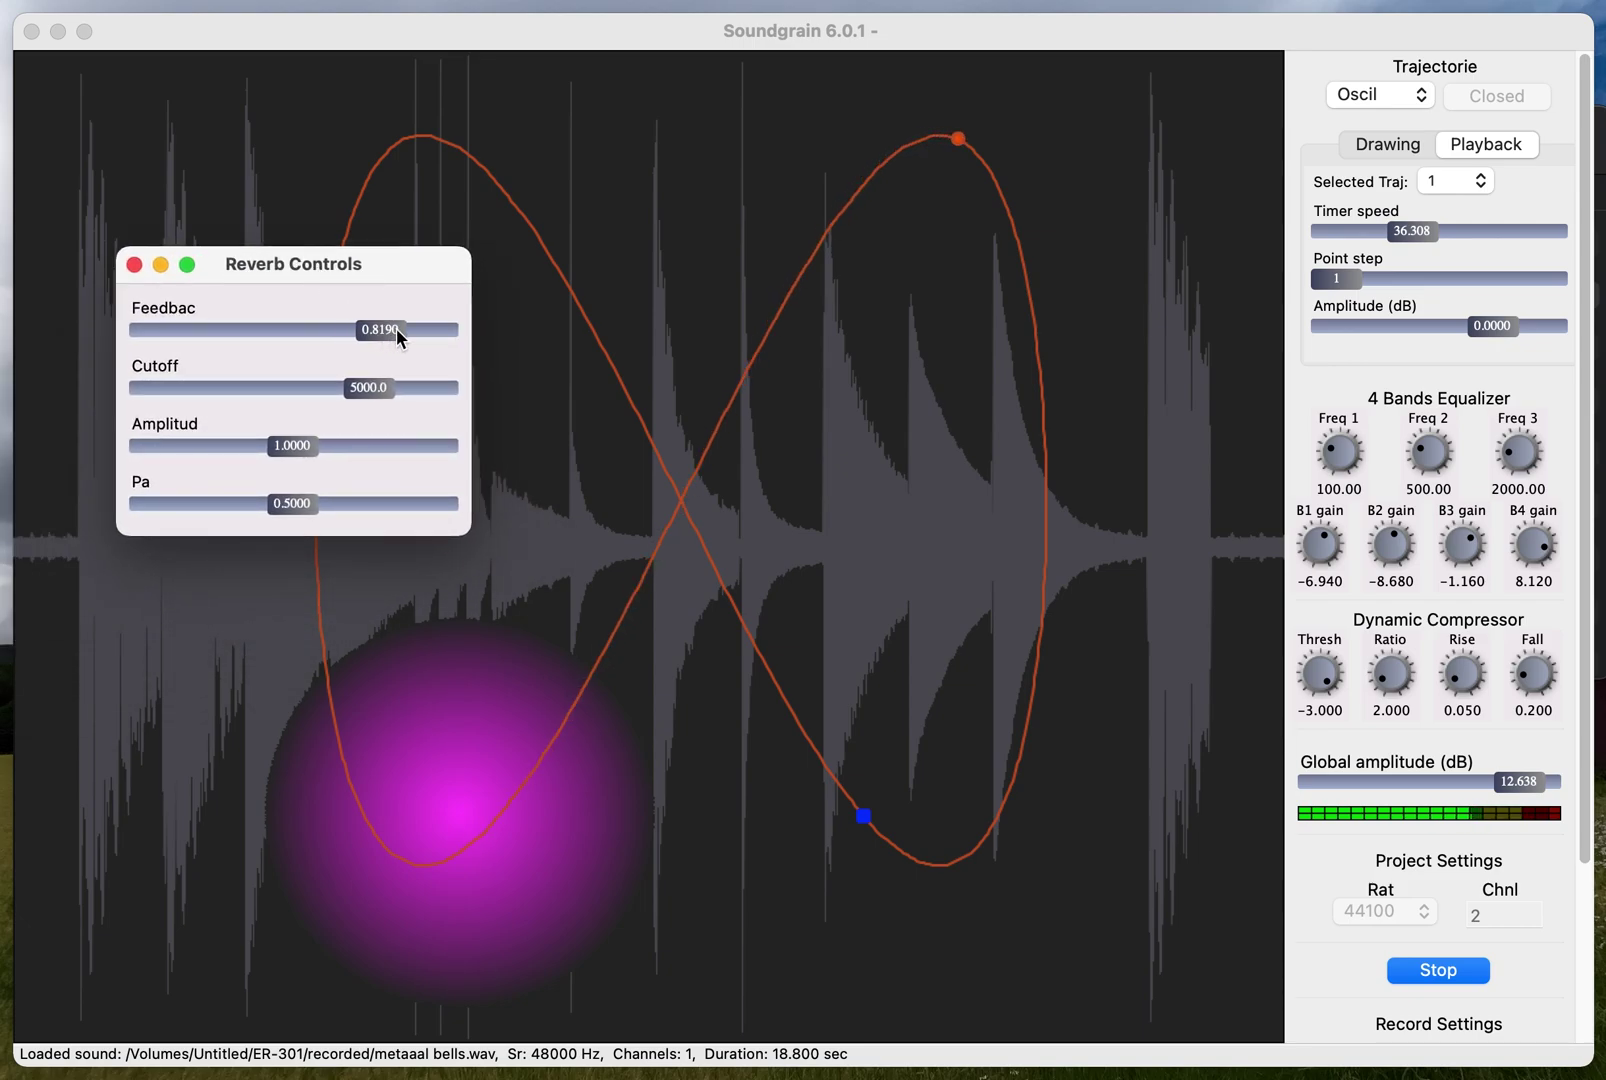
{"action": "left_click_drag", "start_coordinate": [390, 390], "coordinate": [462, 394]}
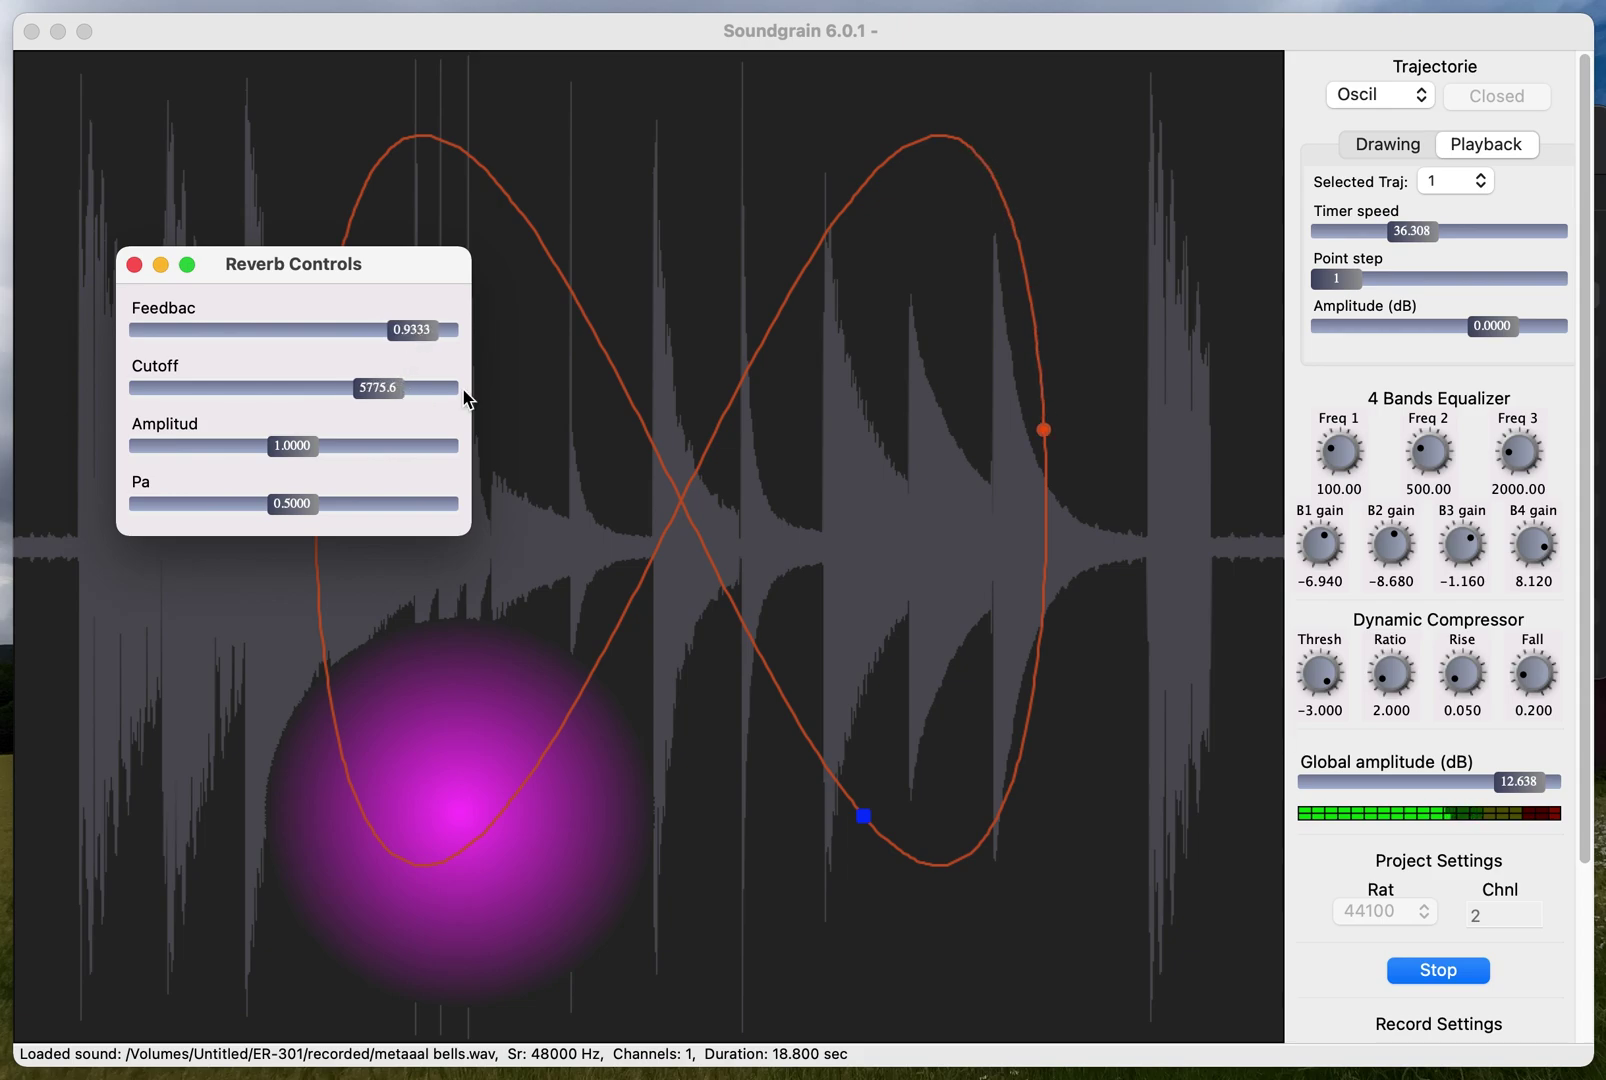
{"action": "left_click_drag", "start_coordinate": [283, 446], "coordinate": [330, 446]}
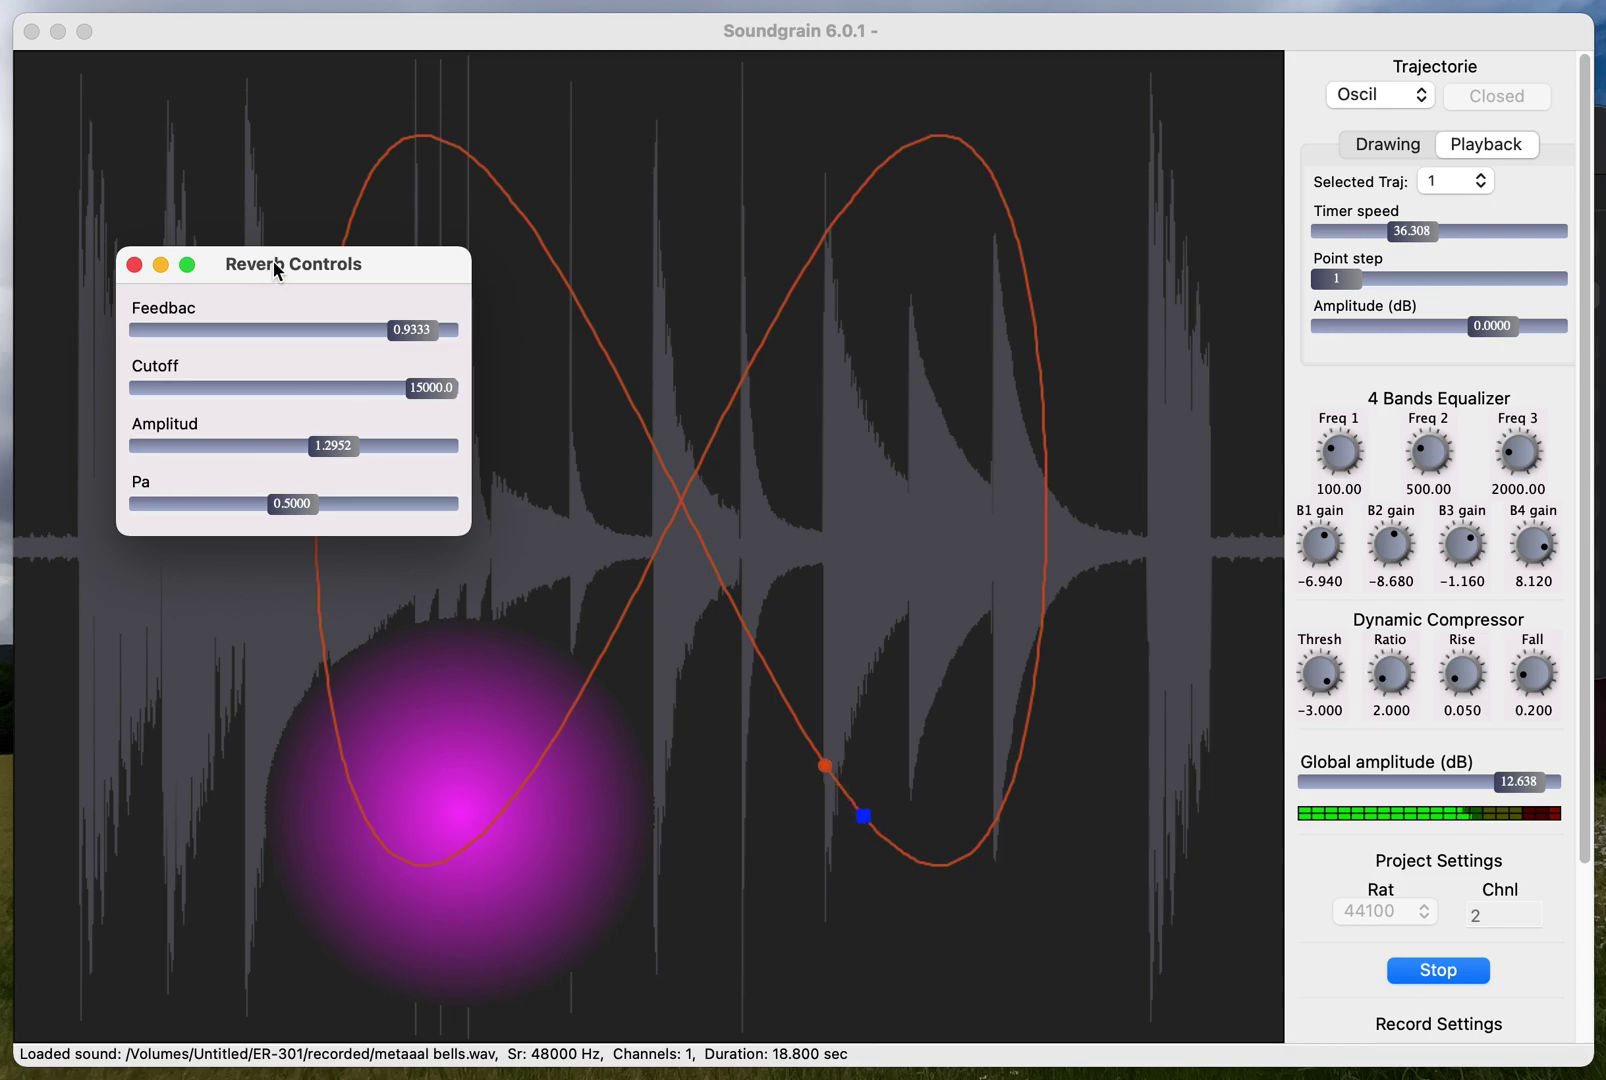
{"action": "mouse_move", "coordinate": [274, 261]}
{"action": "left_mouse_down"}
{"action": "mouse_move", "coordinate": [184, 136]}
{"action": "mouse_move", "coordinate": [93, 78]}
{"action": "left_mouse_up"}
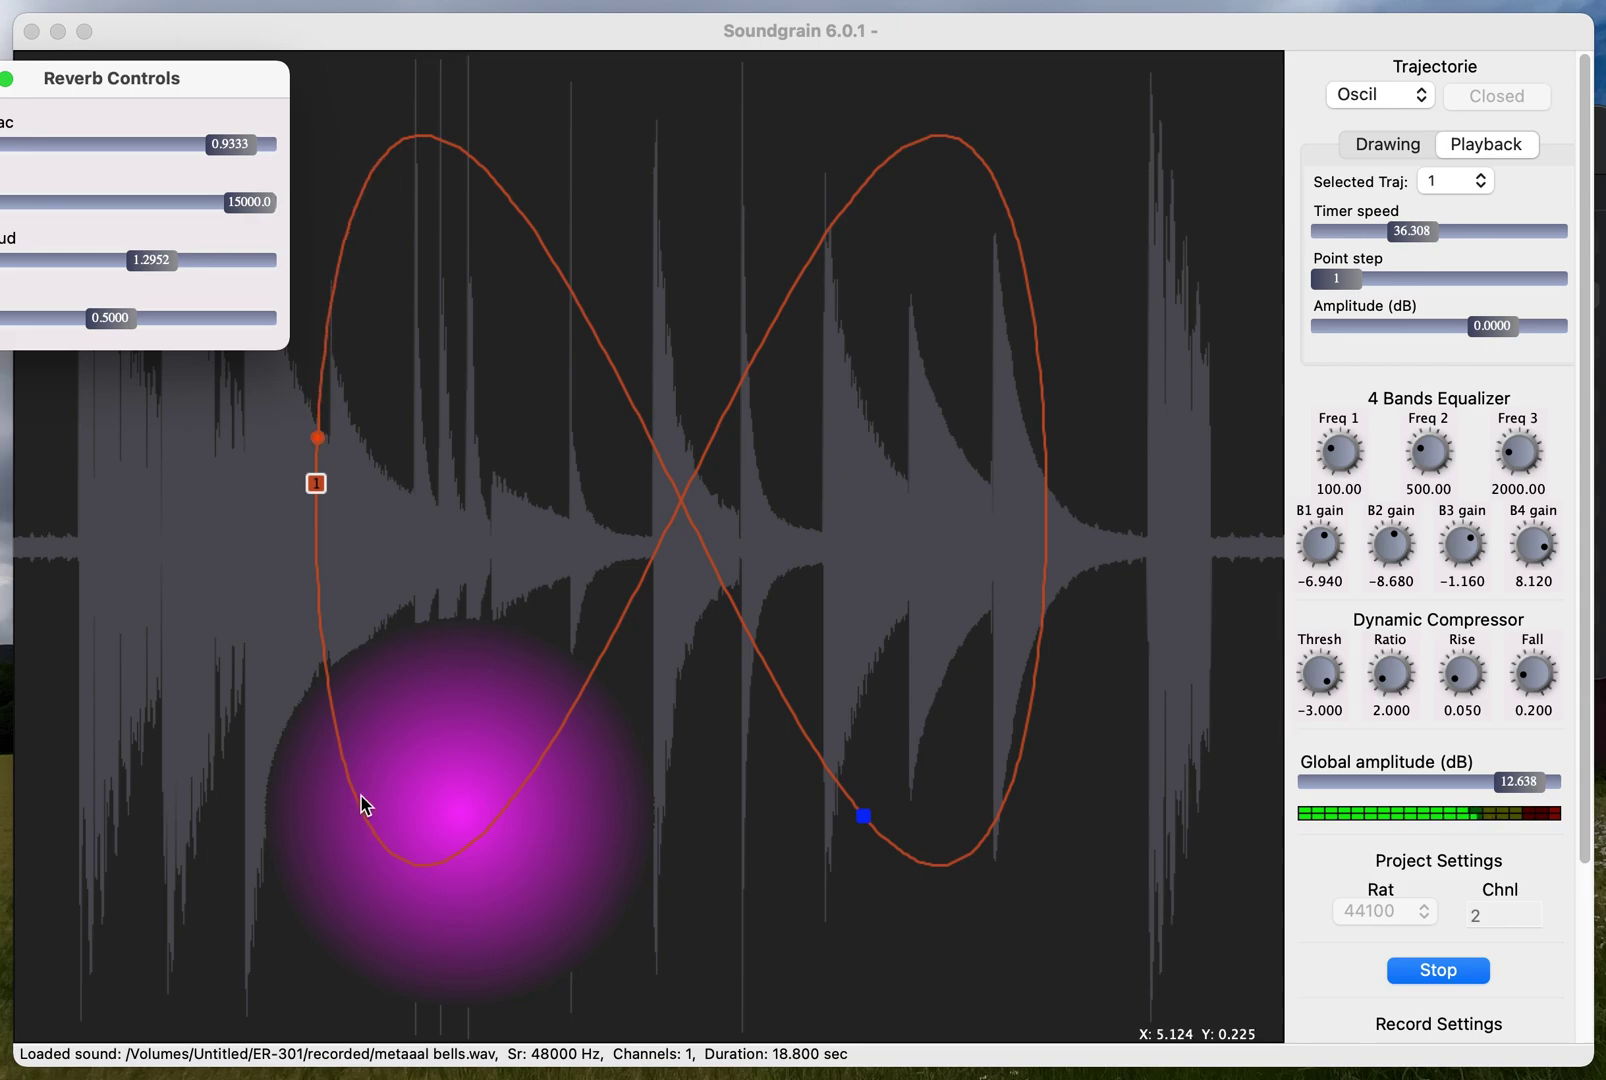
{"action": "left_click_drag", "start_coordinate": [134, 77], "coordinate": [271, 157]}
{"action": "left_click_drag", "start_coordinate": [253, 396], "coordinate": [155, 430]}
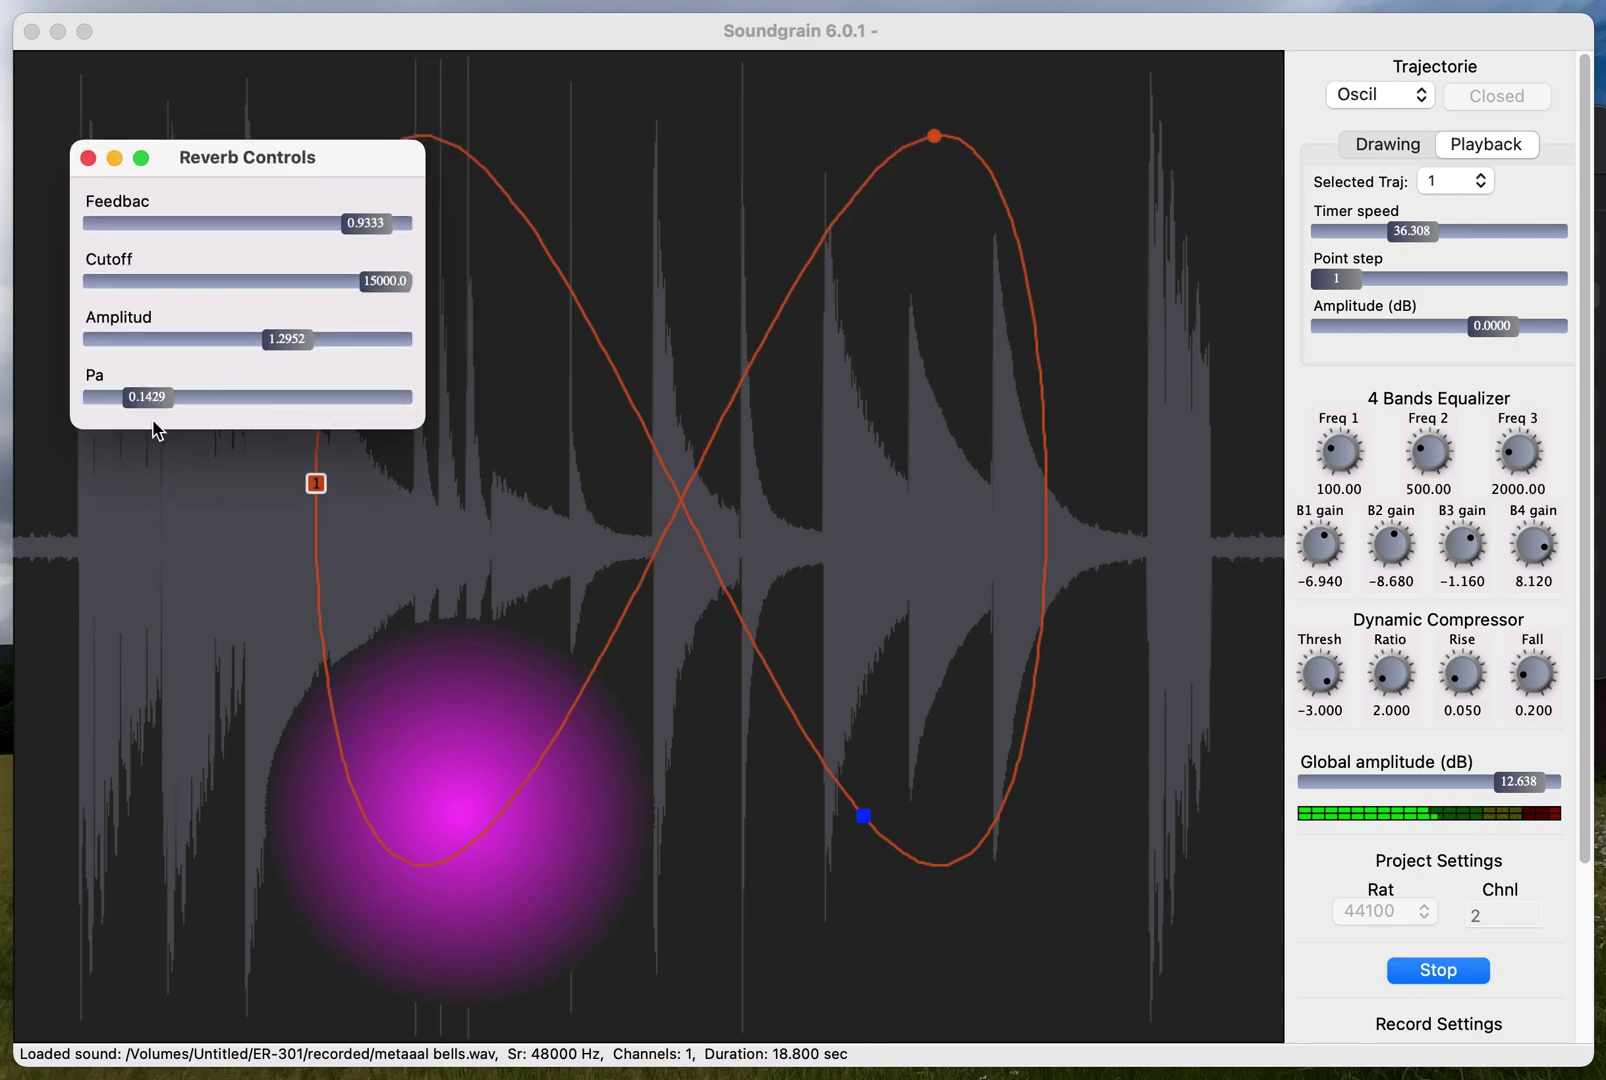
{"action": "left_click", "coordinate": [88, 159]}
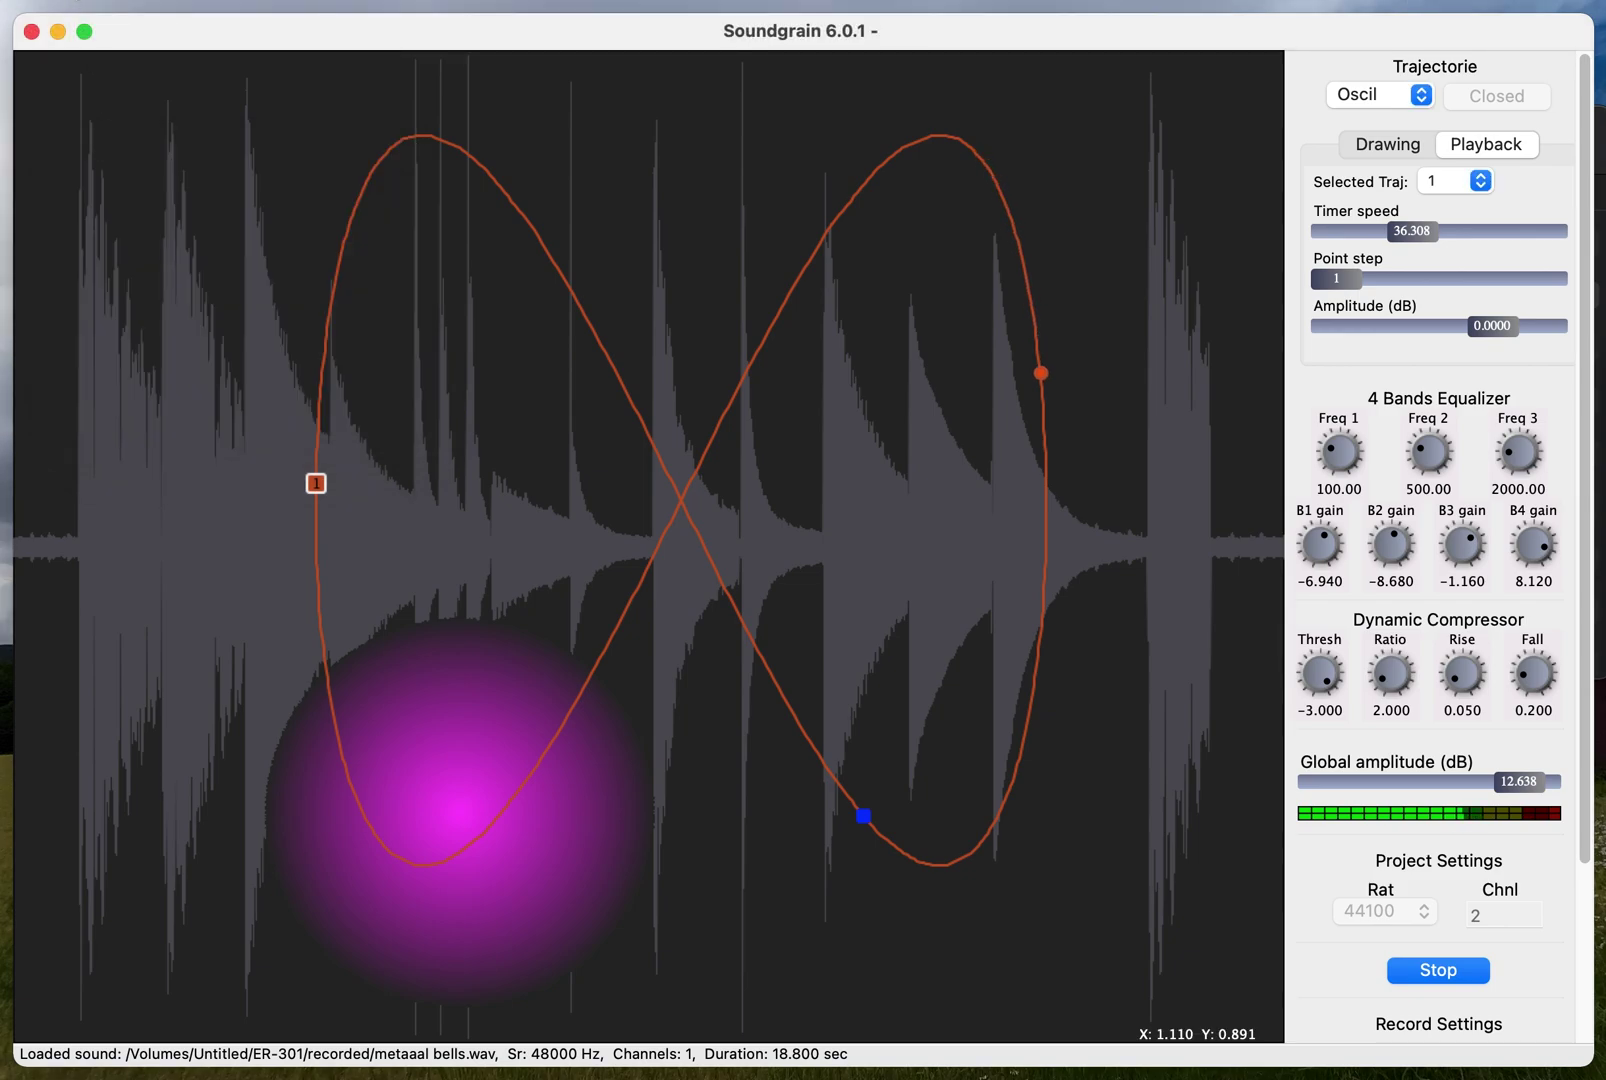
Add a Delay ball and enlarge it over the top of the trajectory's left loop
{"action": "left_click", "coordinate": [298, 0]}
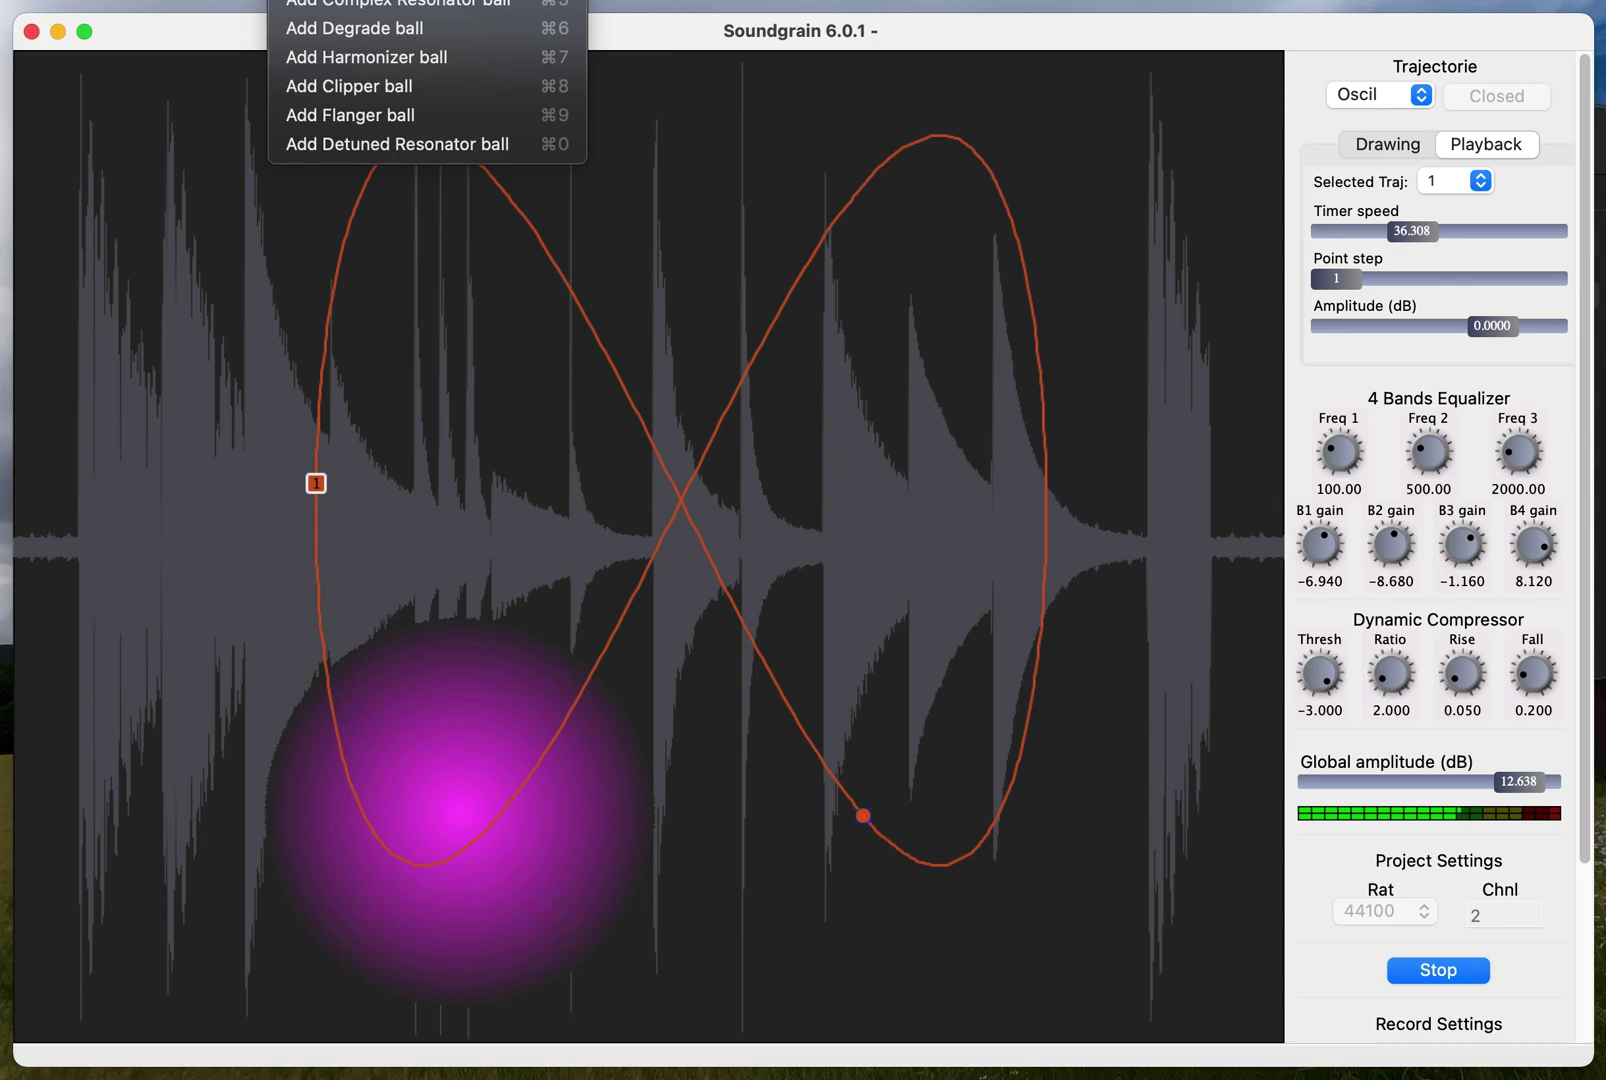
{"action": "left_click", "coordinate": [345, 0]}
{"action": "left_click_drag", "start_coordinate": [190, 224], "coordinate": [434, 147]}
{"action": "left_click_drag", "start_coordinate": [500, 207], "coordinate": [437, 168]}
Set the Delay ball's delay to 0.1137, feedback to 0.8905 and pan to 0.7952, and close its controls
{"action": "right_click", "coordinate": [437, 168]}
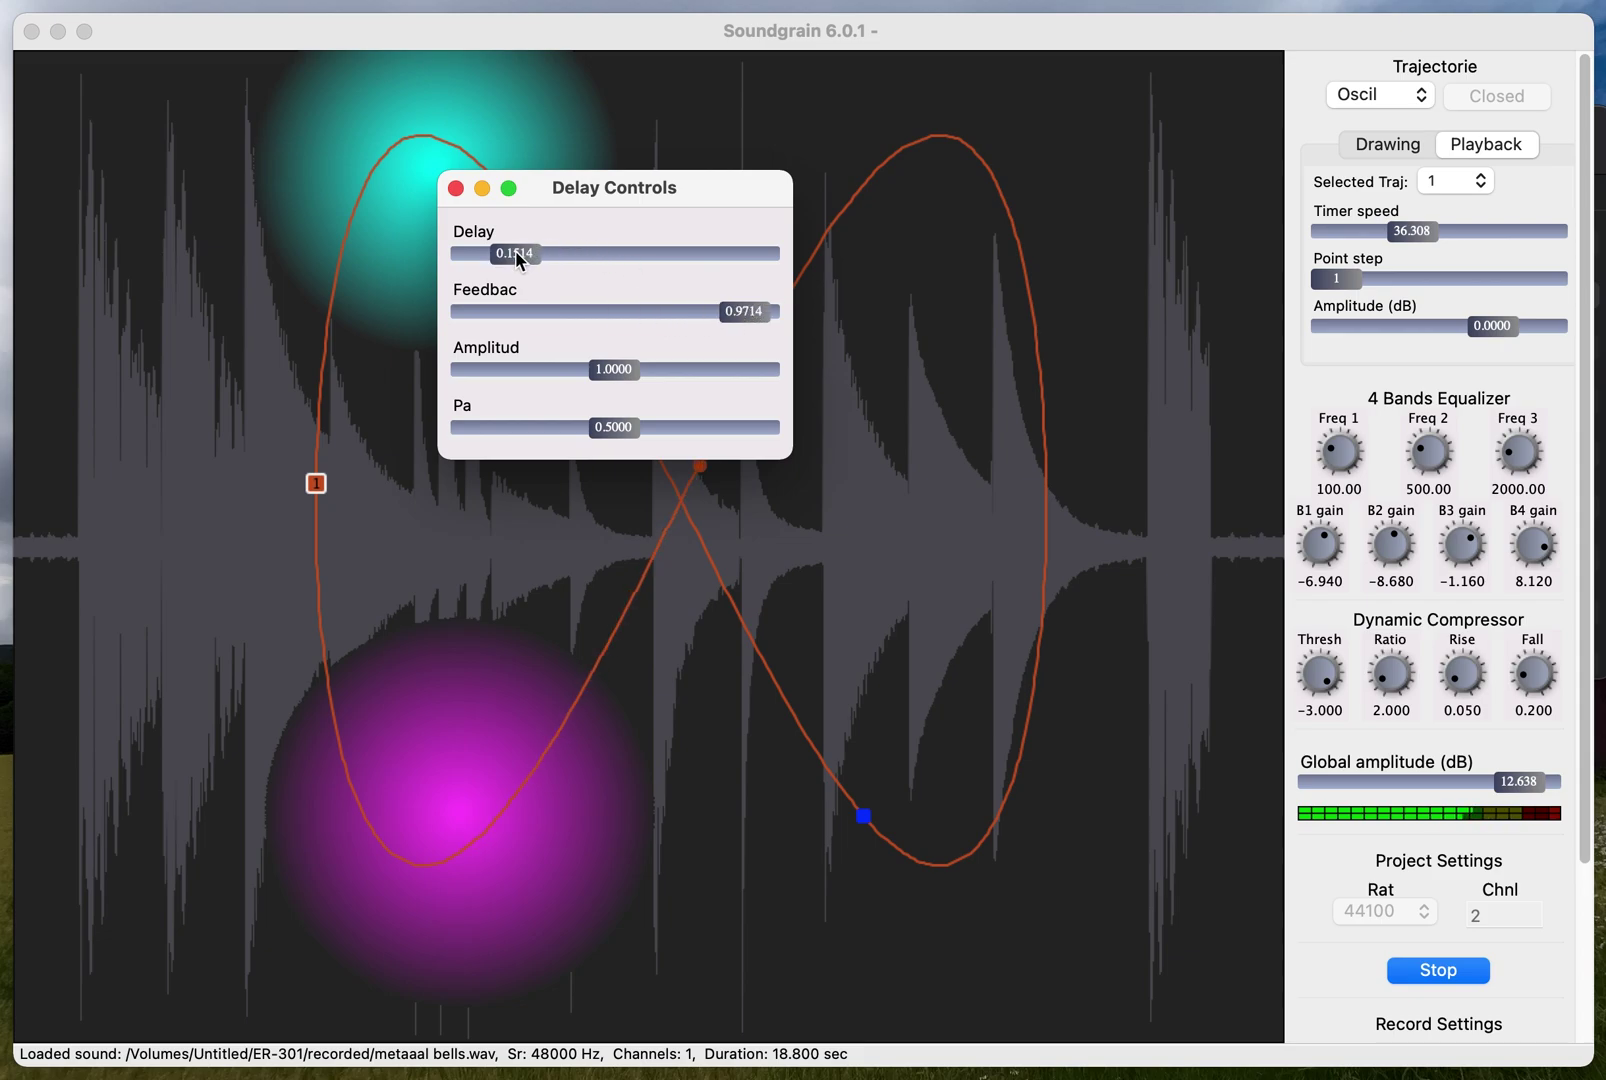
{"action": "left_click_drag", "start_coordinate": [621, 425], "coordinate": [700, 430]}
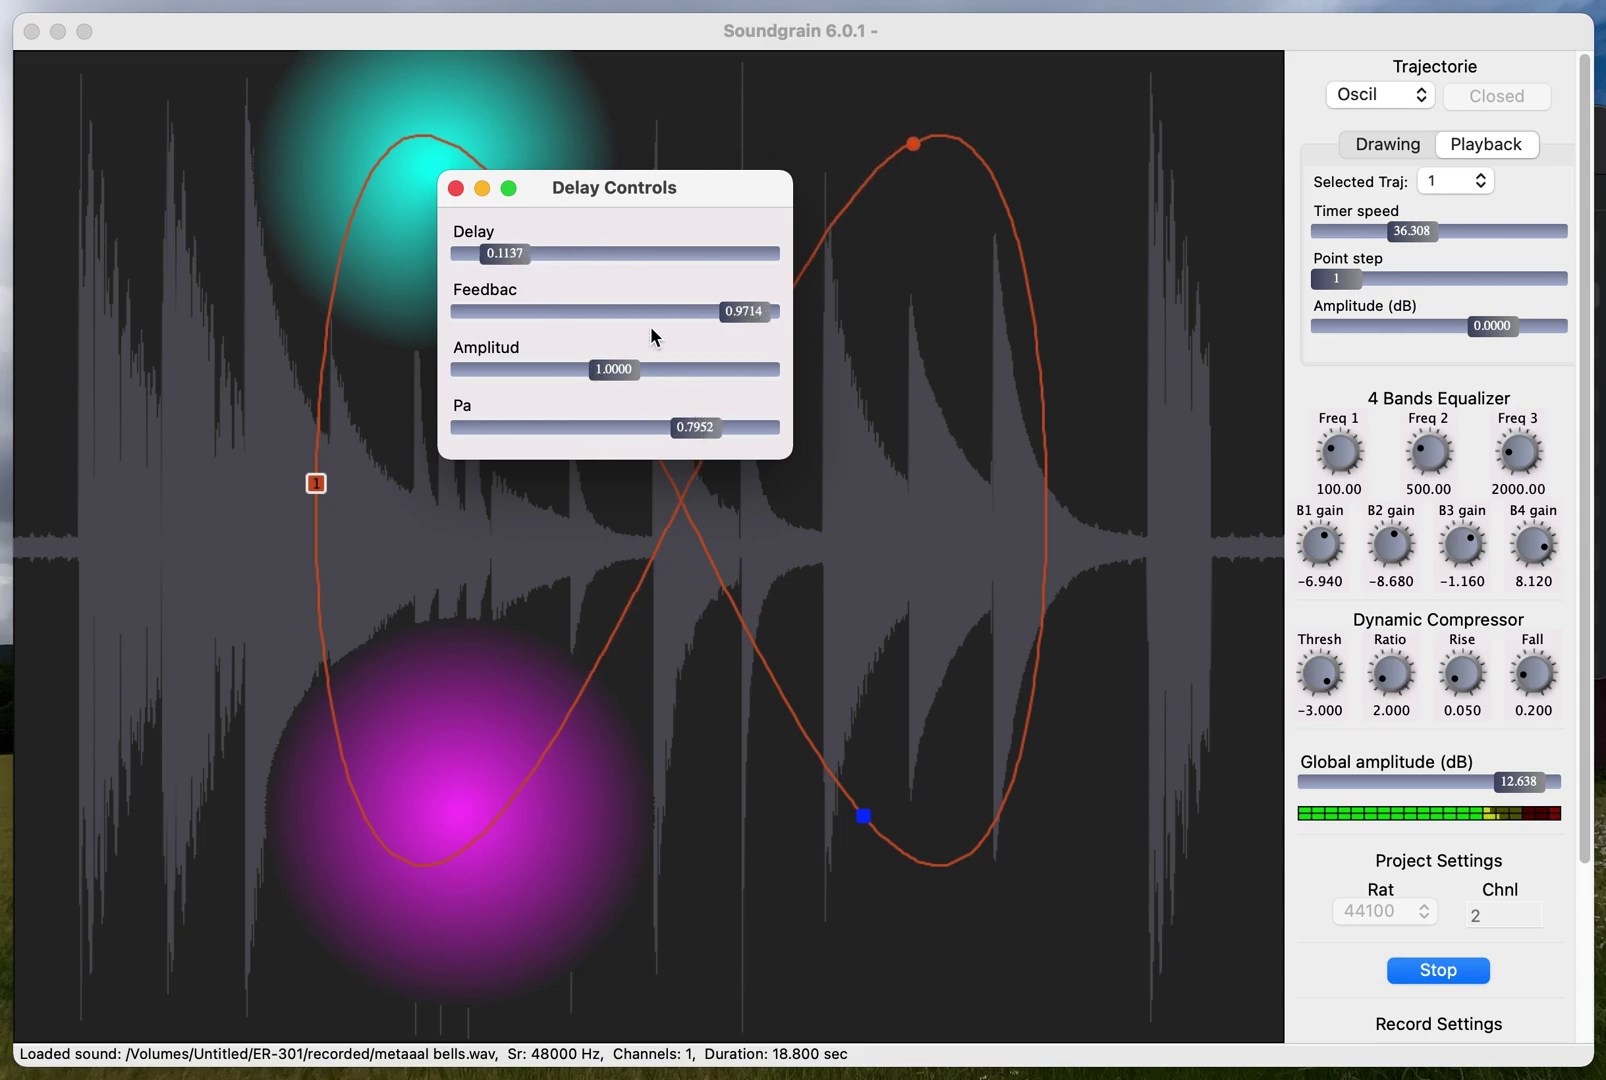
{"action": "left_click_drag", "start_coordinate": [742, 311], "coordinate": [724, 309]}
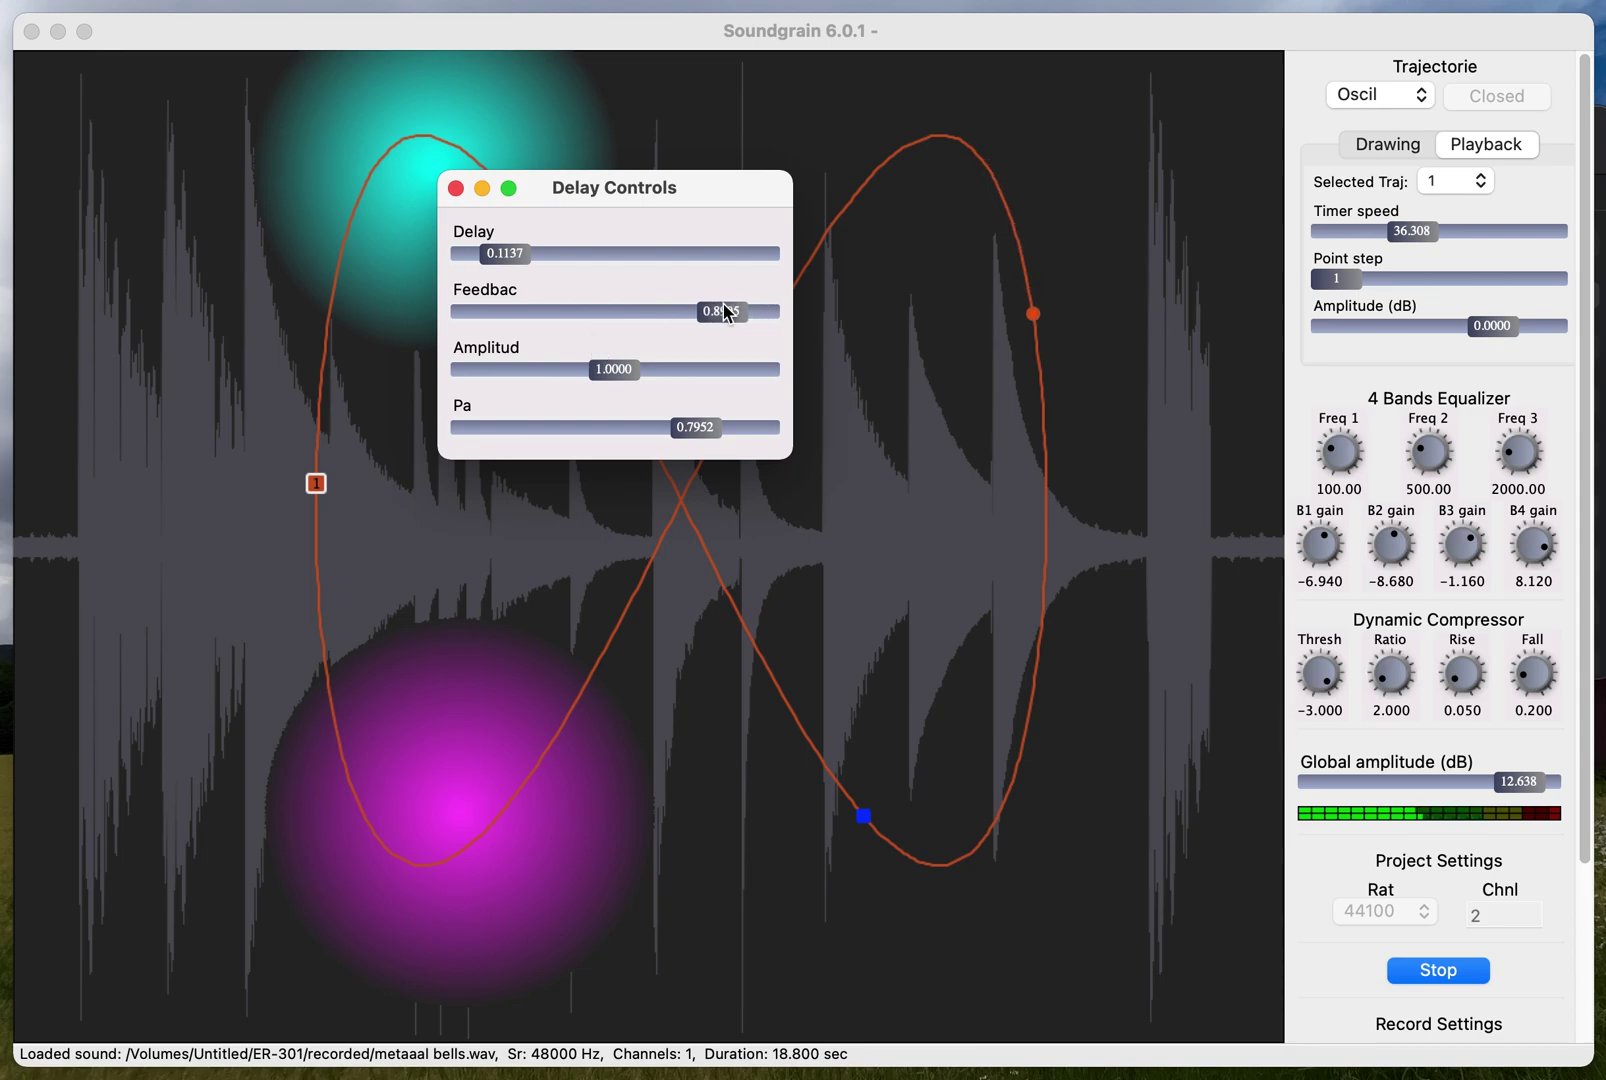
{"action": "left_click", "coordinate": [455, 188]}
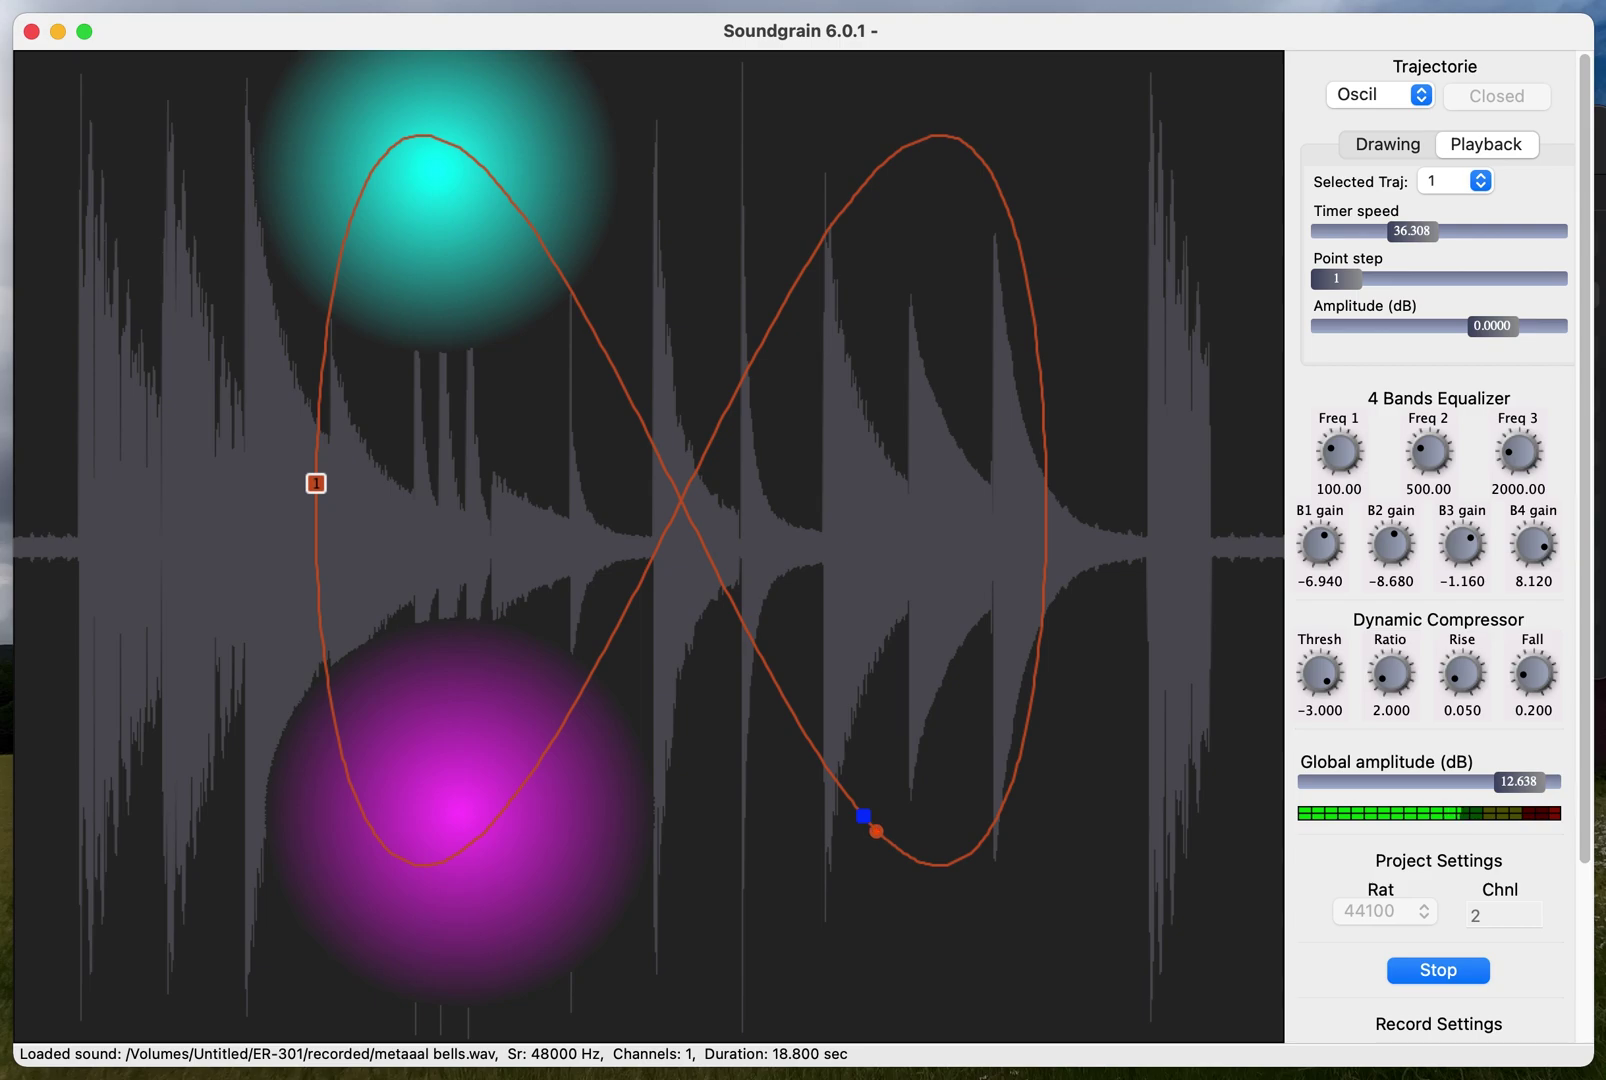
Add a Flanger ball, and change the Delay ball's delay to 0.7454 and amplitude to 1.7333
{"action": "left_click", "coordinate": [306, 0]}
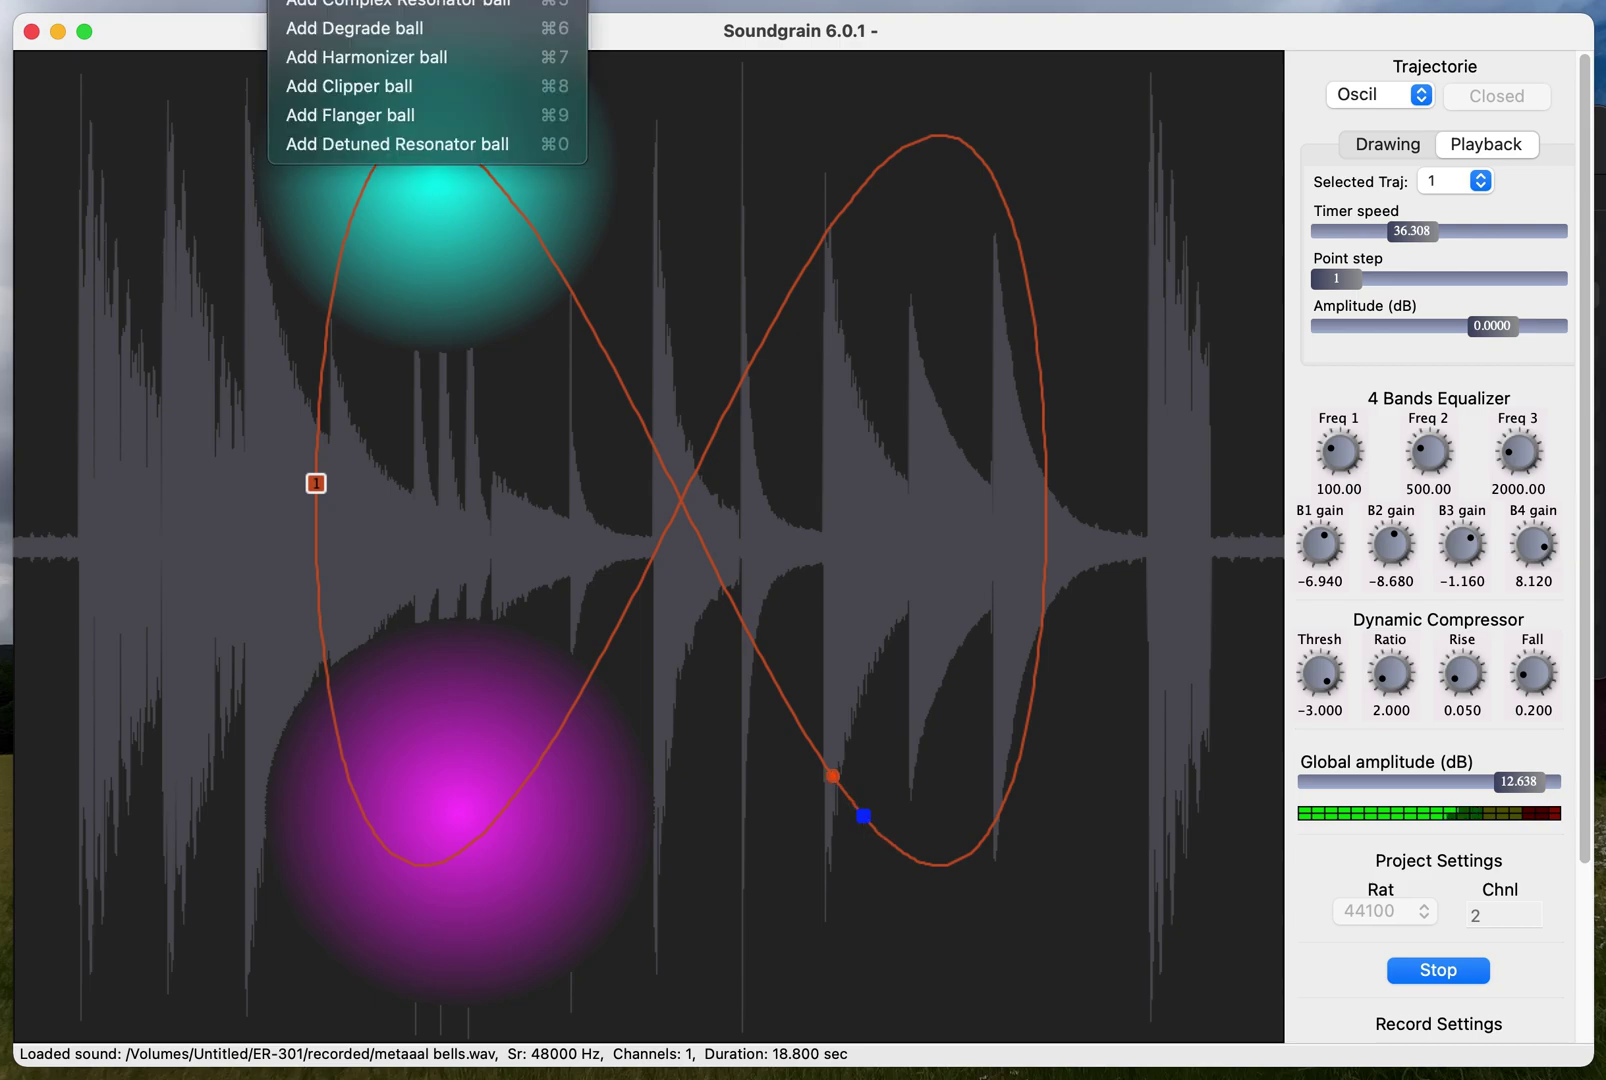
{"action": "left_click", "coordinate": [419, 119]}
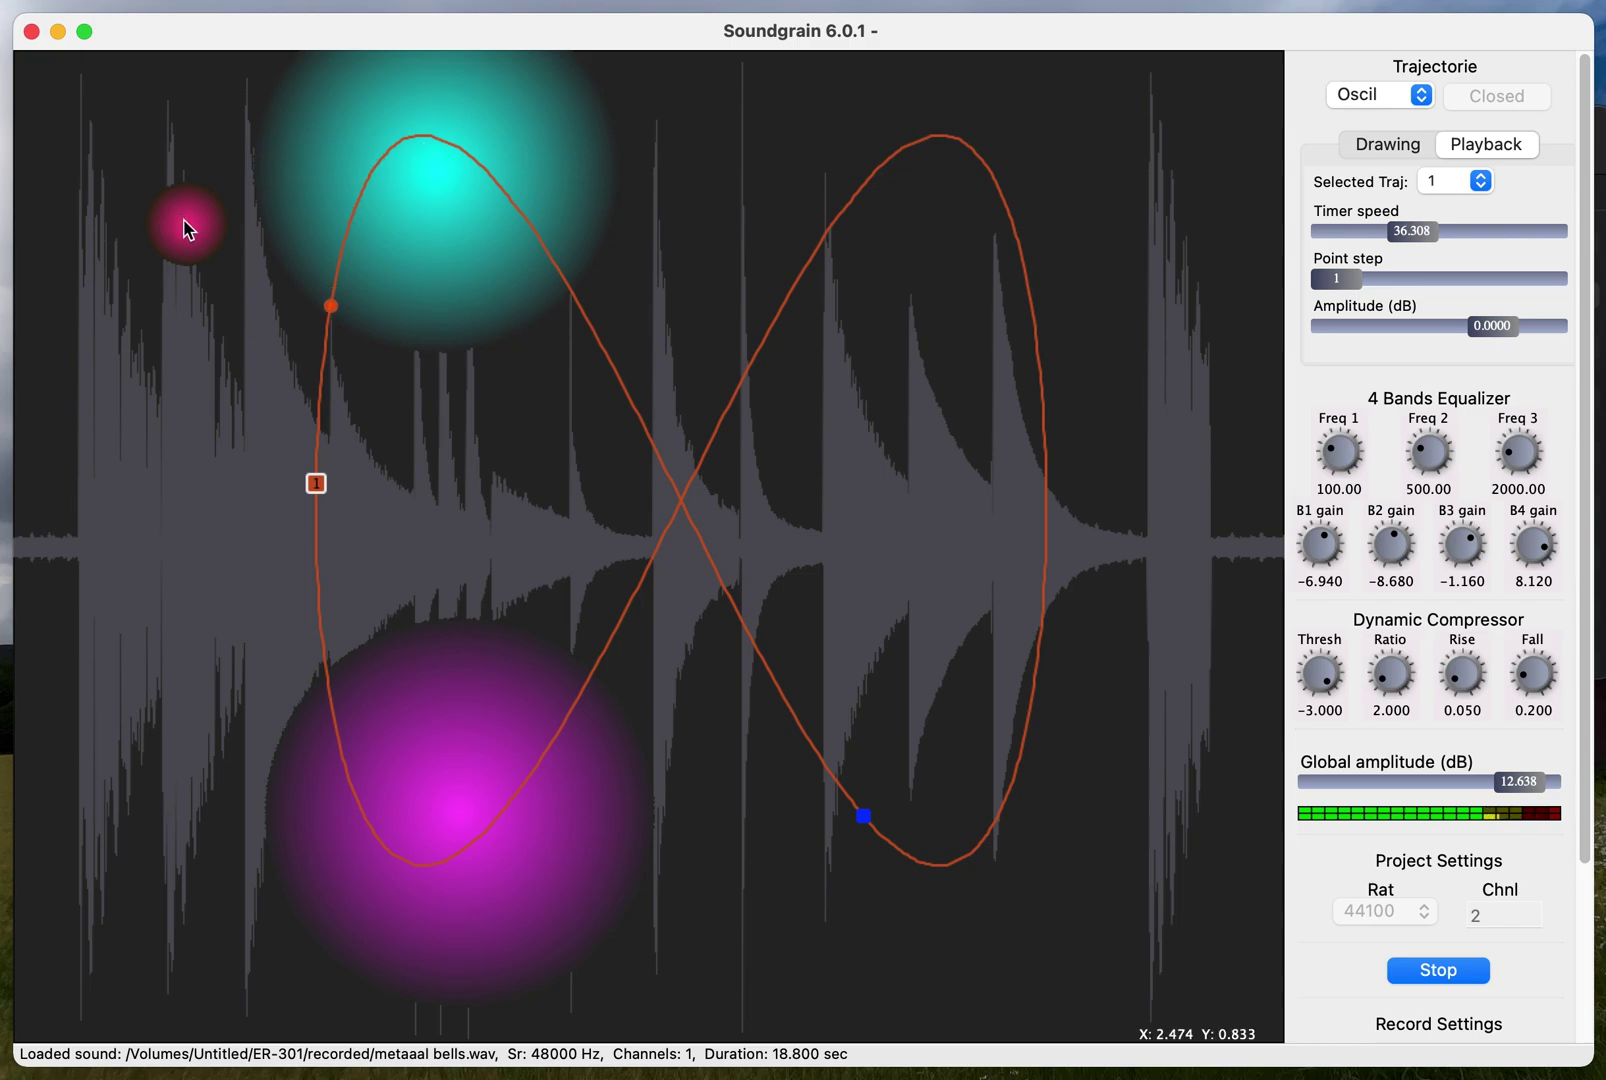
{"action": "double_click", "coordinate": [427, 189]}
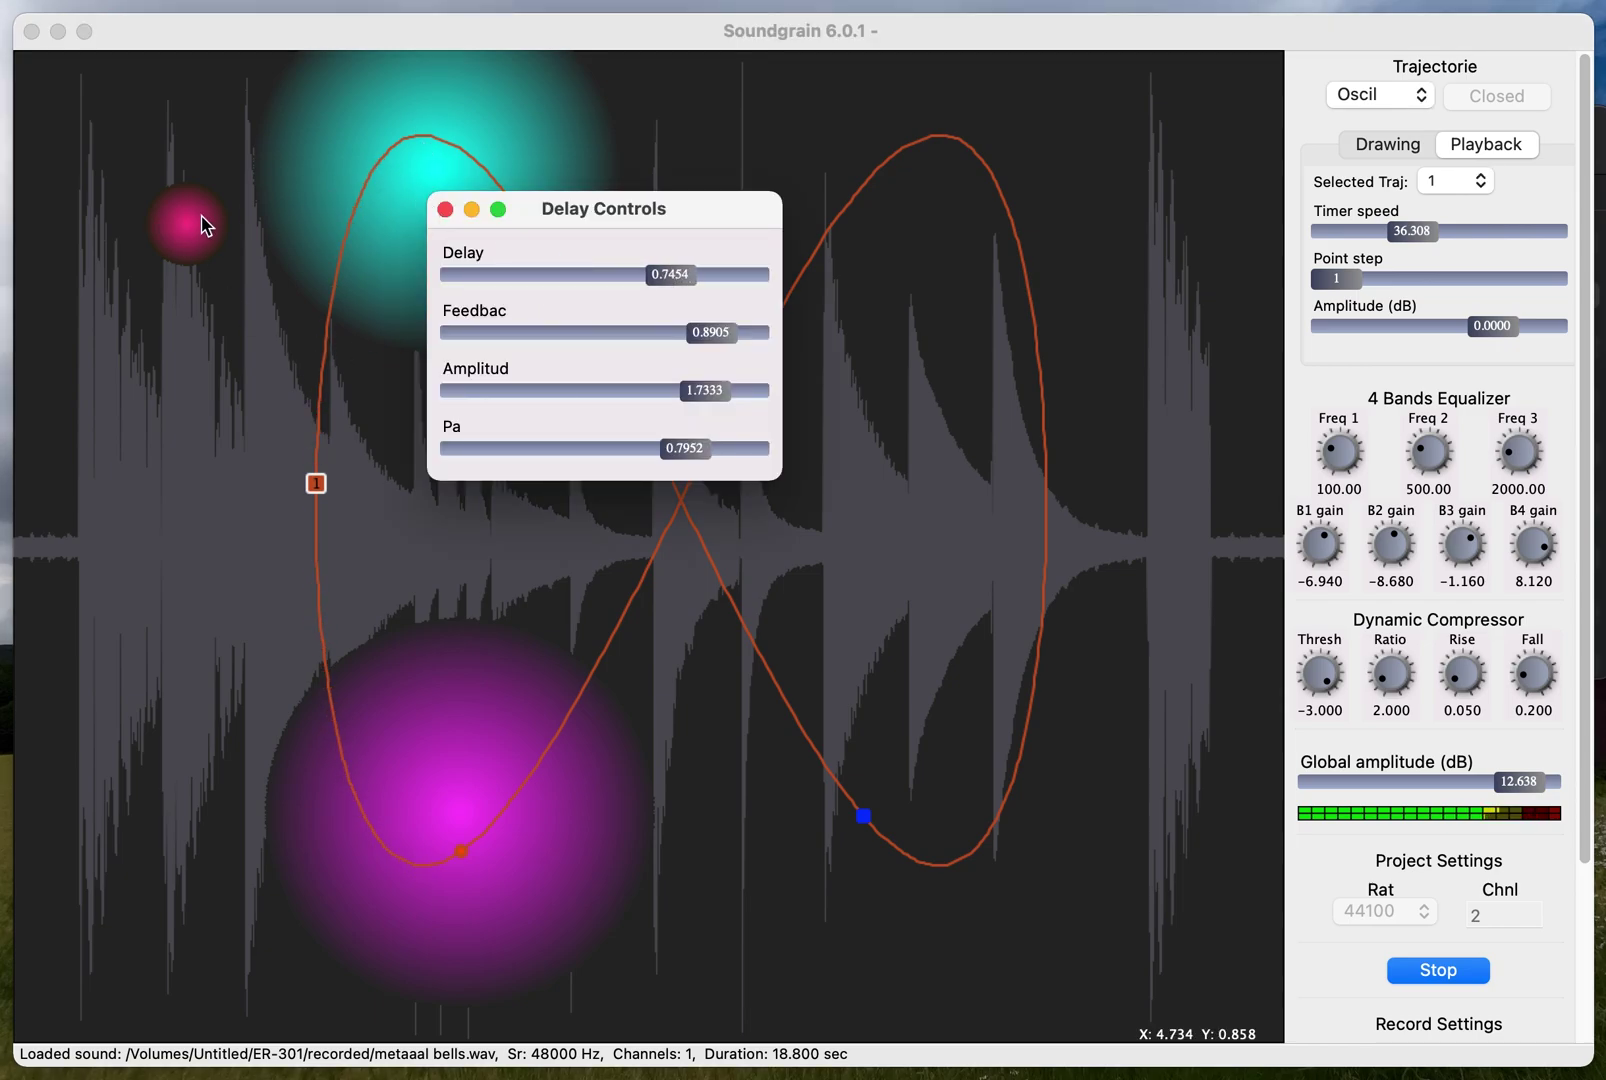
Enlarge the Flanger ball over the trajectory's crossing and set its feedback to 0.7952 and amplitude to 1.7333, with a lower LFO frequency
{"action": "left_click_drag", "start_coordinate": [185, 228], "coordinate": [683, 507]}
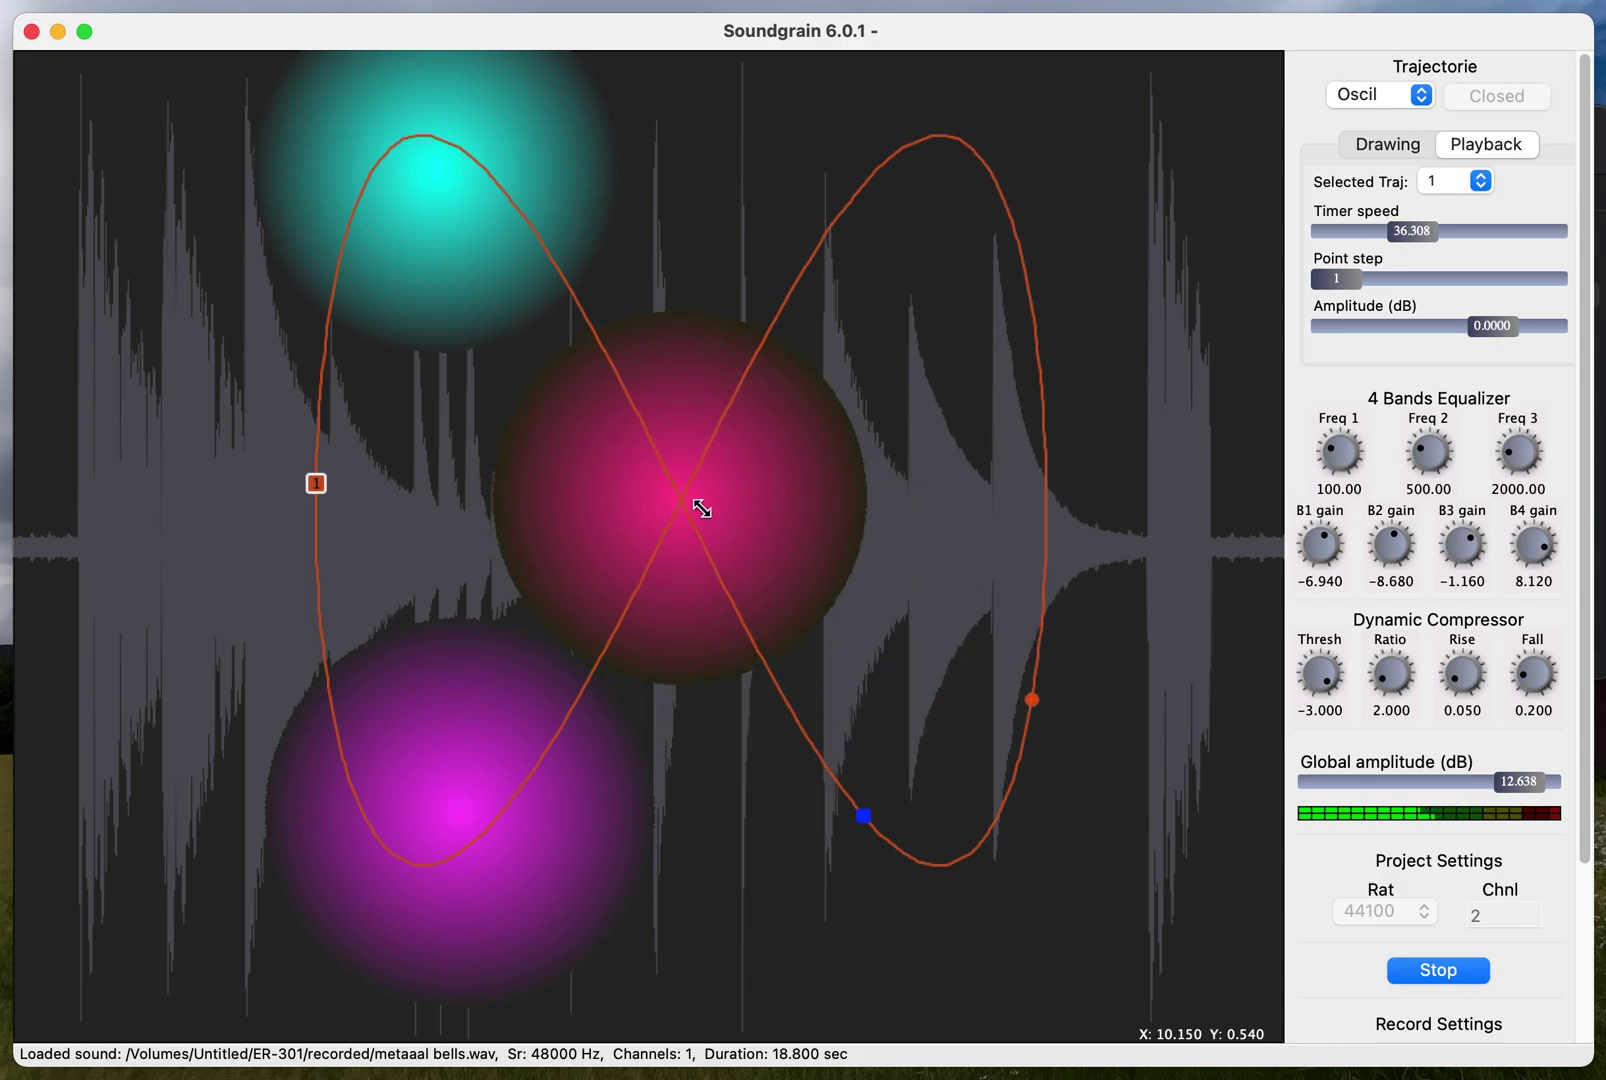
{"action": "double_click", "coordinate": [698, 507]}
{"action": "left_click_drag", "start_coordinate": [889, 649], "coordinate": [983, 710]}
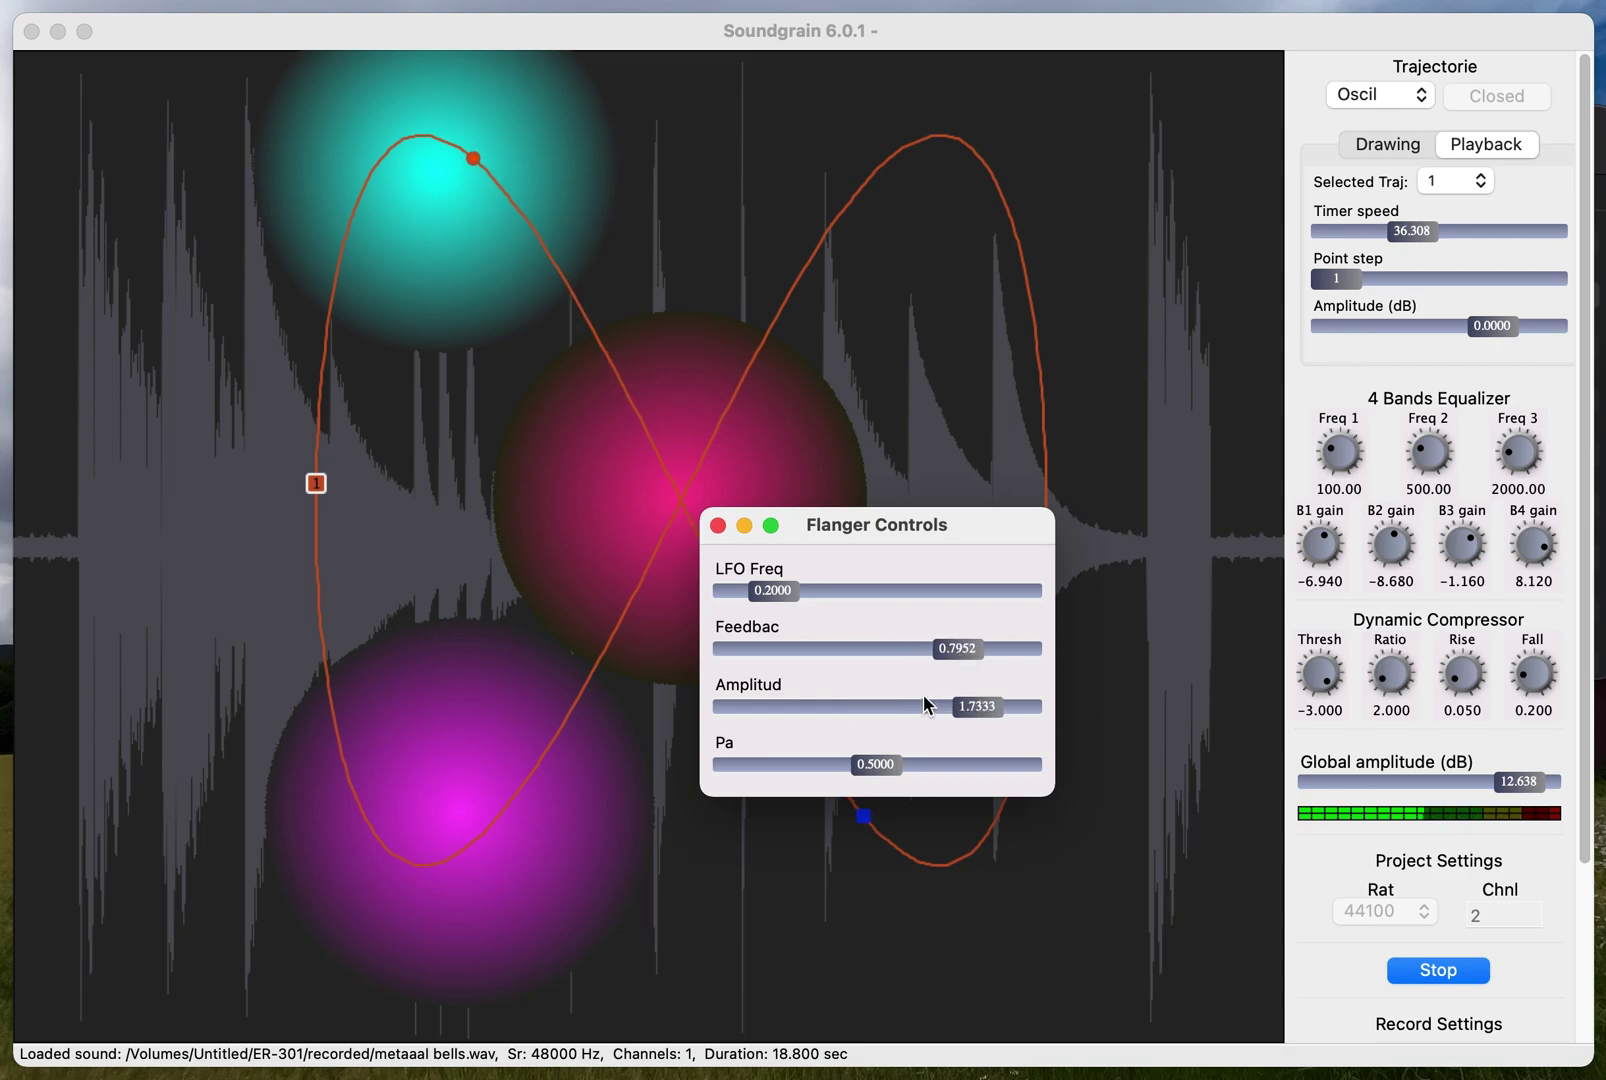
{"action": "left_click_drag", "start_coordinate": [762, 591], "coordinate": [750, 597]}
{"action": "left_click", "coordinate": [718, 525]}
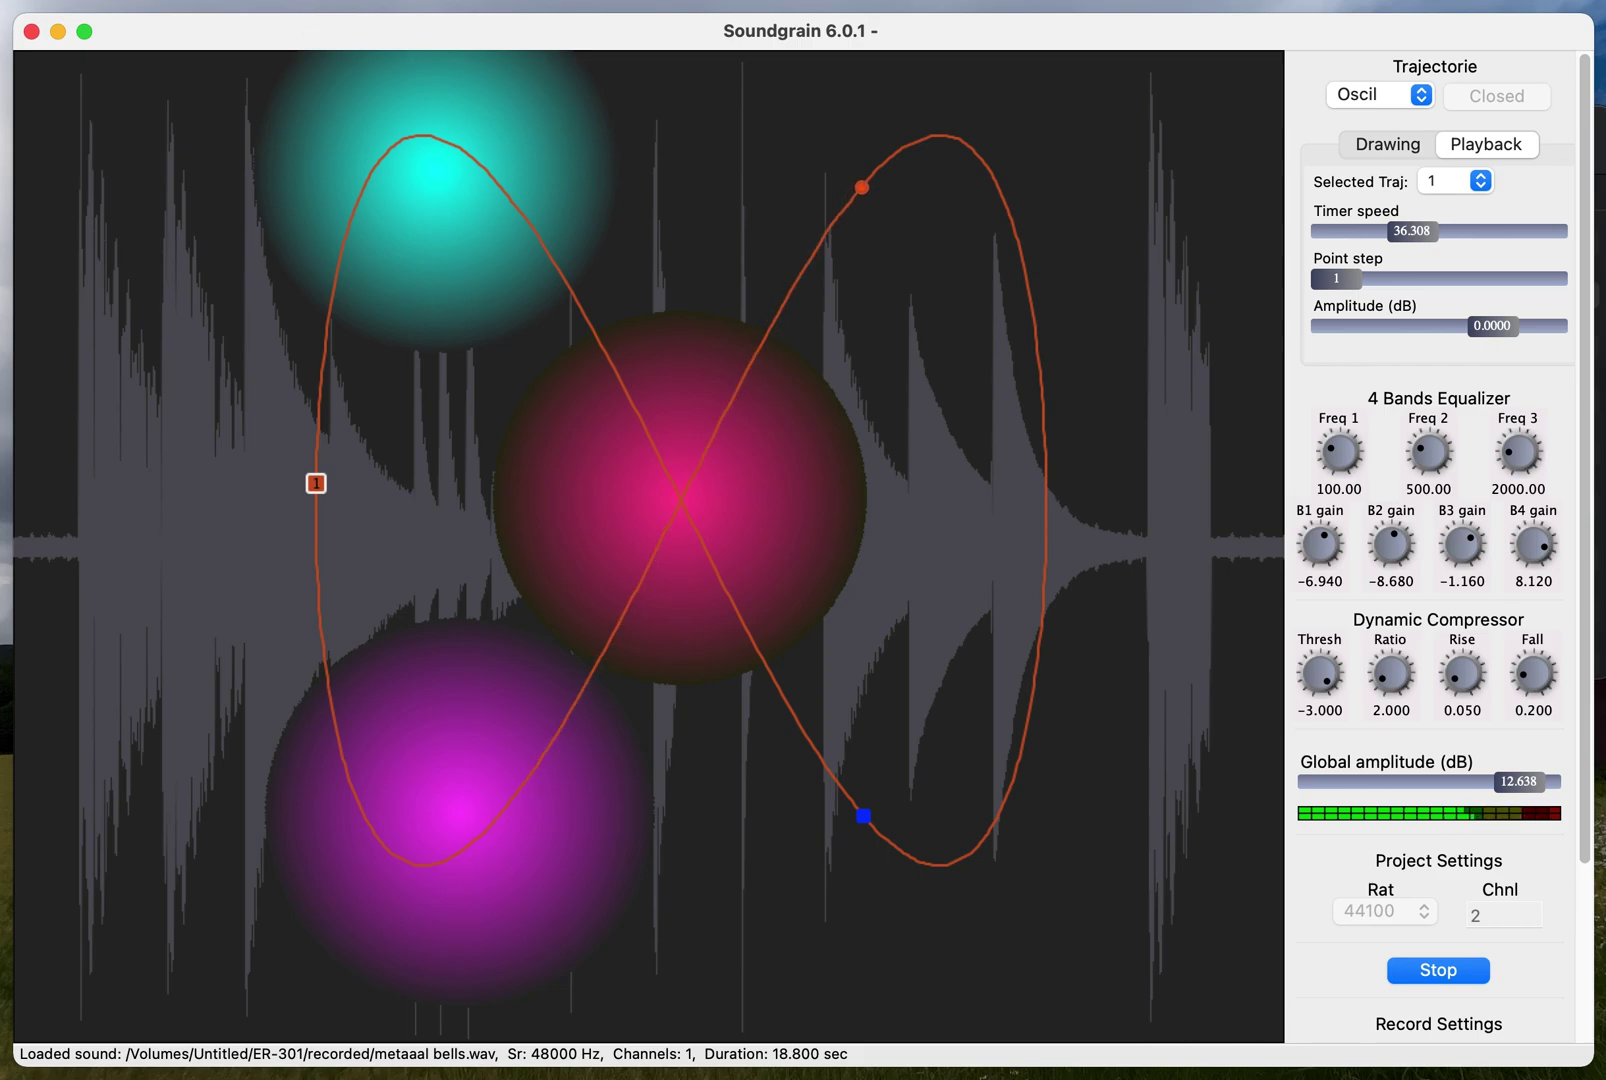
Add a Harmonizer ball and enlarge it over the outer side of the trajectory's right loop
{"action": "left_click", "coordinate": [308, 0]}
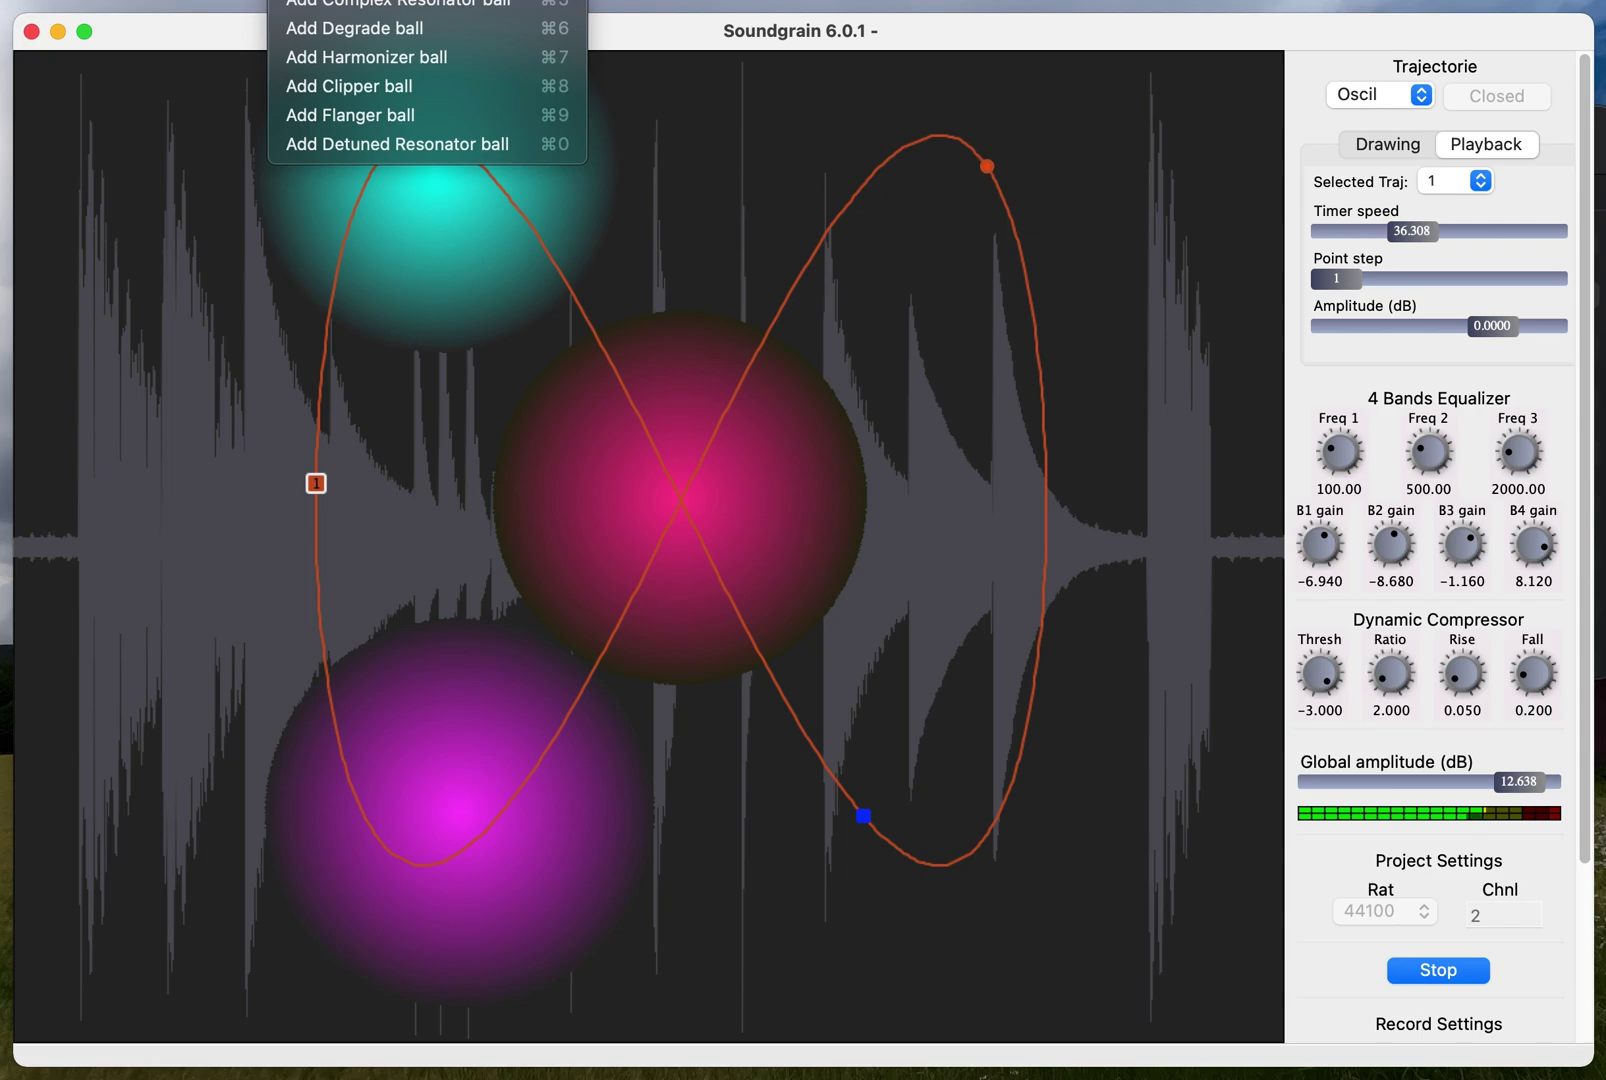
{"action": "left_click", "coordinate": [381, 64]}
{"action": "left_click_drag", "start_coordinate": [208, 233], "coordinate": [1035, 551]}
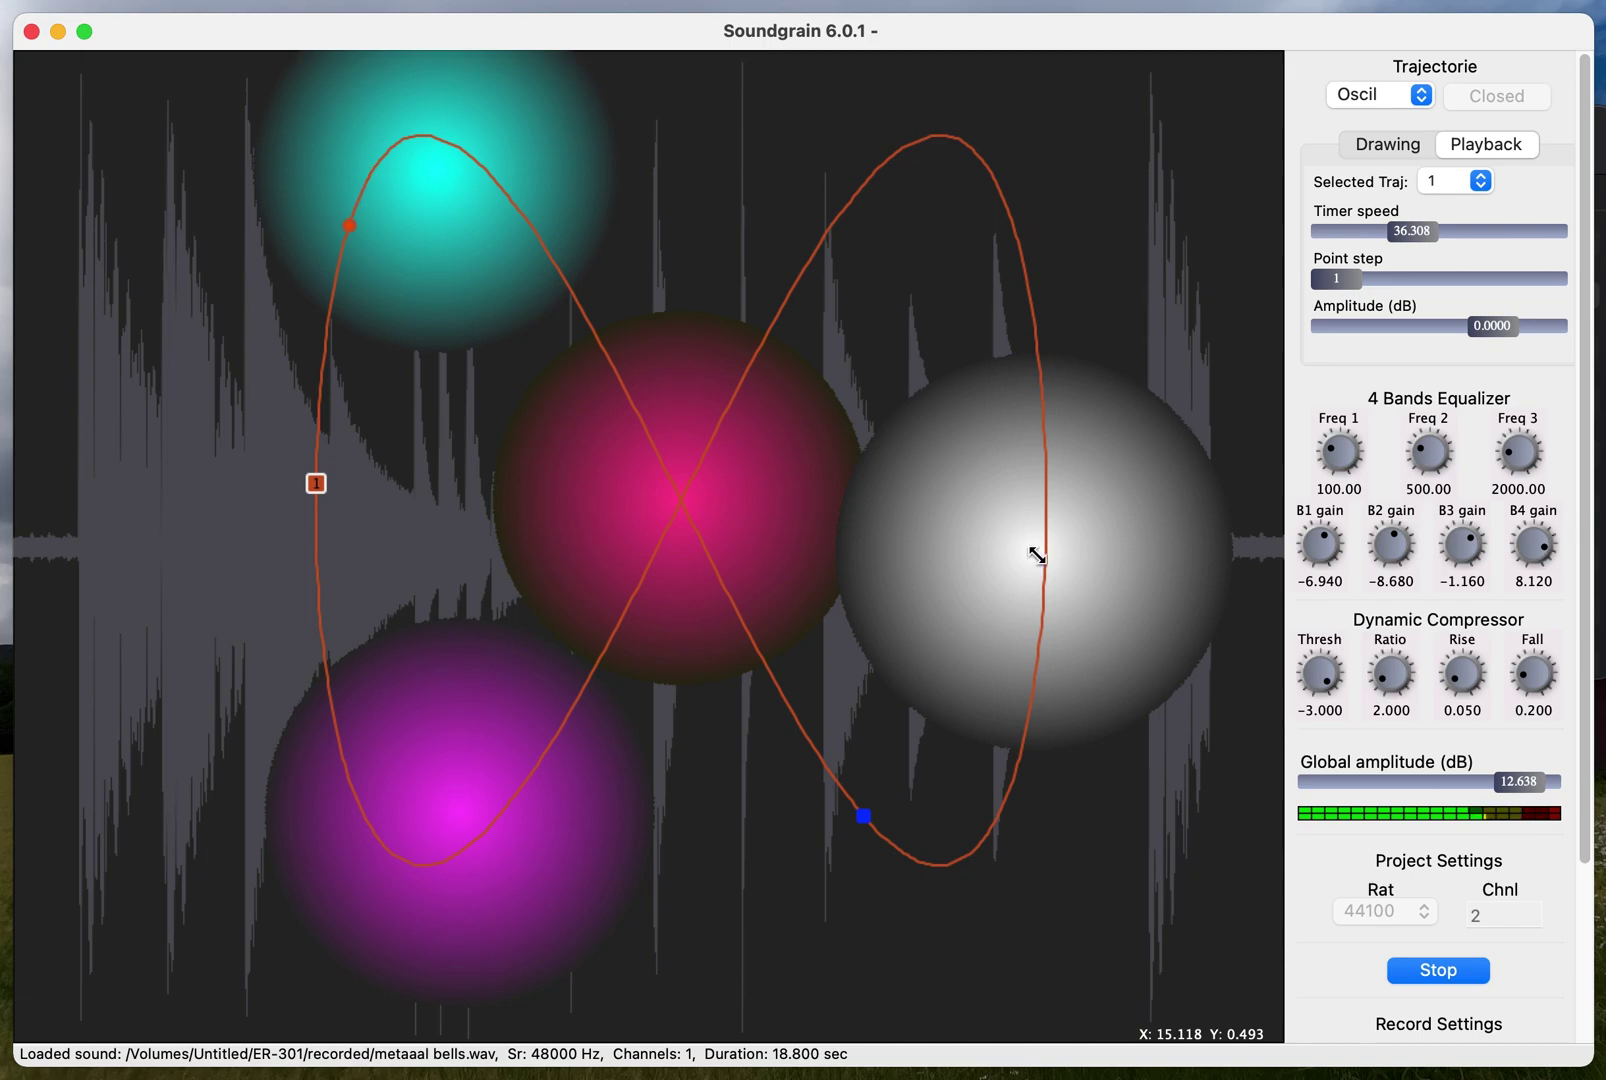
Set the Harmonizer ball's transposition to 4, feedback to 0.6762, amplitude to 0.7429 and pan to 0.1619
{"action": "right_click", "coordinate": [1036, 554]}
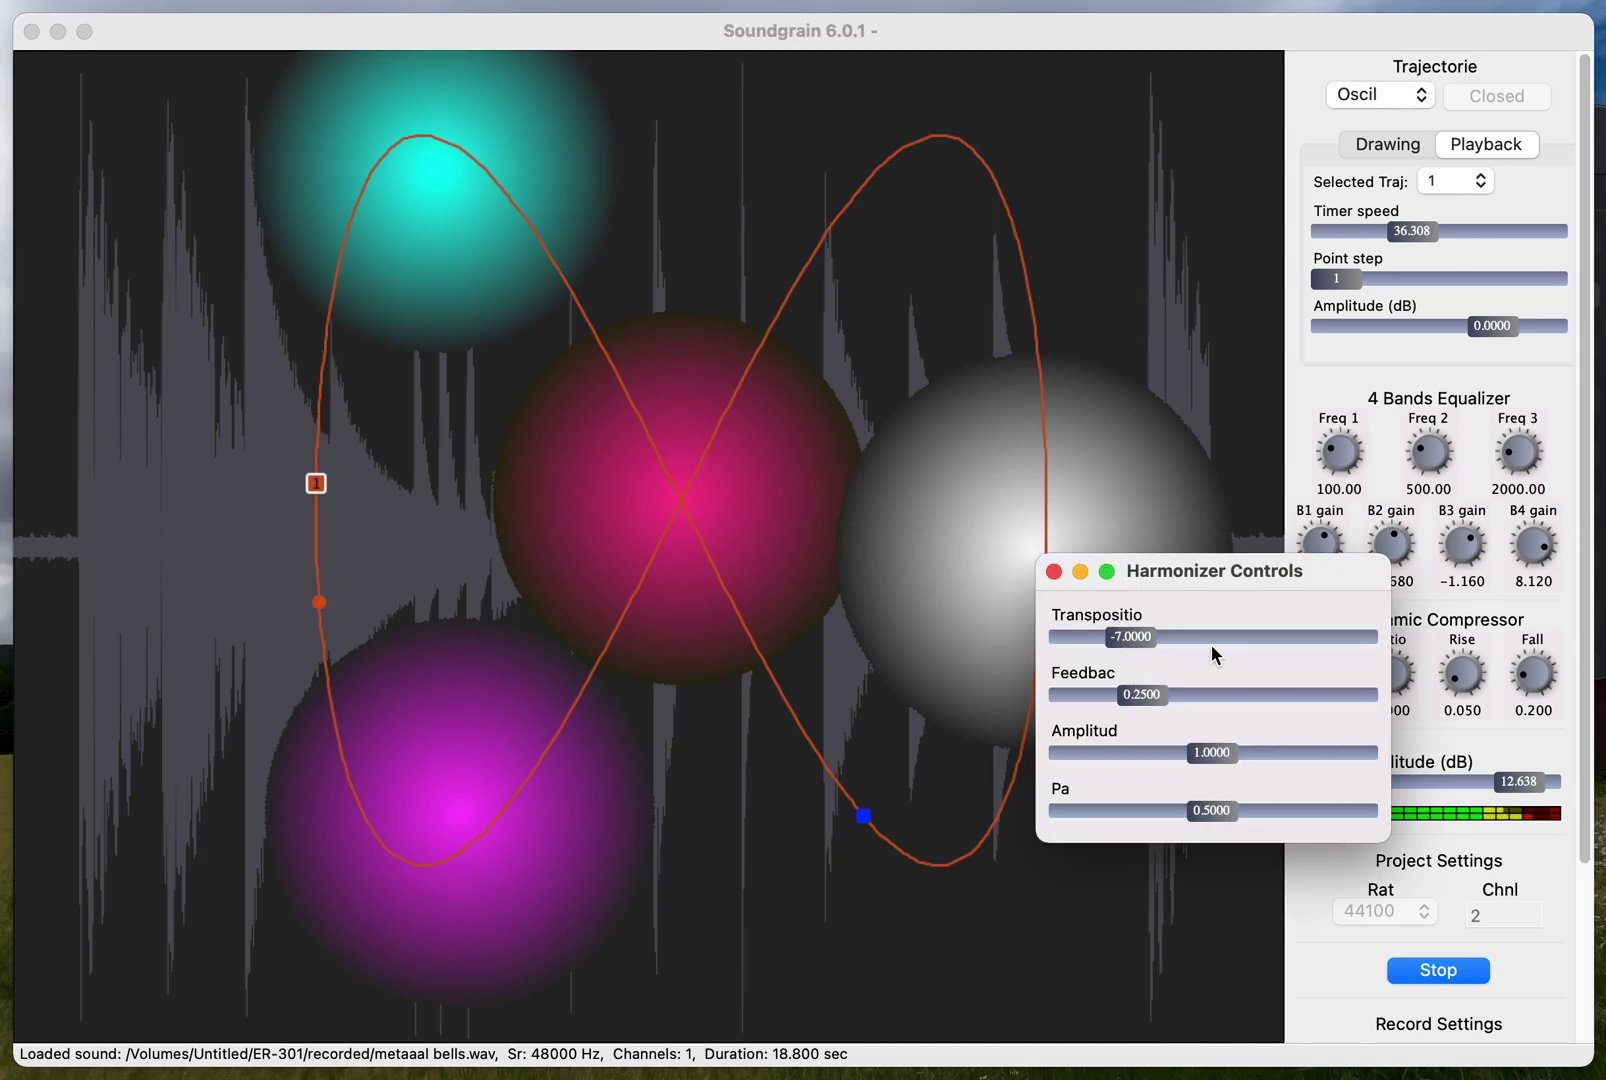
{"action": "left_click_drag", "start_coordinate": [1132, 641], "coordinate": [1440, 660]}
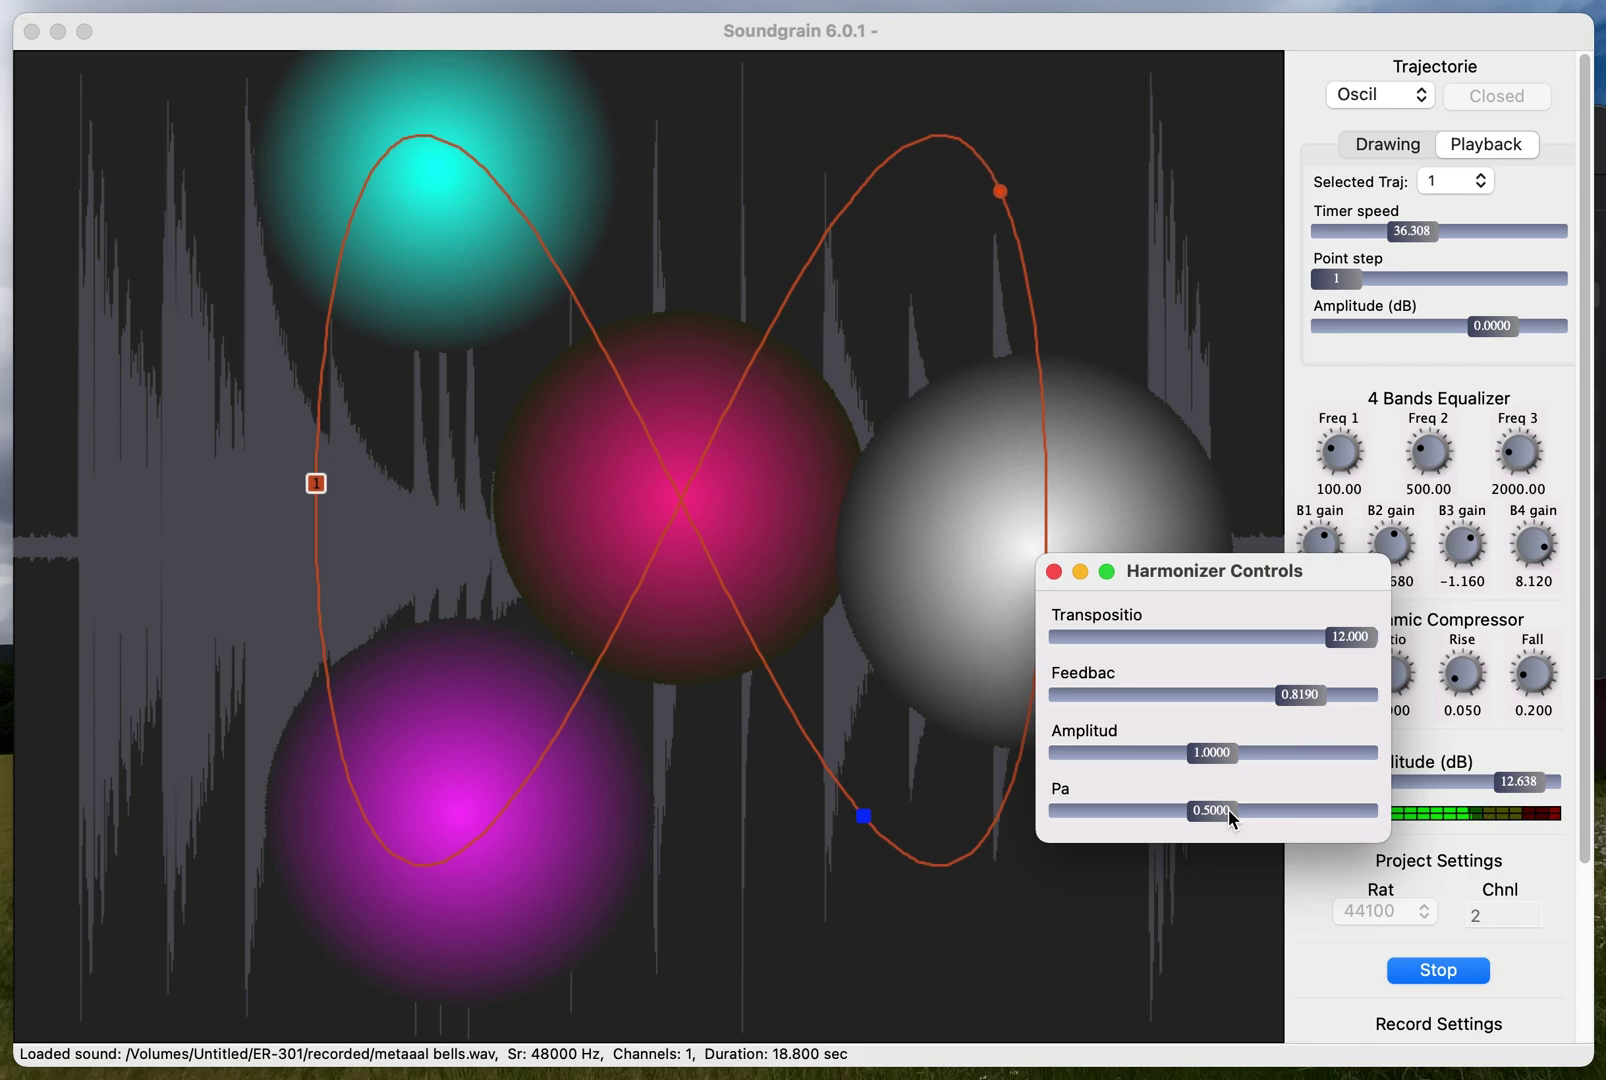
{"action": "left_click_drag", "start_coordinate": [1331, 808], "coordinate": [1120, 811]}
{"action": "left_click_drag", "start_coordinate": [1290, 694], "coordinate": [1190, 752]}
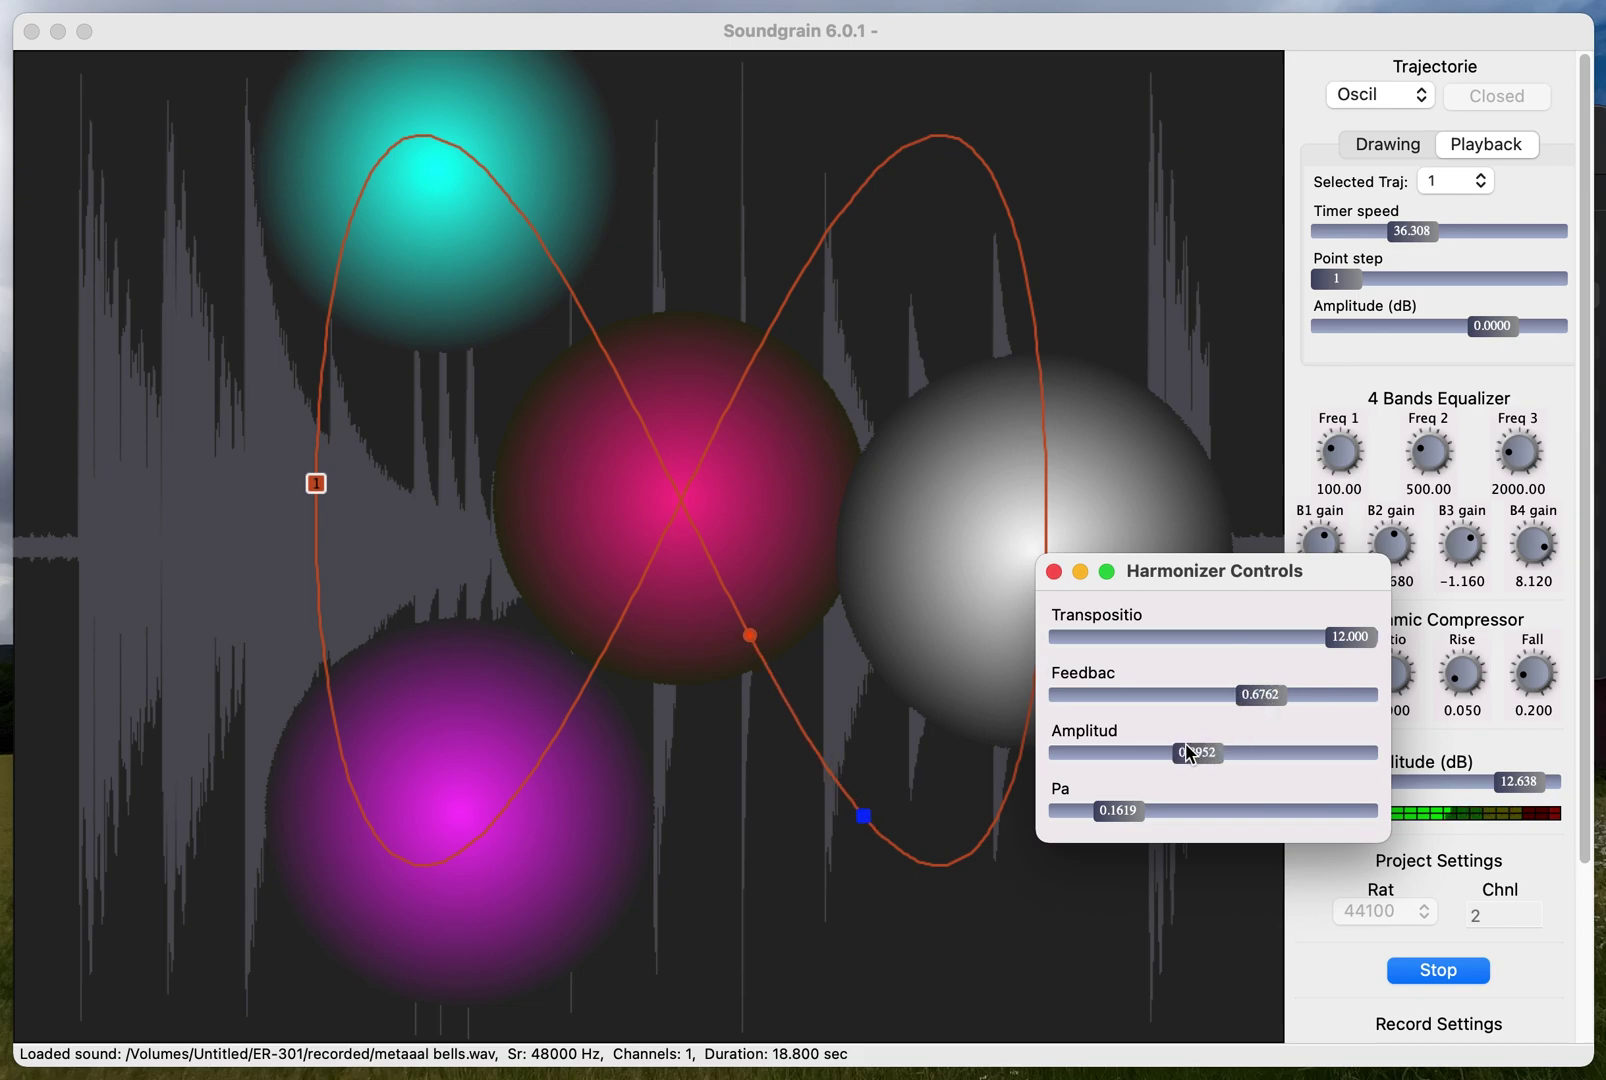
{"action": "left_click_drag", "start_coordinate": [1281, 642], "coordinate": [1258, 650]}
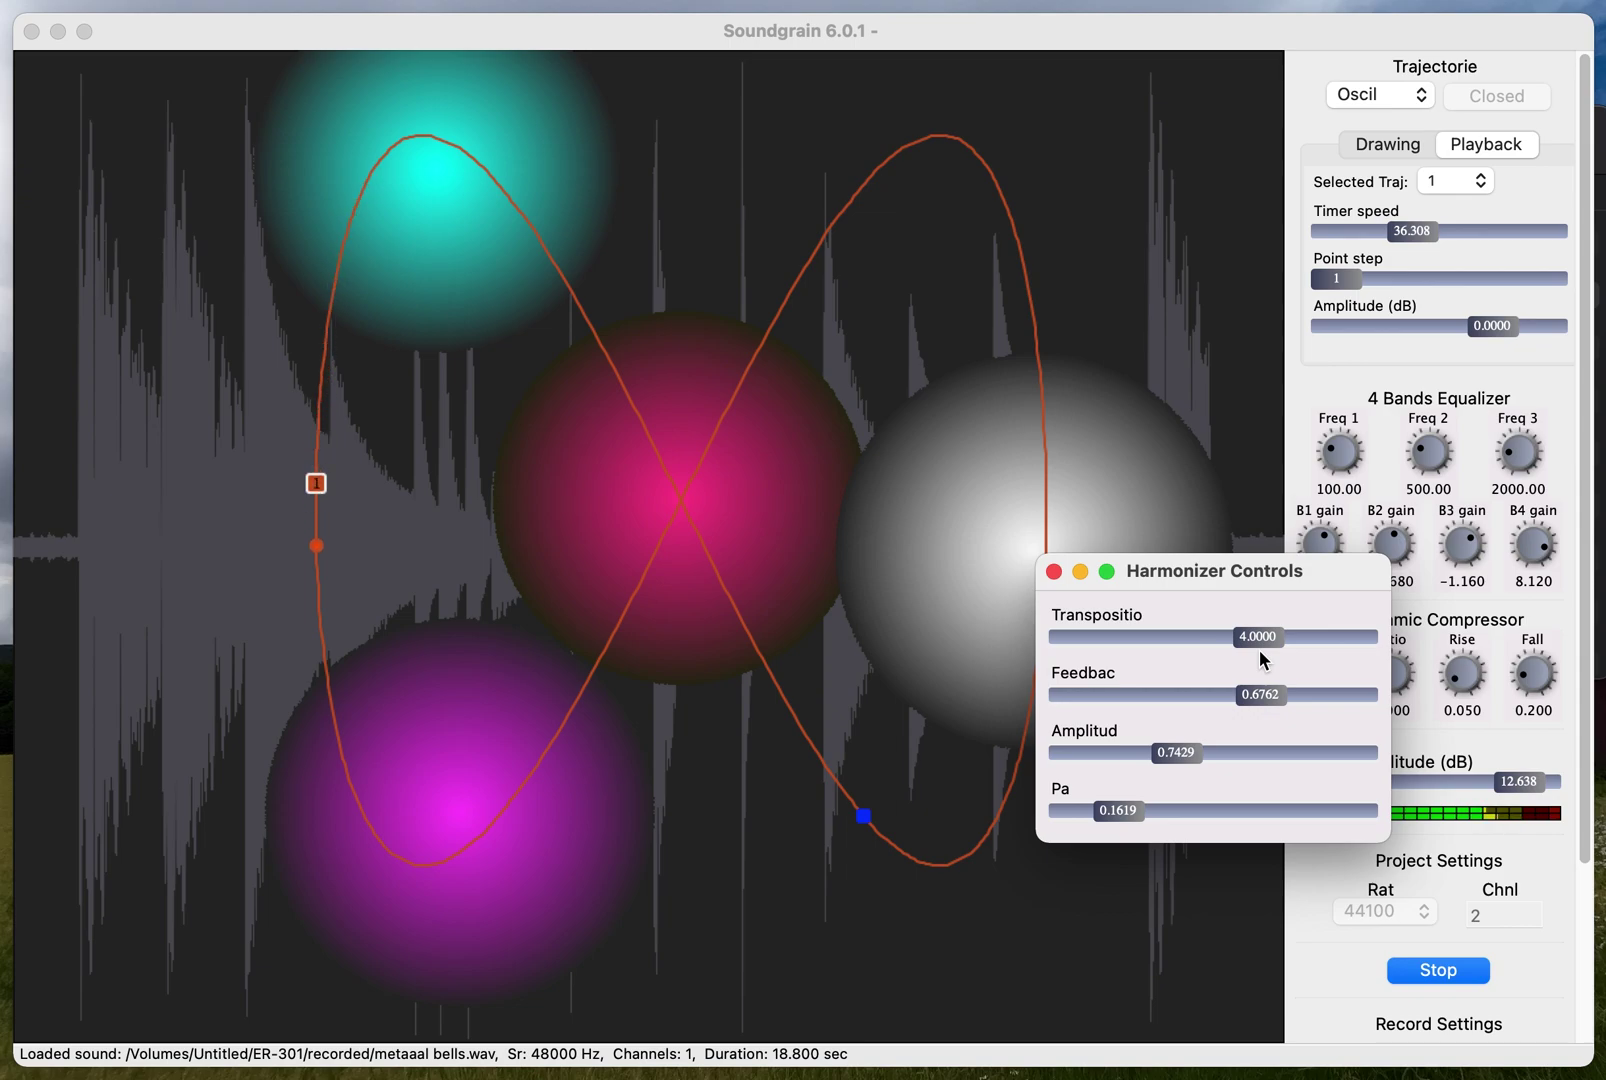
Set the compressor's threshold to -40.5, ratio to 4.745 and rise to 0.185, and raise the global amplitude to 18 dB
{"action": "left_click", "coordinate": [1512, 600]}
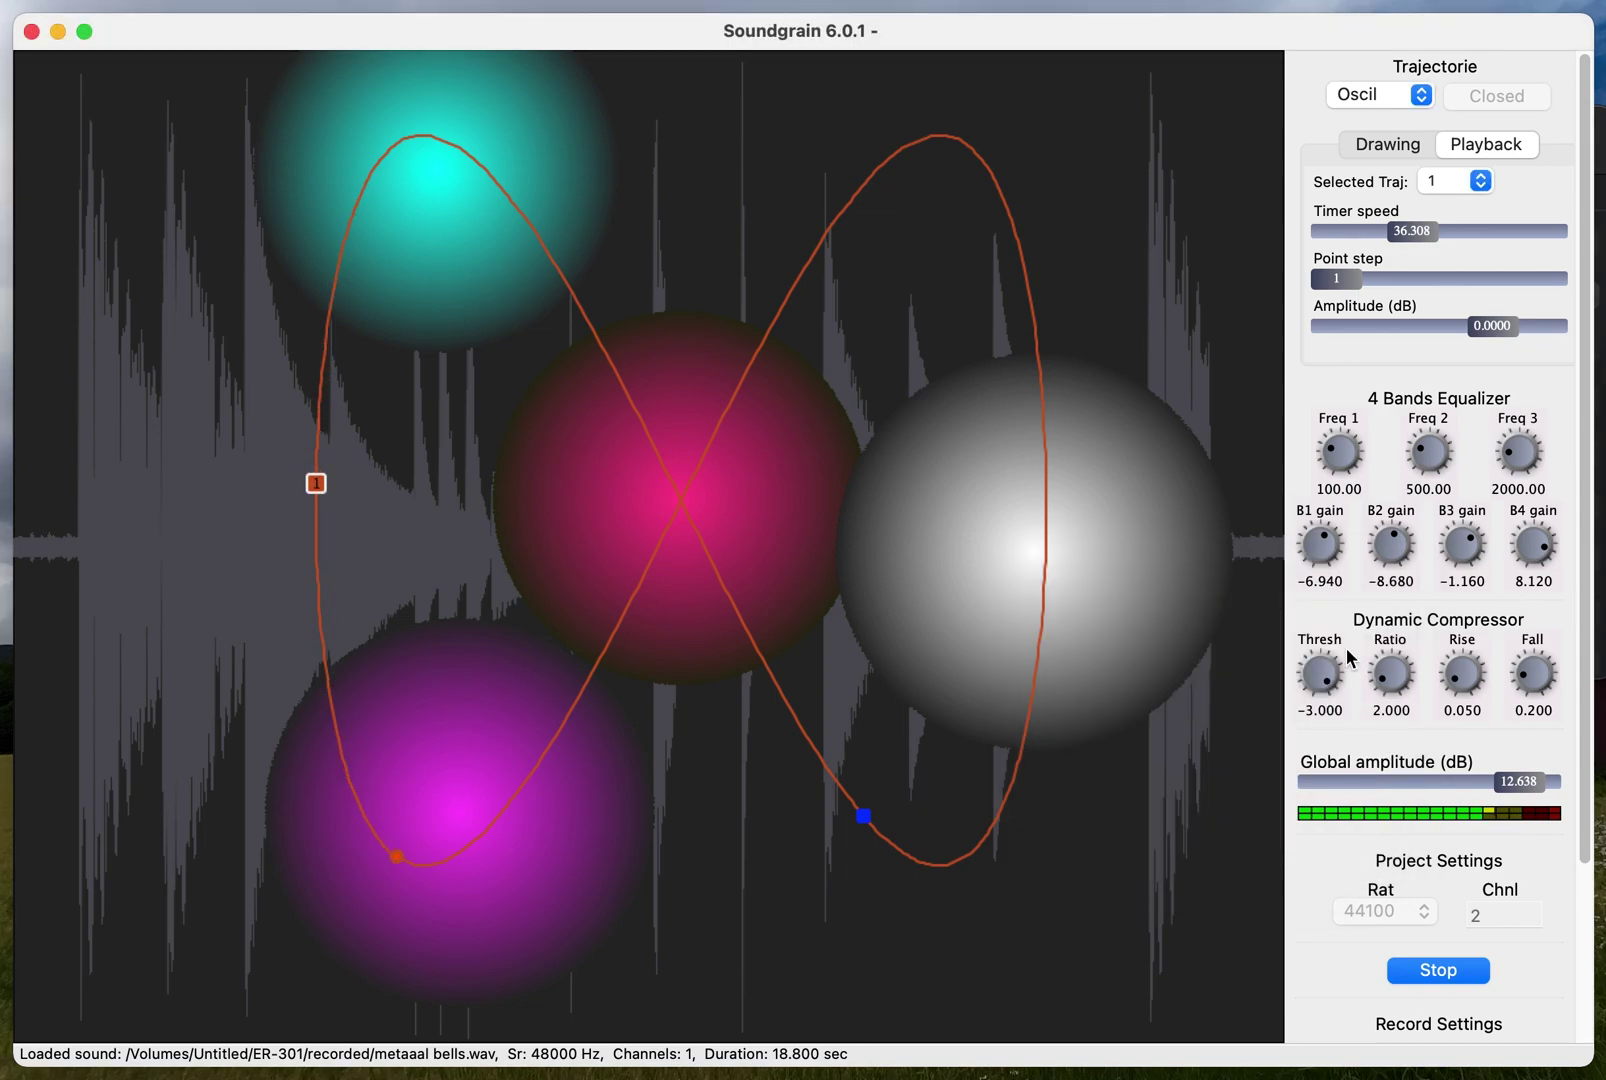
{"action": "left_click_drag", "start_coordinate": [1326, 705], "coordinate": [1326, 890]}
{"action": "left_click_drag", "start_coordinate": [1389, 673], "coordinate": [1400, 595]}
{"action": "left_click_drag", "start_coordinate": [1466, 686], "coordinate": [1463, 602]}
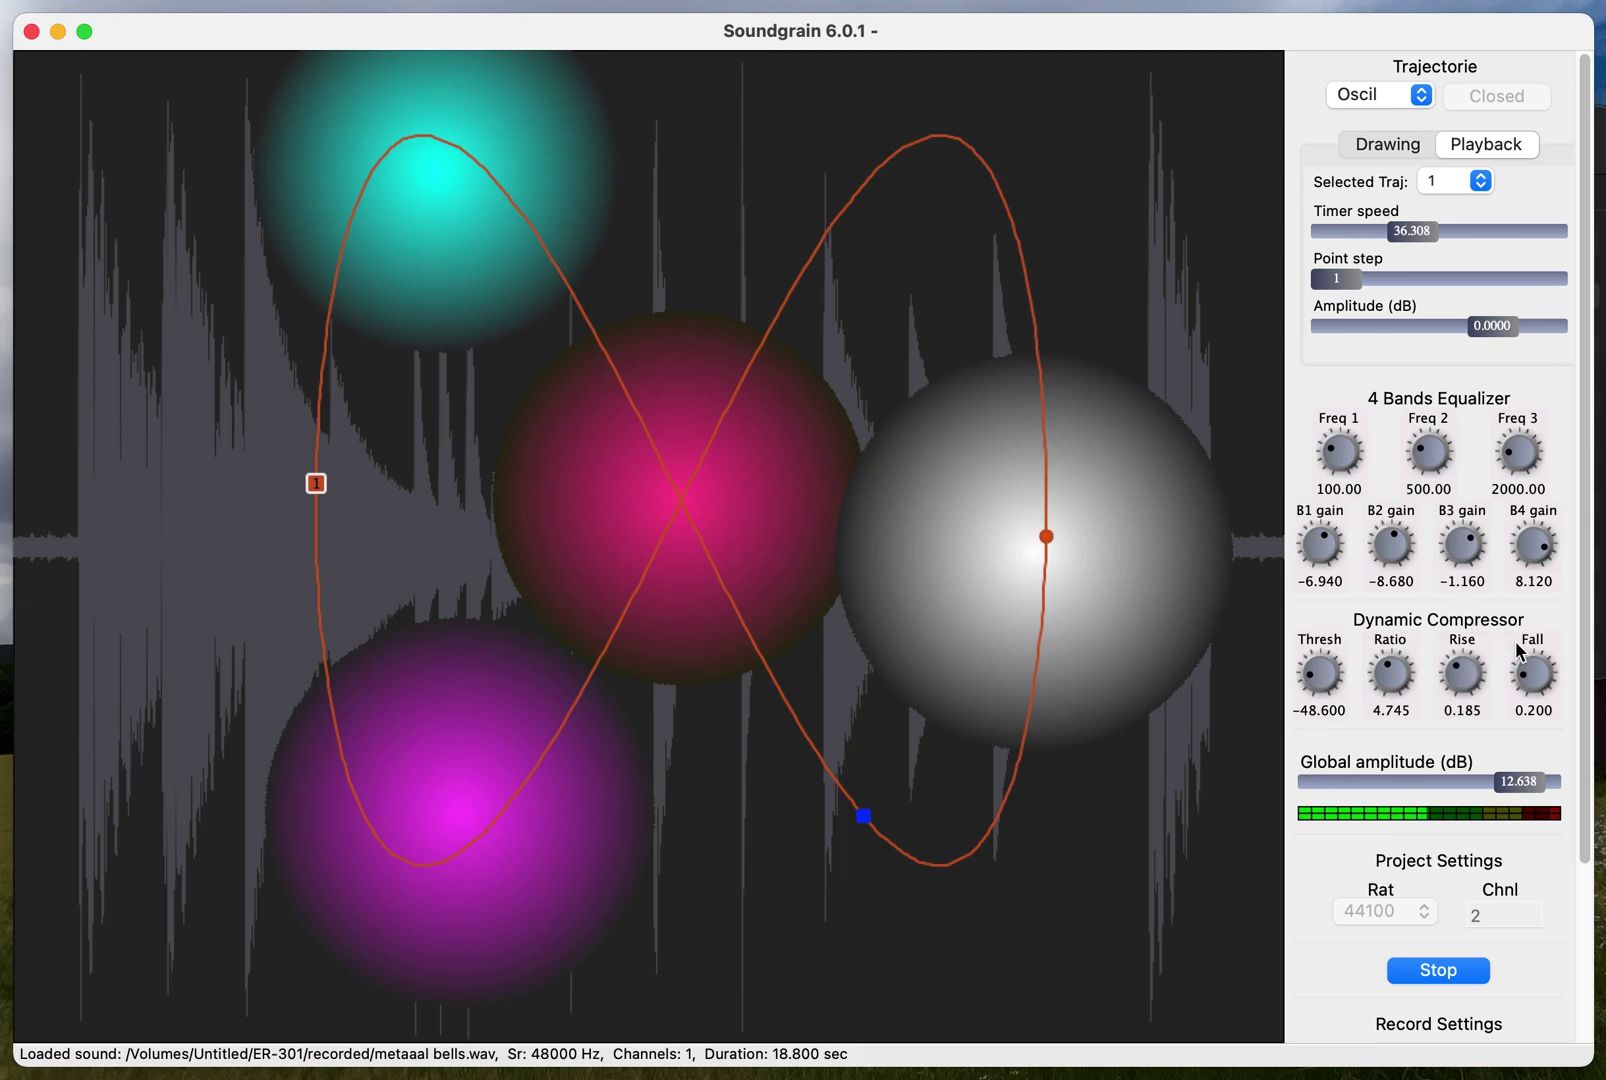
{"action": "left_click_drag", "start_coordinate": [1521, 782], "coordinate": [1563, 783]}
{"action": "left_click_drag", "start_coordinate": [1336, 680], "coordinate": [1328, 642]}
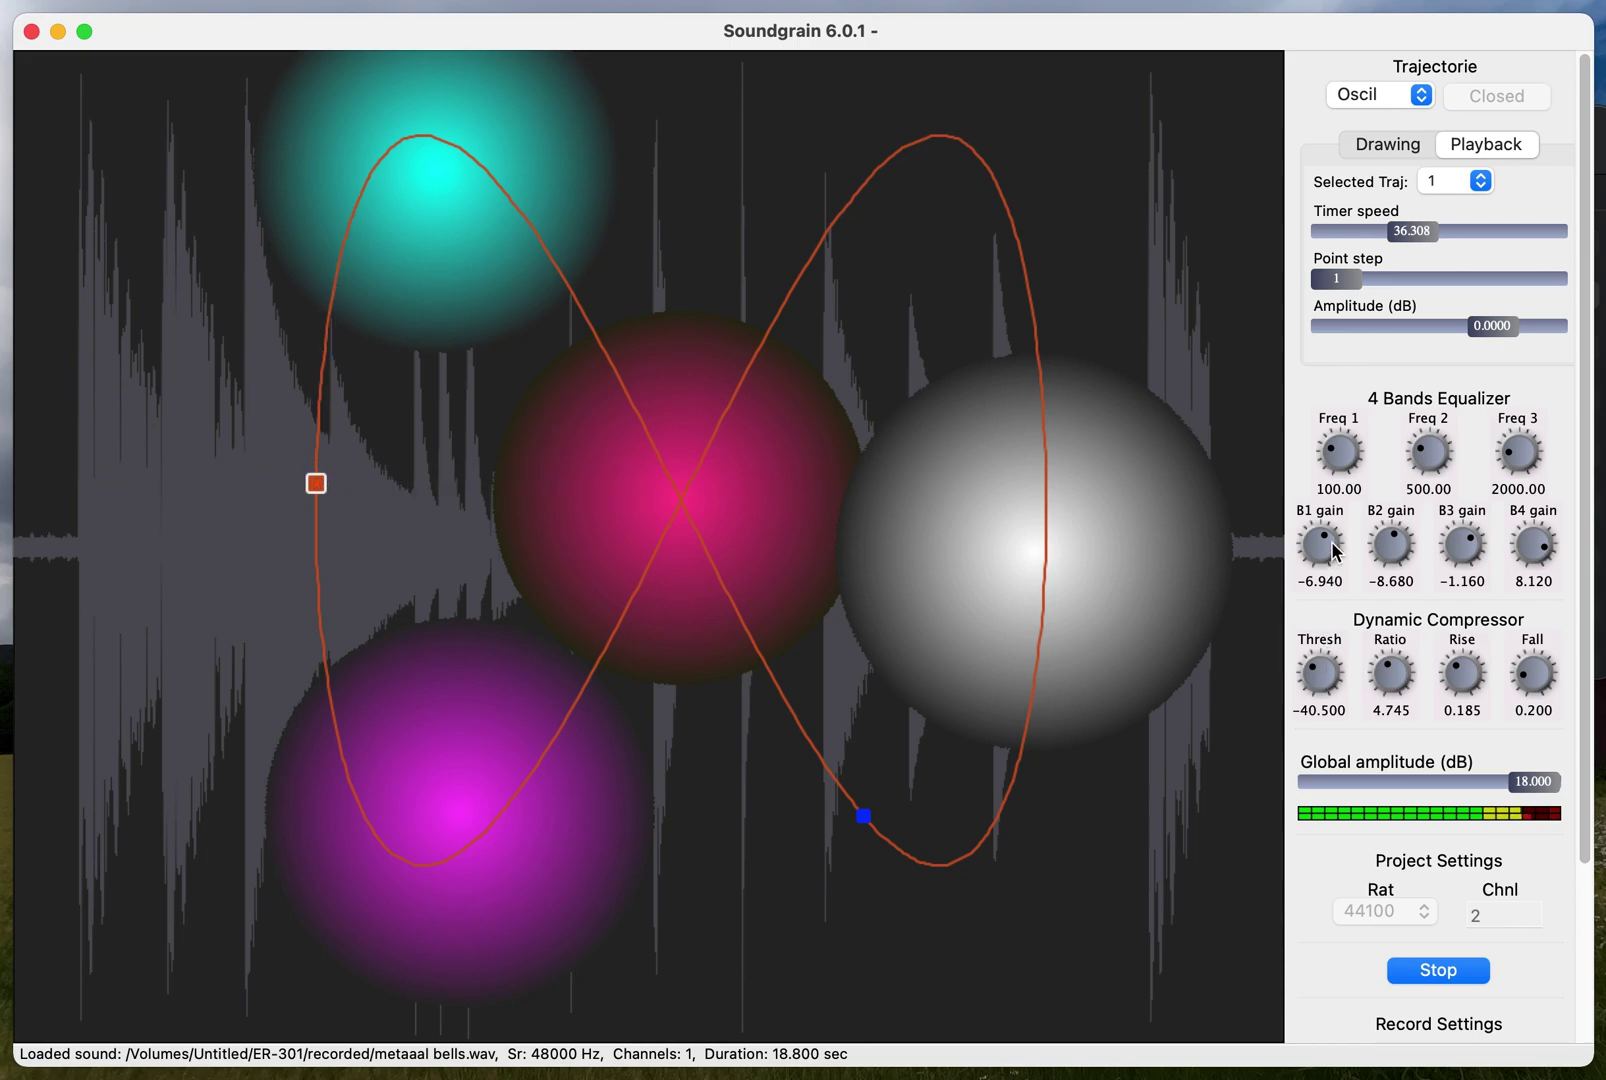
Set the equalizer's B2 gain to -4.910, B3 gain to -7.250 and B4 gain to 4.370
{"action": "left_click_drag", "start_coordinate": [1542, 548], "coordinate": [1542, 468]}
{"action": "left_click_drag", "start_coordinate": [1553, 545], "coordinate": [1553, 581]}
{"action": "left_click_drag", "start_coordinate": [1399, 555], "coordinate": [1388, 488]}
{"action": "left_click_drag", "start_coordinate": [1460, 552], "coordinate": [1462, 628]}
{"action": "mouse_move", "coordinate": [1455, 557]}
{"action": "left_mouse_down"}
{"action": "mouse_move", "coordinate": [1455, 527]}
{"action": "mouse_move", "coordinate": [1410, 530]}
{"action": "mouse_move", "coordinate": [1450, 540]}
{"action": "left_mouse_up"}
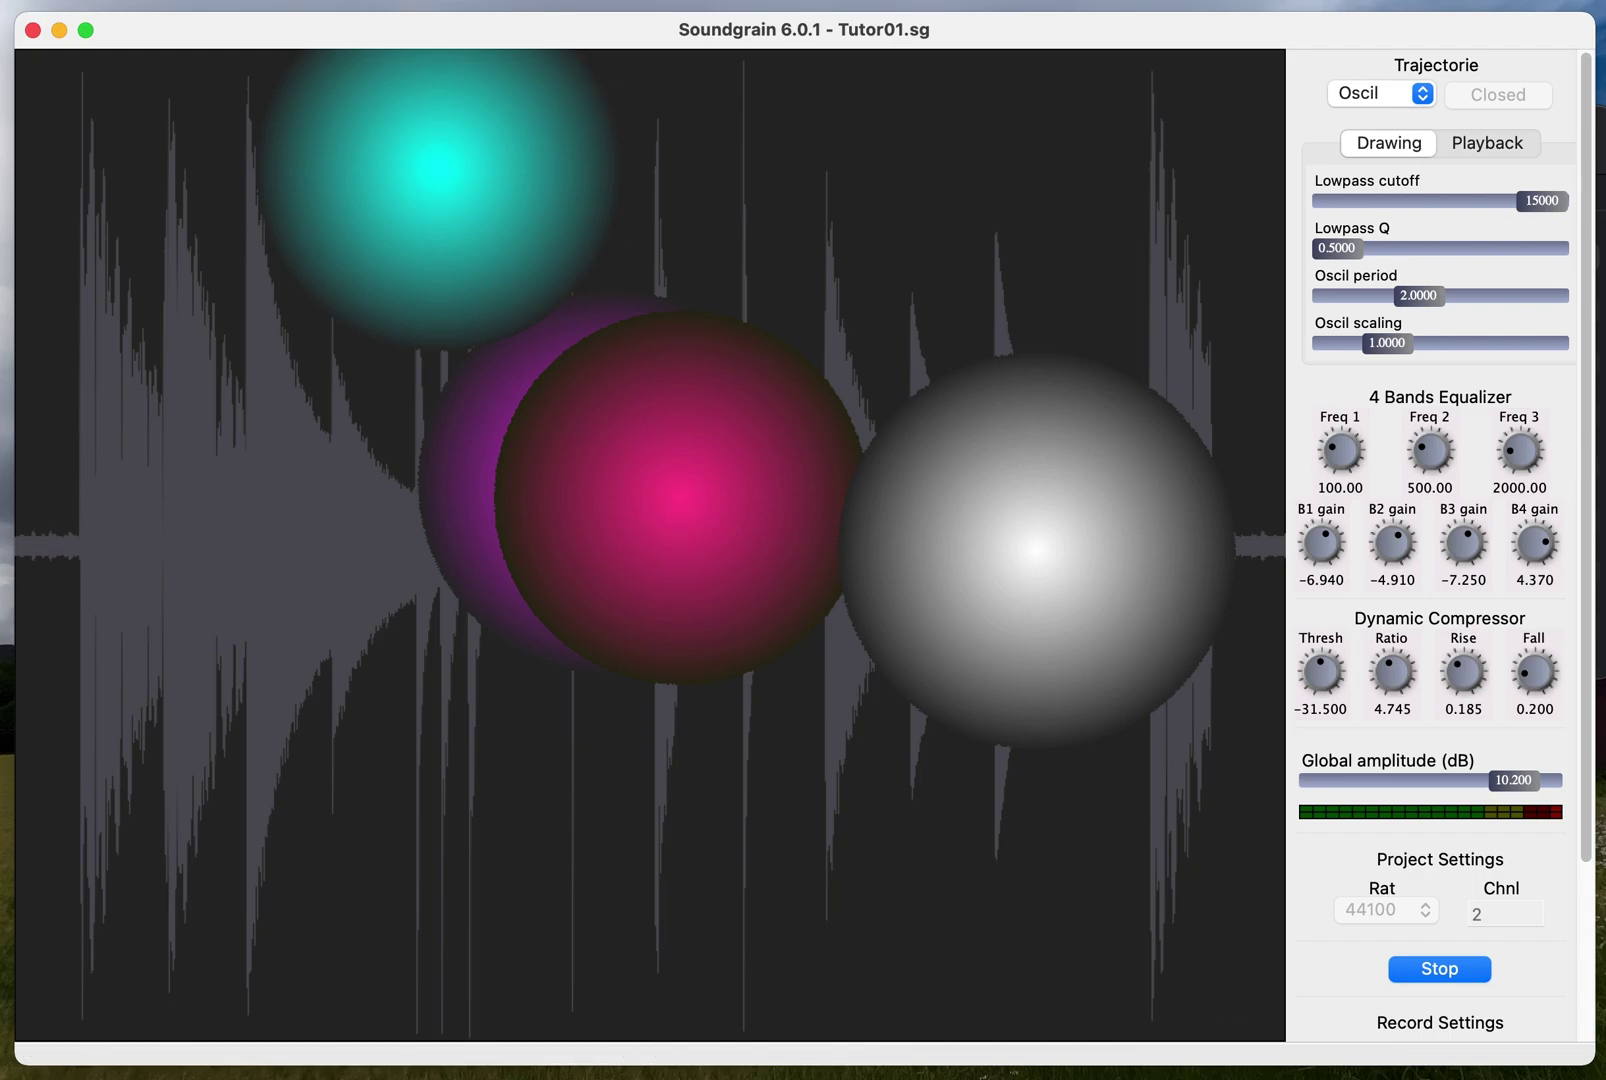
Open the MIDI settings, keep the Noteon / Noteoff mode, and switch X Axis Position pitch mapping on and back off
{"action": "key", "text": "shift+super+m"}
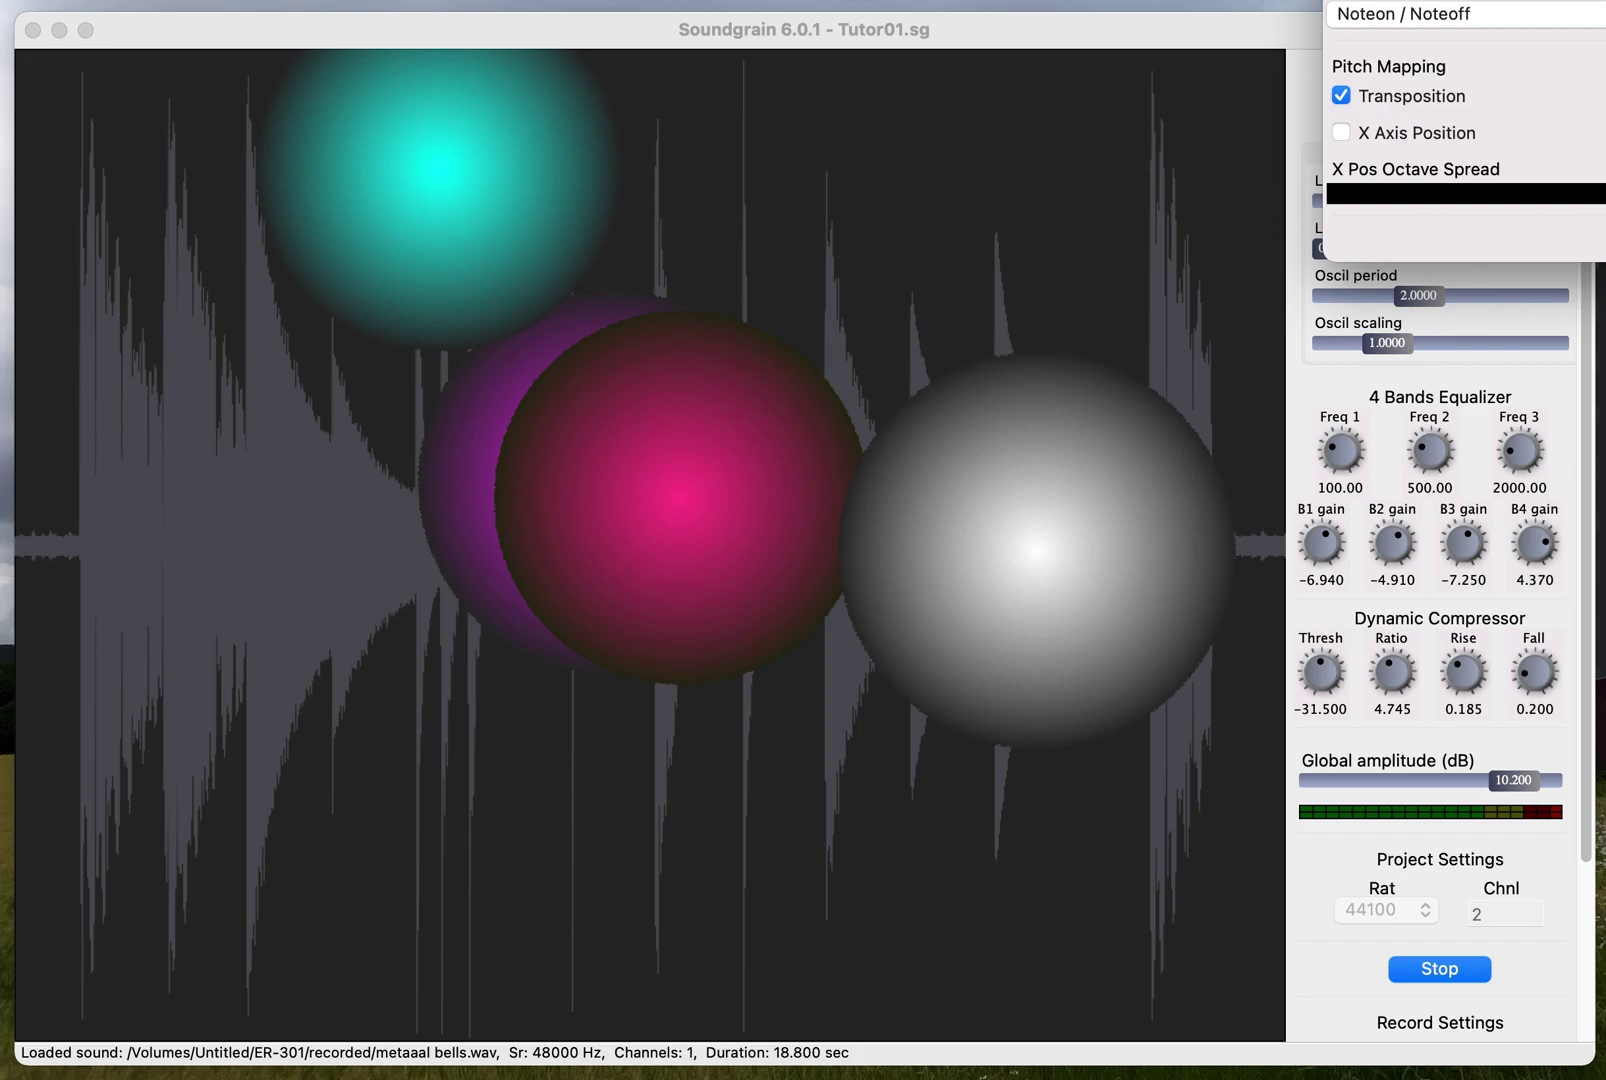
{"action": "left_click", "coordinate": [1385, 27]}
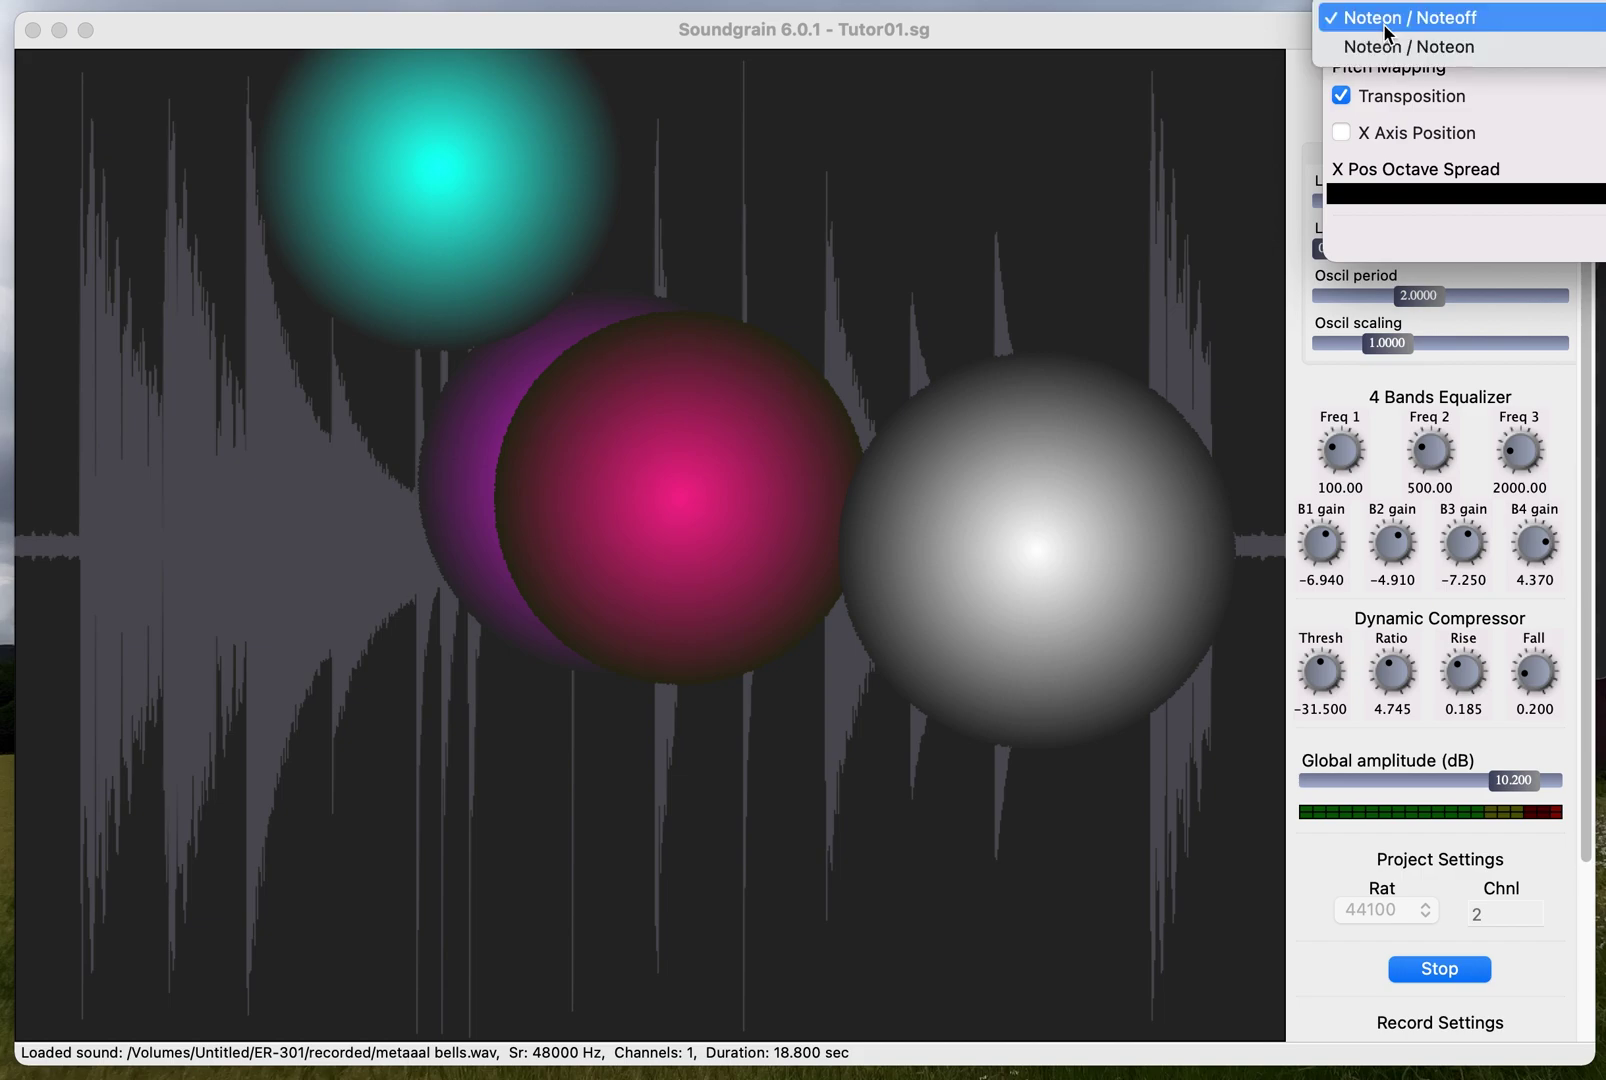
{"action": "left_click", "coordinate": [1383, 23]}
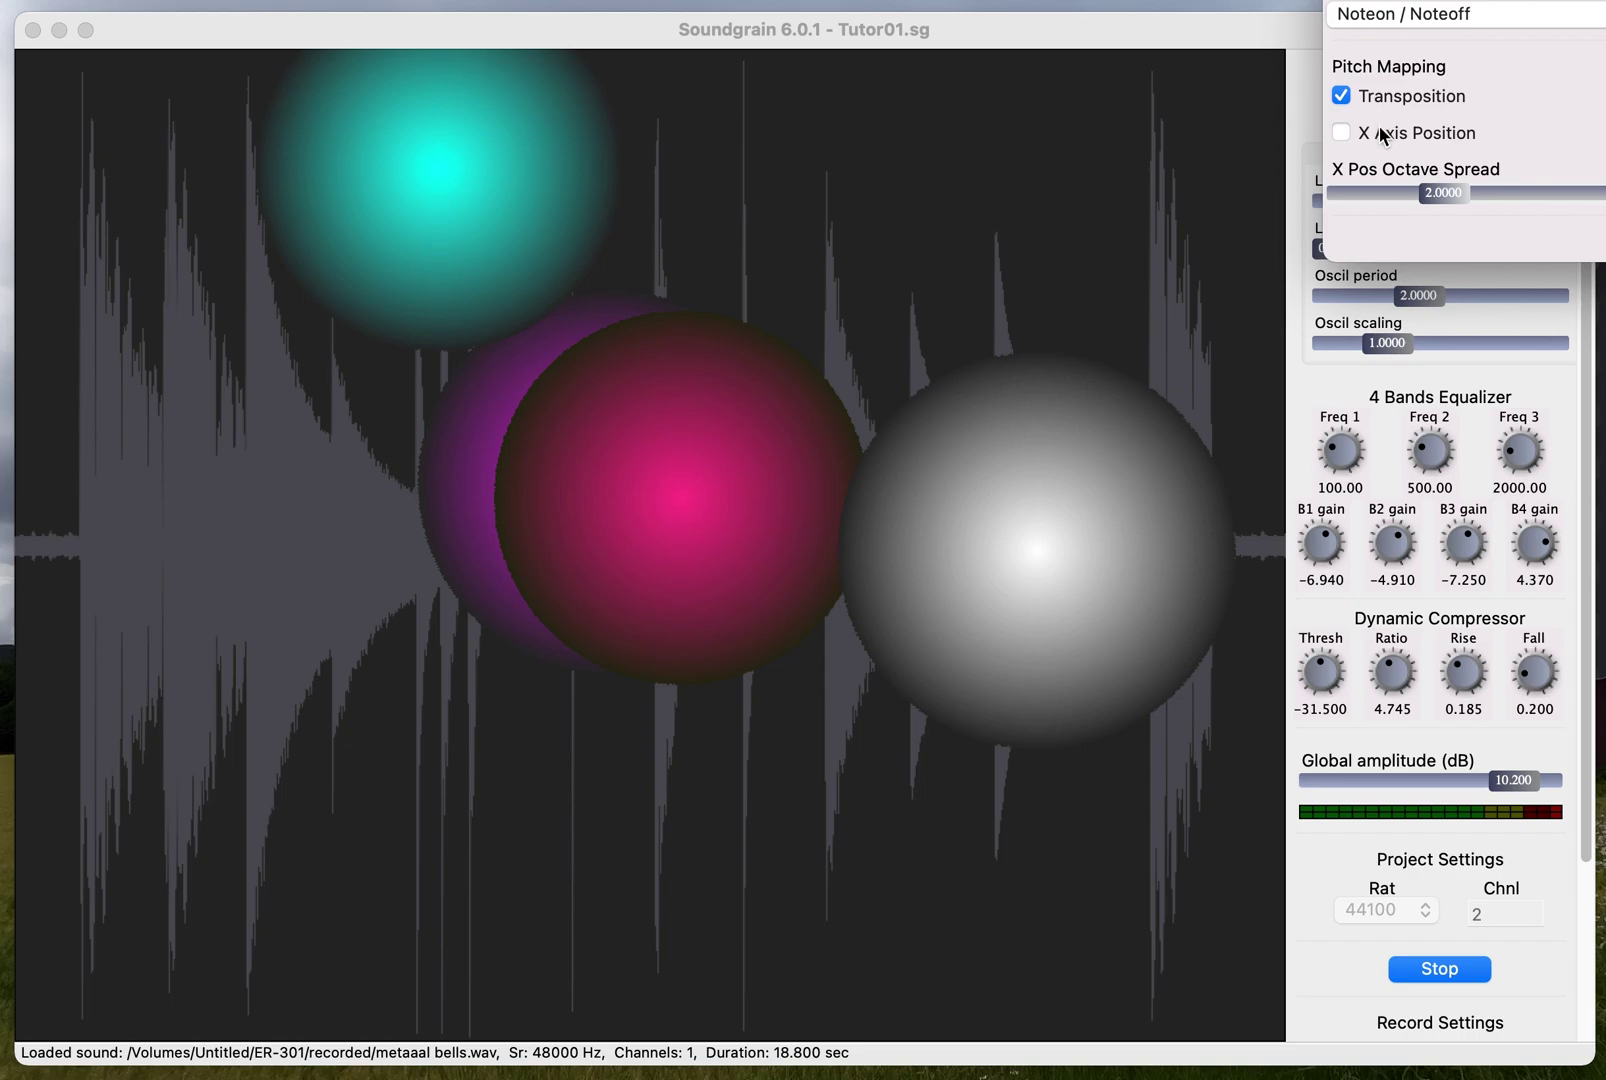
{"action": "left_click", "coordinate": [1381, 131]}
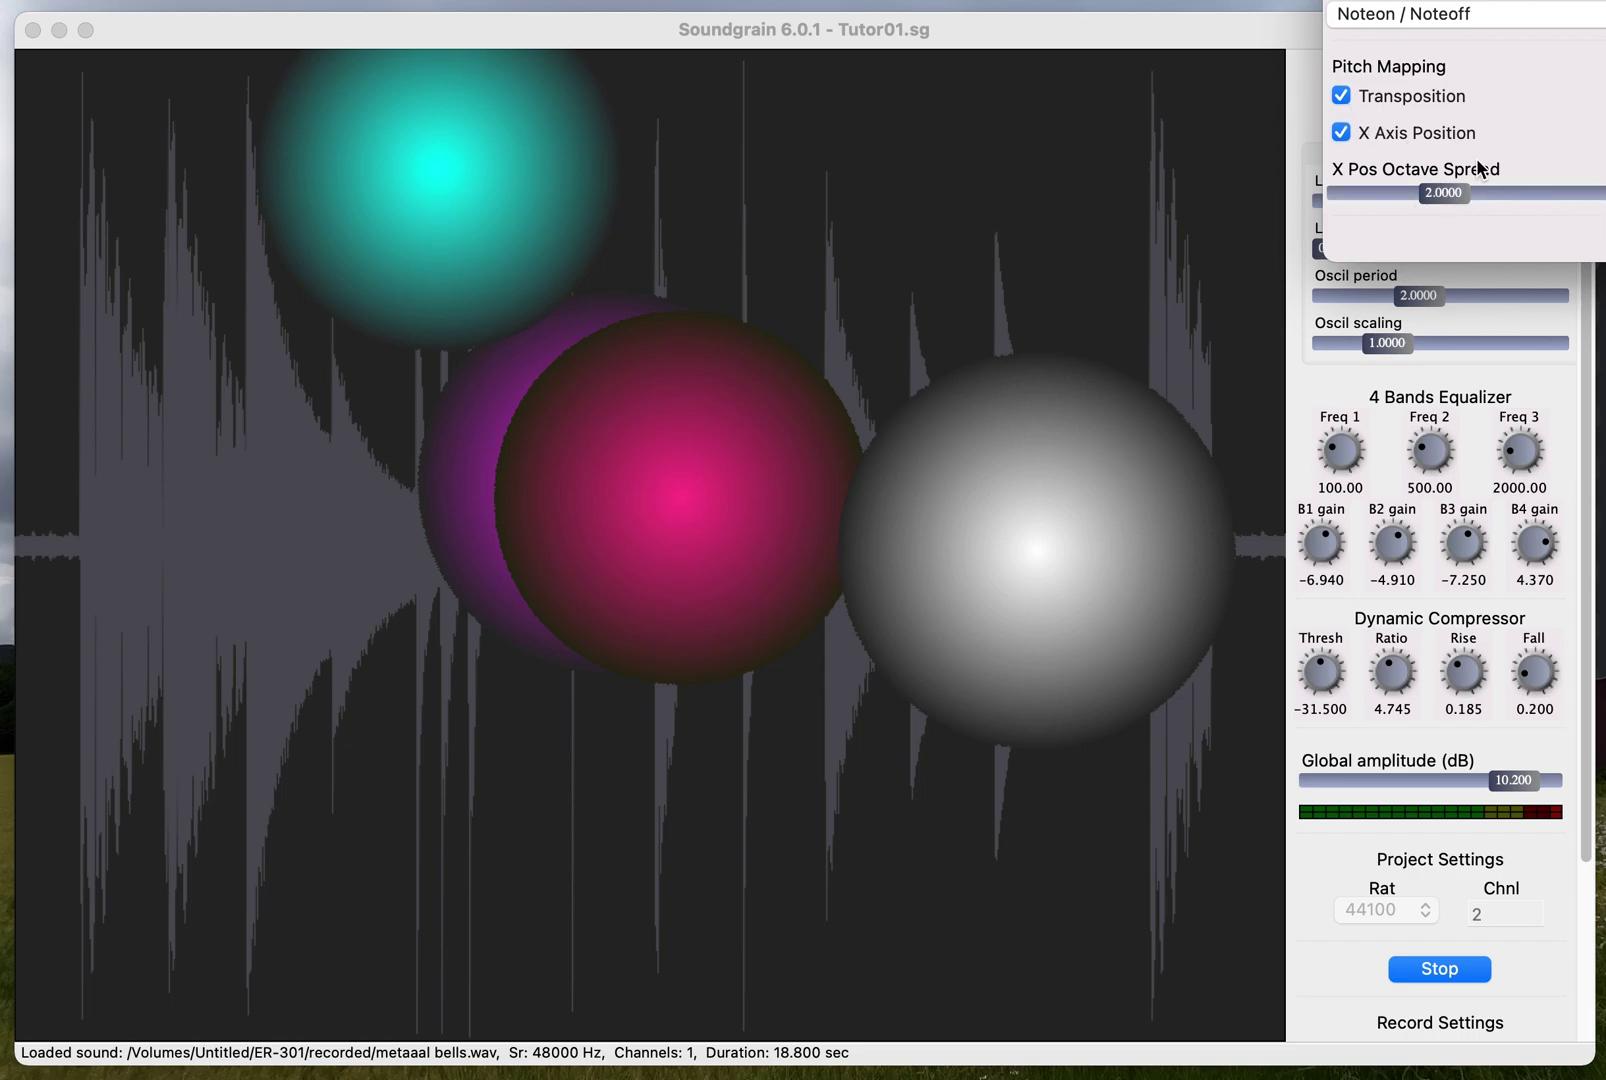
{"action": "left_click", "coordinate": [1431, 131]}
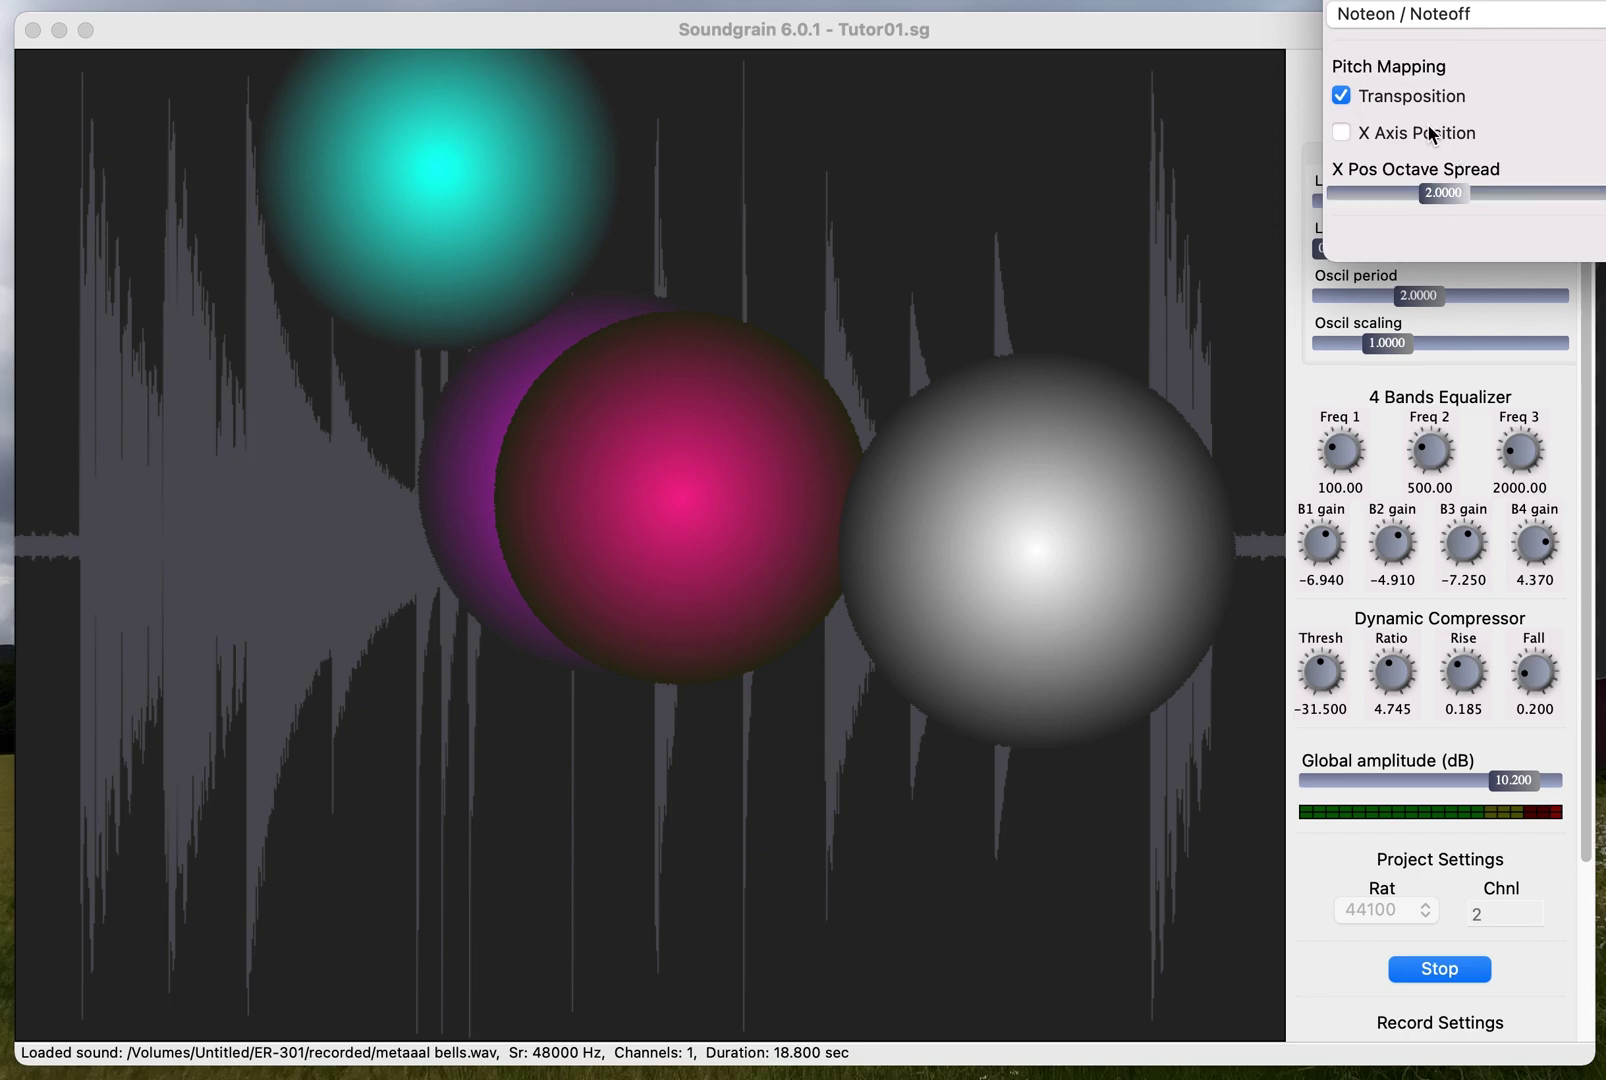